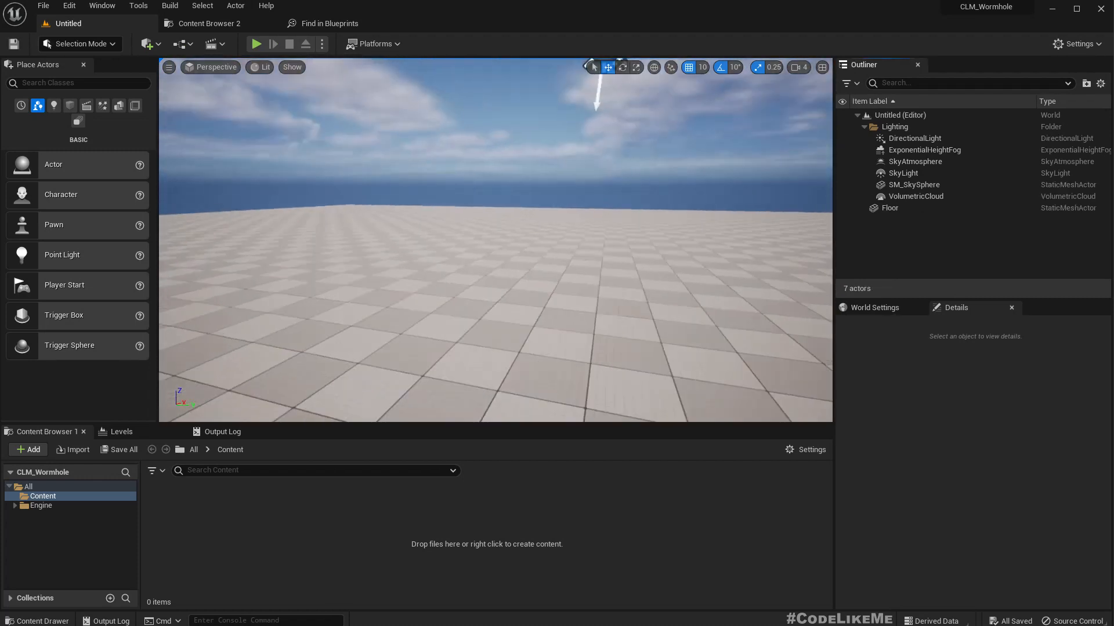
- Place a Cylinder shape on the checkered floor of the level
right_drag(495, 240, 694, 296)
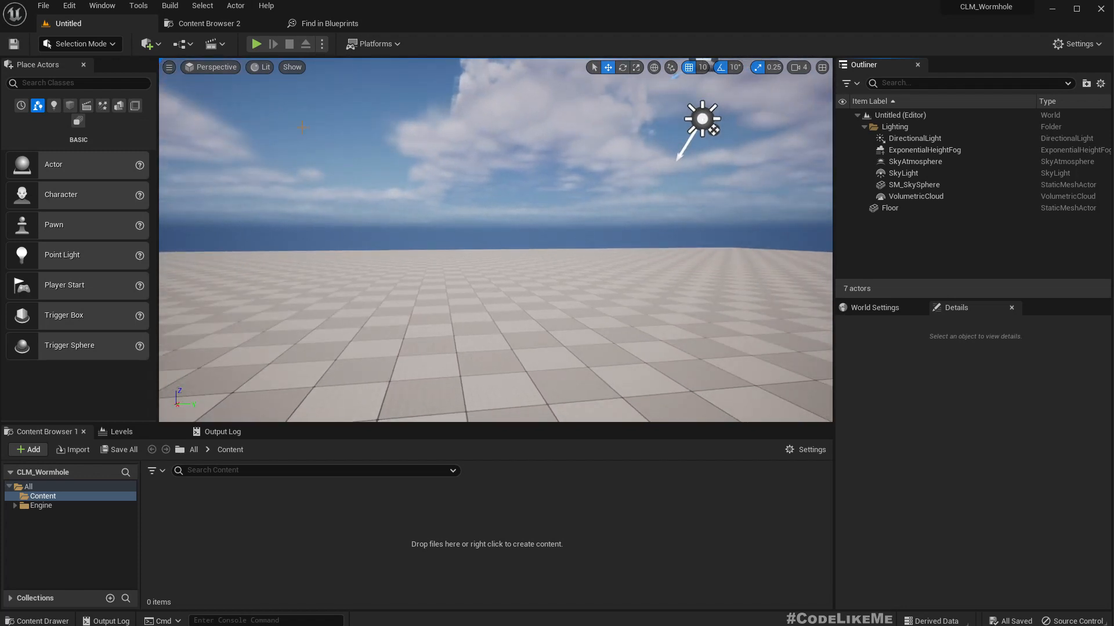
click(70, 105)
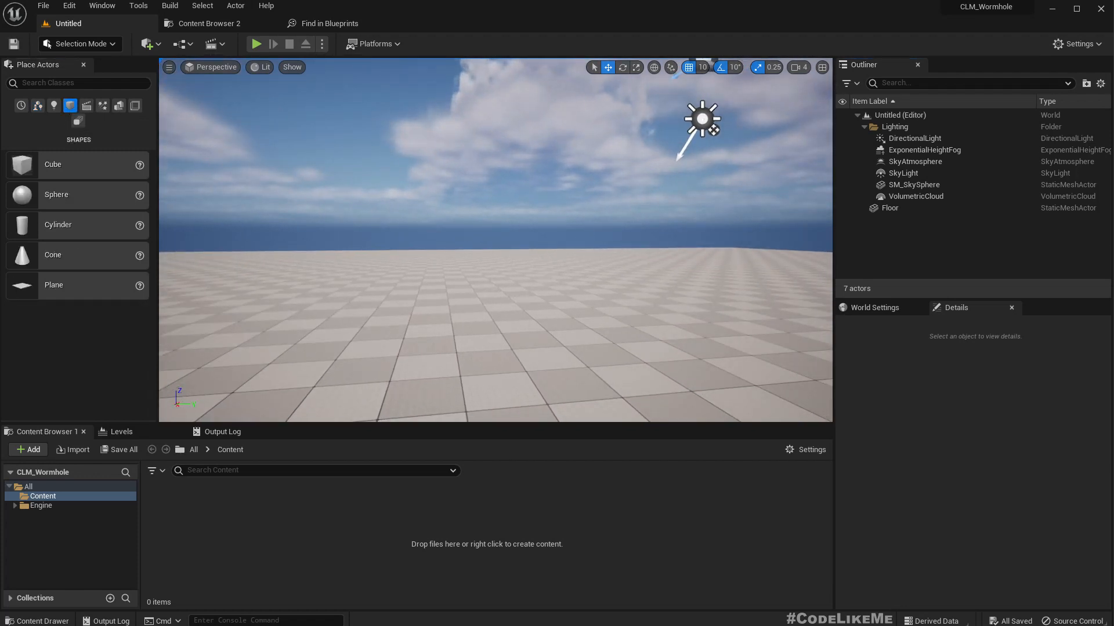
right_drag(496, 241, 568, 273)
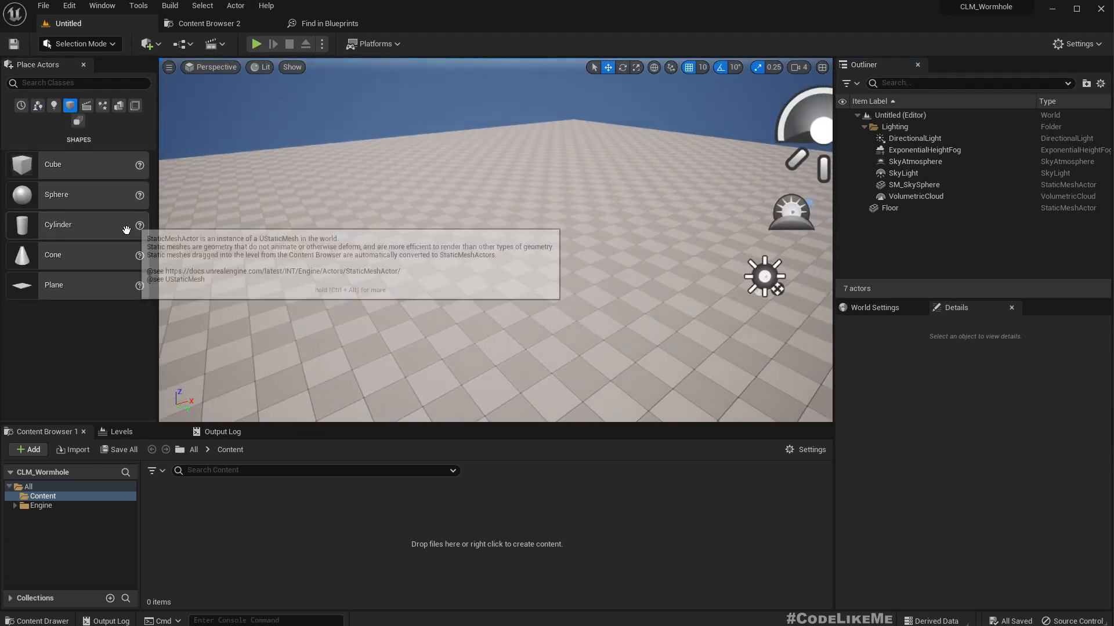
drag(126, 231, 407, 344)
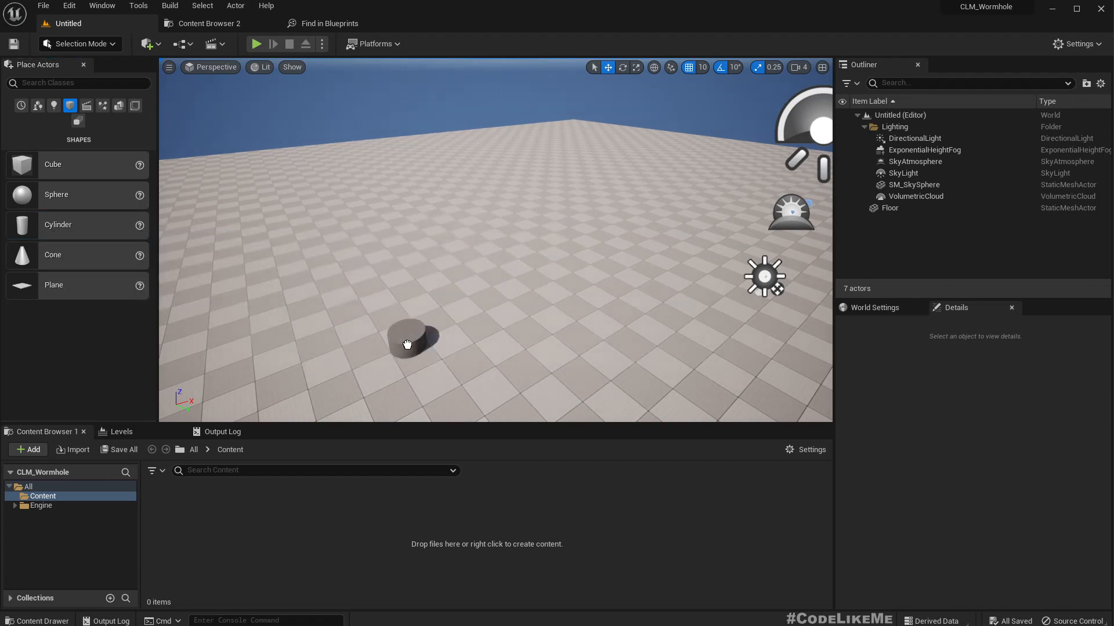
- Rotate the cylinder 90° about Y to lie horizontally and raise it above the floor to a Z location of 190
mouse_move(492, 340)
right_down()
mouse_move(505, 330)
mouse_move(510, 342)
right_up()
key(e)
drag(430, 318, 510, 316)
right_drag(452, 261, 490, 275)
key(w)
drag(455, 250, 360, 263)
- Stretch the cylinder along its length to a Z scale of 8.25
key(r)
right_drag(359, 264, 401, 243)
right_drag(348, 174, 381, 168)
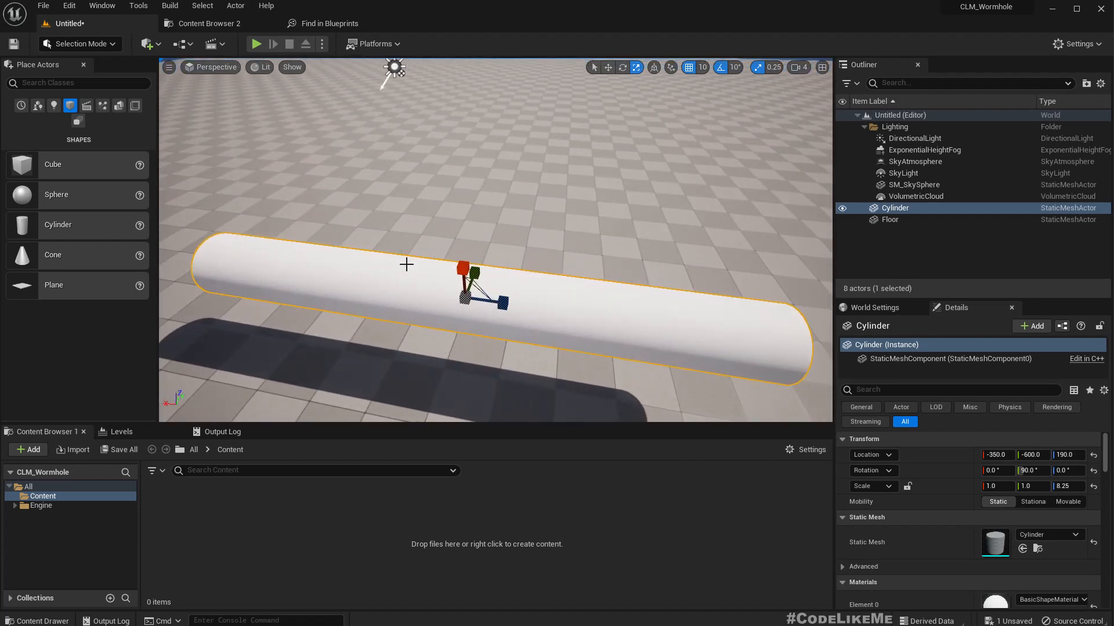
- Inspect the stretched cylinder's mesh topology in Wireframe view and return the viewport to Lit
click(260, 68)
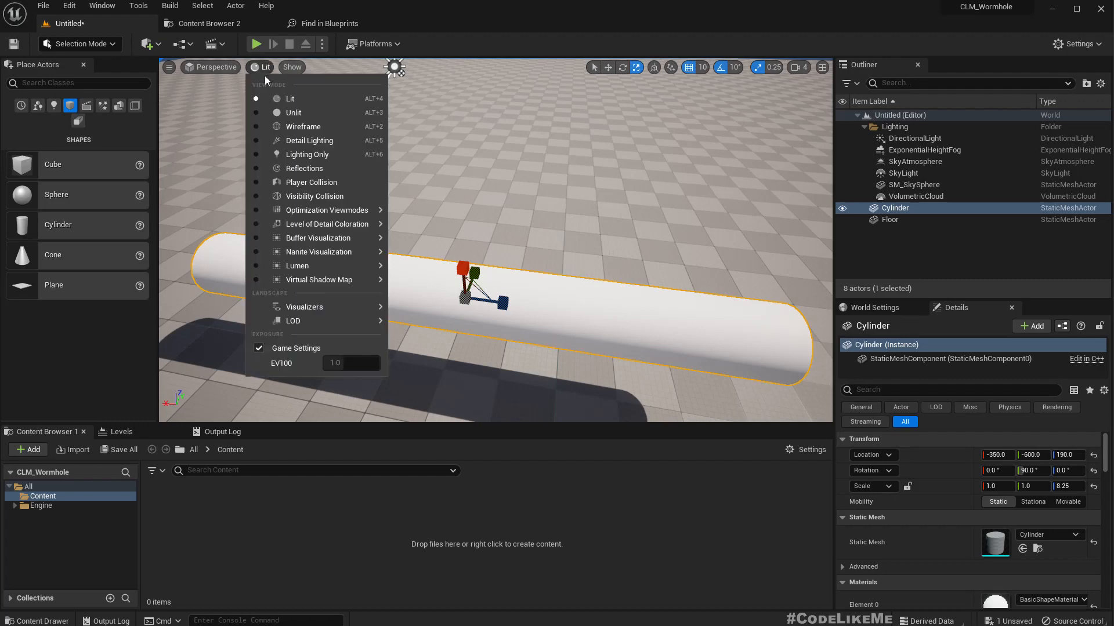
click(287, 127)
mouse_move(415, 248)
right_down()
mouse_move(402, 257)
mouse_move(415, 249)
right_up()
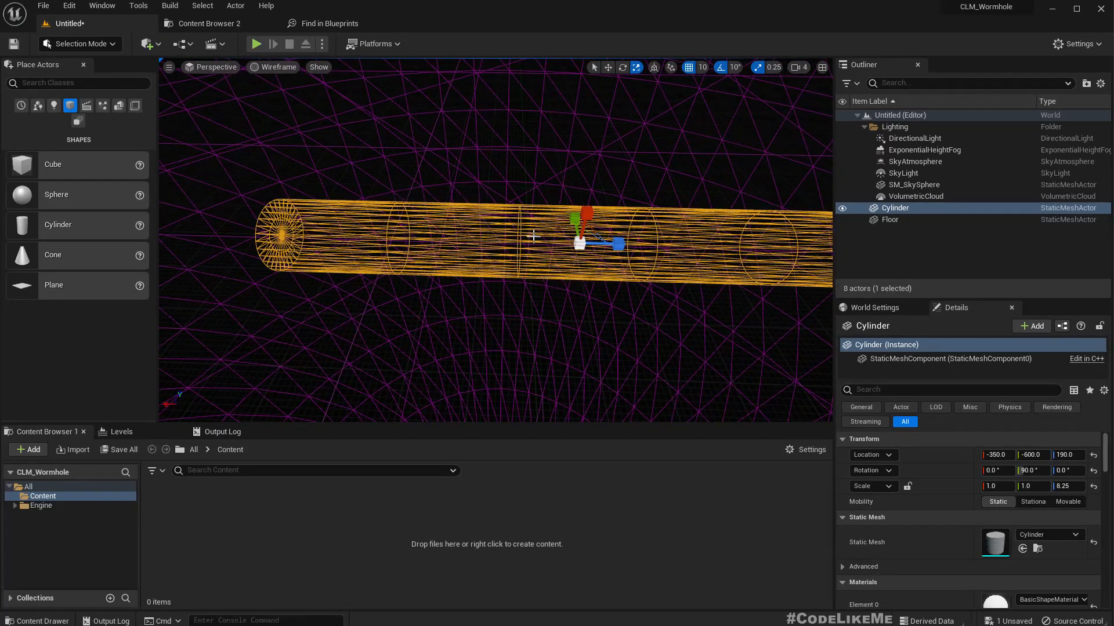
right_drag(530, 214, 511, 200)
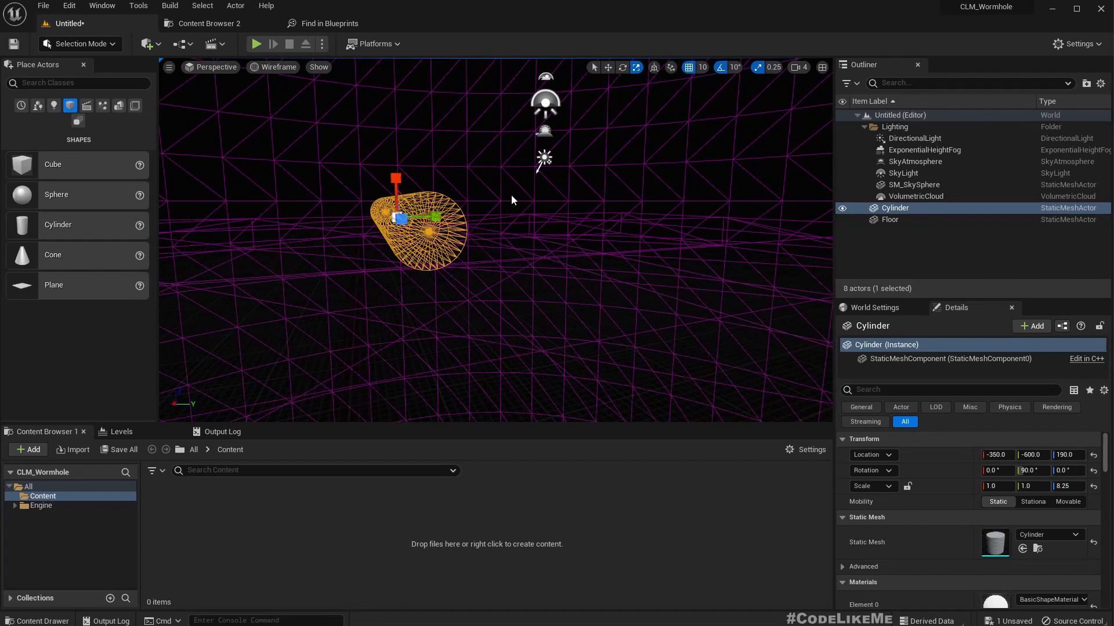
click(267, 62)
click(283, 97)
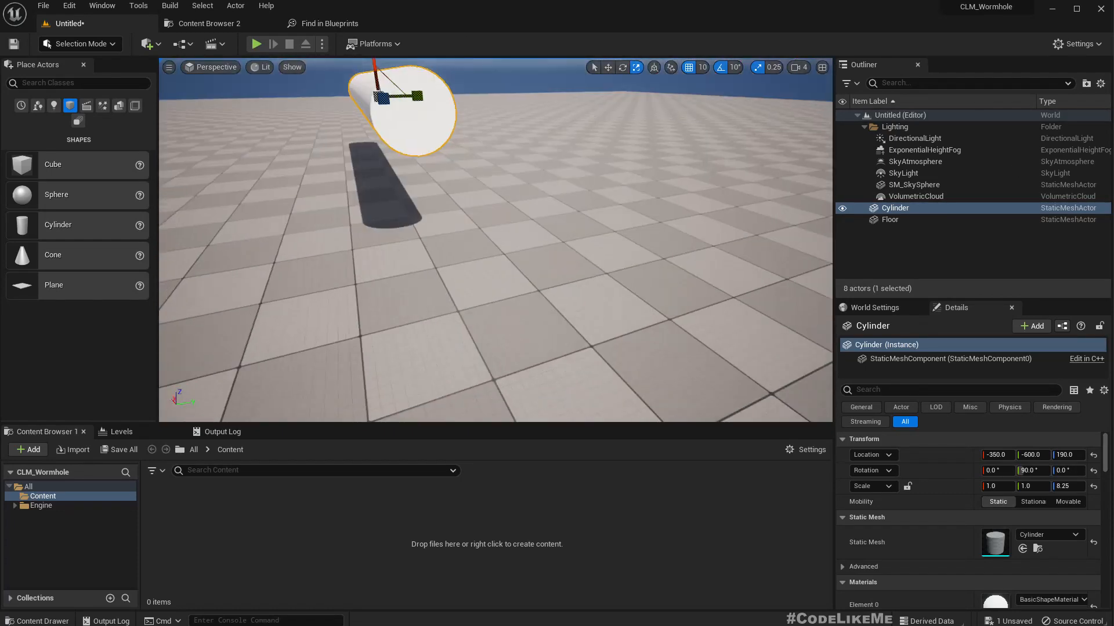
right_drag(470, 160, 467, 159)
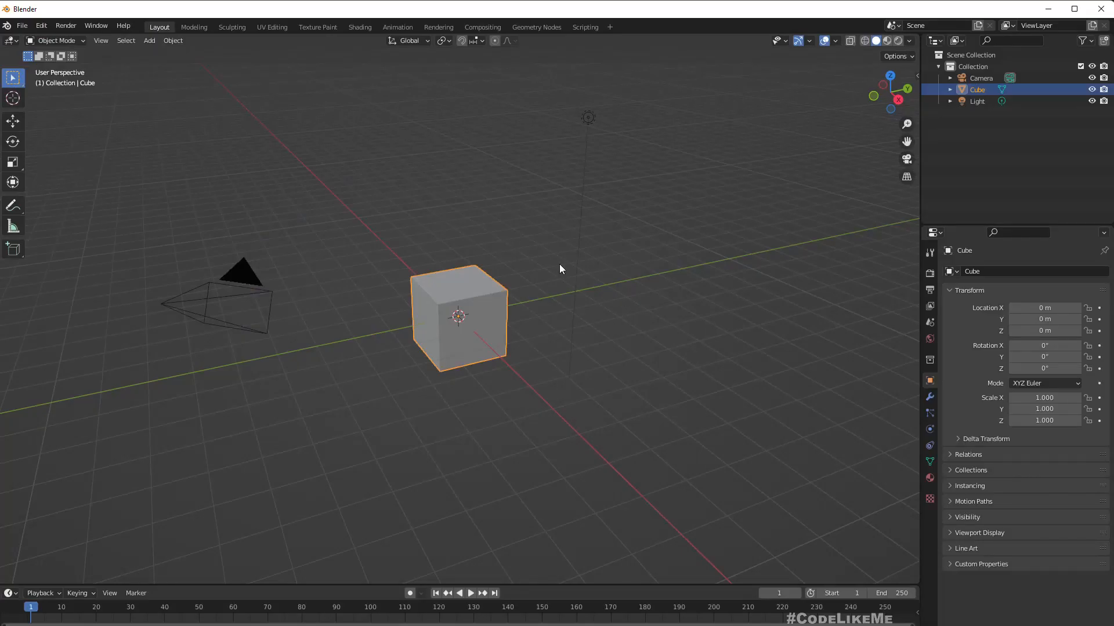
- Switch to Blender, delete the default cube and add a cylinder mesh in its place
key(Delete)
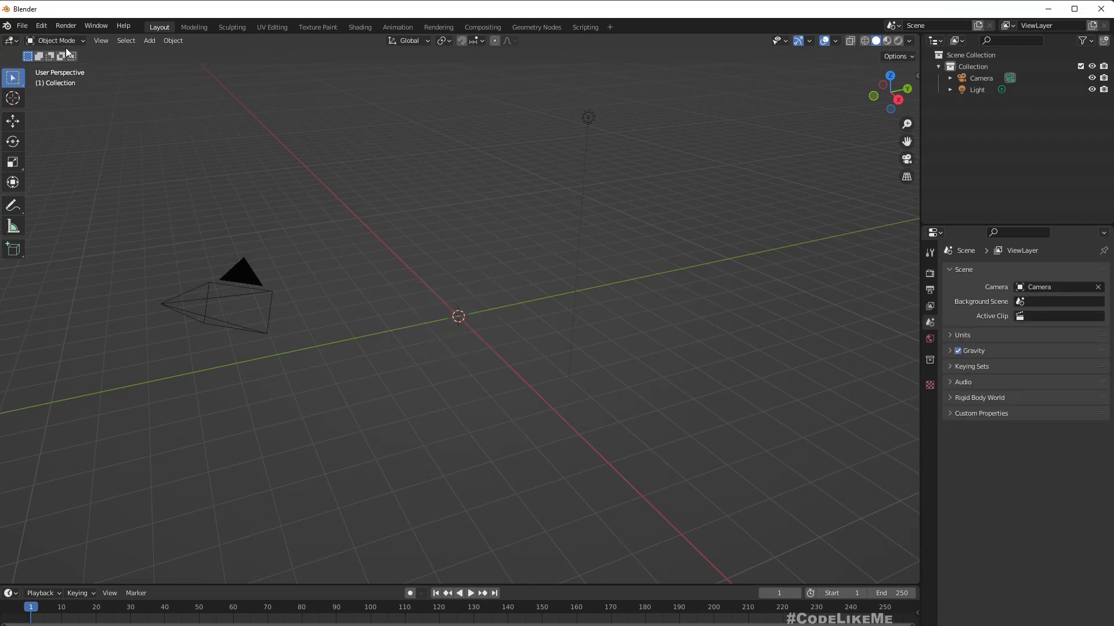
click(149, 40)
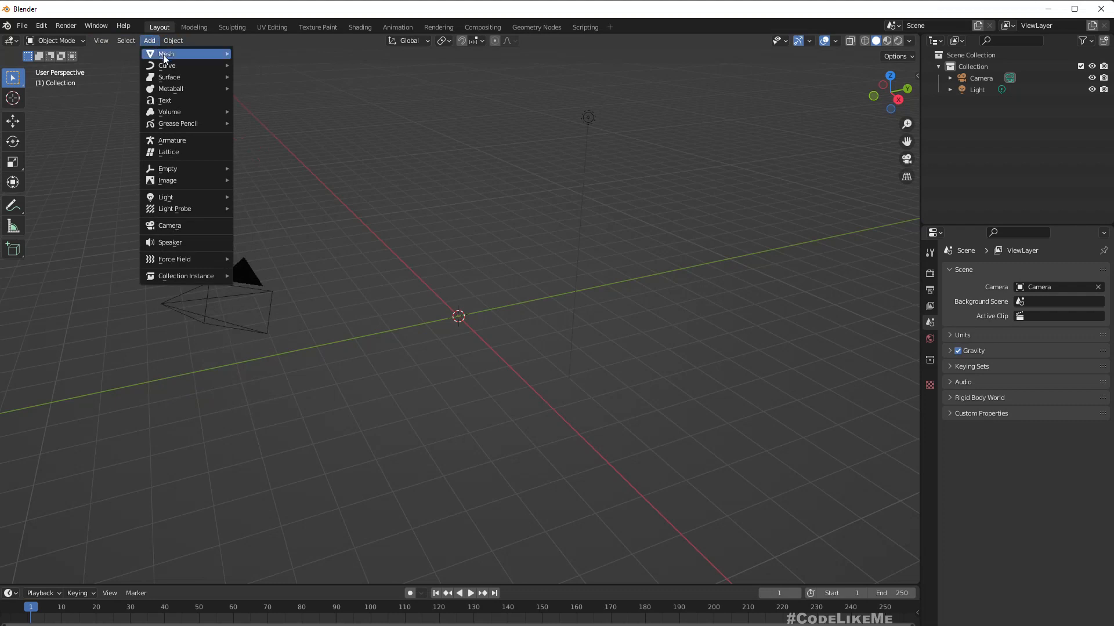
mouse_move(164, 54)
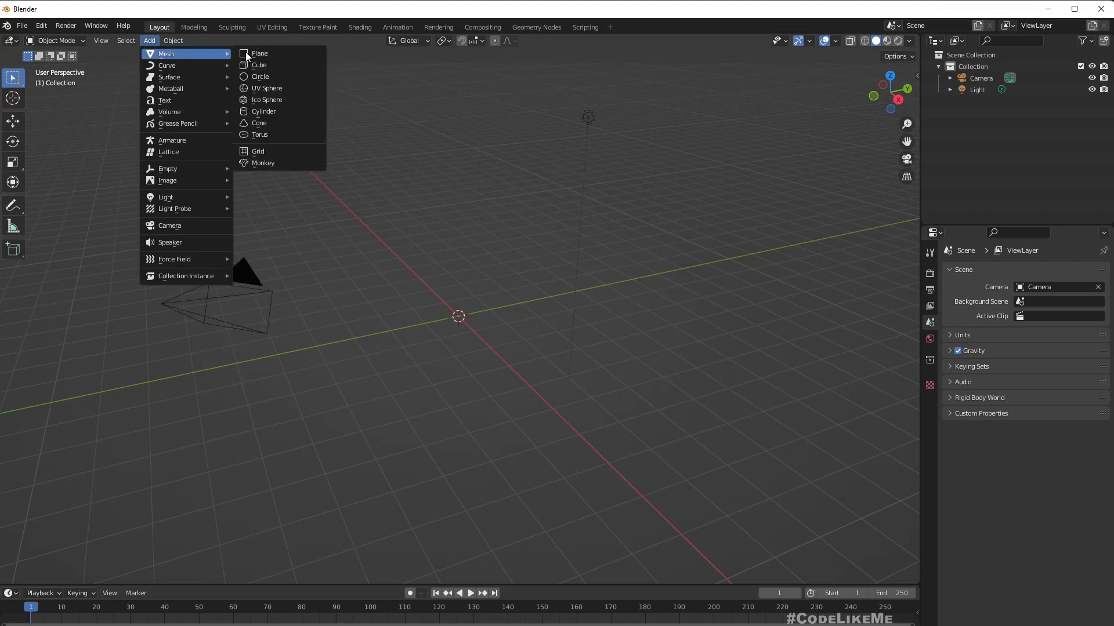
click(267, 112)
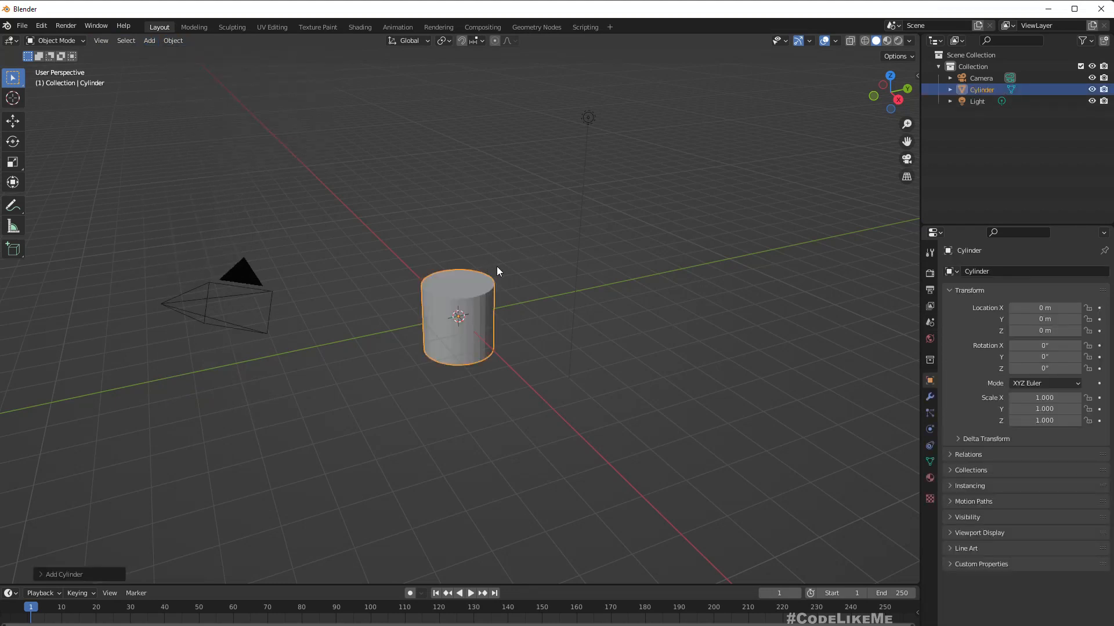
- Rotate the cylinder 90° about the Y axis in the front view so it lies along X
key(KP_1)
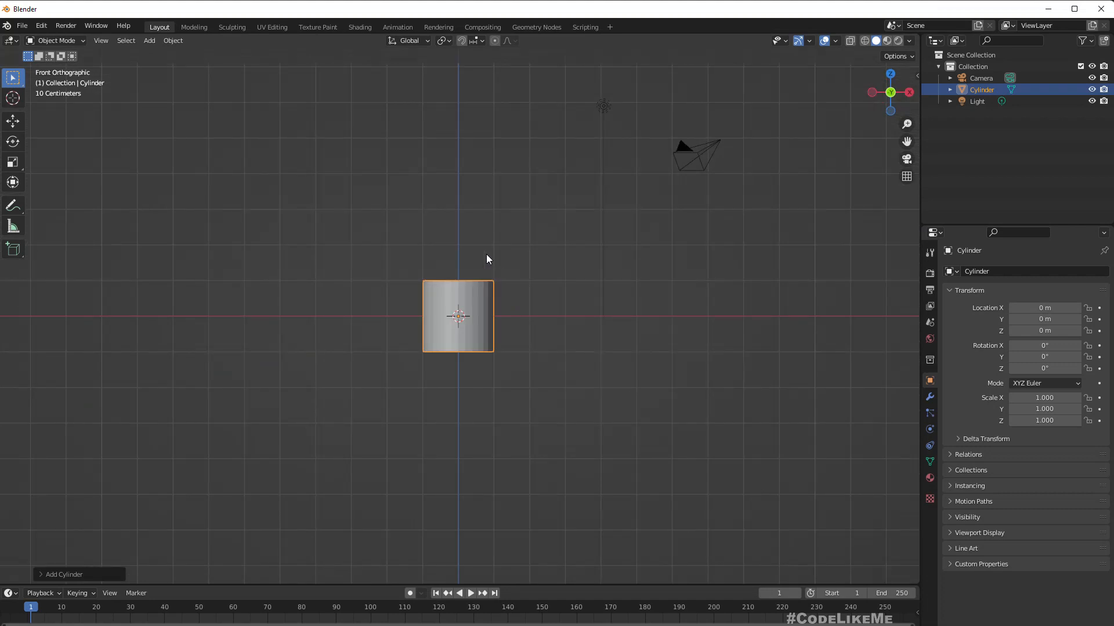
key(space)
key(r)
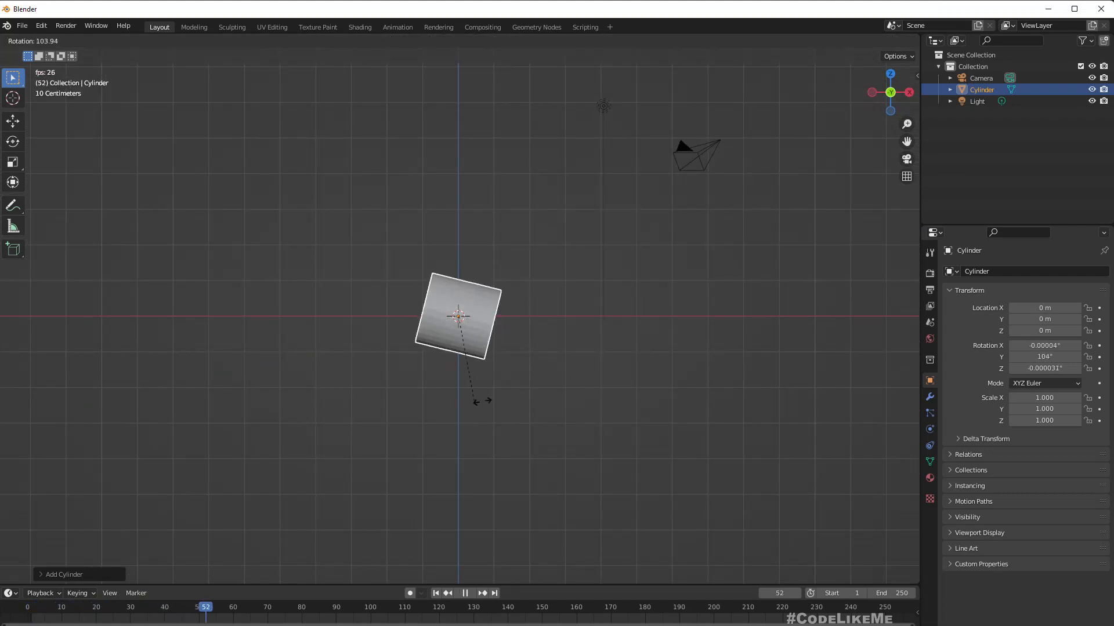
click(504, 406)
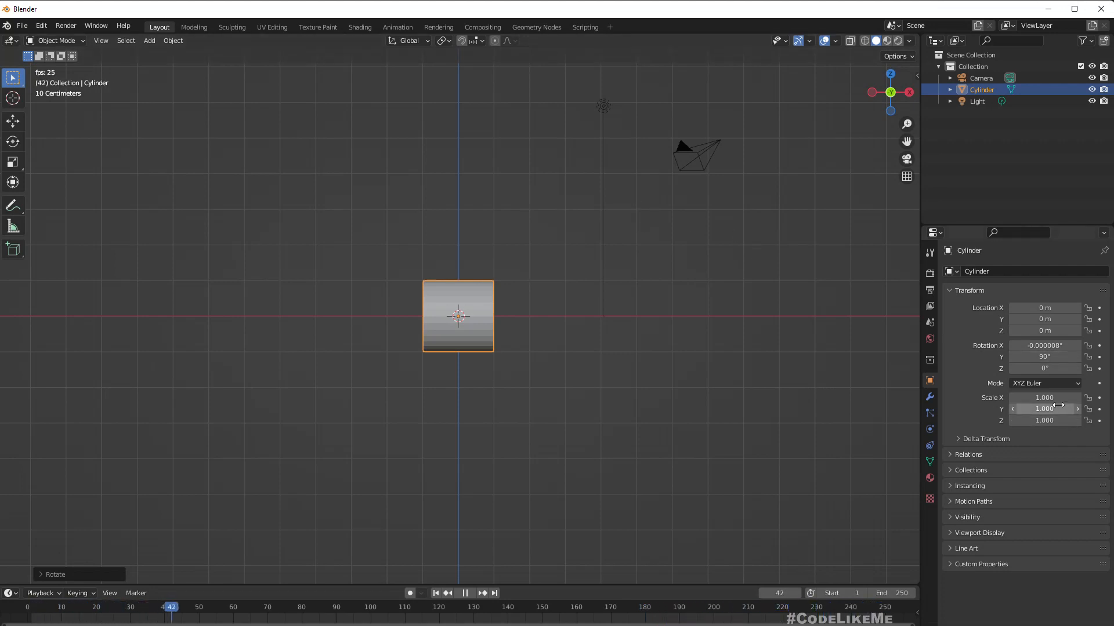
- Try to lengthen the cylinder by setting its X scale to 5, and undo the change
click(1057, 399)
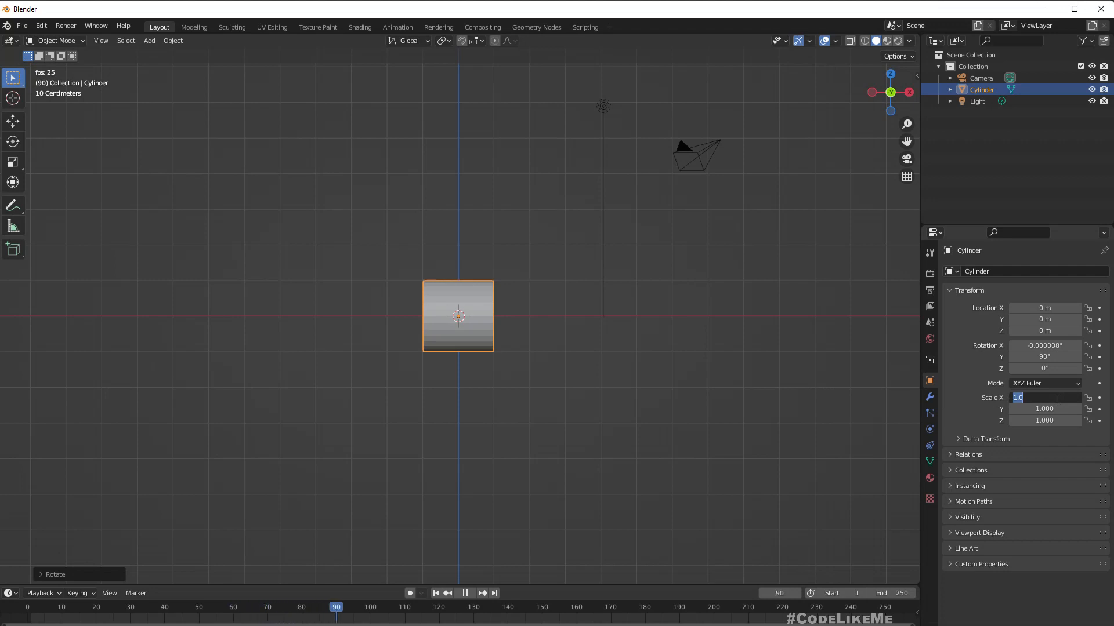
text(5)
key(Return)
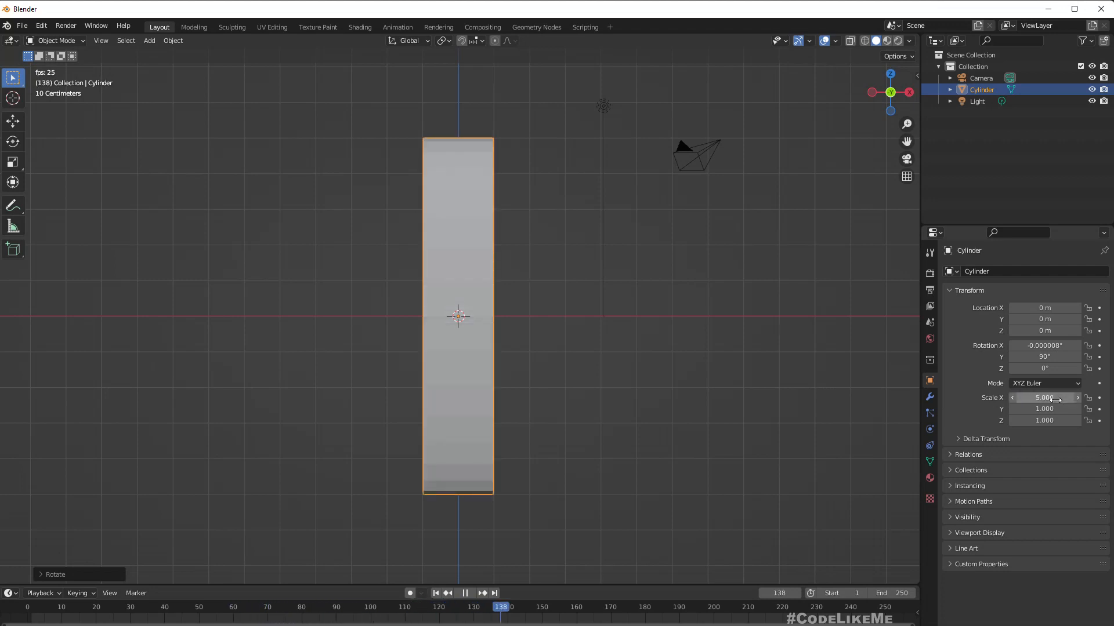
click(1030, 397)
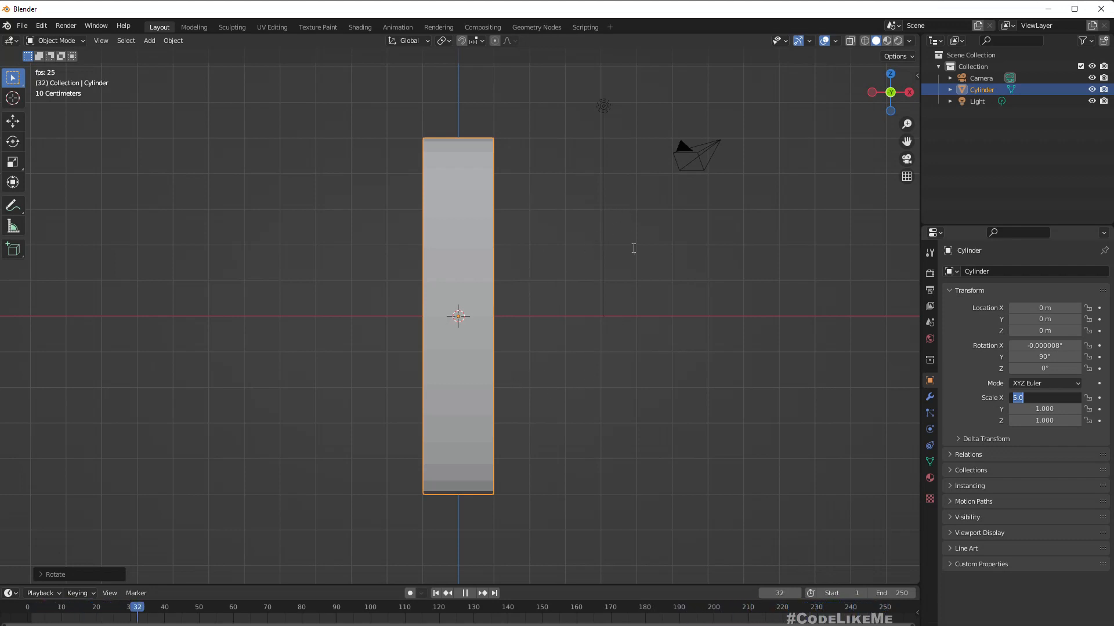
key(Return)
middle_drag(641, 238, 550, 269)
key(ctrl+z)
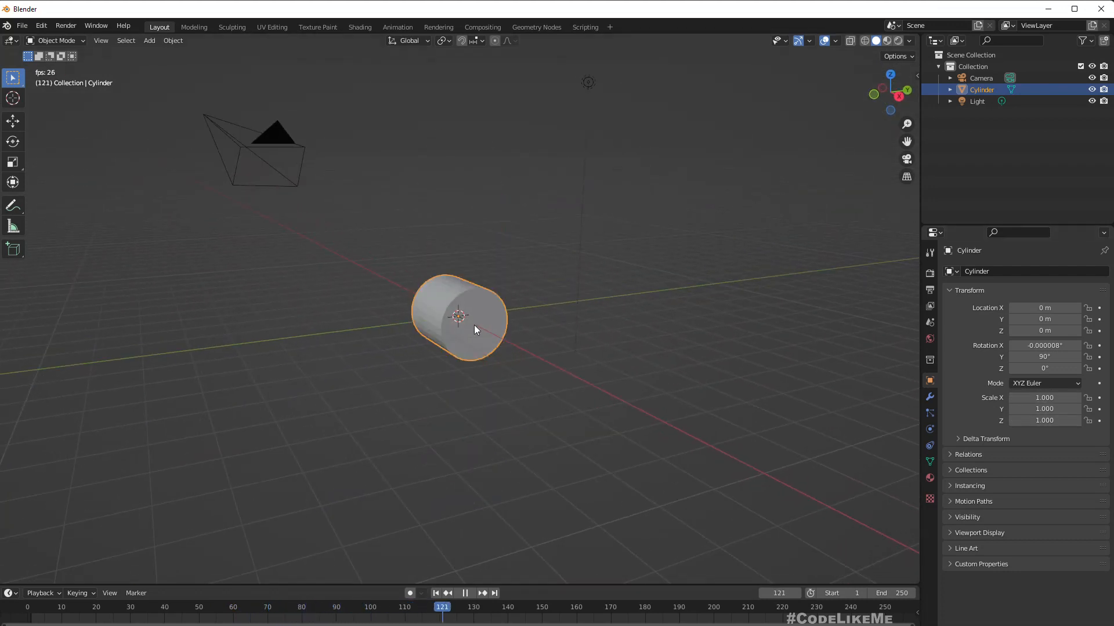
- Stop the animation playback and scale the cylinder by 5 along the global X axis
middle_drag(503, 342, 573, 331)
key(space)
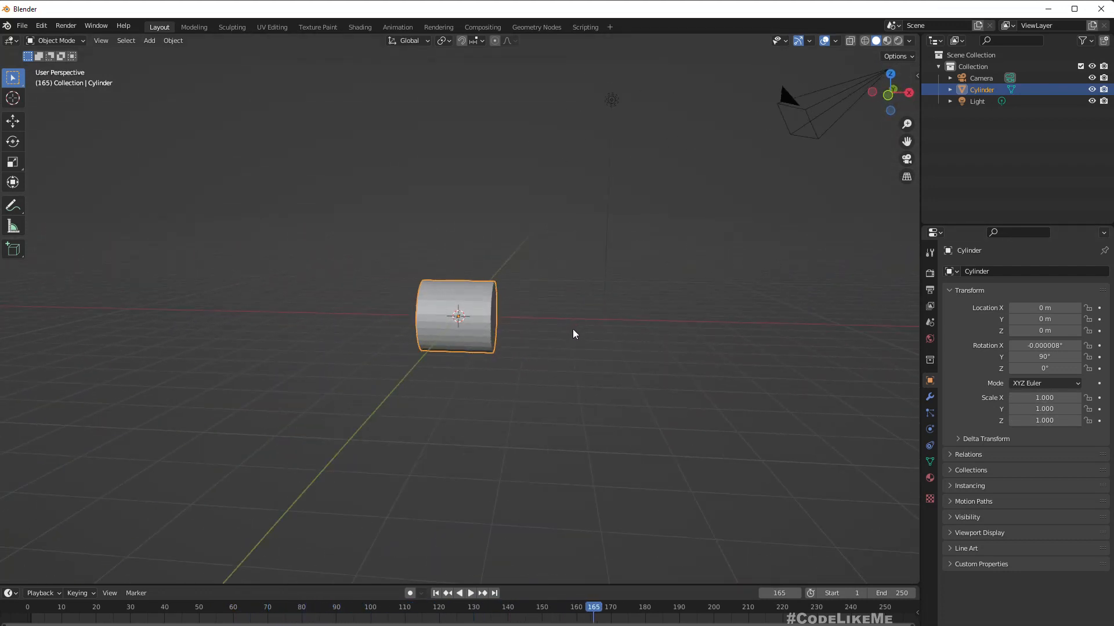
key(s)
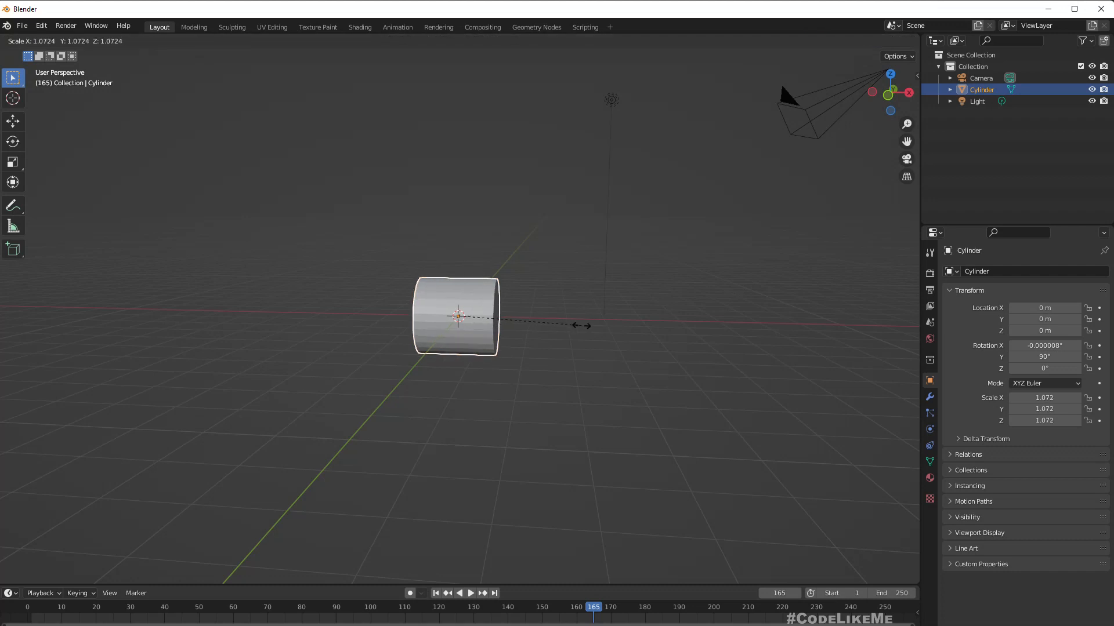
key(x)
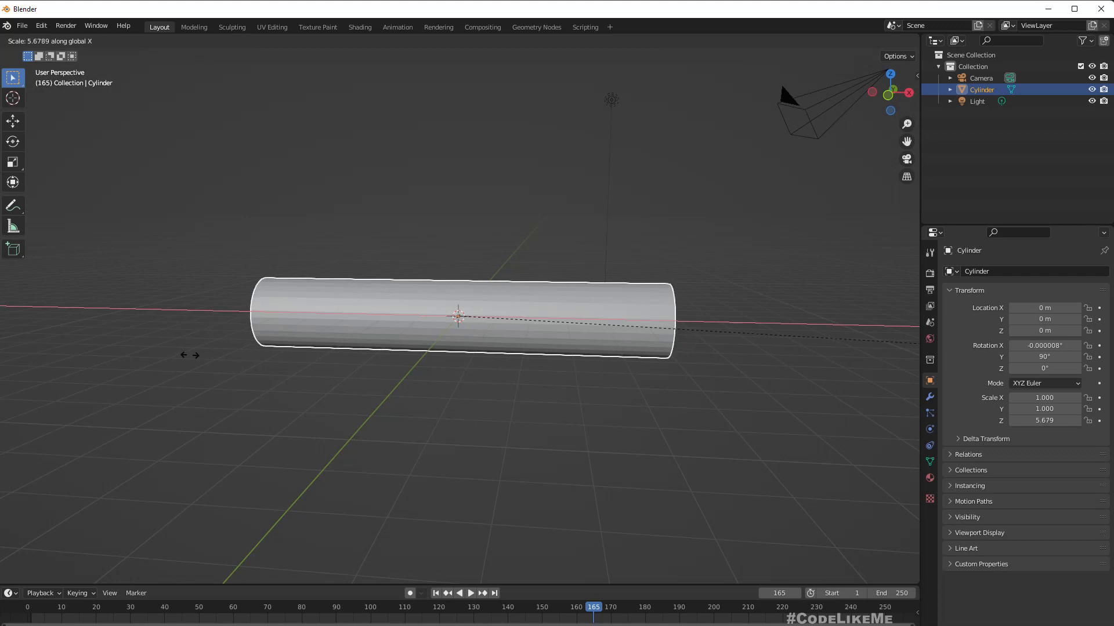
text(5)
key(Return)
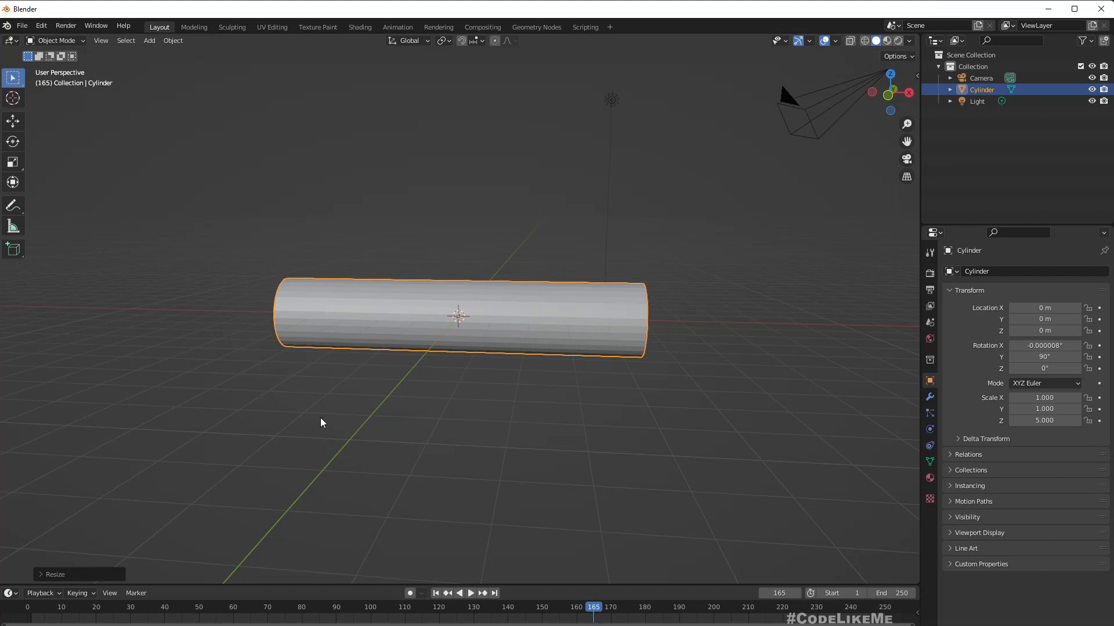
- Show the cylinder in wireframe shading and switch it to Edit Mode
middle_drag(293, 405, 374, 395)
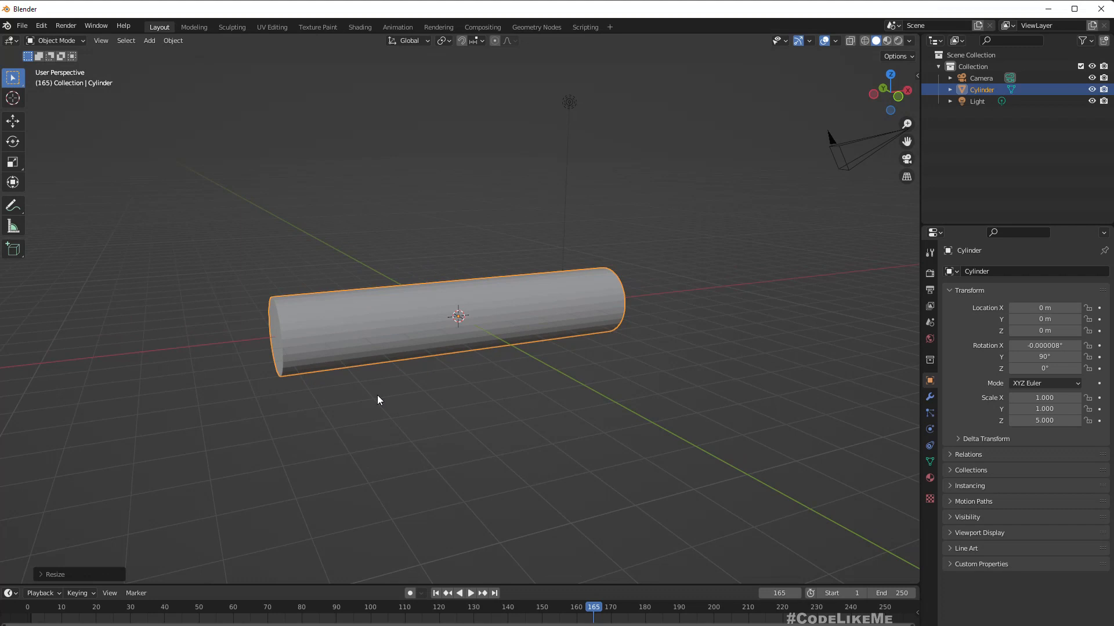
mouse_move(593, 332)
middle_down()
mouse_move(584, 372)
mouse_move(498, 305)
mouse_move(504, 324)
mouse_move(589, 347)
middle_up()
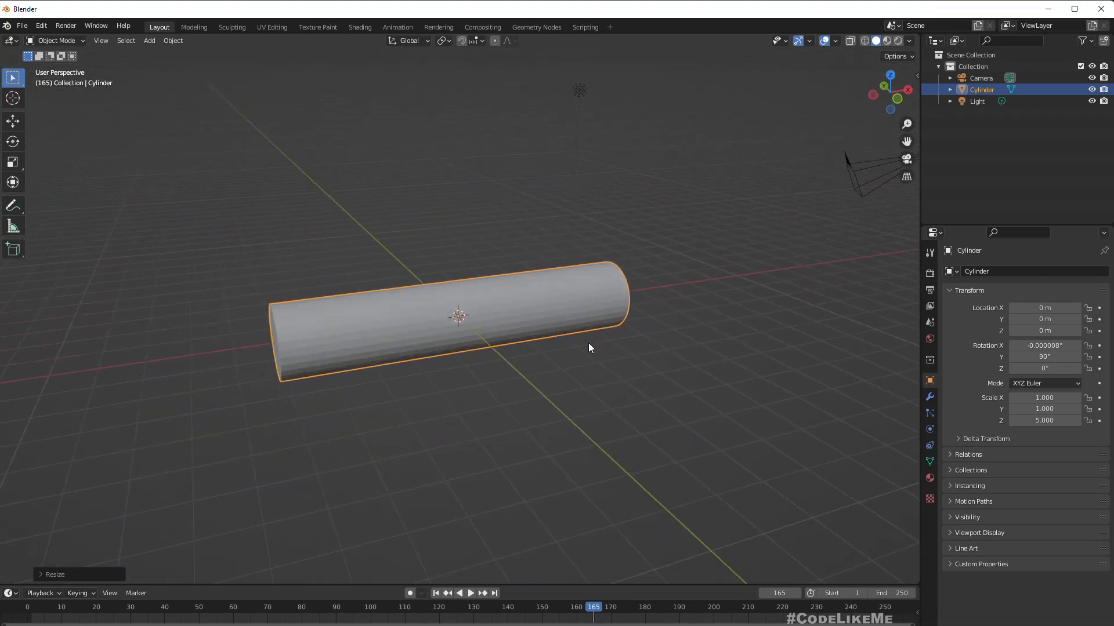
click(865, 41)
mouse_move(547, 180)
middle_down()
mouse_move(460, 278)
mouse_move(602, 266)
mouse_move(681, 239)
mouse_move(559, 299)
mouse_move(409, 285)
middle_up()
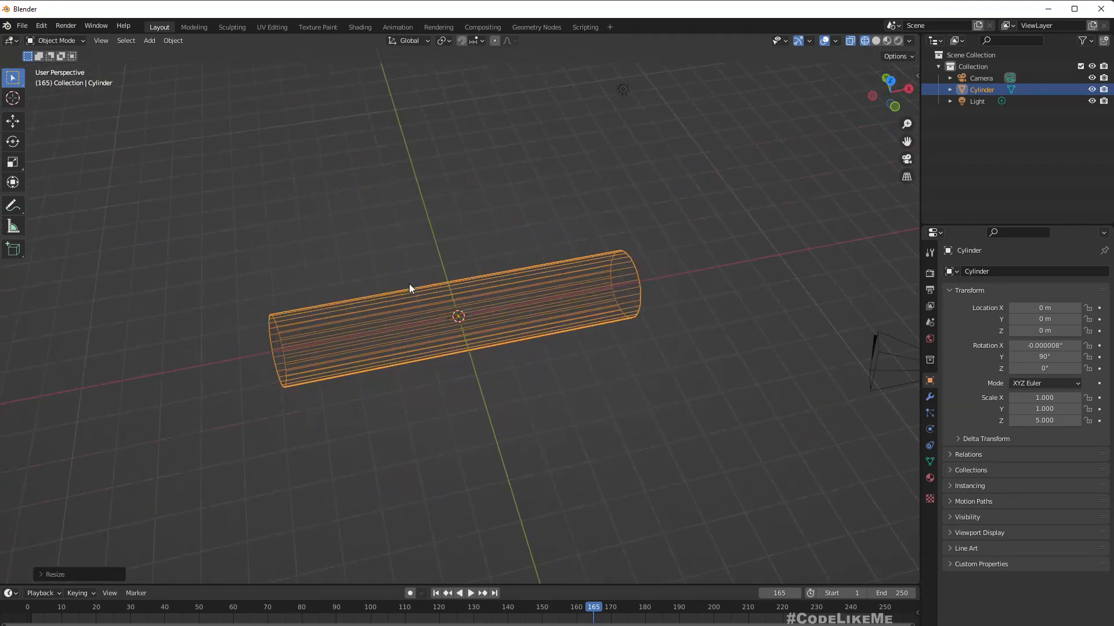
middle_drag(291, 259, 332, 264)
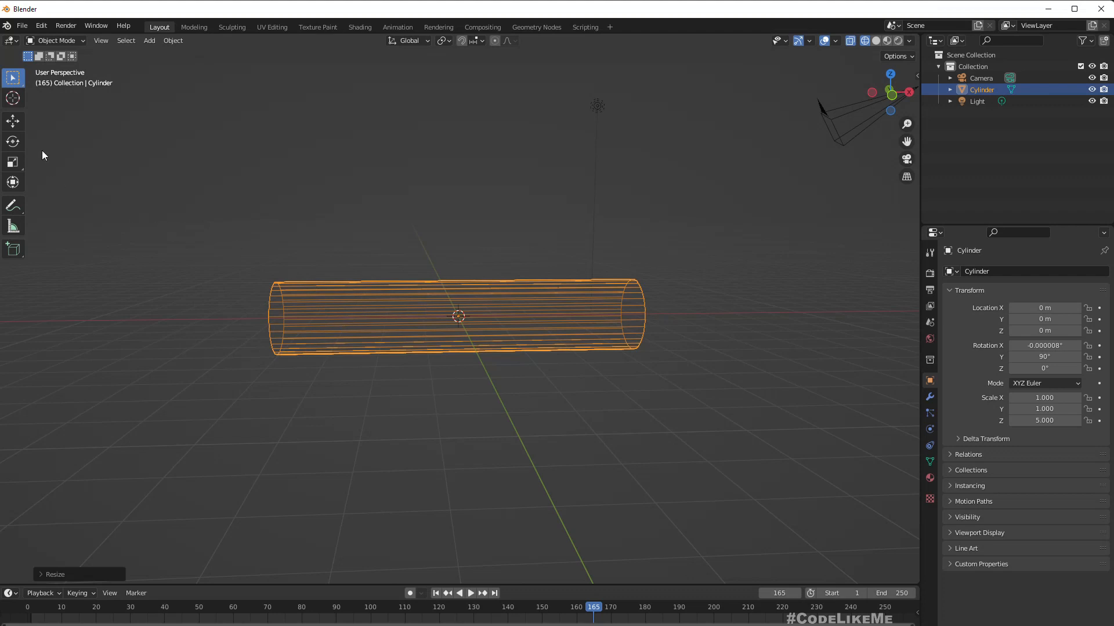
click(58, 40)
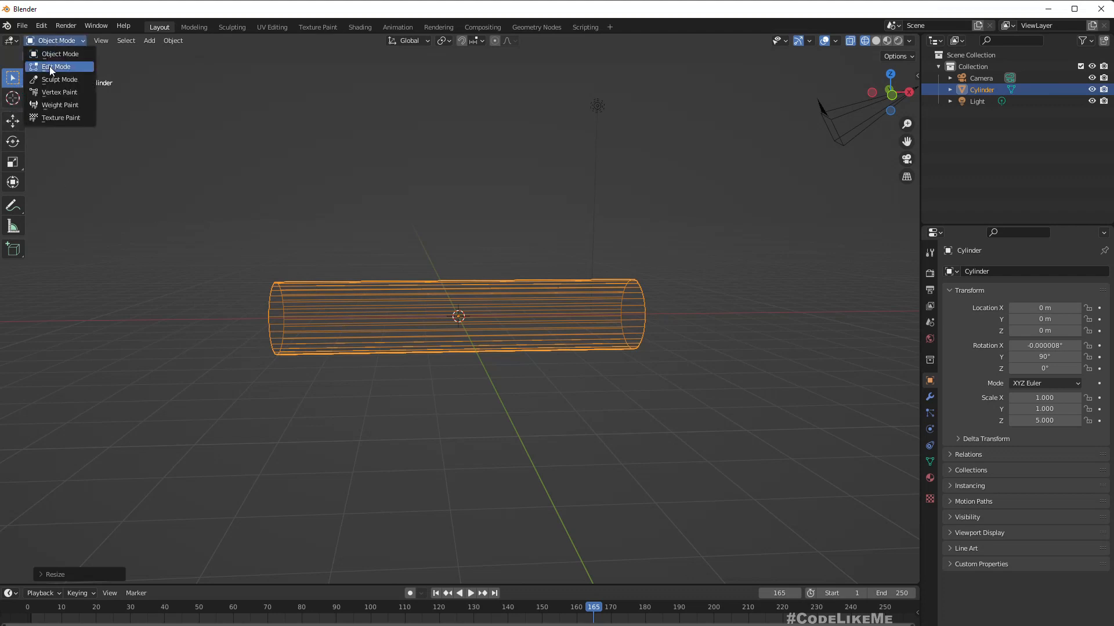
click(50, 66)
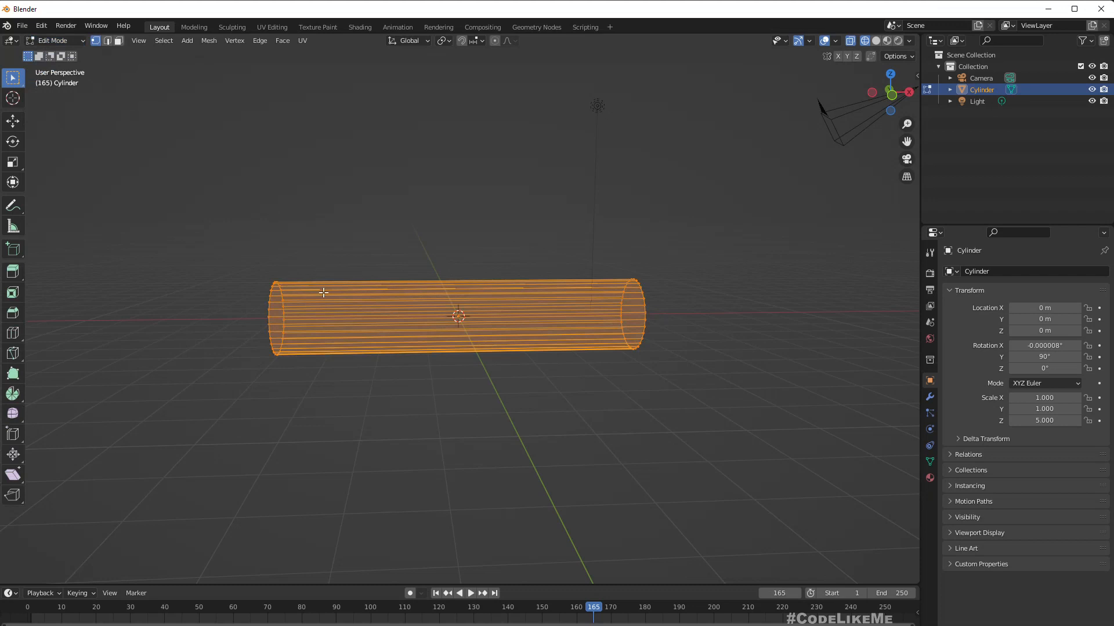
- Add seven evenly spaced loop cuts around the cylinder, dividing its length into eight equal sections
click(12, 334)
click(421, 356)
click(380, 345)
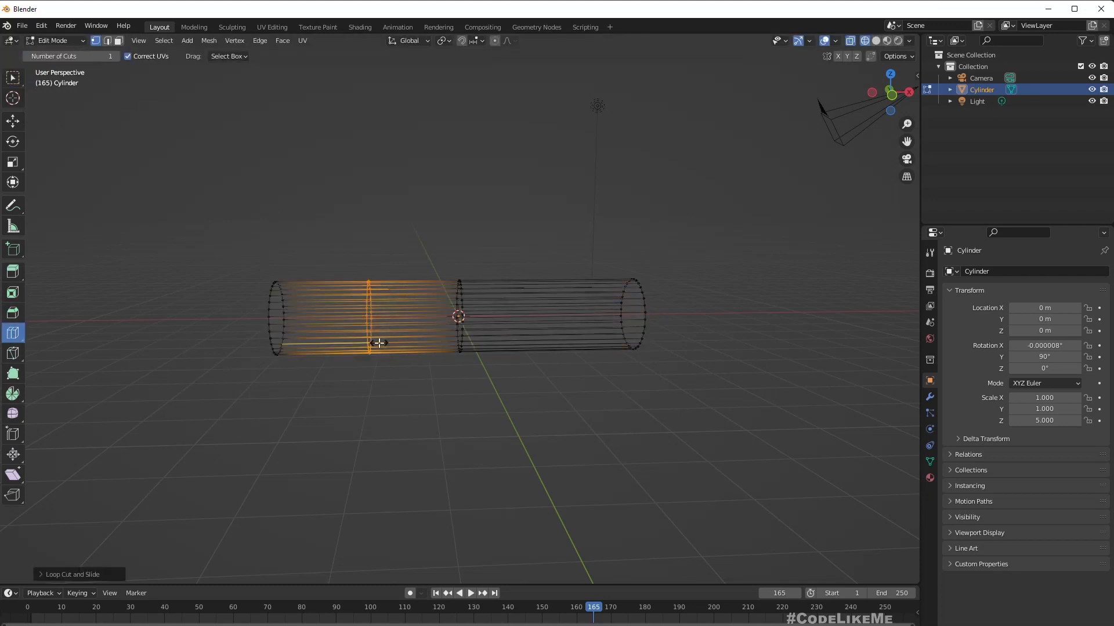
click(534, 348)
click(326, 324)
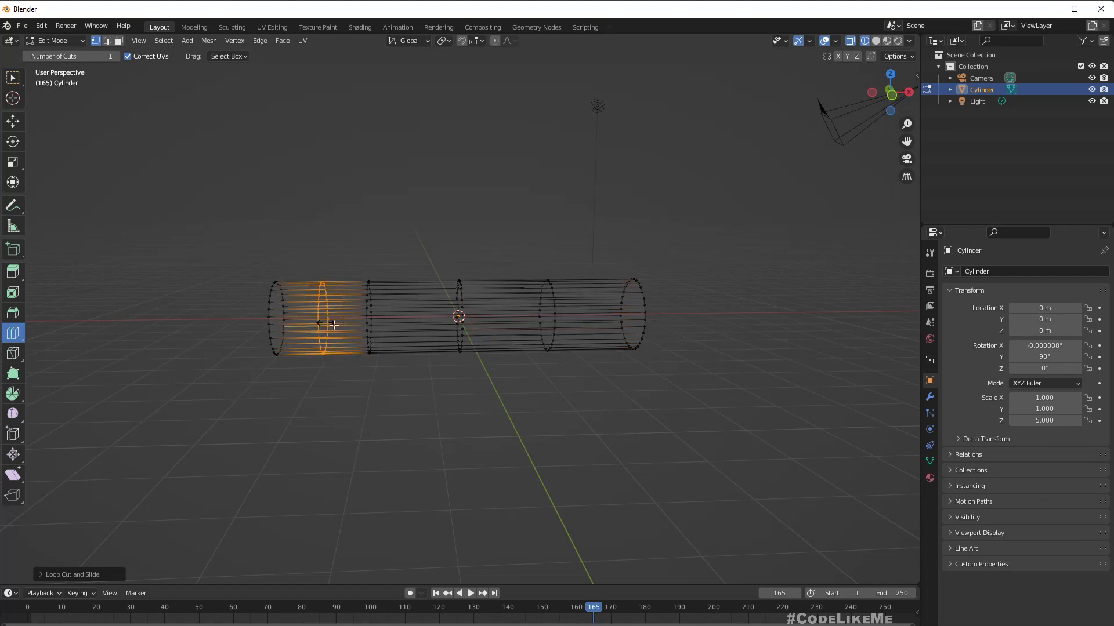
click(411, 339)
click(505, 339)
click(591, 345)
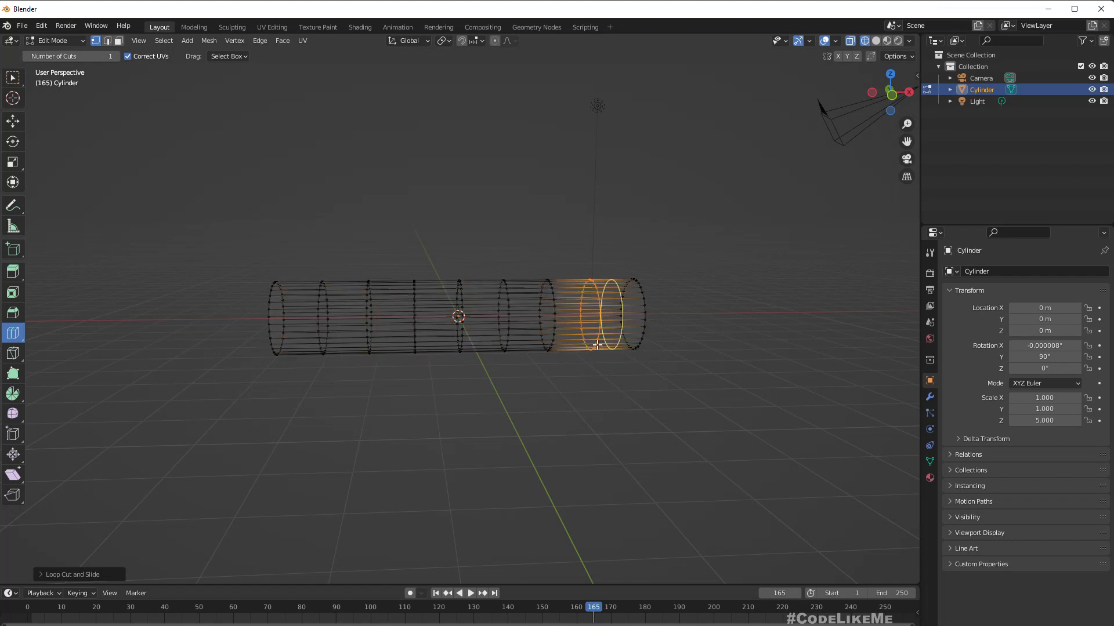
middle_drag(480, 211, 444, 247)
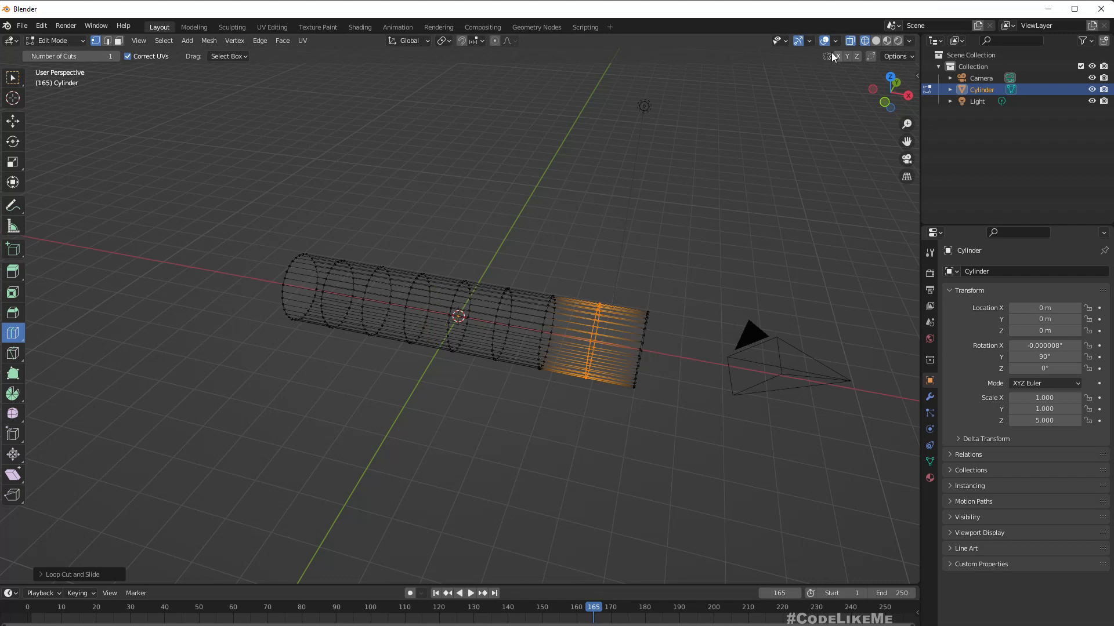
- Turn off X-ray, switch to solid shading and face selection, and activate the Select Box tool
click(851, 41)
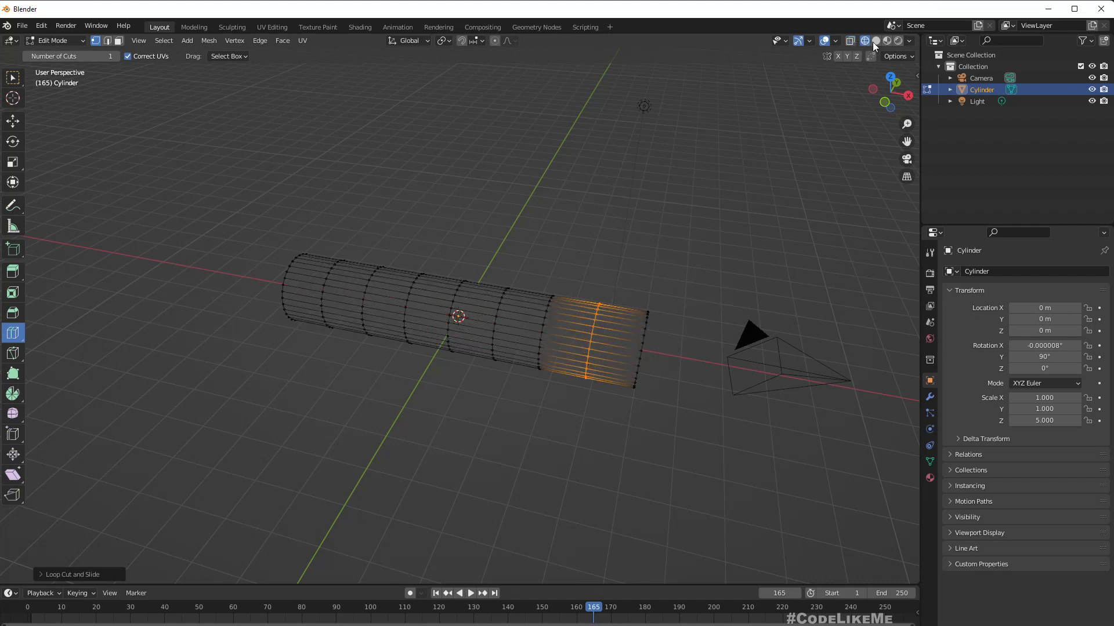
click(875, 41)
middle_drag(629, 206, 582, 189)
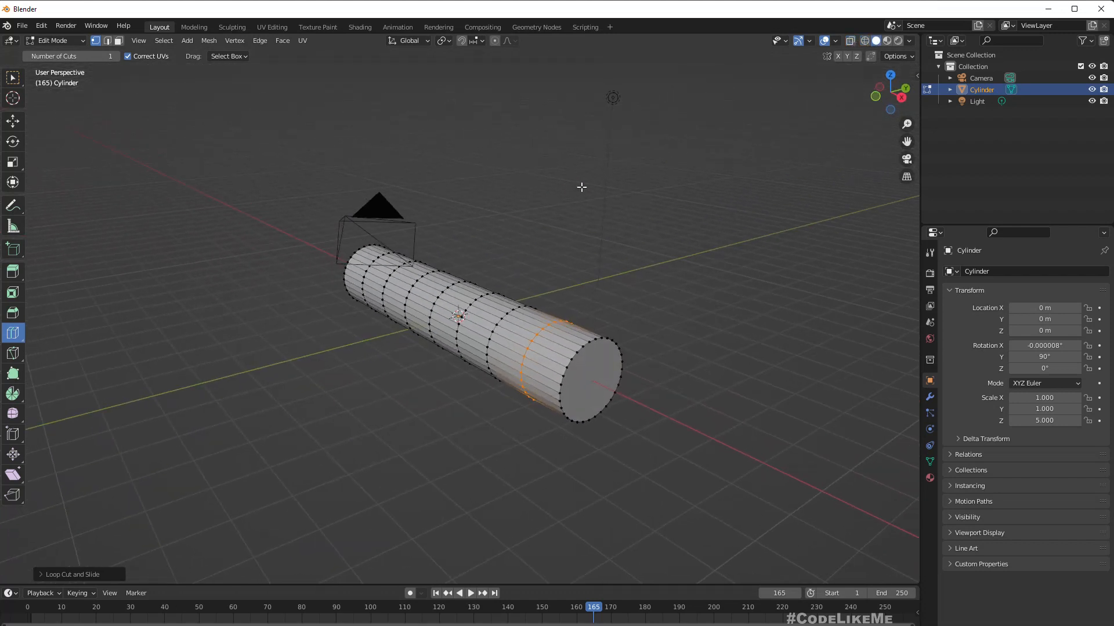
click(118, 41)
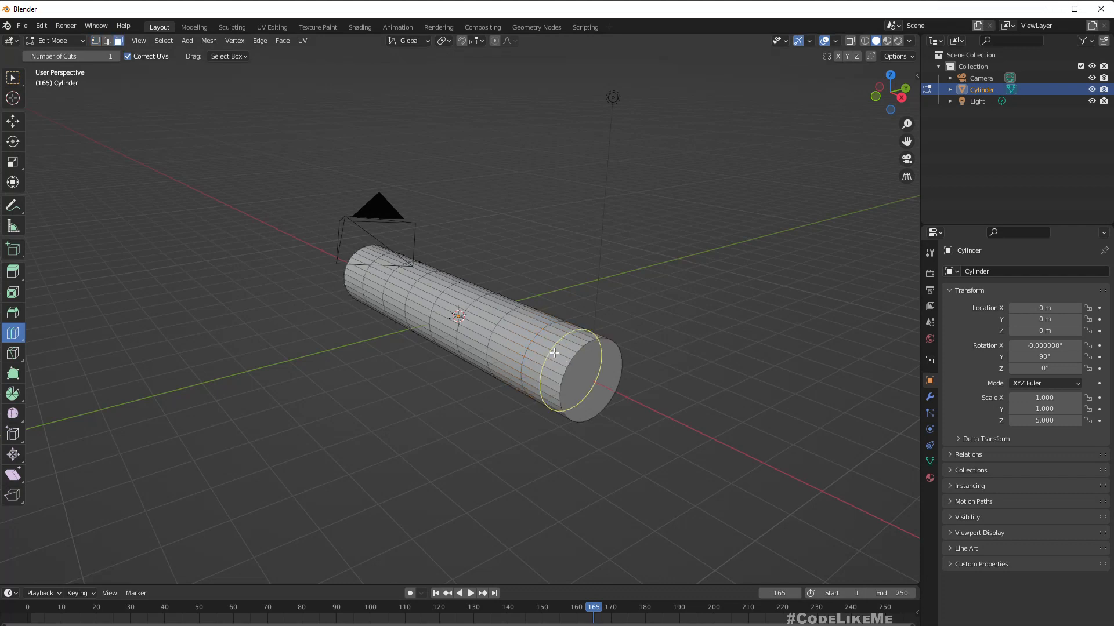
click(13, 77)
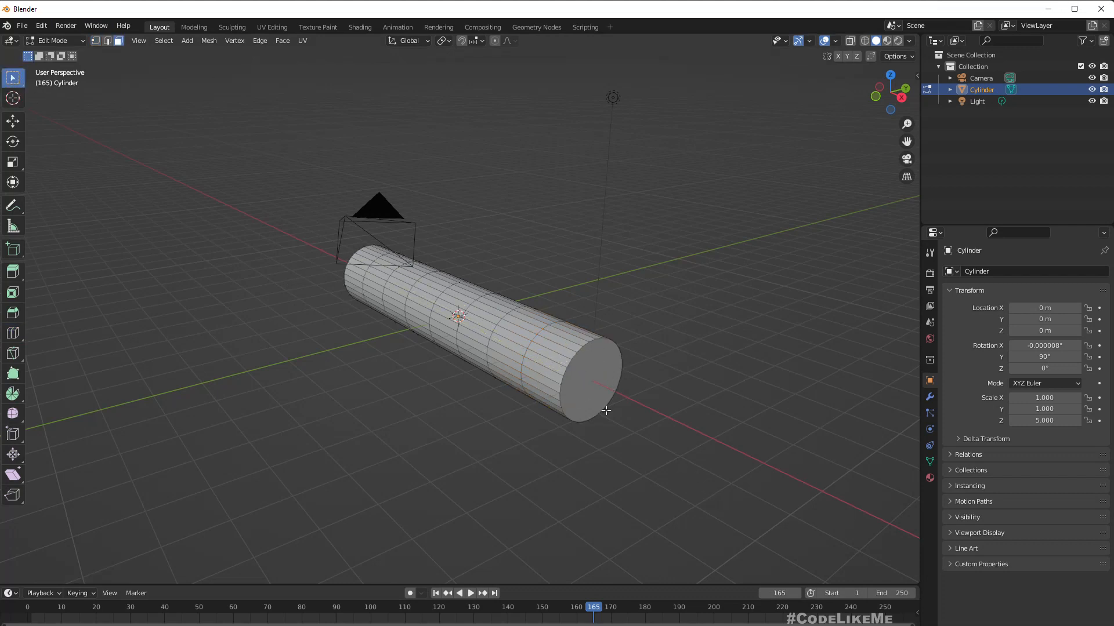
- Delete the flat cap faces at both ends of the cylinder to leave an open tube
click(586, 388)
key(x)
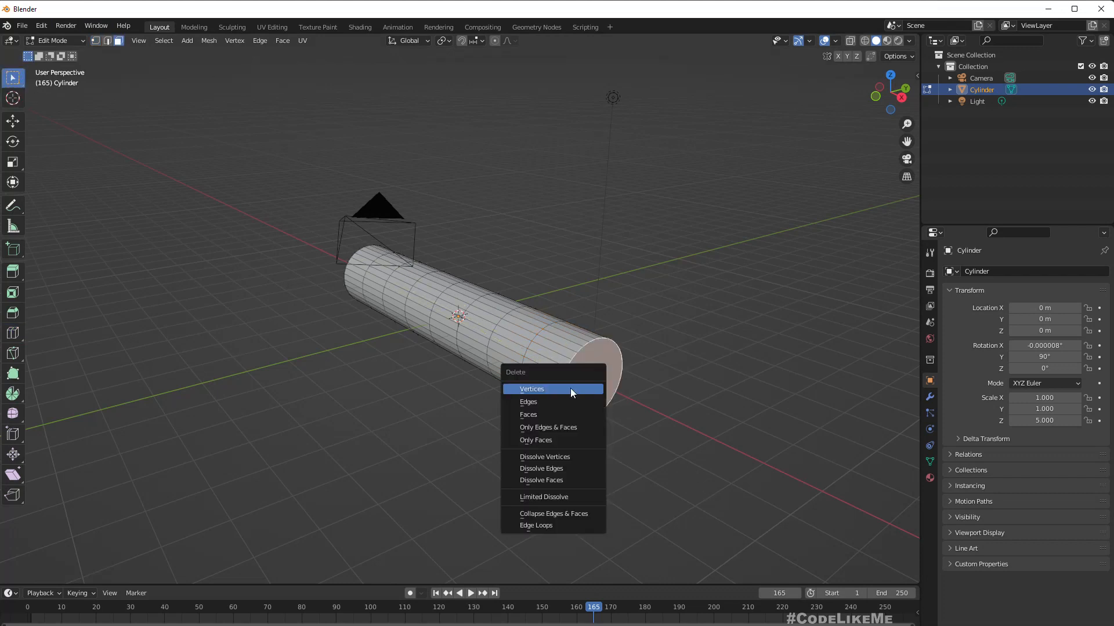
click(540, 415)
middle_drag(304, 338, 462, 396)
click(401, 421)
key(x)
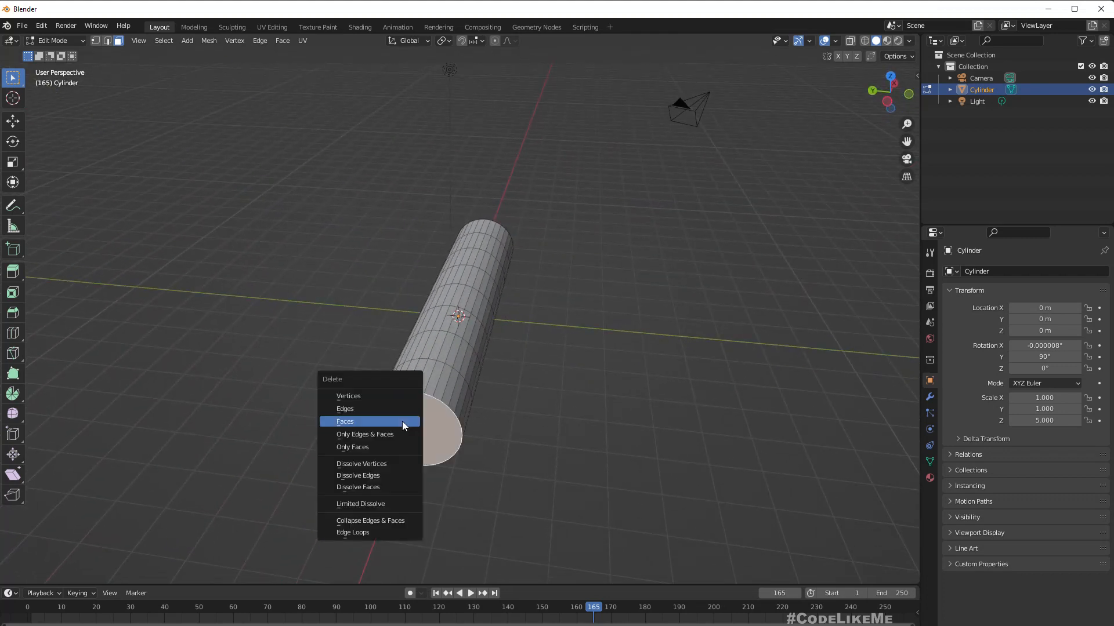
click(405, 426)
middle_drag(404, 427, 325, 452)
- Start an FBX export with the axes set to X Forward and Z Up
click(22, 26)
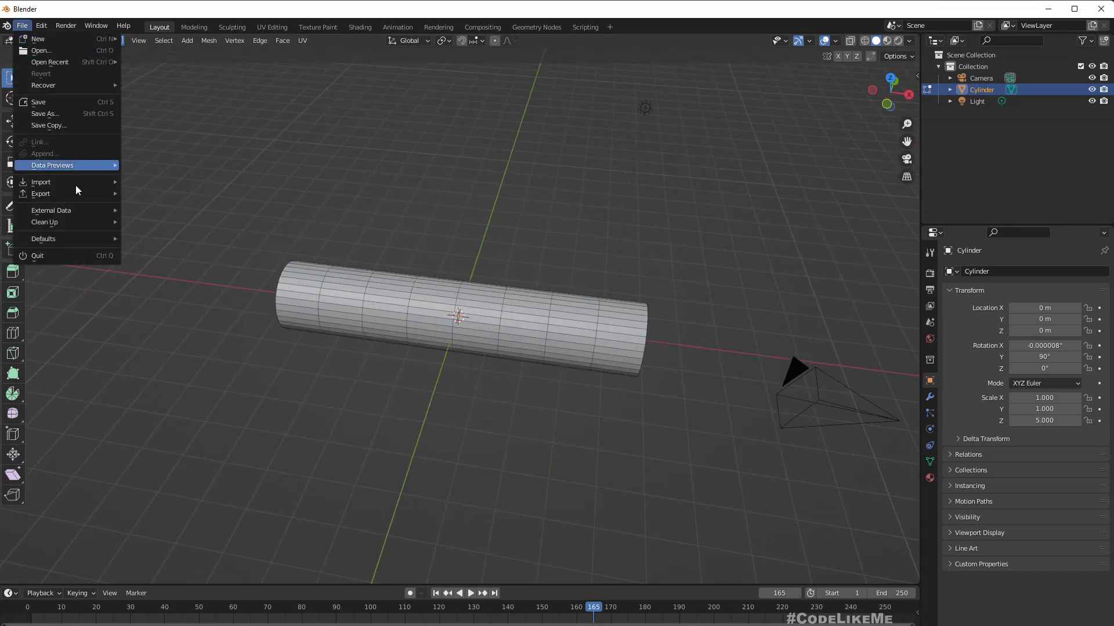
mouse_move(72, 187)
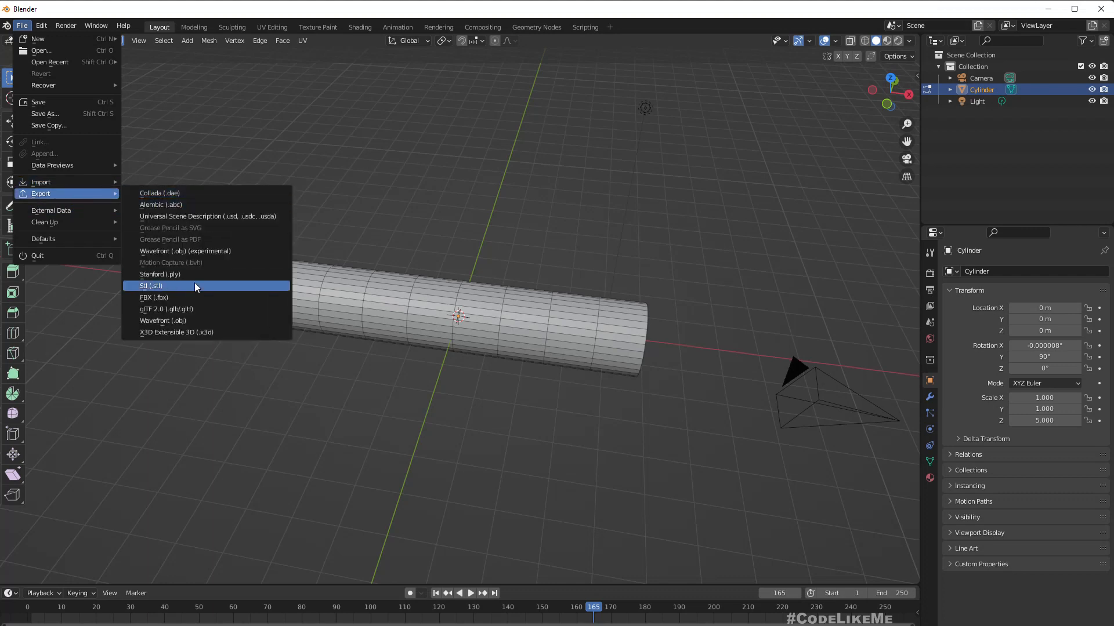
click(194, 294)
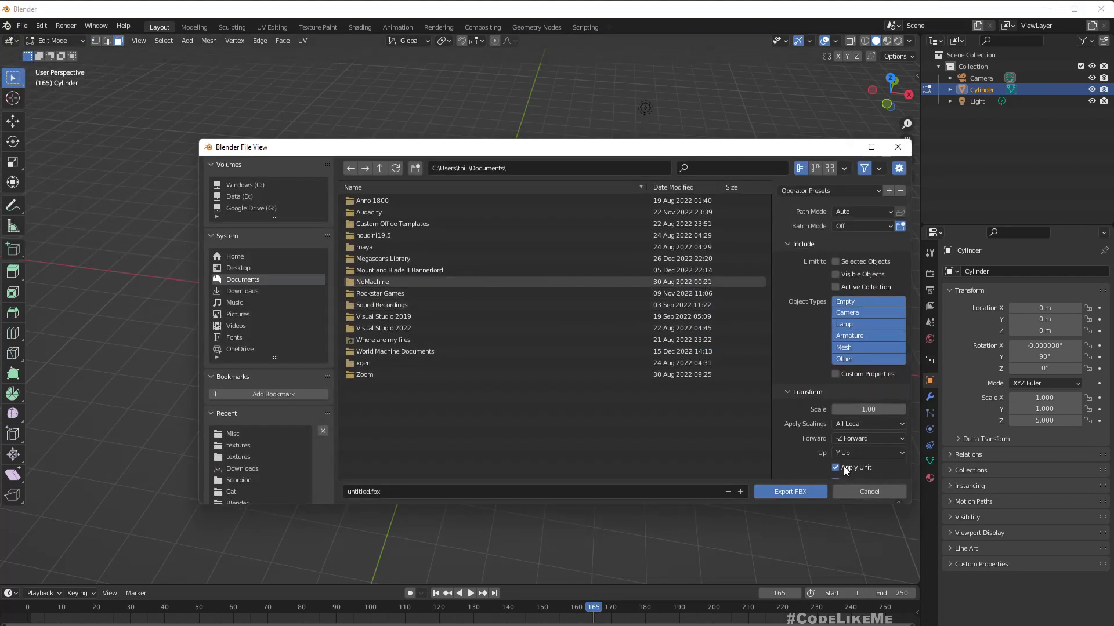
click(854, 440)
click(862, 453)
click(854, 414)
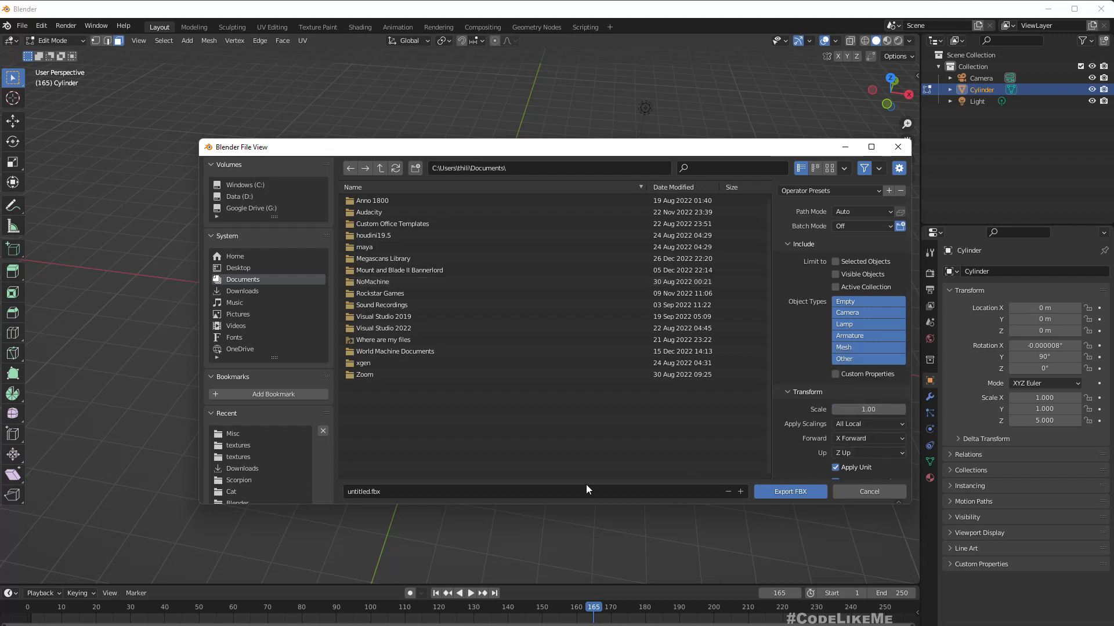
- Name the export file WormHole and export it as FBX to the Downloads folder
click(296, 292)
click(487, 497)
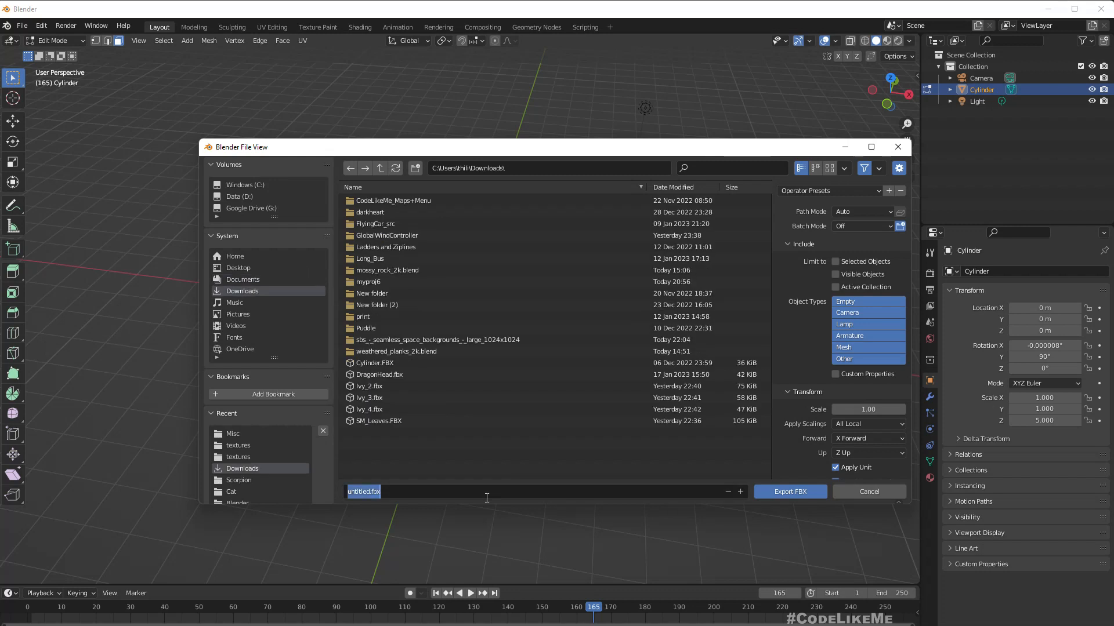
text(WormHole)
click(788, 493)
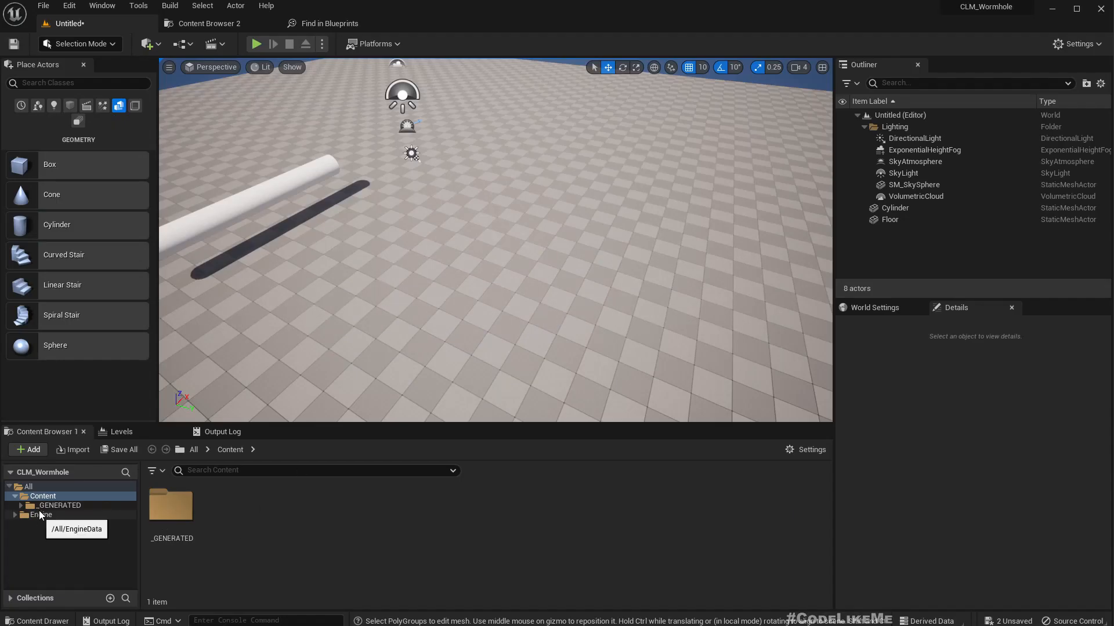
- In the Unreal Engine project, create a folder named WormHole under Content
right_click(36, 496)
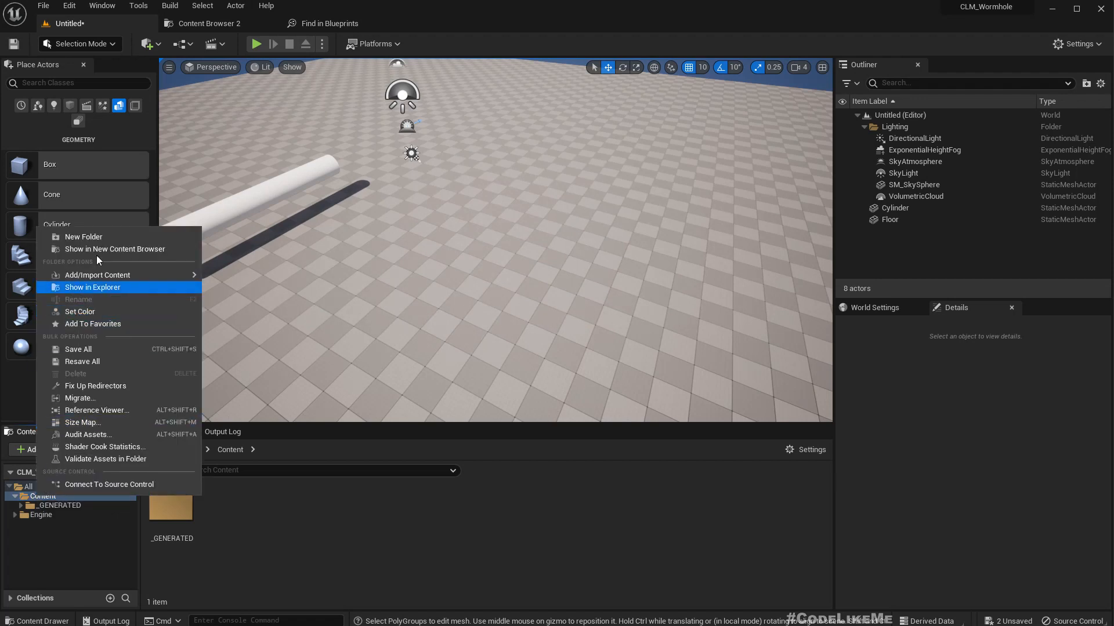
click(91, 237)
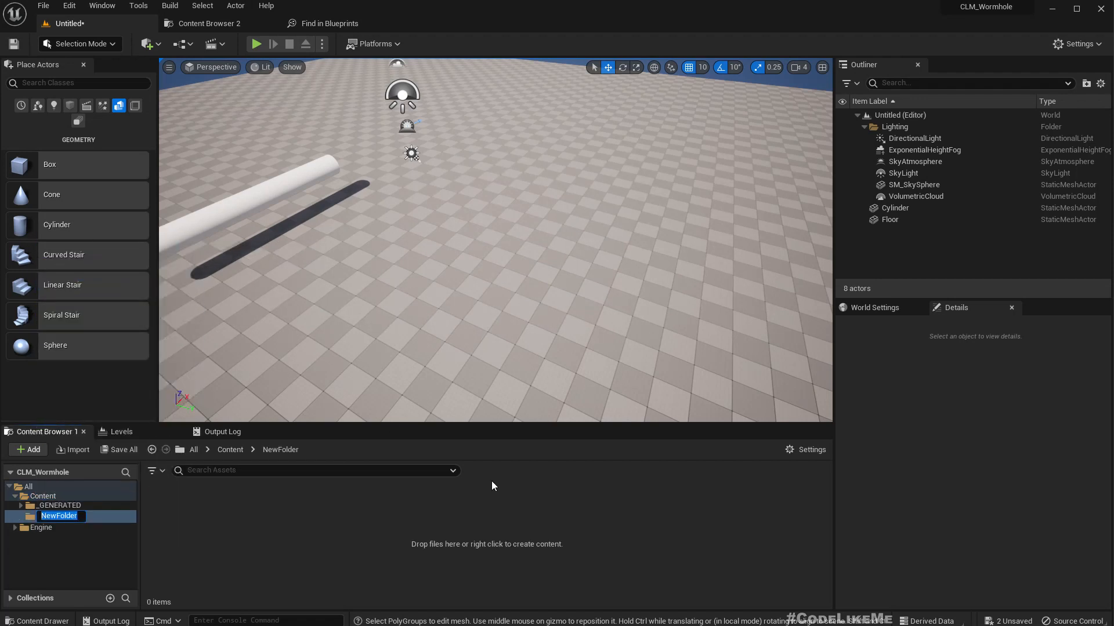
text(Mode)
key(BackSpace)
key(BackSpace)
text(WormHole)
key(Return)
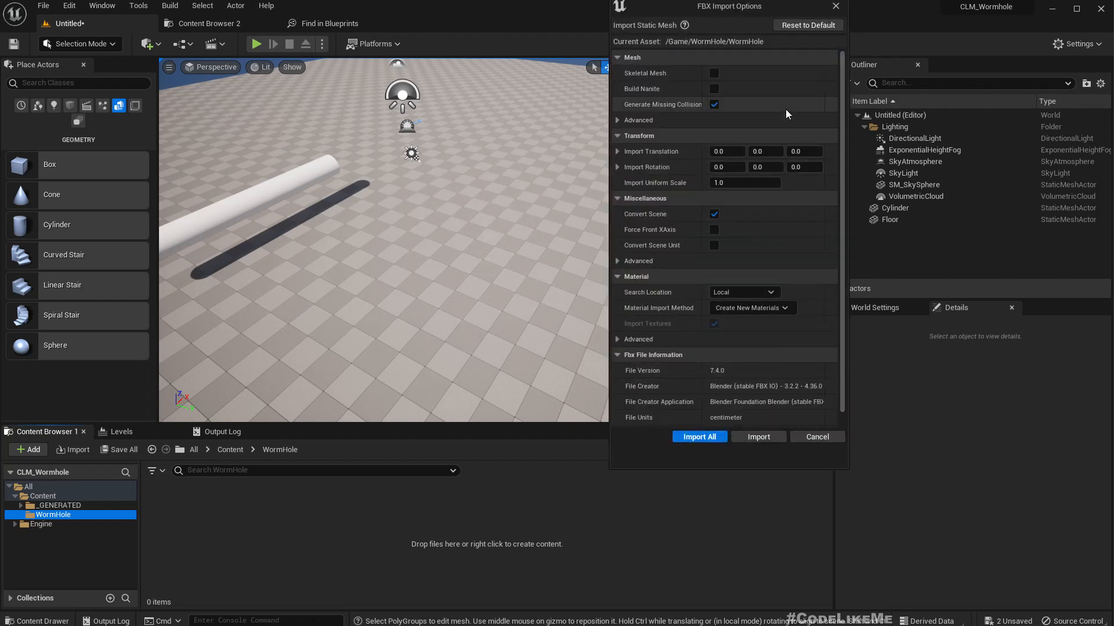
- Import the WormHole FBX into the WormHole folder with default options and place the mesh in the level
click(747, 437)
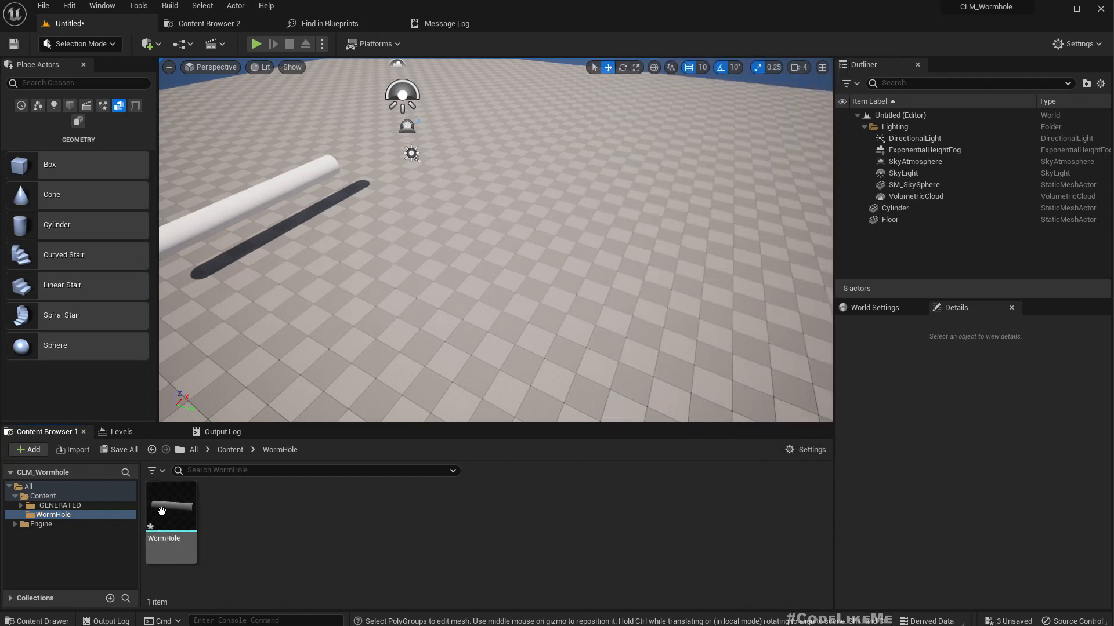
drag(162, 511, 443, 275)
right_drag(507, 317, 429, 313)
- Delete the old Cylinder actor from the level
click(413, 209)
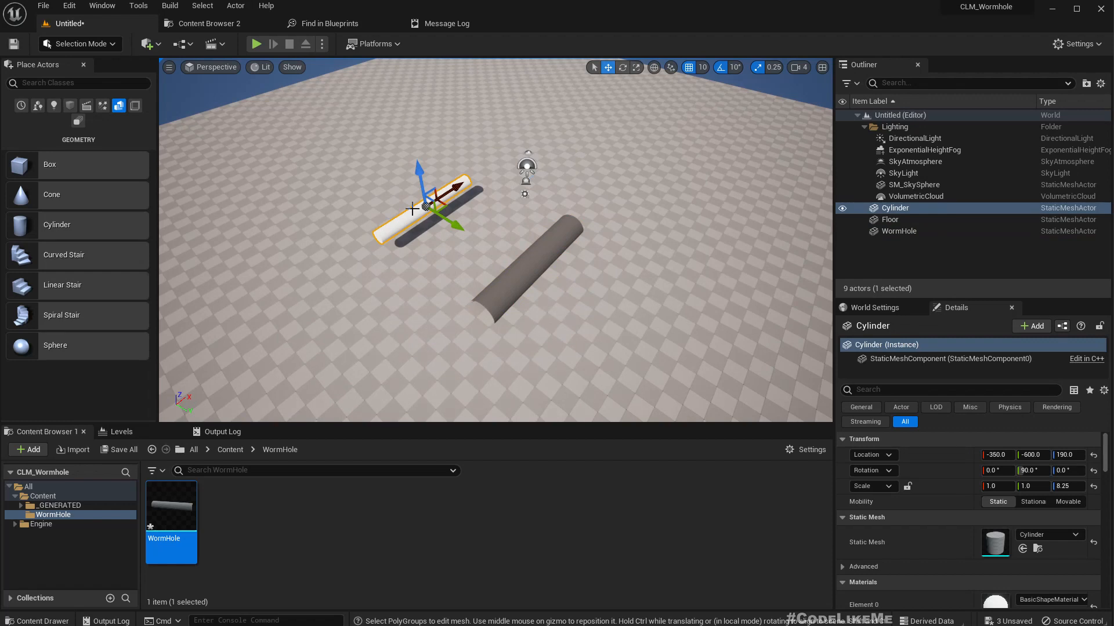
key(Delete)
right_drag(413, 209, 418, 244)
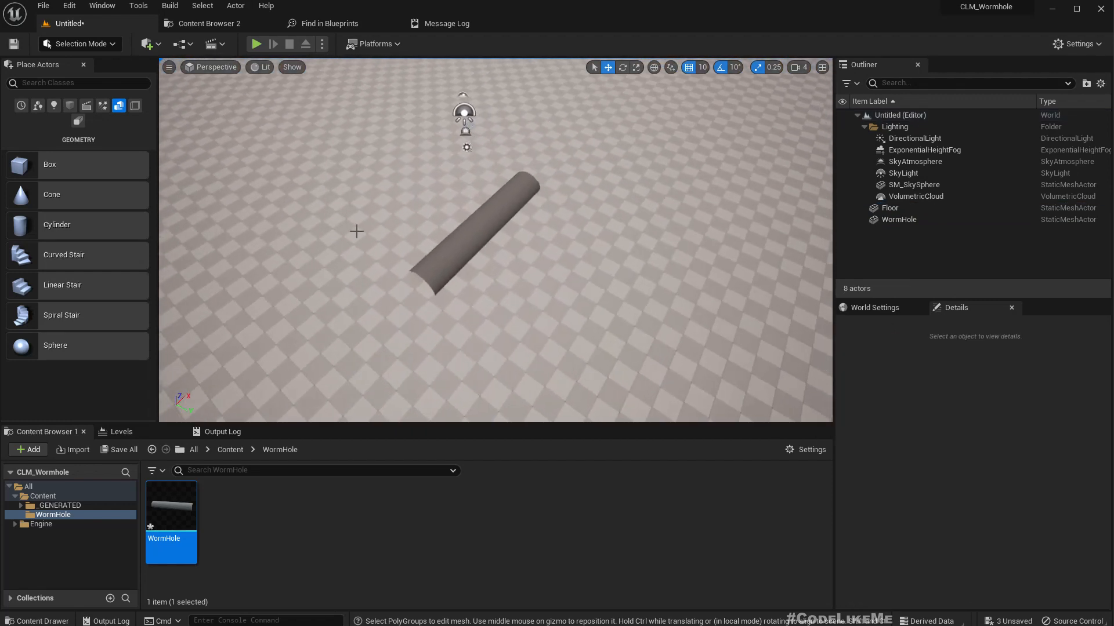
- Move the WormHole mesh along the X axis to -990
click(502, 215)
right_drag(502, 214, 530, 244)
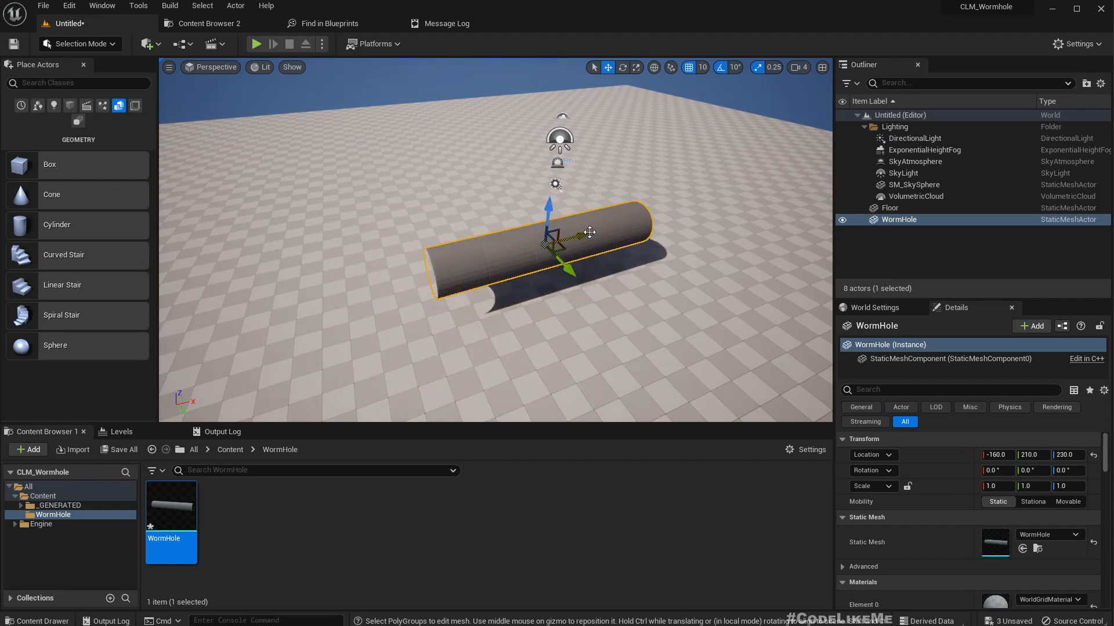
drag(561, 243, 374, 282)
right_drag(548, 299, 553, 261)
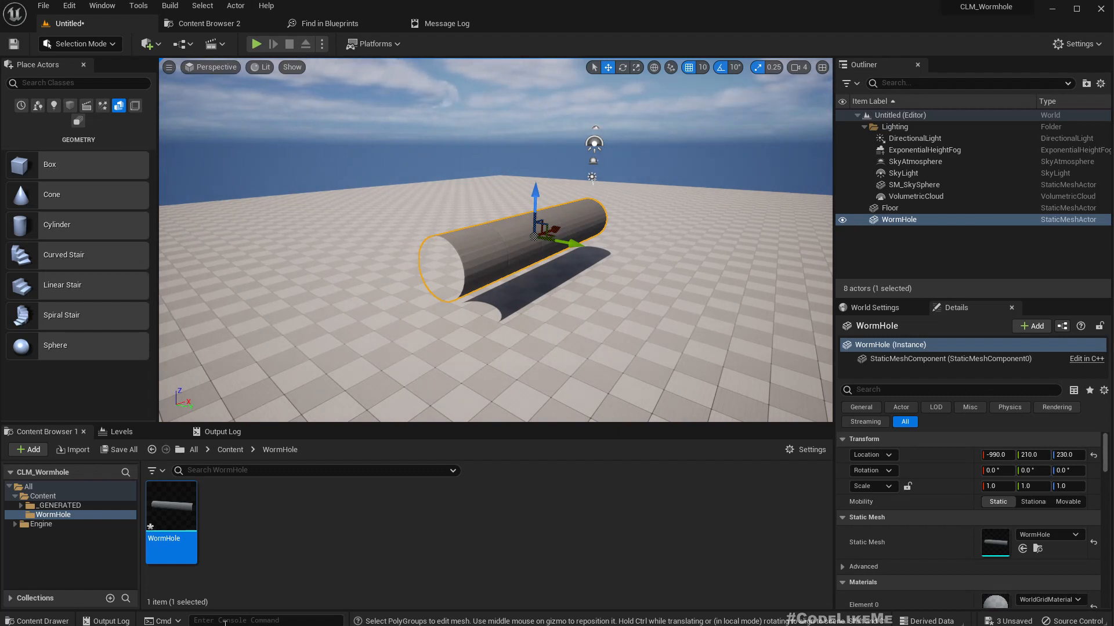
- Create a material named M_Wormhole in the WormHole folder and dock its editor in the main window
right_click(248, 539)
click(313, 257)
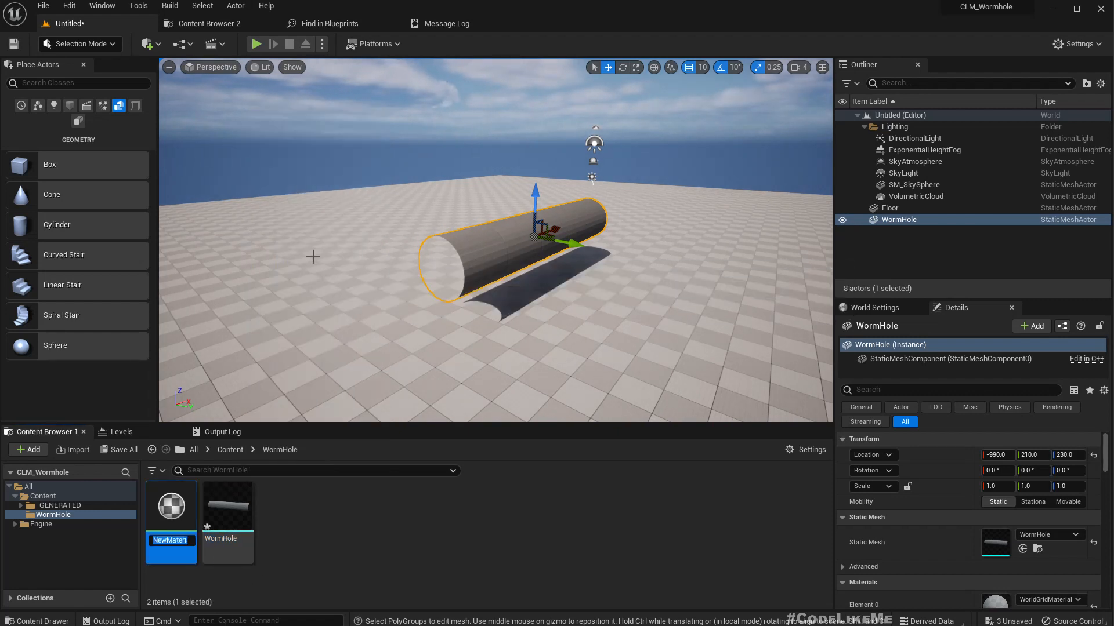
text(M_Worm)
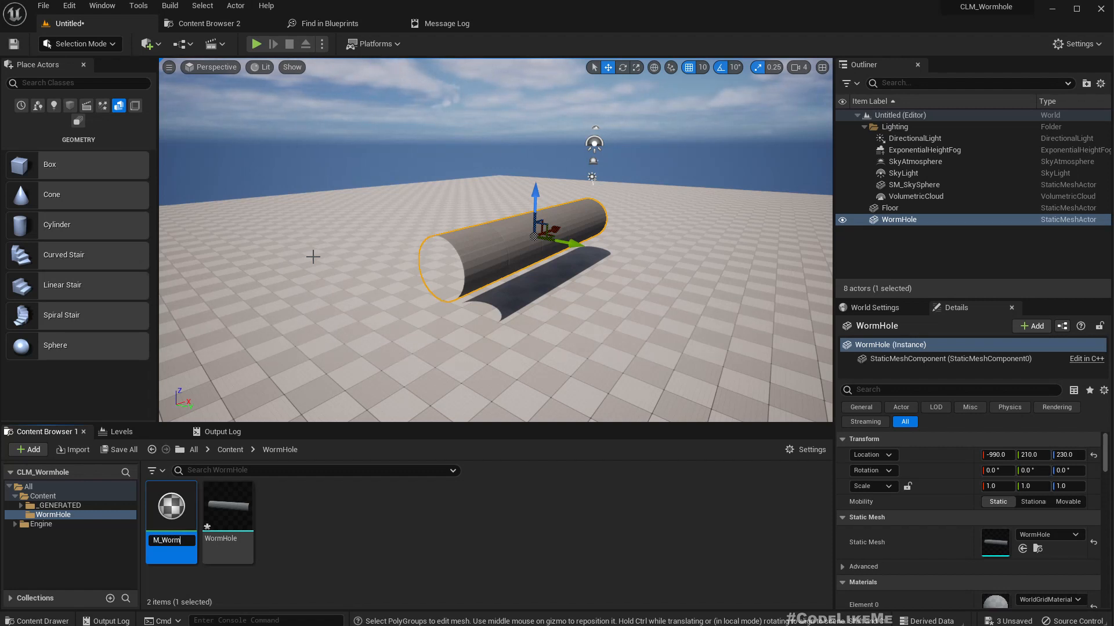
key(Return)
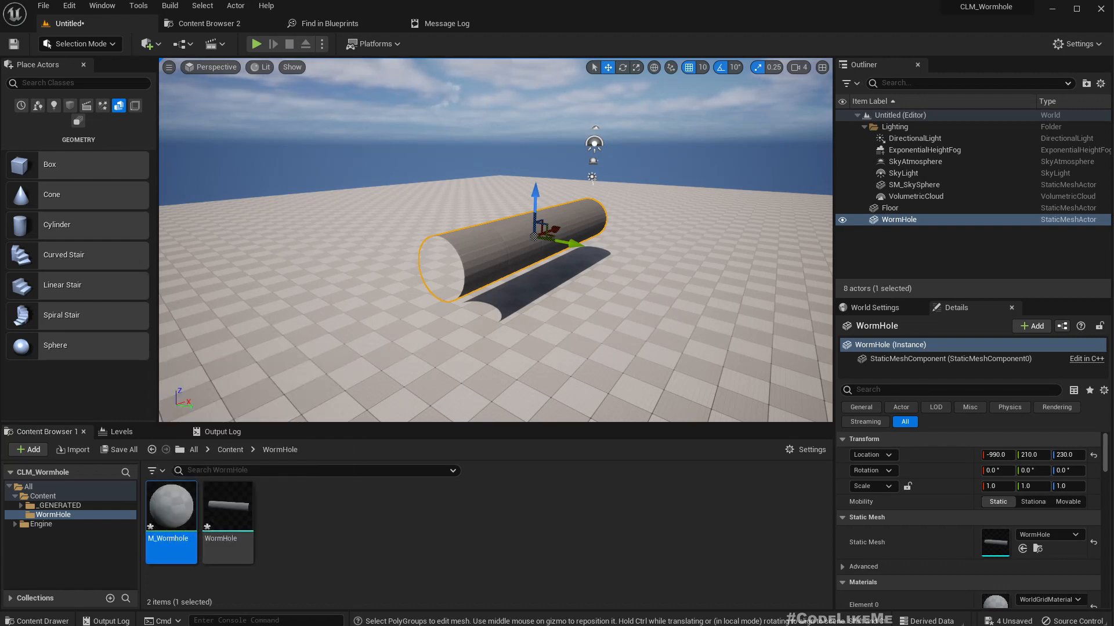
drag(586, 174, 549, 29)
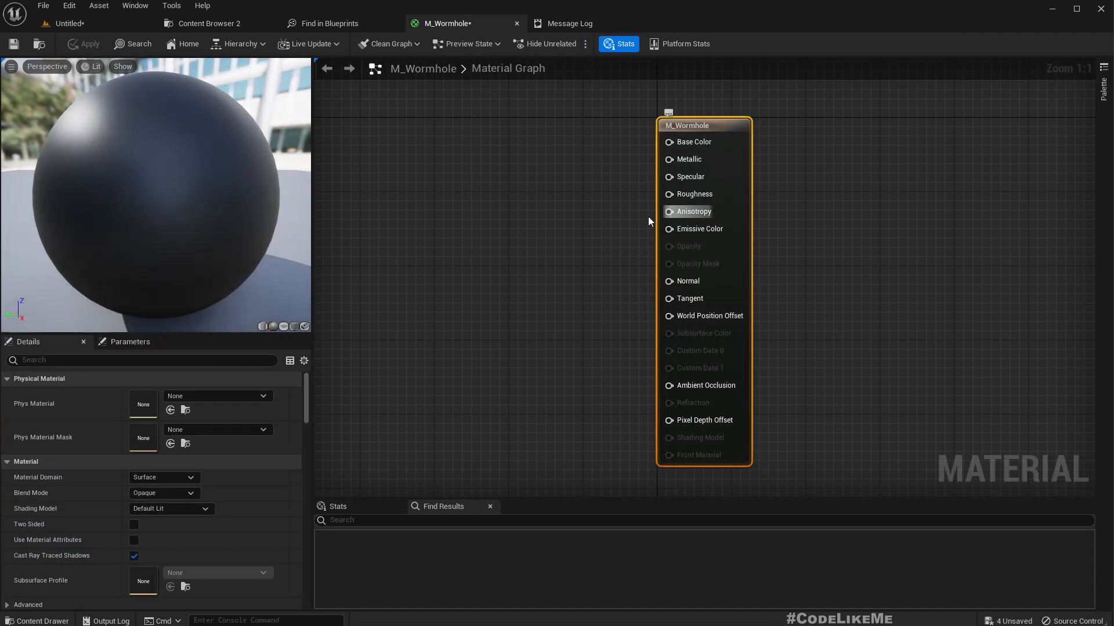
- Import the Blue Nebula 1024x1024 texture into the WormHole folder and rename it Space
click(68, 25)
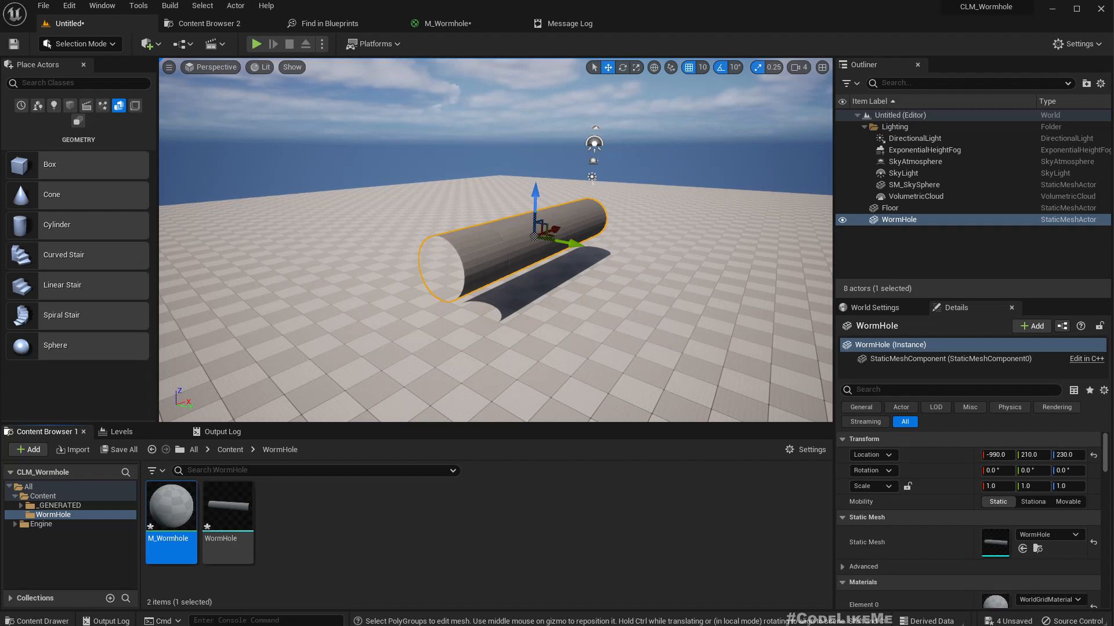
drag(171, 511, 183, 364)
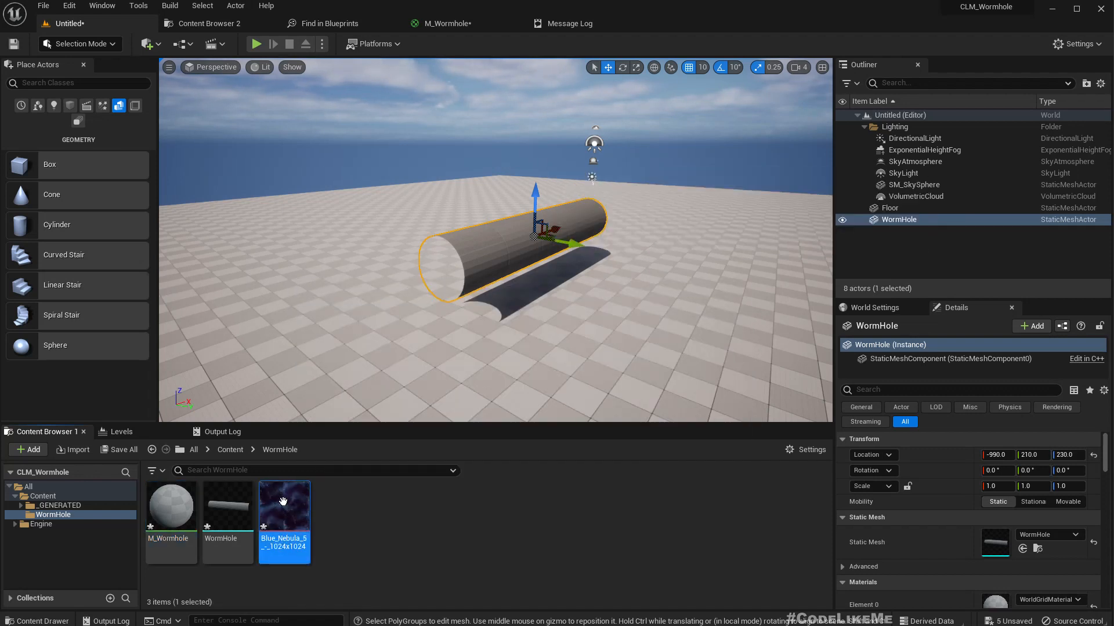
key(F2)
text(Space)
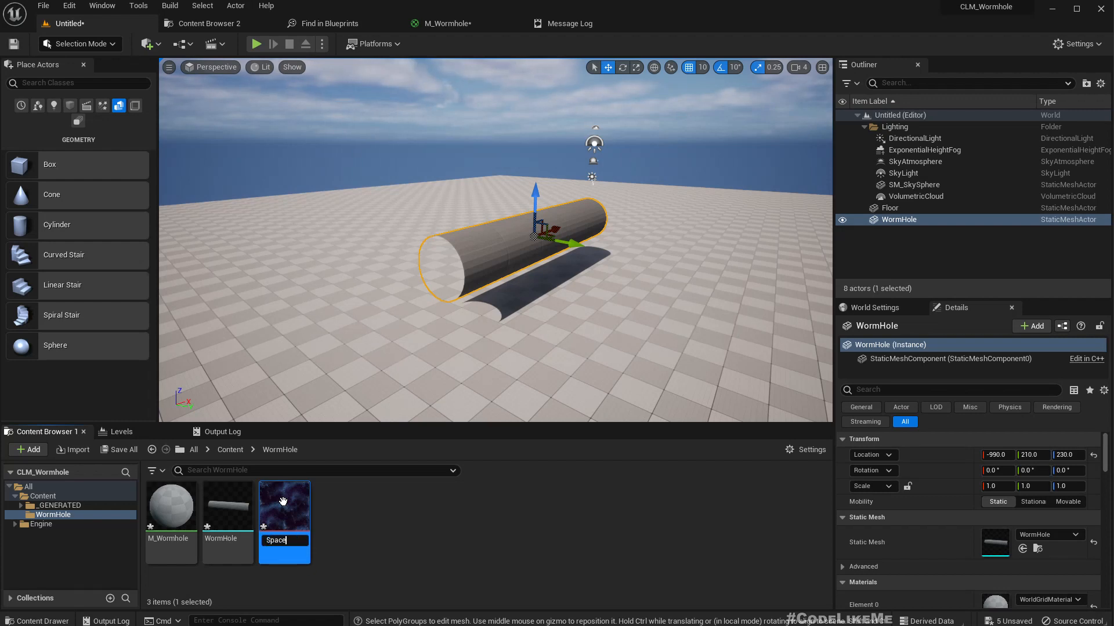
key(Return)
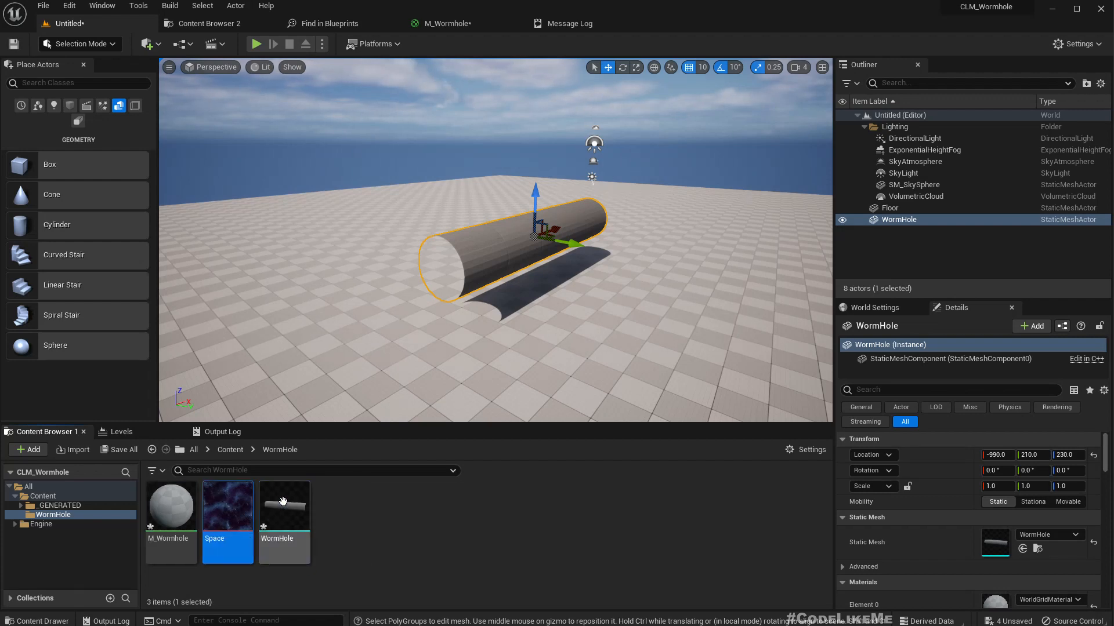
- Inspect the Space texture at full size, and close it along with the Message Log
double_click(229, 511)
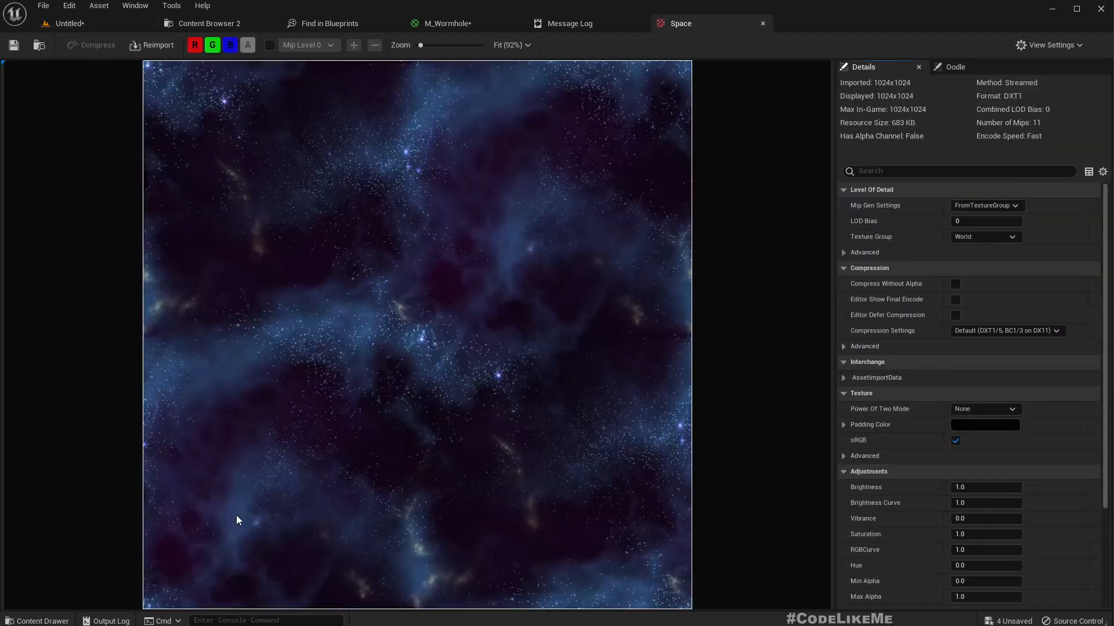
click(763, 24)
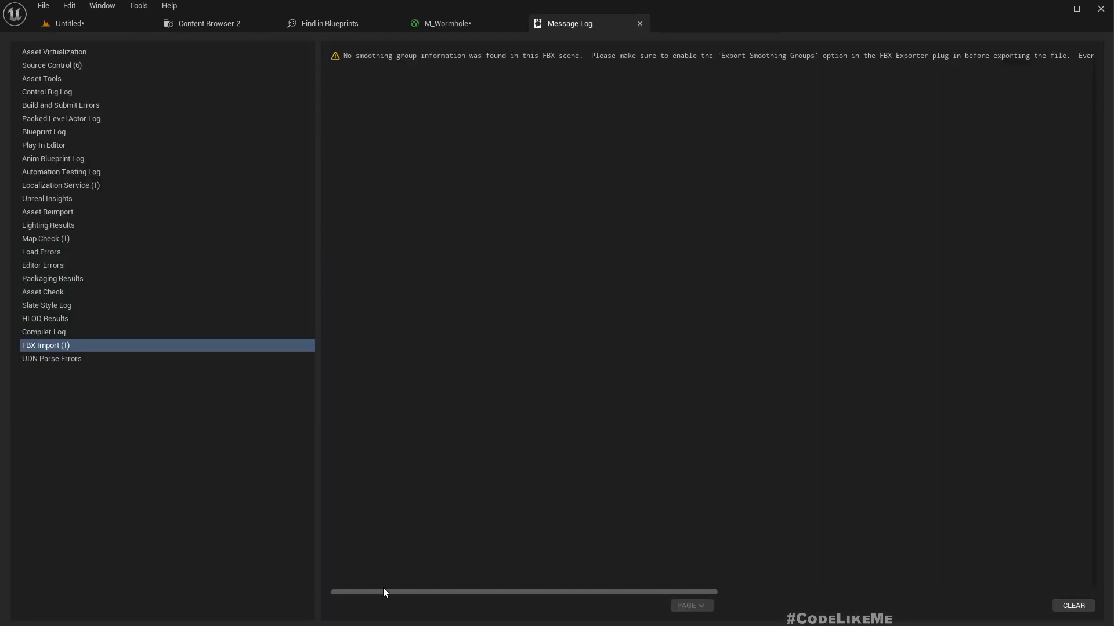
click(640, 24)
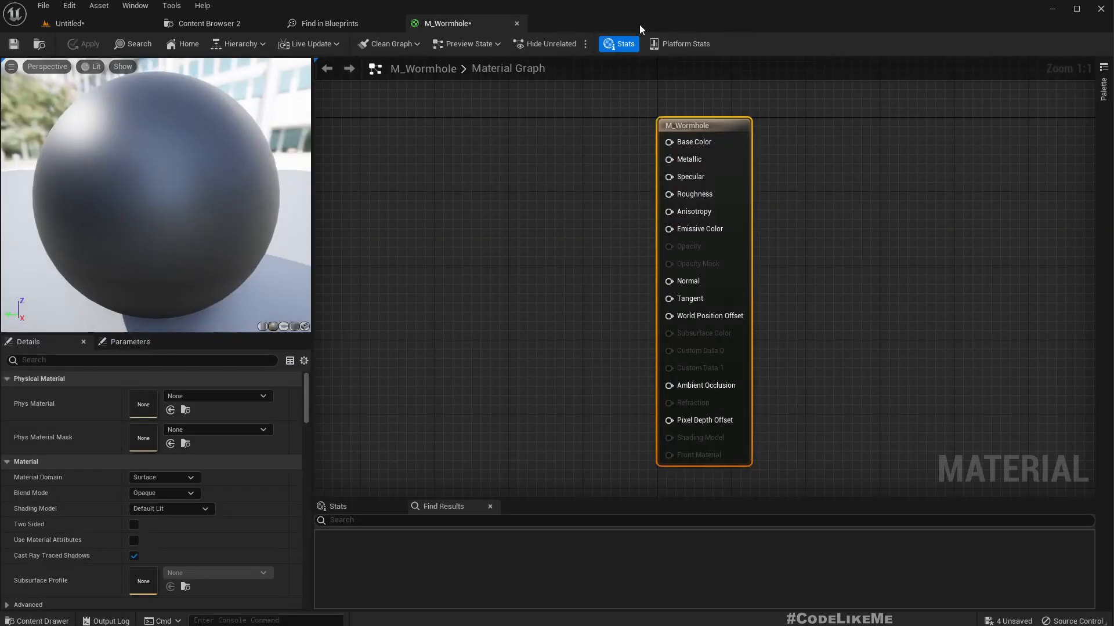
- Feed a Space texture sample's RGB output into M_Wormhole's Base Color and Emissive Color, and space the two nodes farther apart
click(101, 22)
click(252, 560)
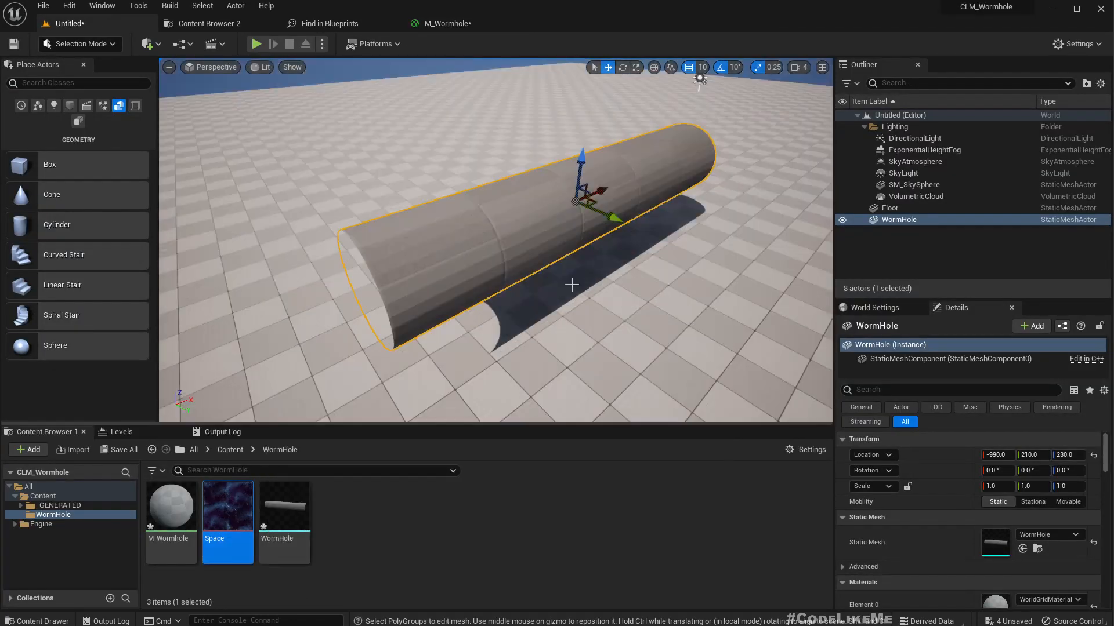
drag(228, 504, 668, 141)
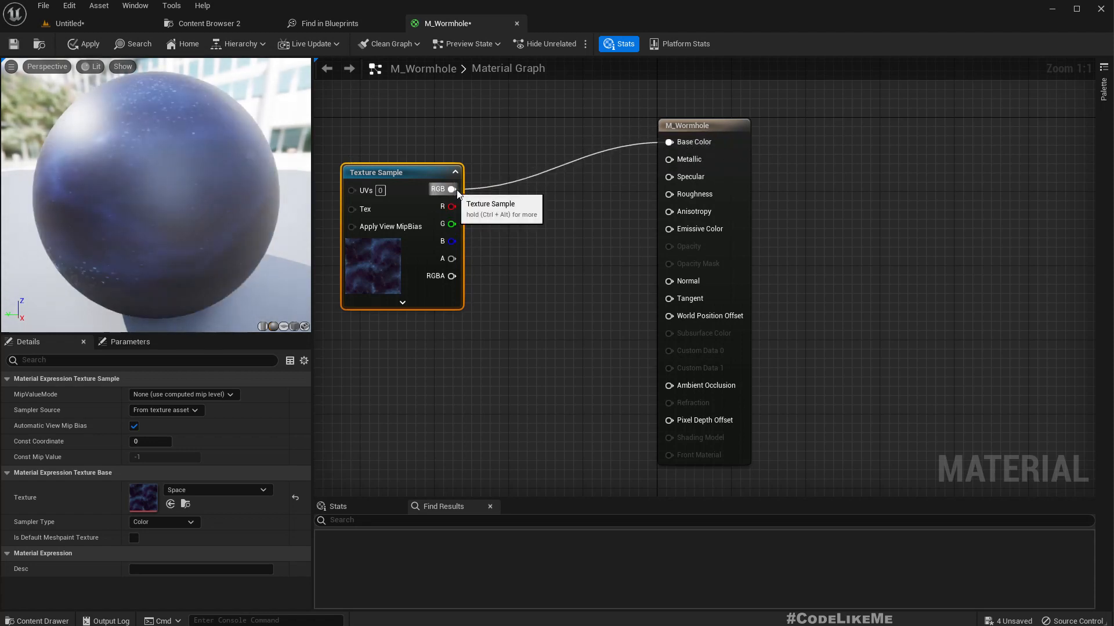
drag(452, 189, 669, 229)
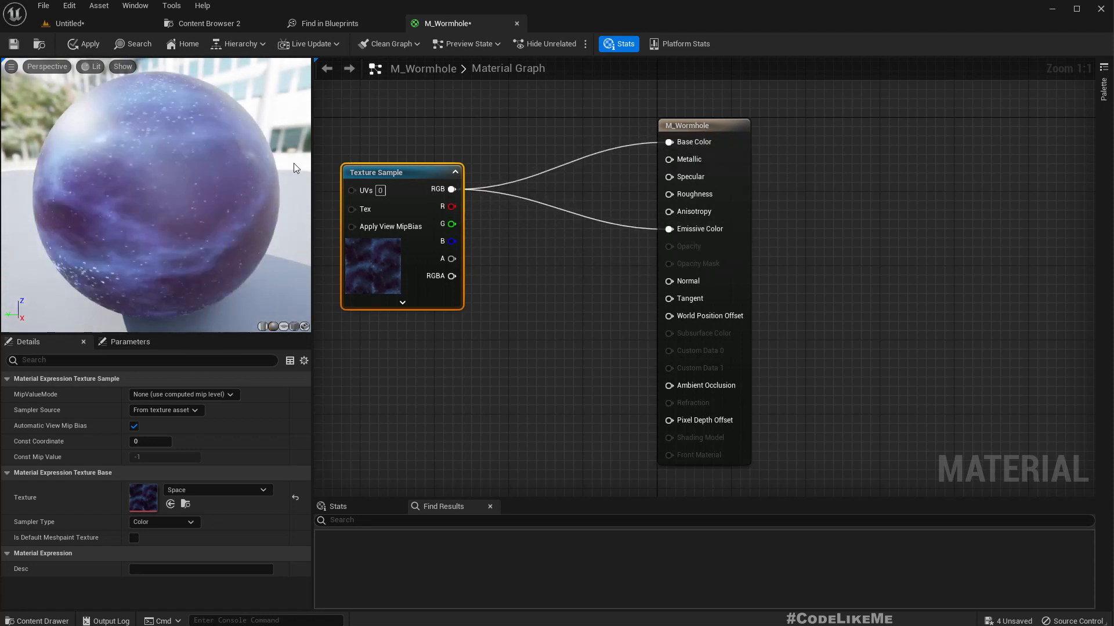
drag(376, 176, 366, 140)
drag(717, 135, 872, 152)
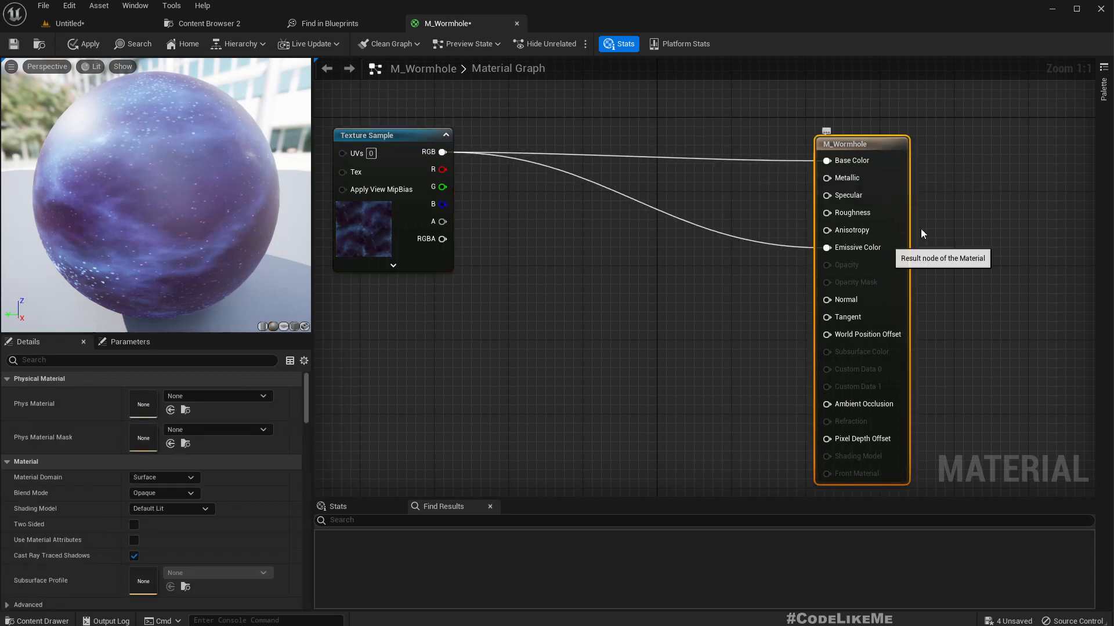
- Set M_Wormhole's shading model to Unlit and apply the material change
click(171, 510)
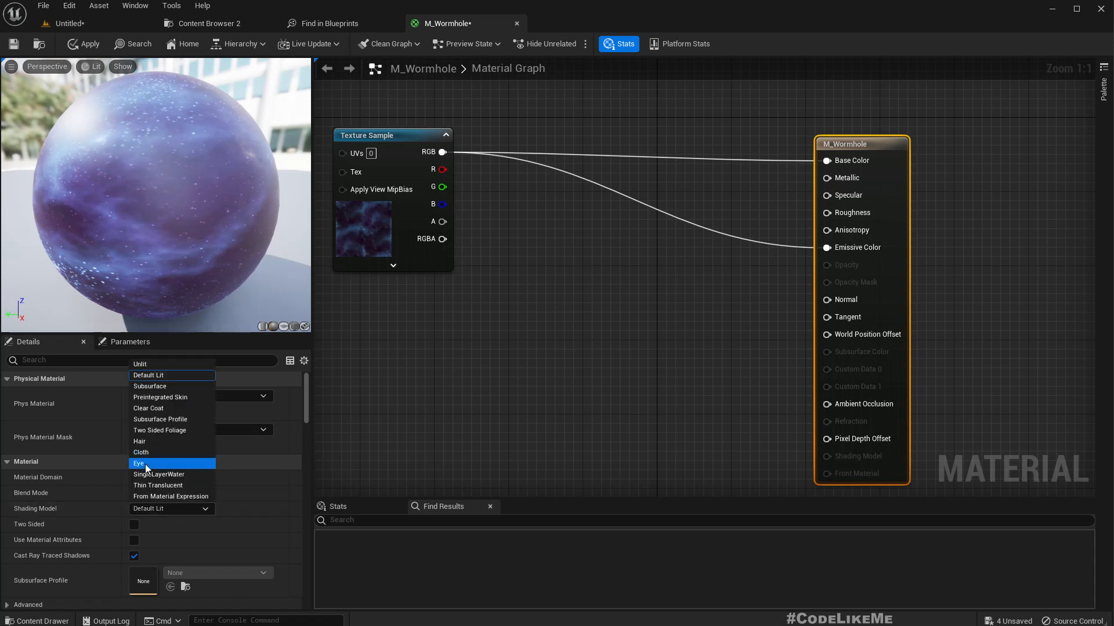
click(155, 364)
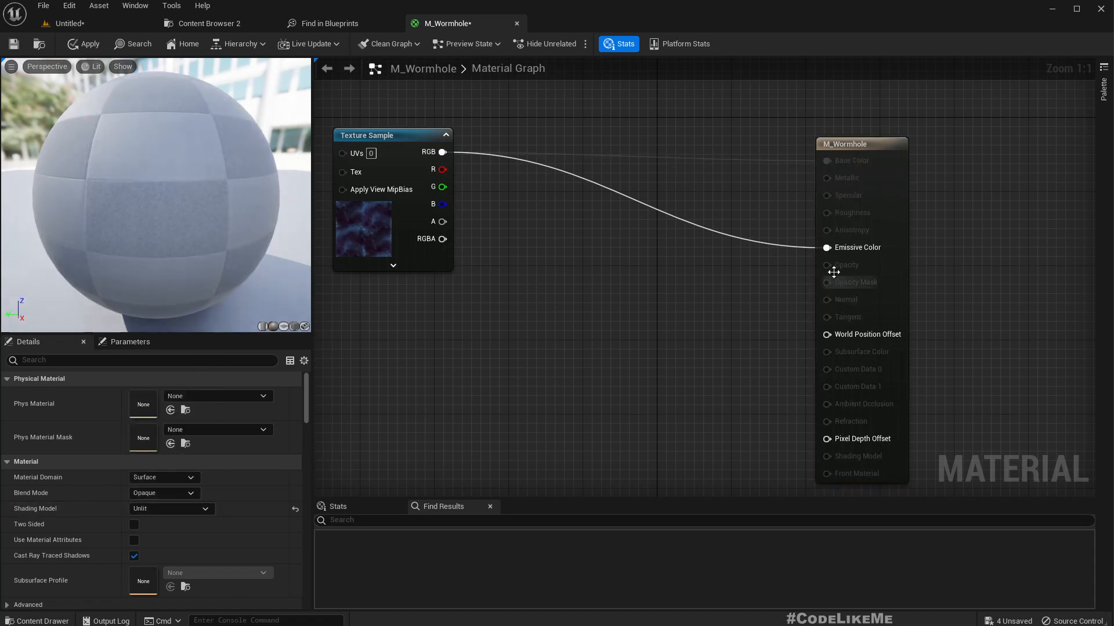
click(82, 43)
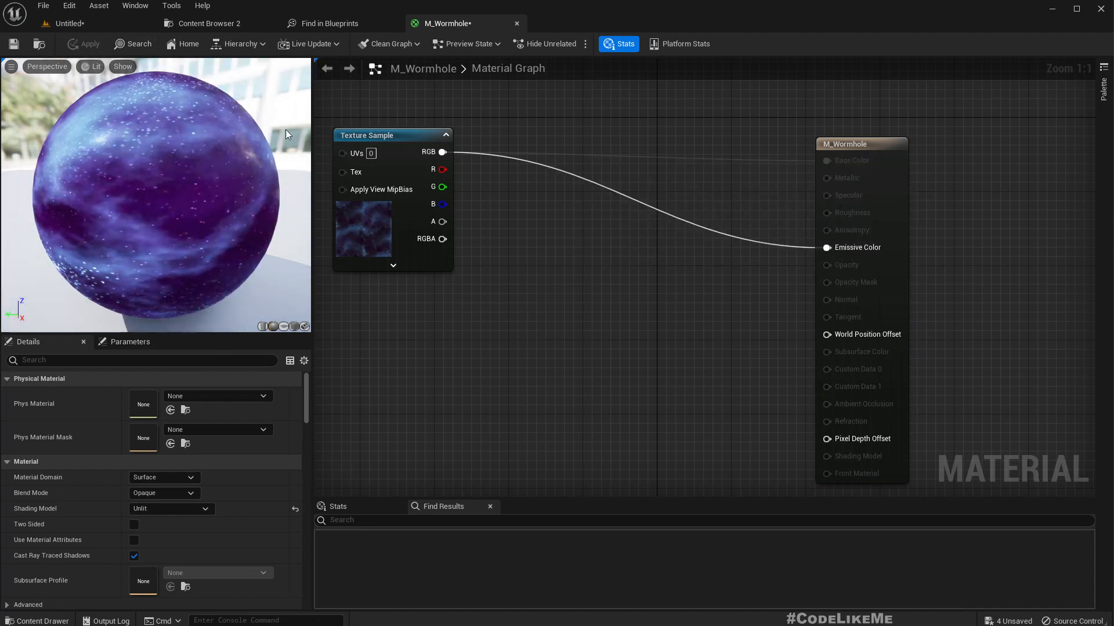
- Assign M_Wormhole to material Element 0 of the WormHole actor in the level
click(93, 17)
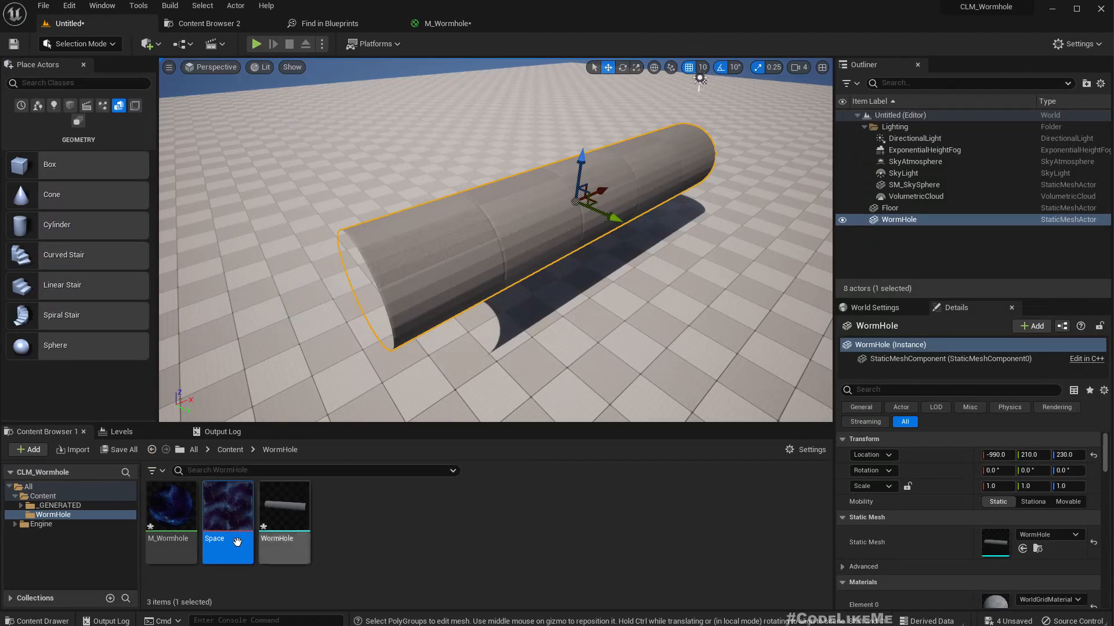
click(295, 504)
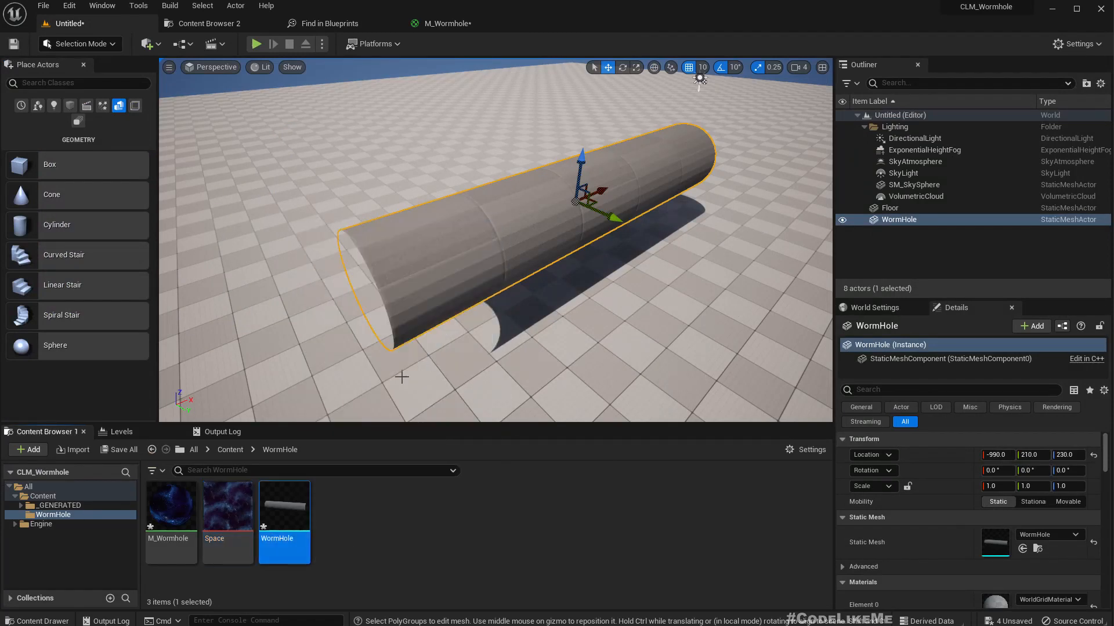
drag(171, 505, 1005, 604)
right_drag(609, 261, 603, 290)
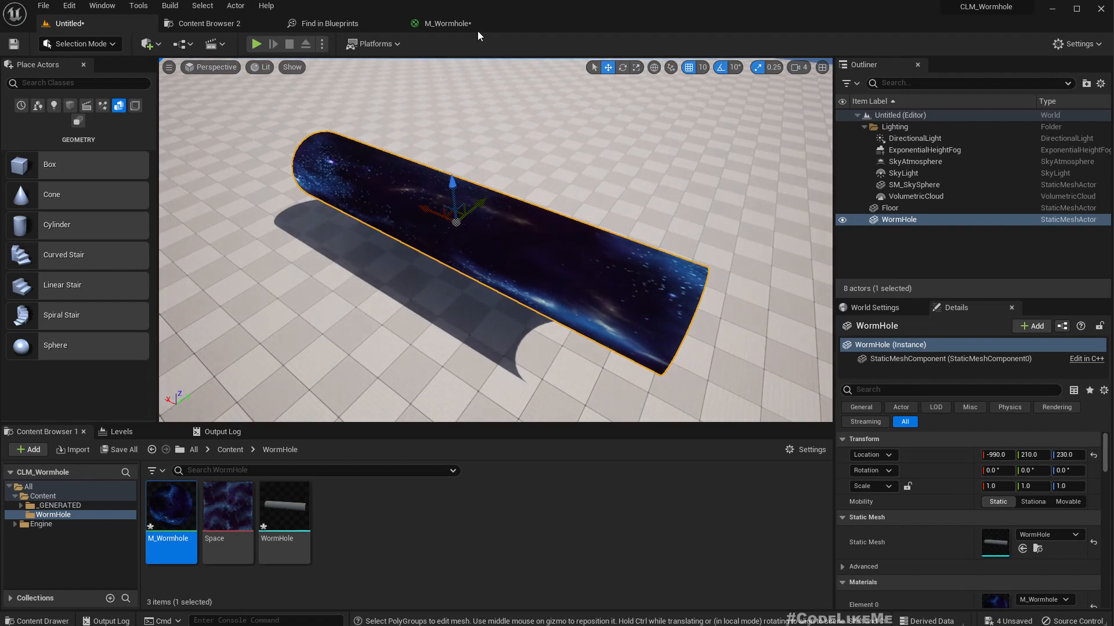
- Make M_Wormhole two-sided and apply the change, shifting the Texture Sample node slightly in the graph
click(446, 24)
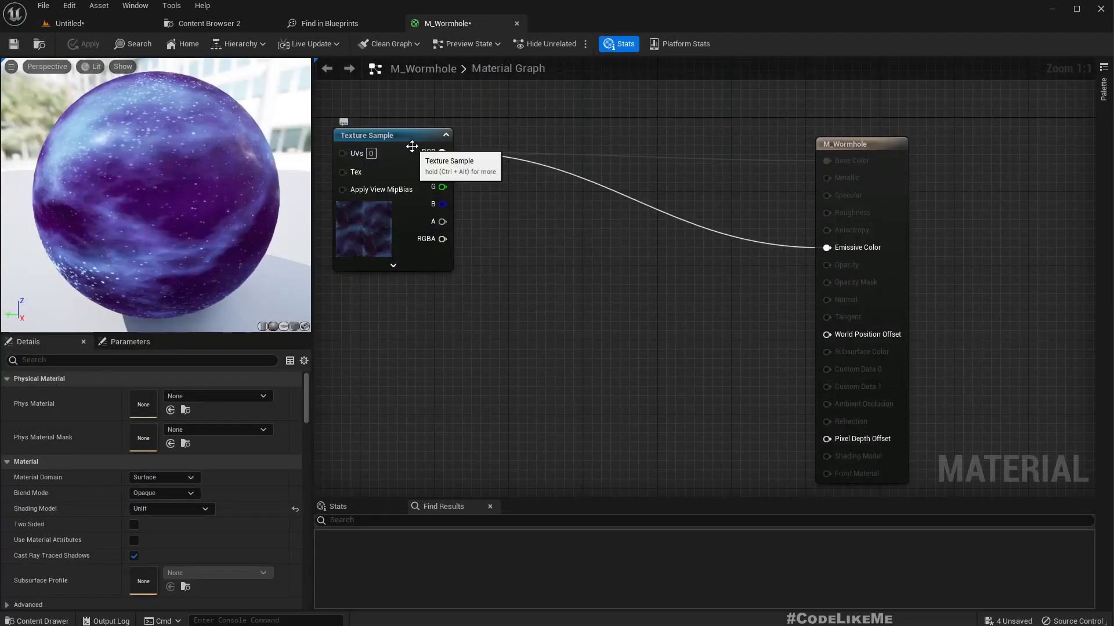
drag(410, 149, 447, 224)
right_drag(696, 360, 668, 277)
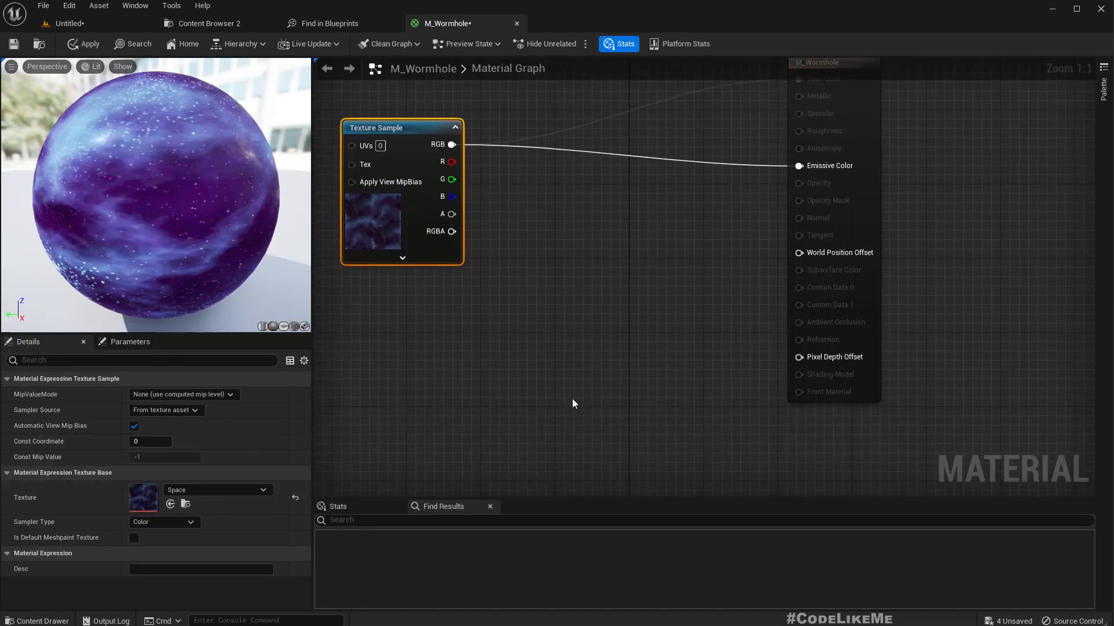
click(534, 401)
click(857, 251)
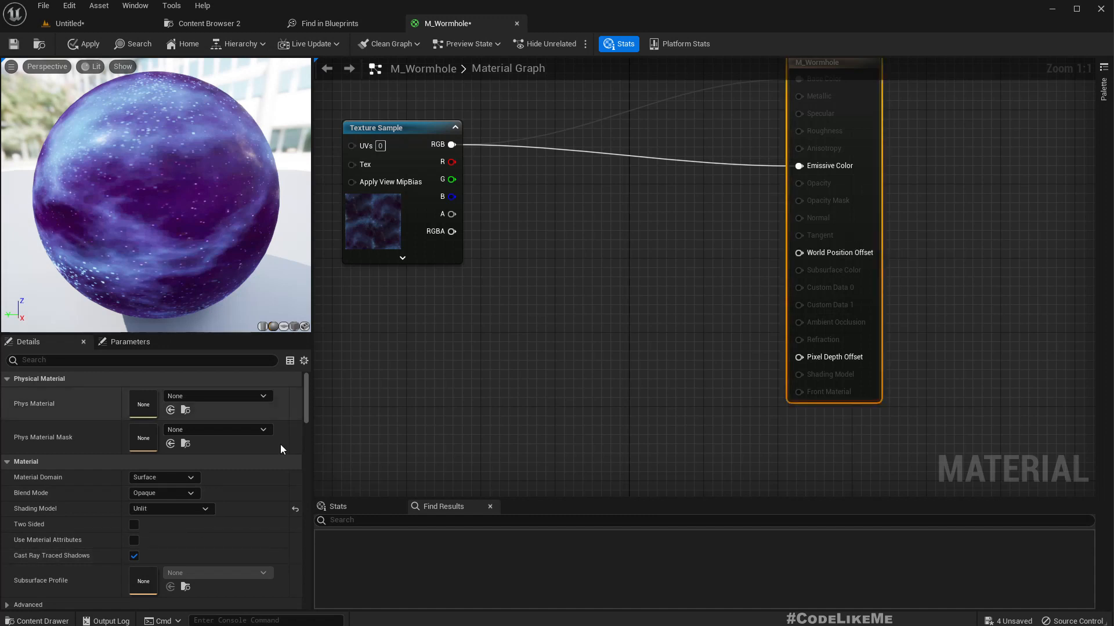
scroll(210, 491, down, 4)
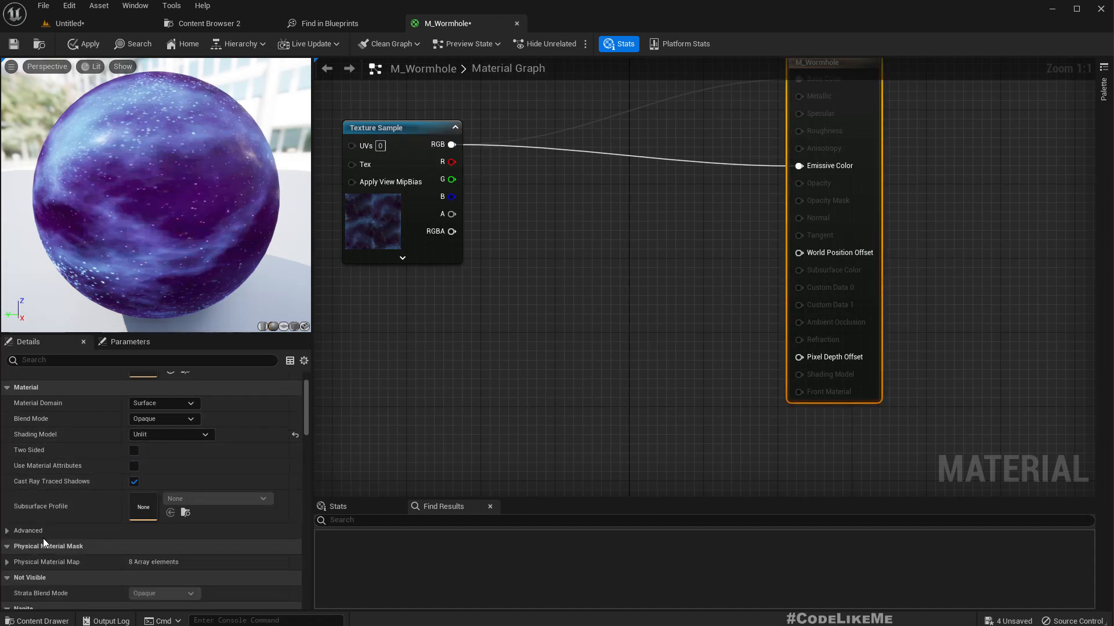
click(136, 449)
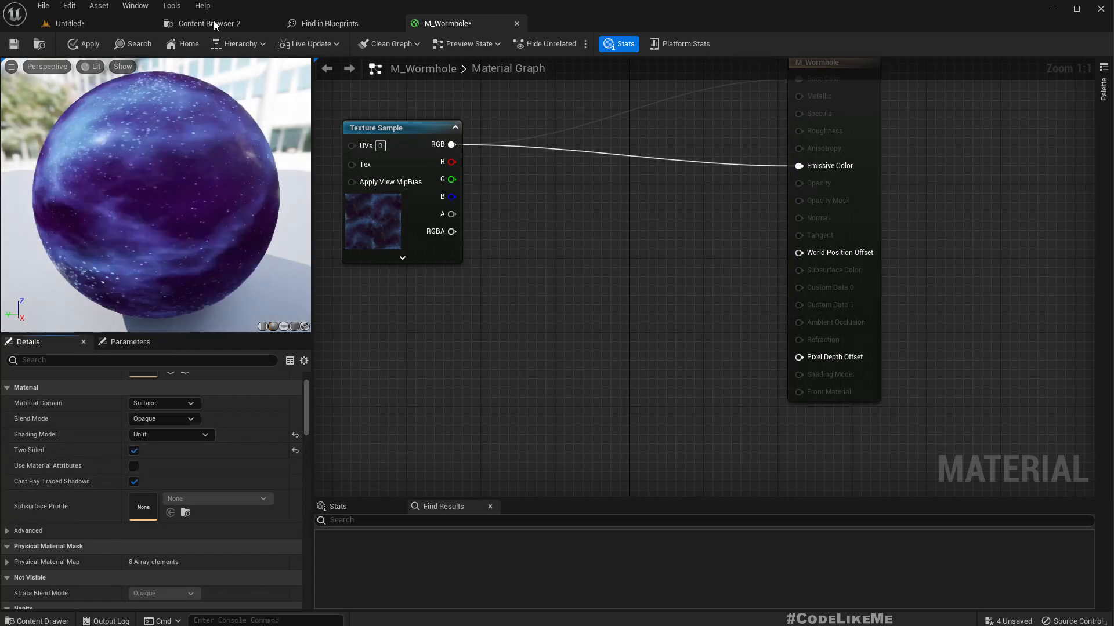
click(82, 44)
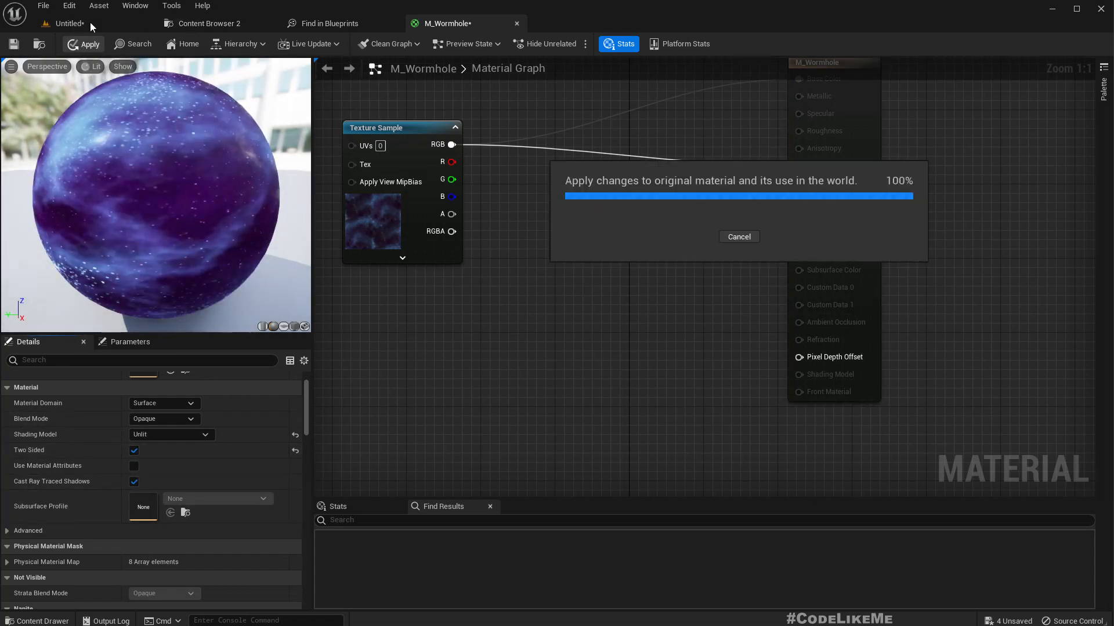
- Check the tube's interior in the level, and set the WormHole actor's X scale to 5
click(90, 22)
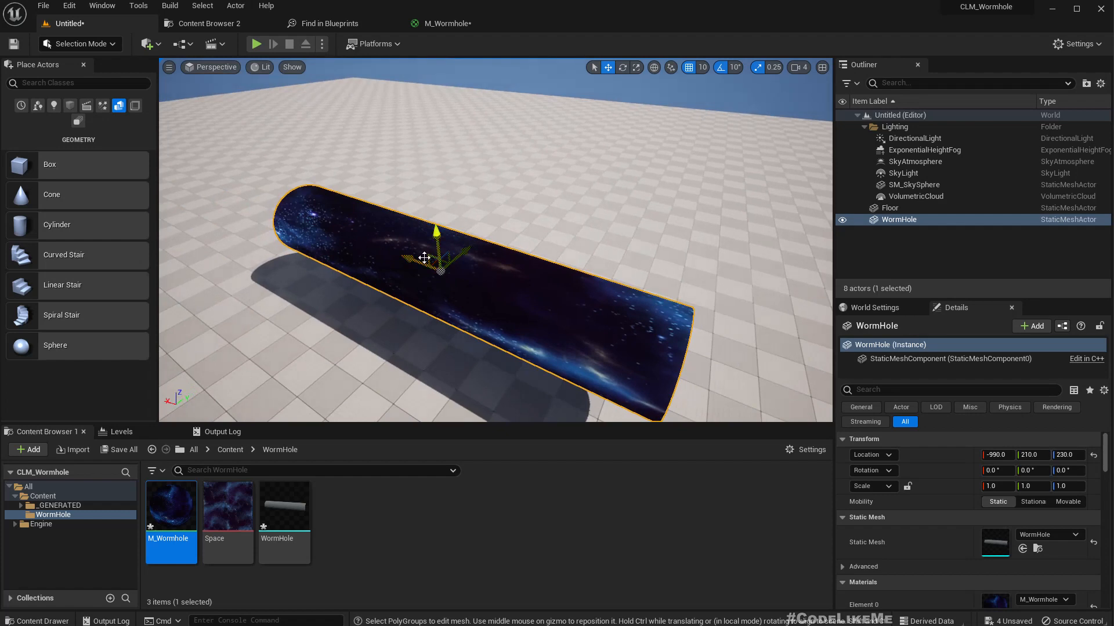
right_drag(645, 273, 550, 243)
key(w)
key(s)
key(w)
key(d)
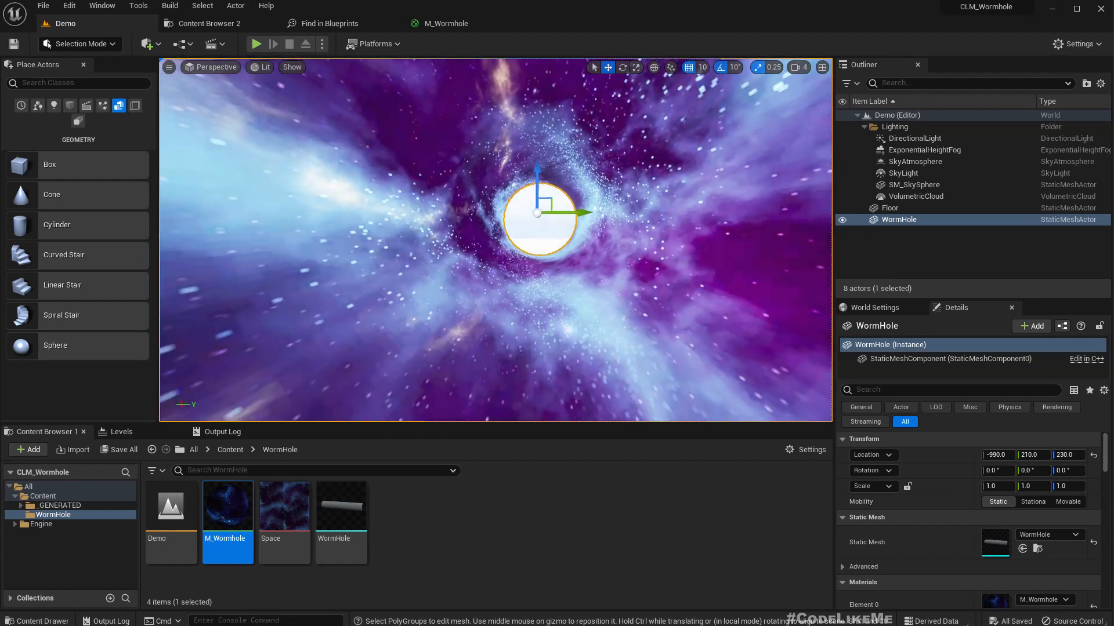
key(f)
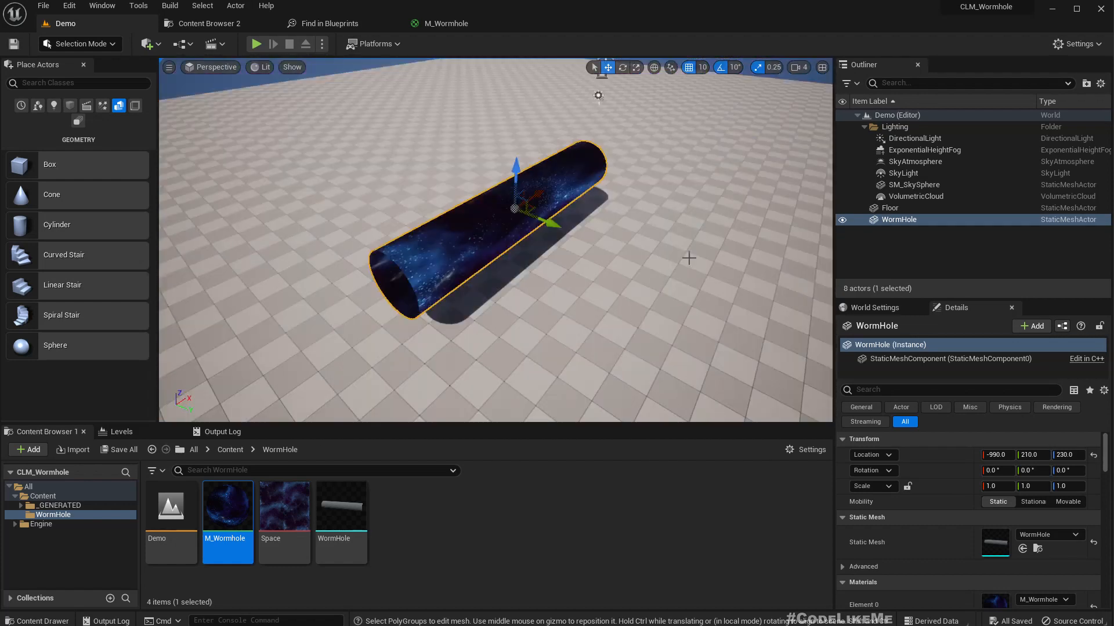
click(999, 487)
text(5)
key(Return)
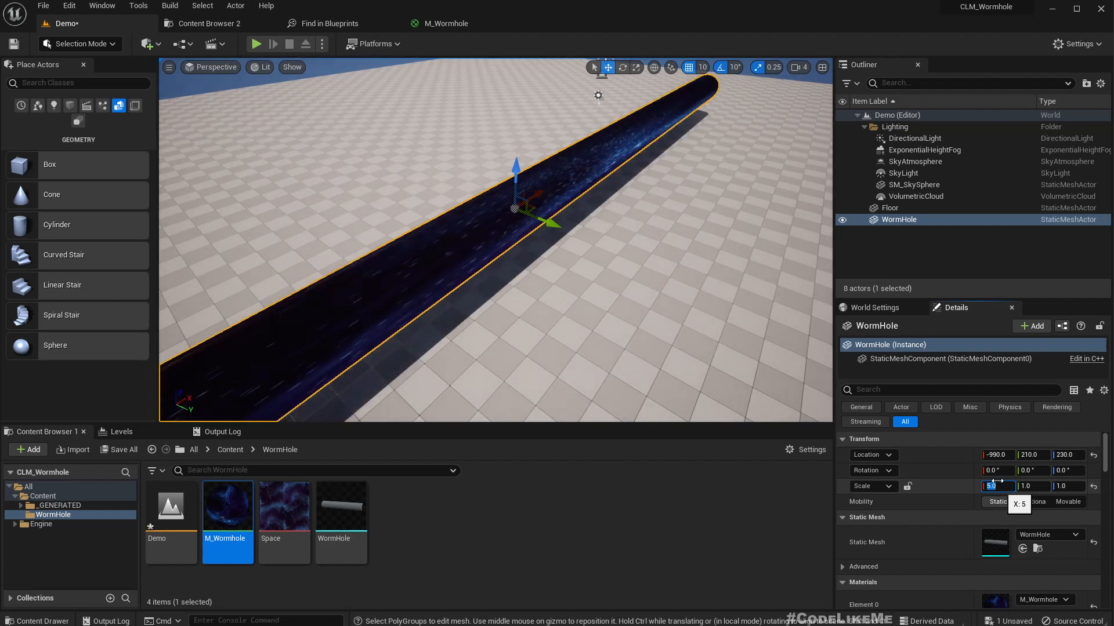
- Fly inside the stretched tube, switch the viewport to game view and examine the space texture along its walls
right_drag(592, 241, 592, 174)
key(s)
key(w)
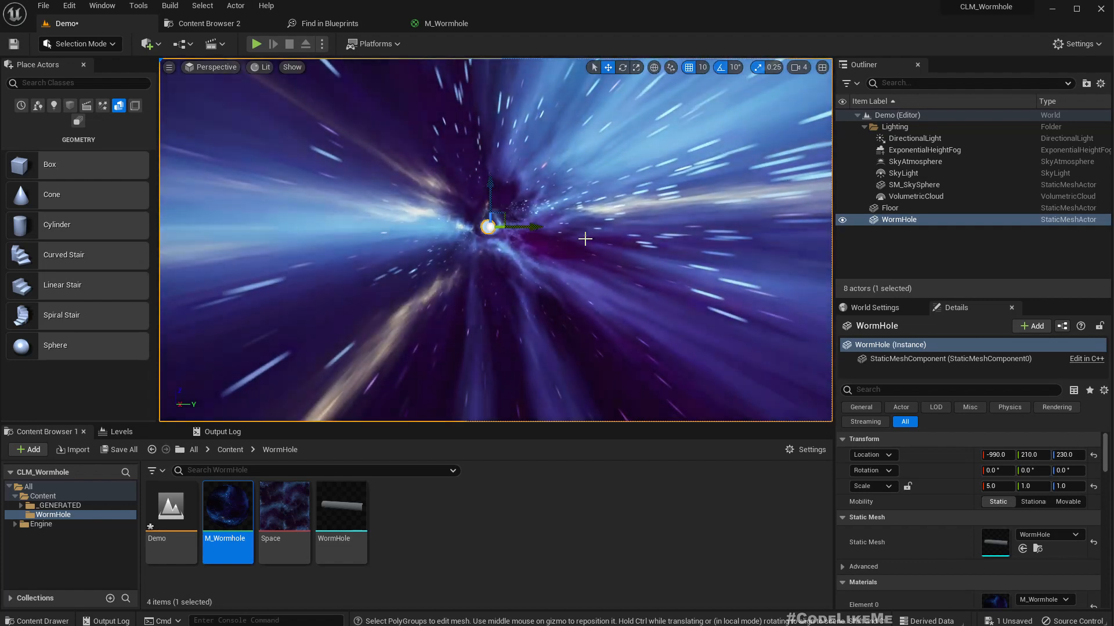
key(g)
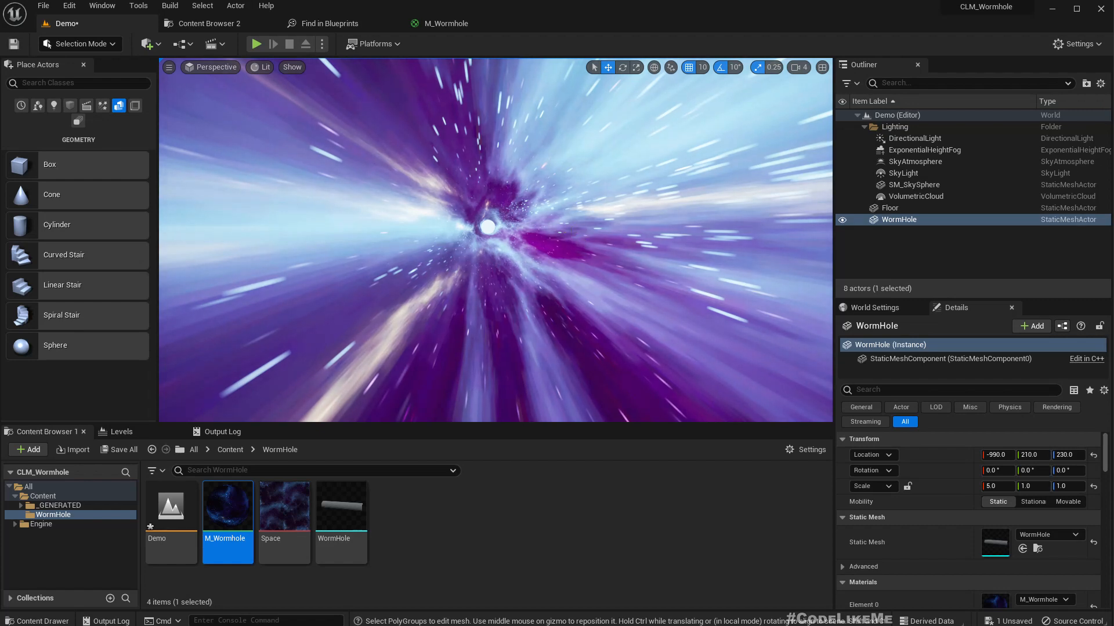
right_drag(591, 174, 621, 174)
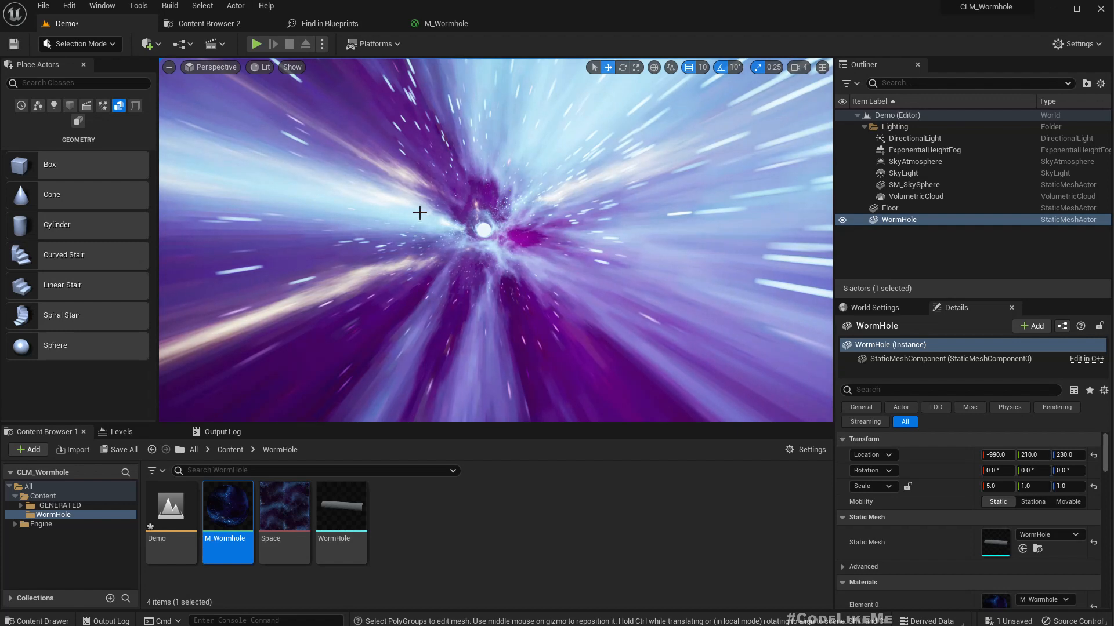
key(s)
right_drag(399, 265, 446, 291)
key(a)
key(w)
key(s)
key(w)
key(a)
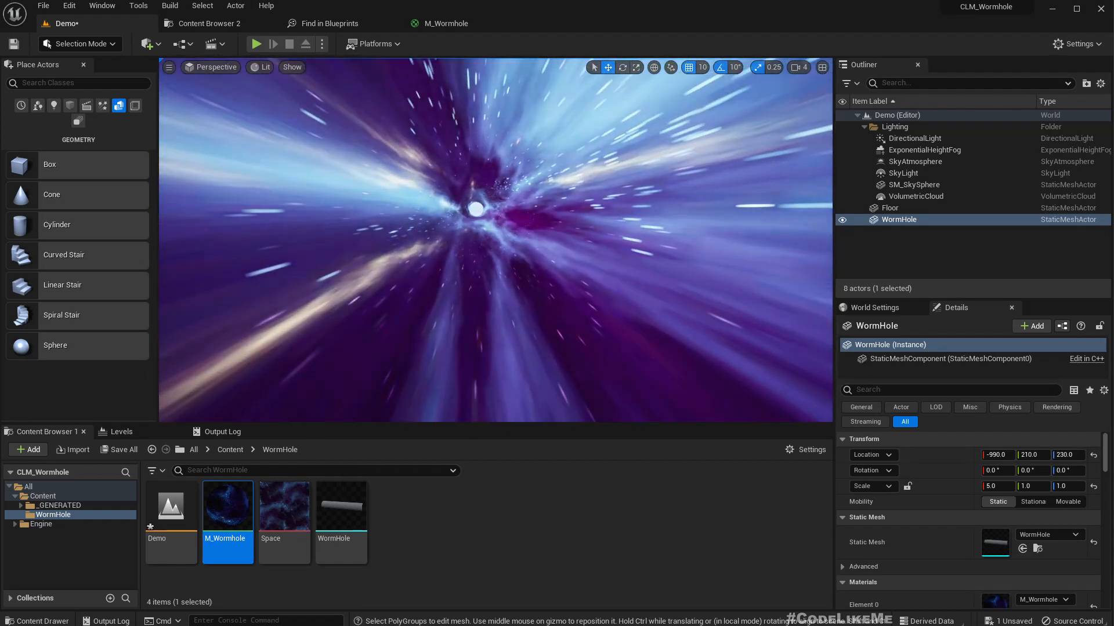
- Add a Panner node feeding the UVs input of M_Wormhole's Texture Sample
click(458, 26)
scroll(448, 300, down, 2)
right_drag(448, 301, 651, 342)
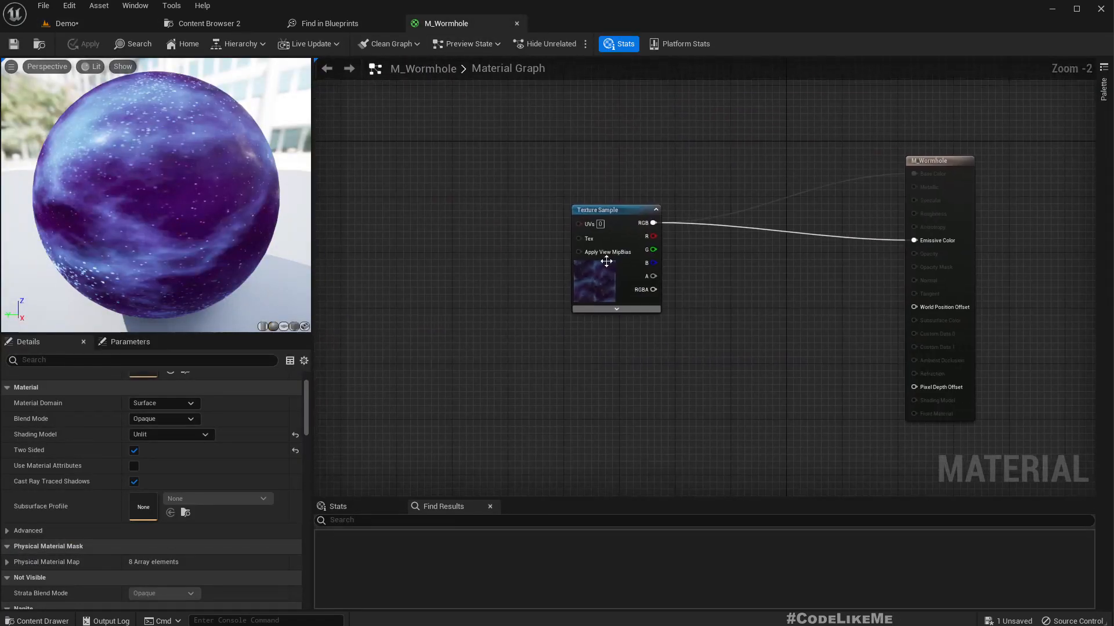
drag(467, 224, 468, 225)
text(panner)
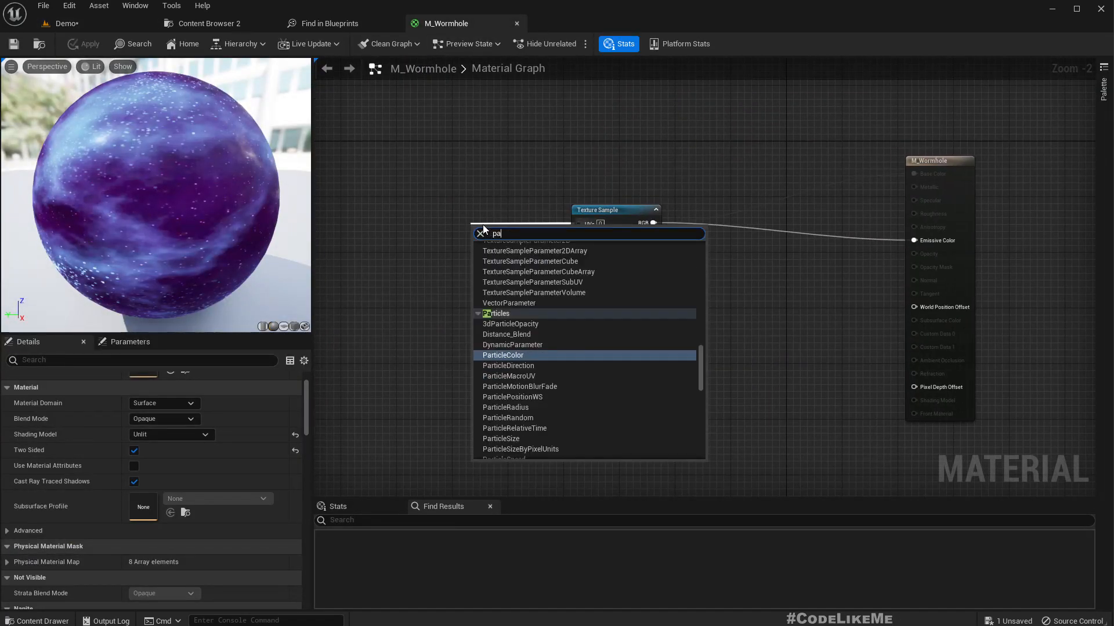
key(Return)
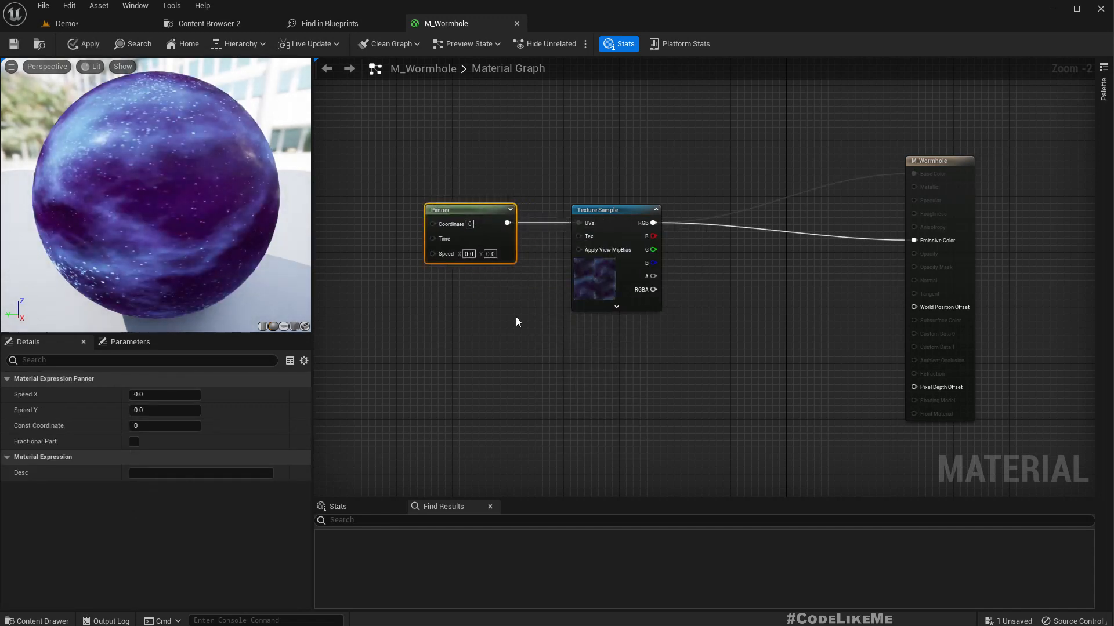
- Set the Panner's Y speed to 5, apply the material and check the motion in the level
scroll(461, 267, up, 2)
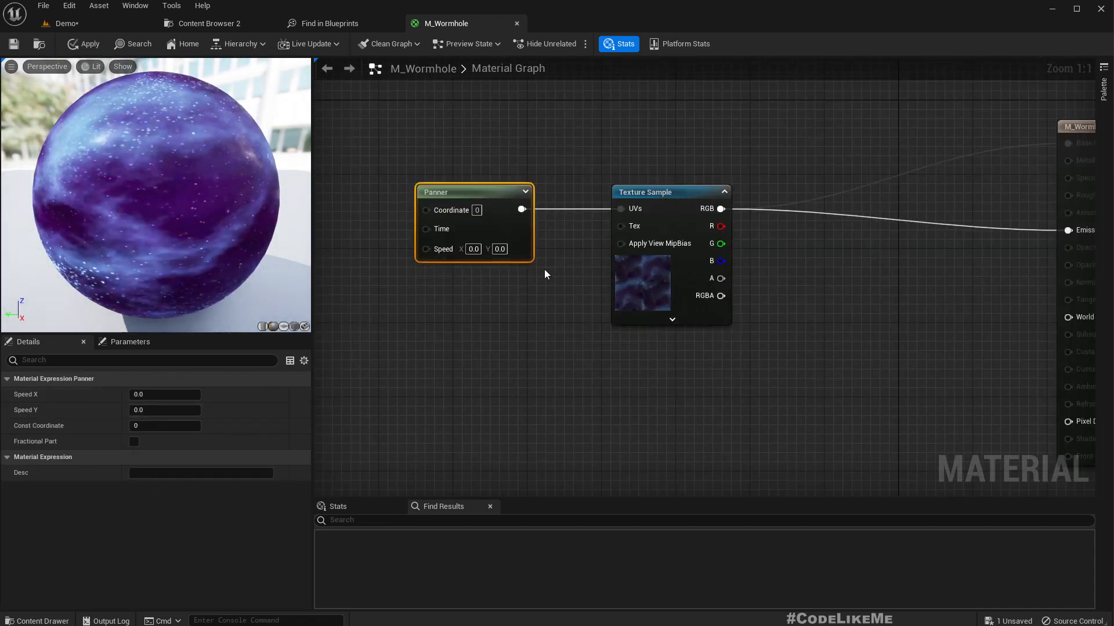
key(Return)
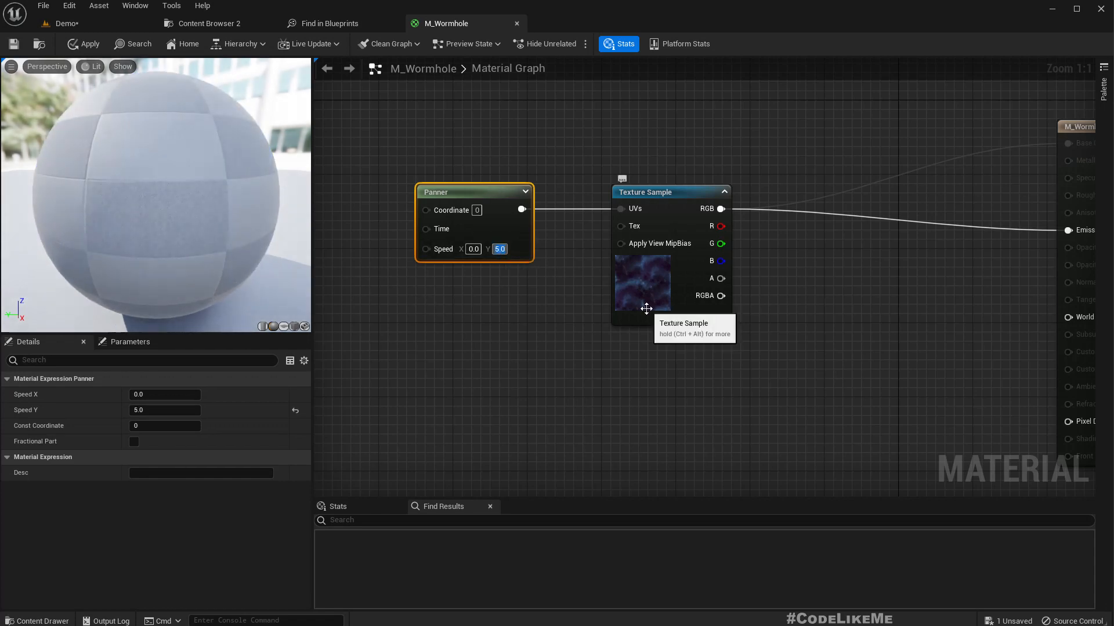
click(81, 44)
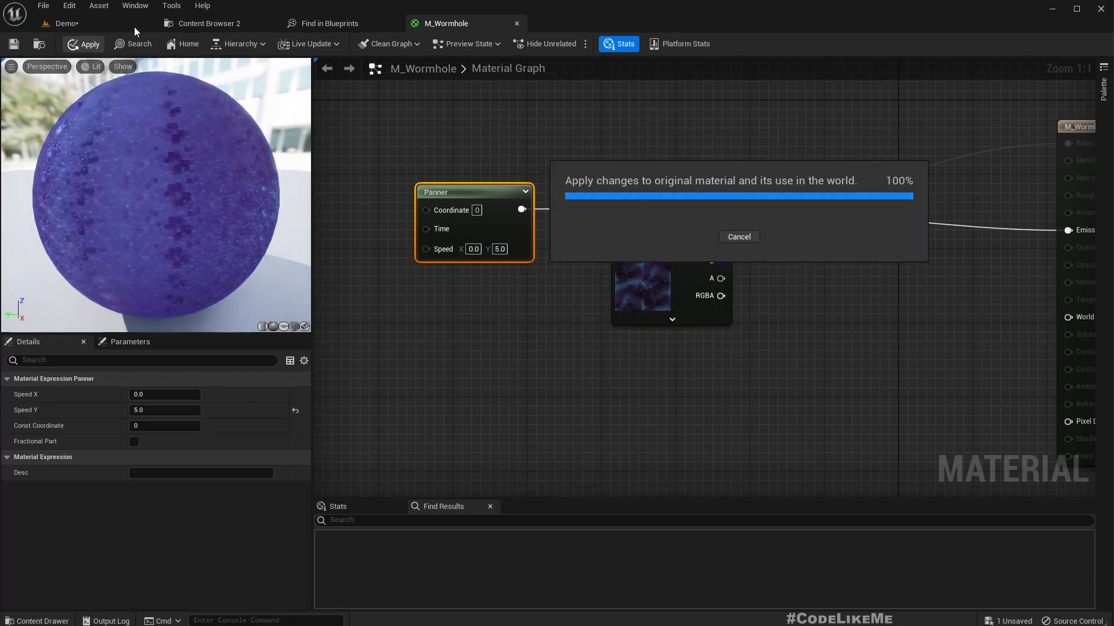
click(100, 22)
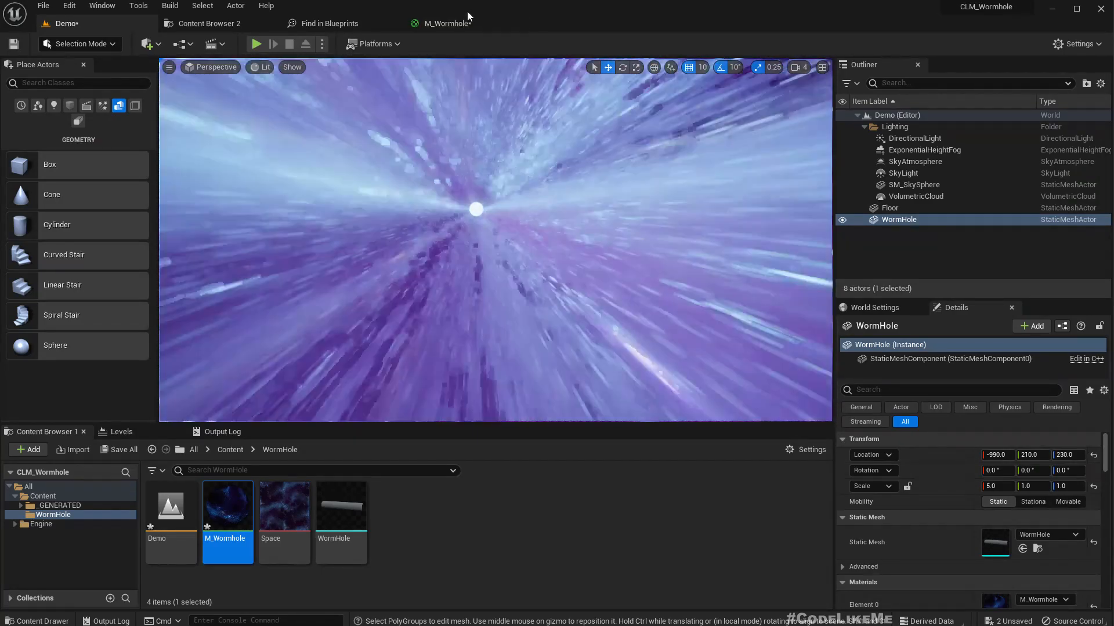
- Set the Panner's Y speed to 1, apply the material and check the motion in the level
click(441, 23)
click(502, 249)
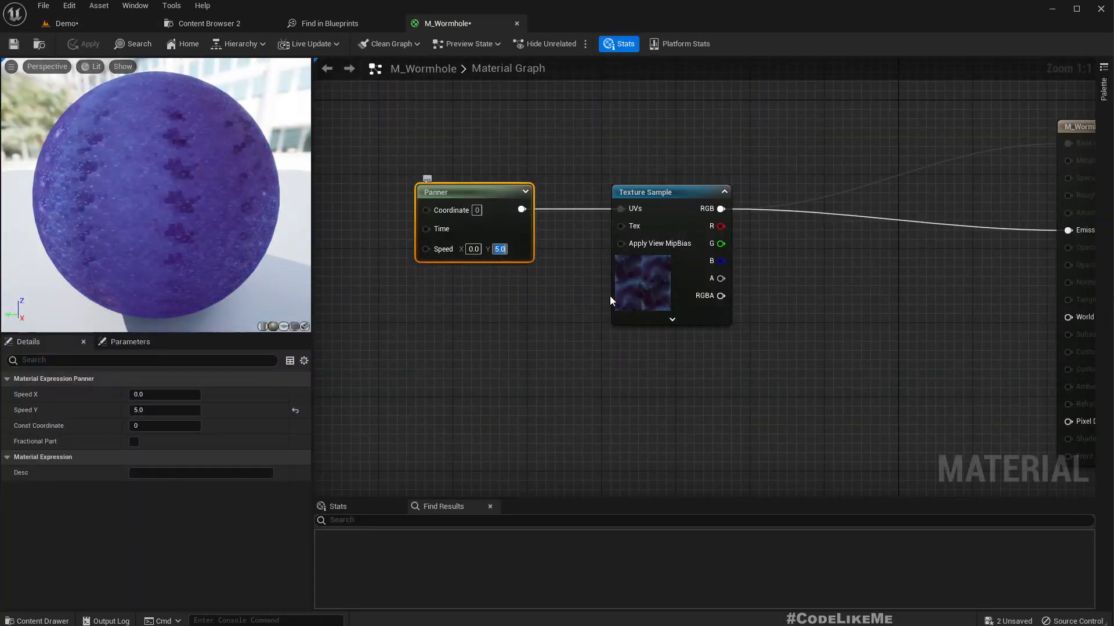
text(1)
key(Return)
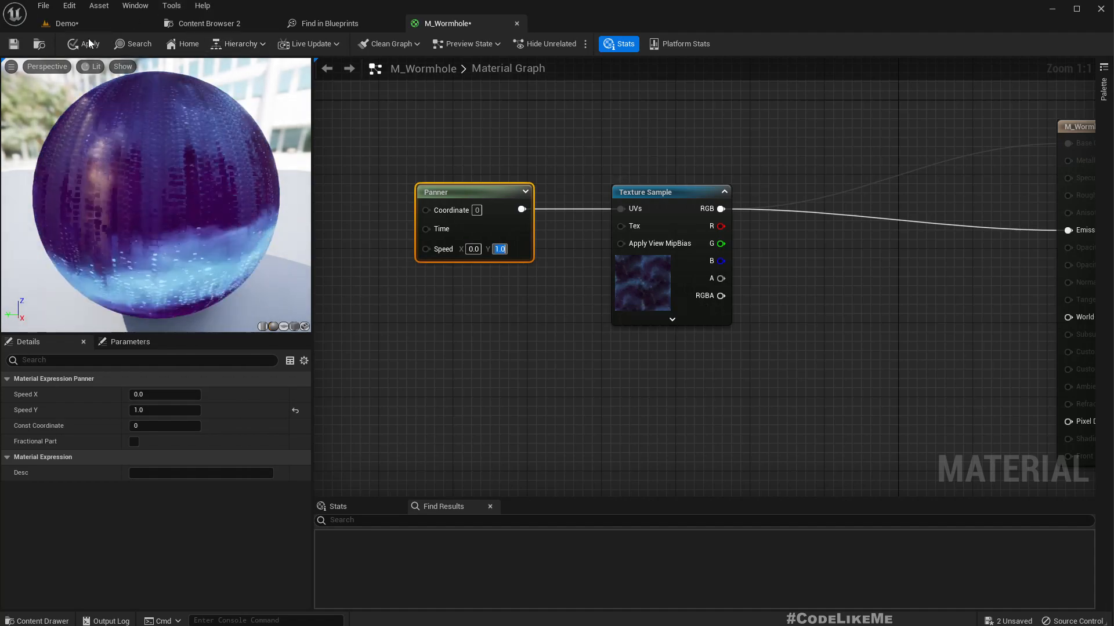
click(86, 44)
click(83, 22)
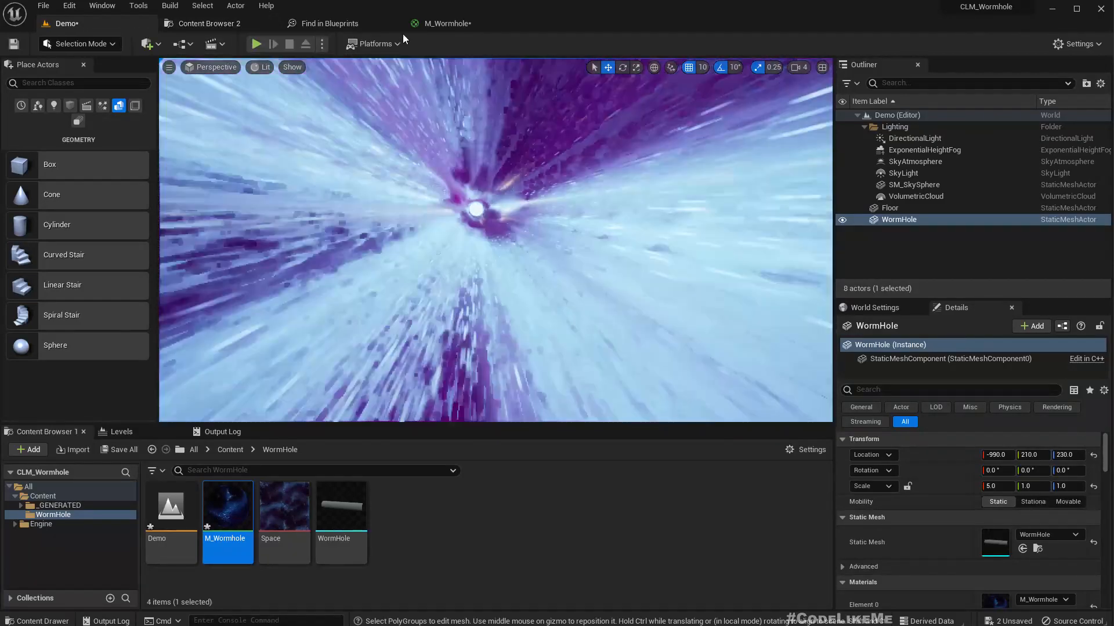
- Set the Panner's Y speed to 0.2 and apply the material
click(441, 24)
click(499, 249)
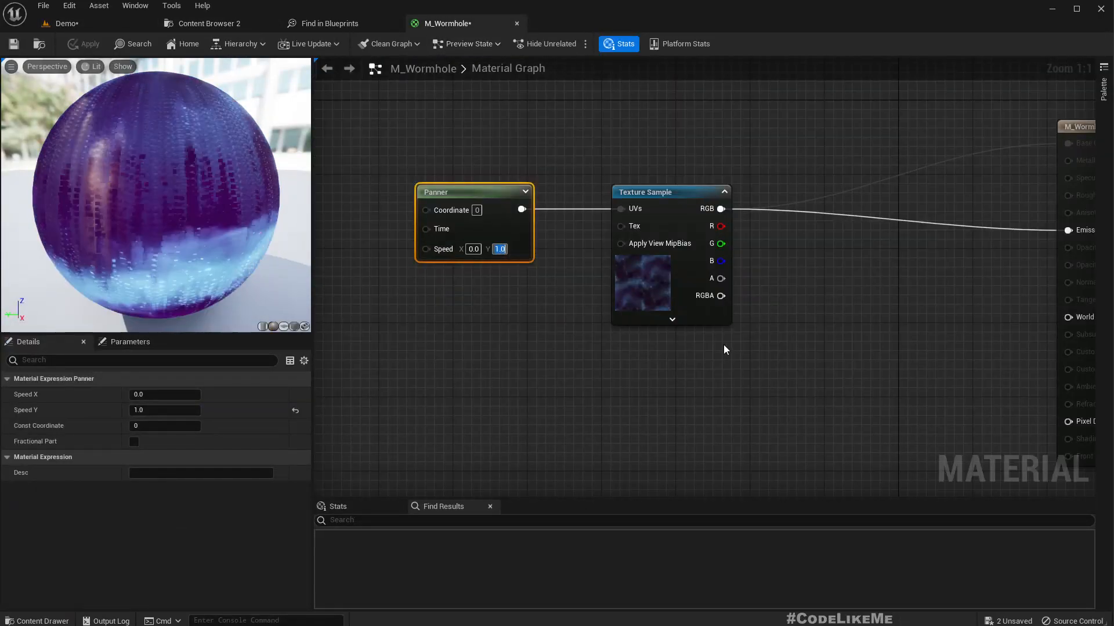
text(0.2)
key(Return)
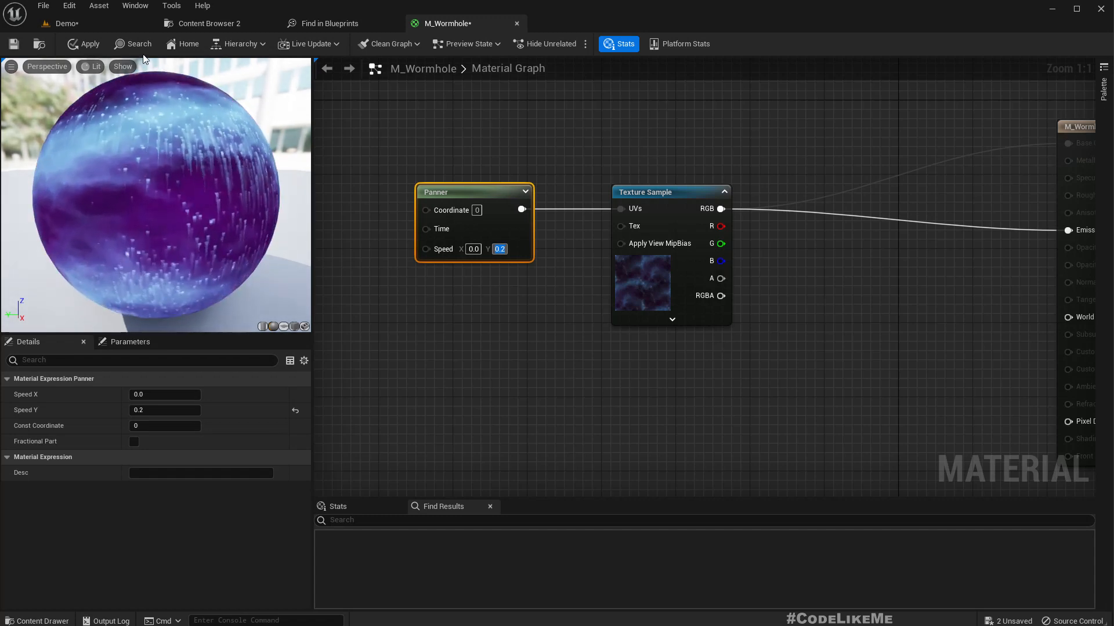
click(91, 44)
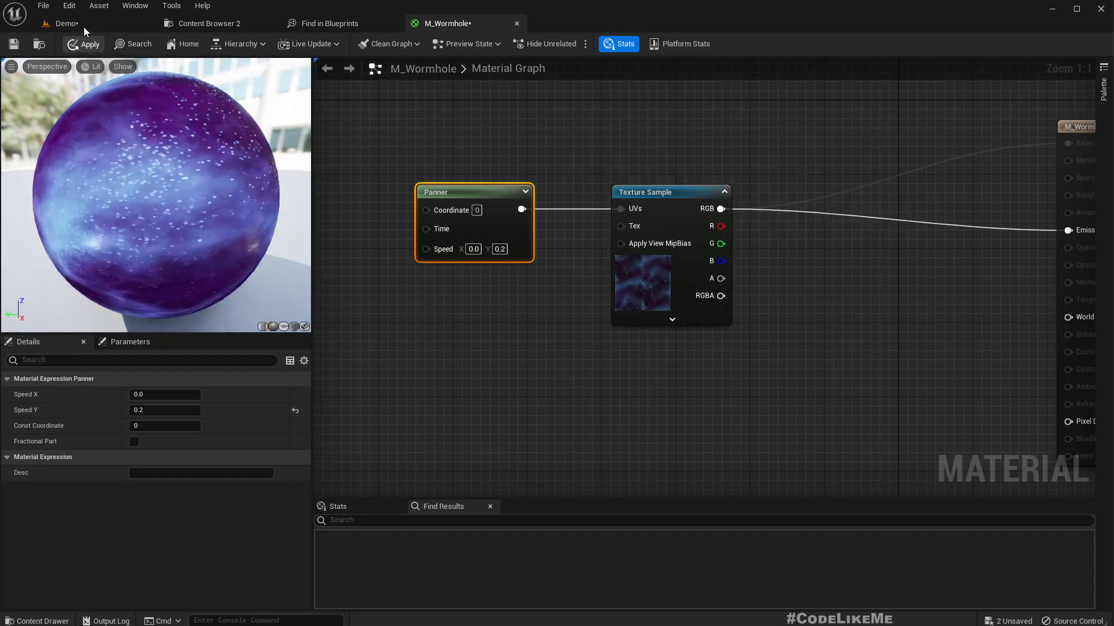
- Examine the moving texture in the level from several viewpoints inside the tube
click(84, 25)
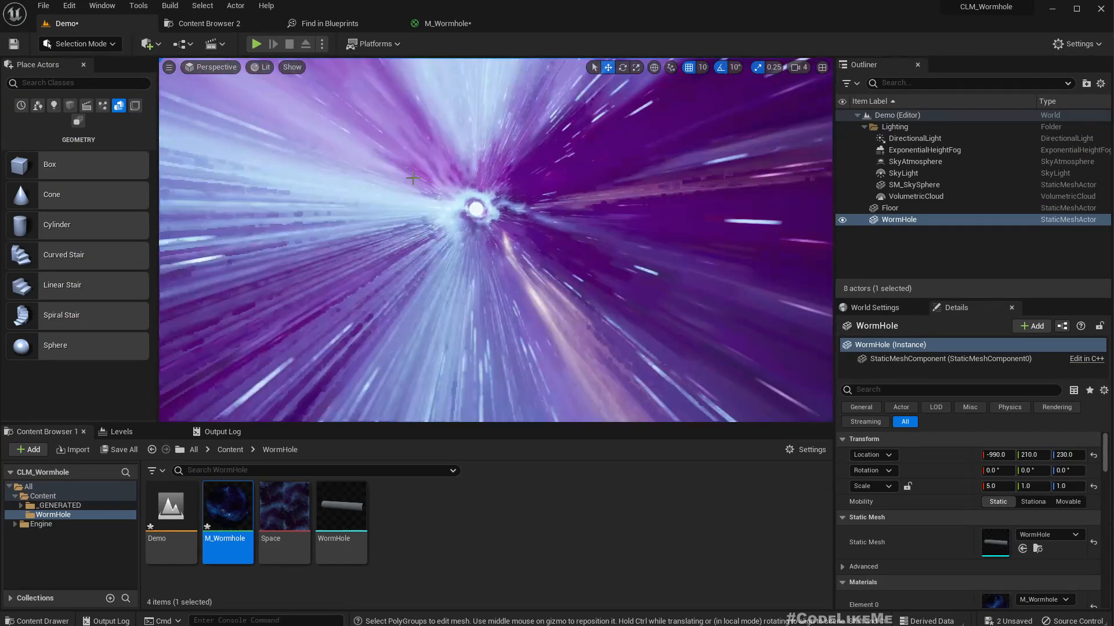
key(w)
right_drag(487, 244, 491, 250)
key(e)
key(a)
key(d)
key(q)
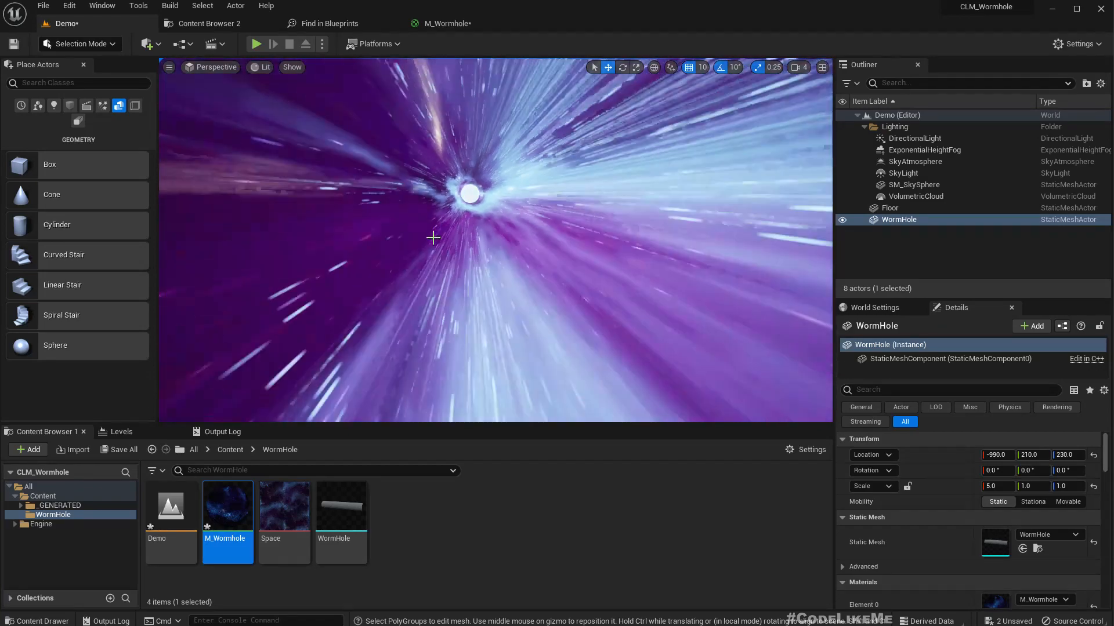
- Examine the texture's movement along the outside of the tube in the Demo level
click(432, 237)
click(447, 23)
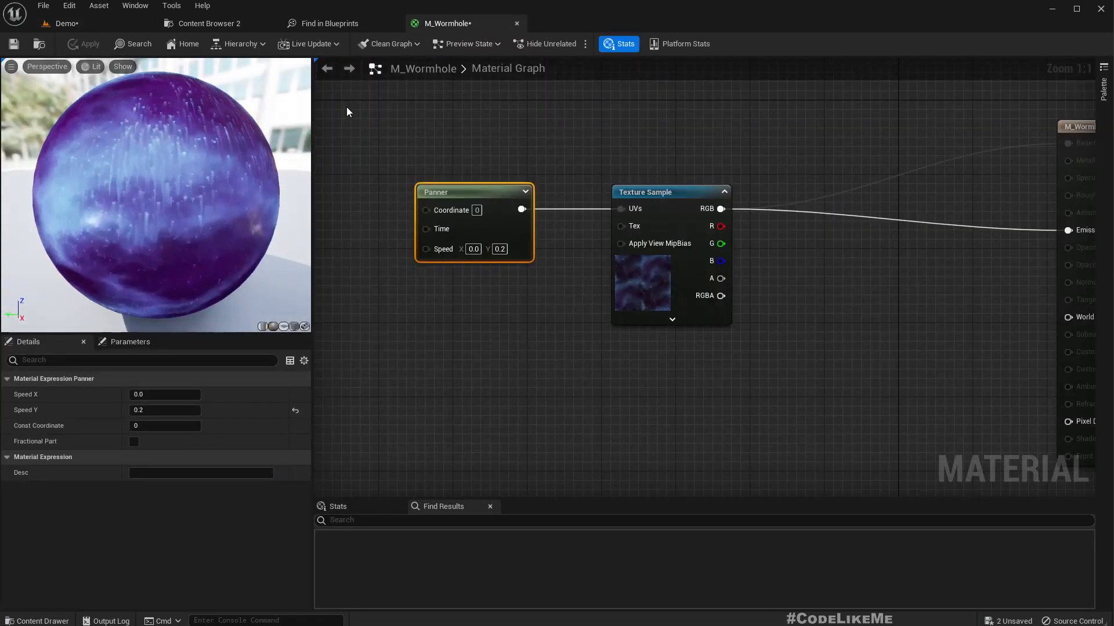
click(65, 23)
right_drag(495, 240, 497, 306)
click(497, 307)
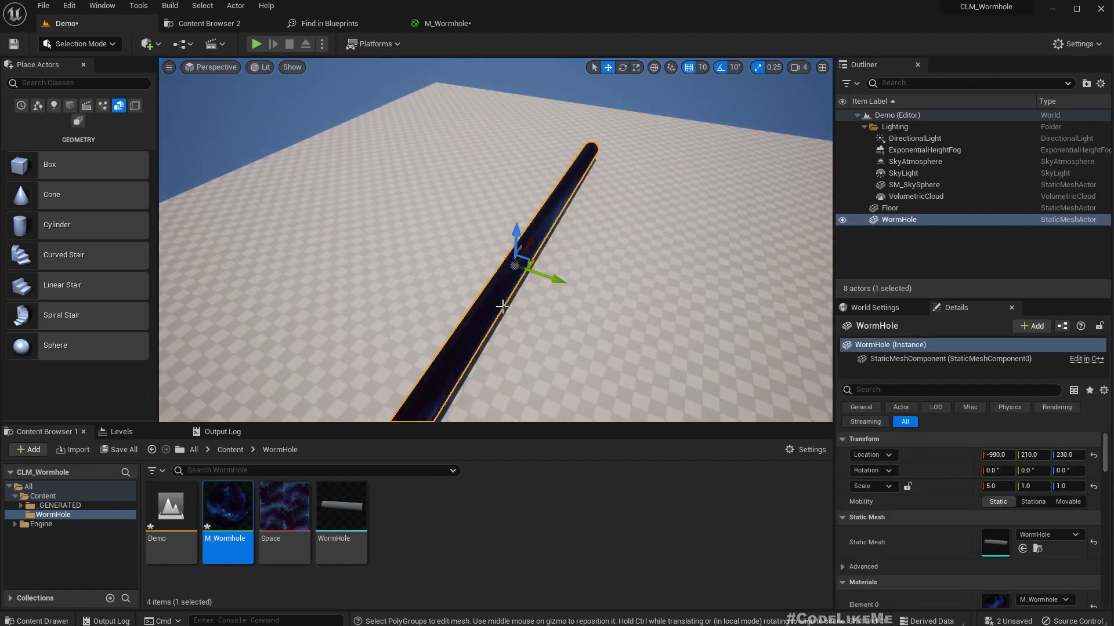
right_drag(579, 191, 531, 276)
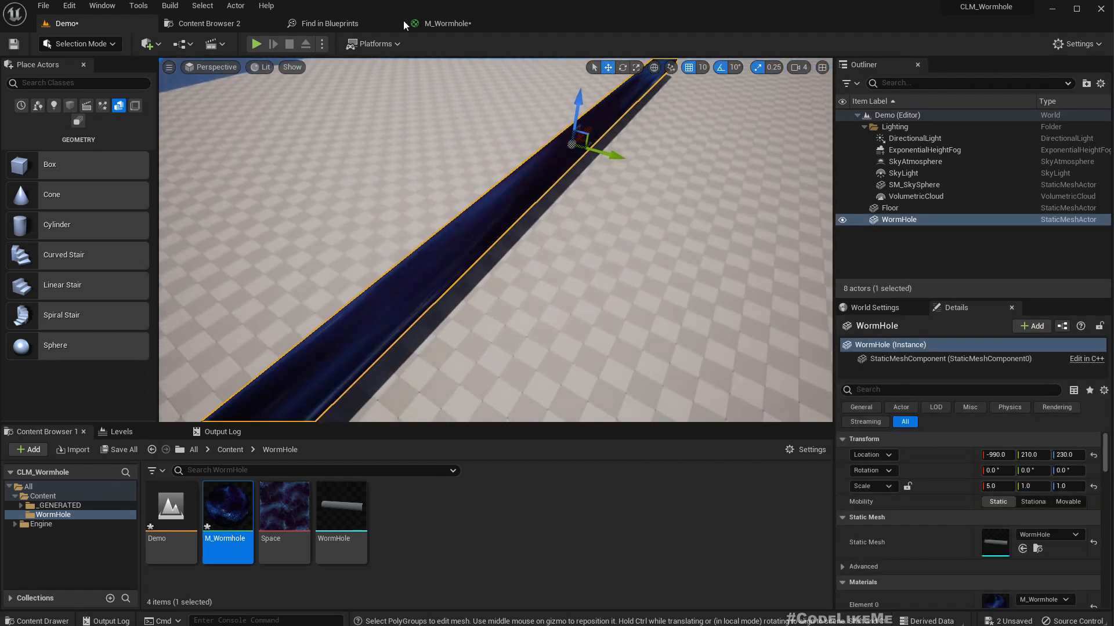
- Set the Panner's Y speed to -0.1, apply the material and check the motion inside and outside the tube in the level
click(449, 22)
click(499, 249)
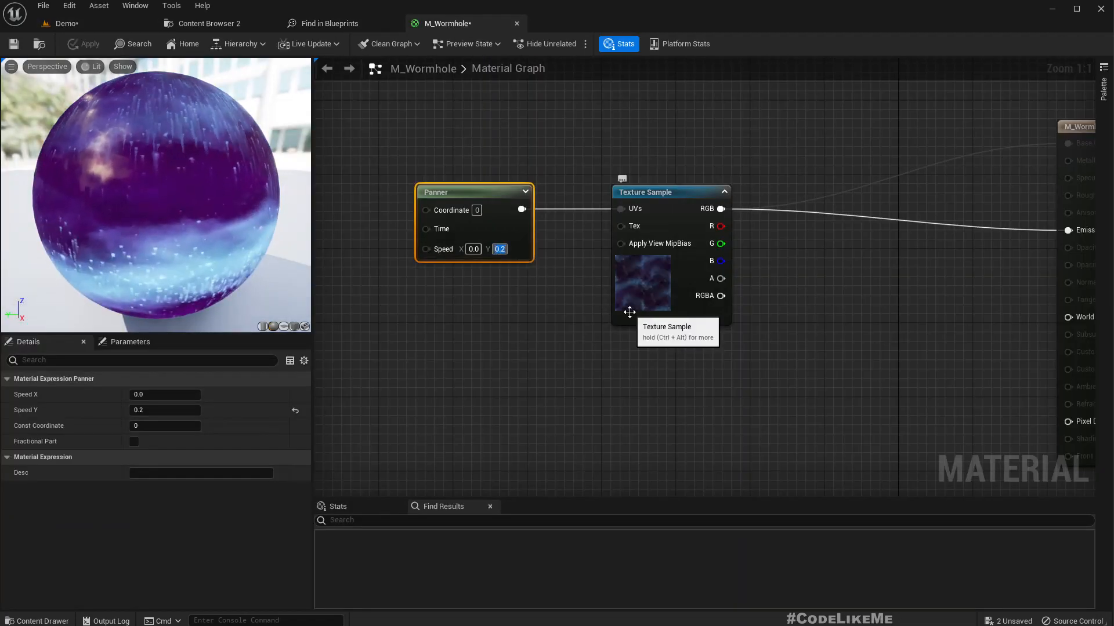
text(-0)
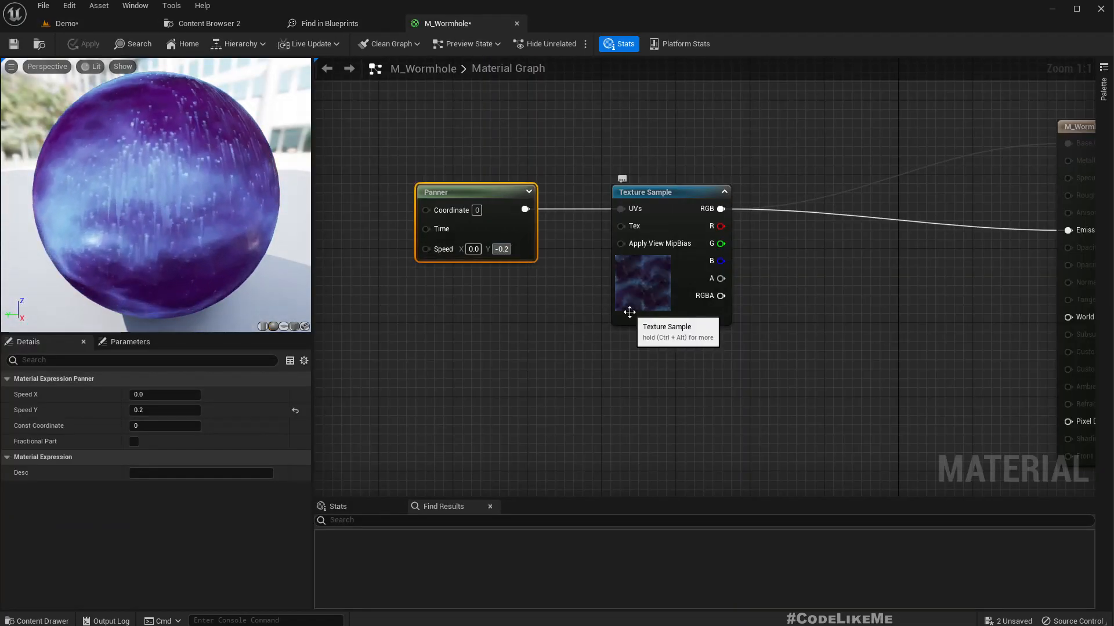
text(.1)
key(Return)
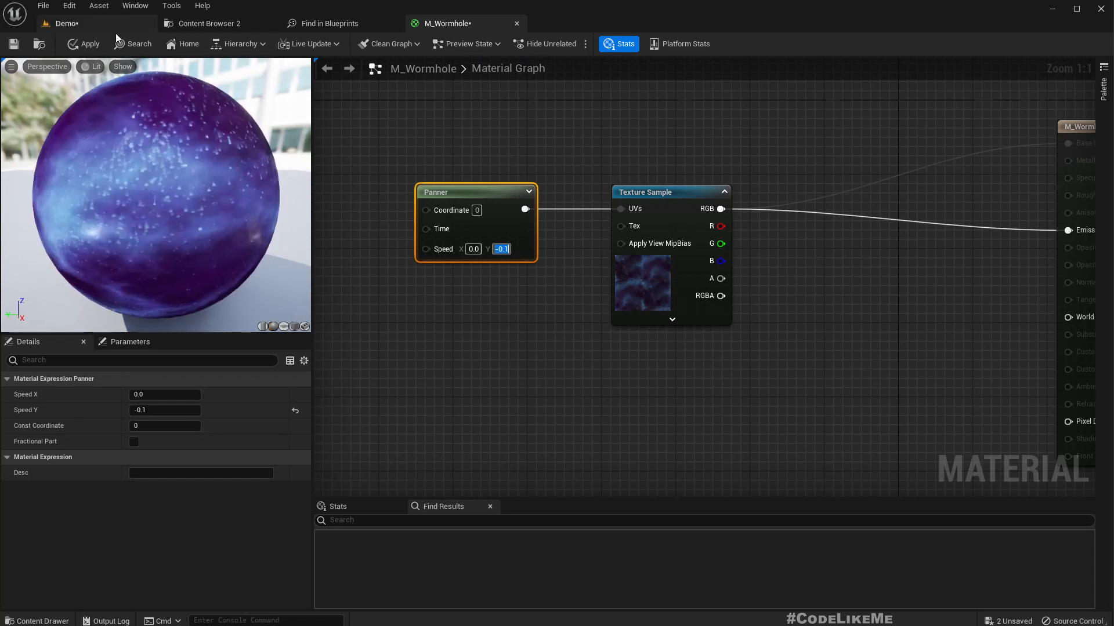
click(88, 23)
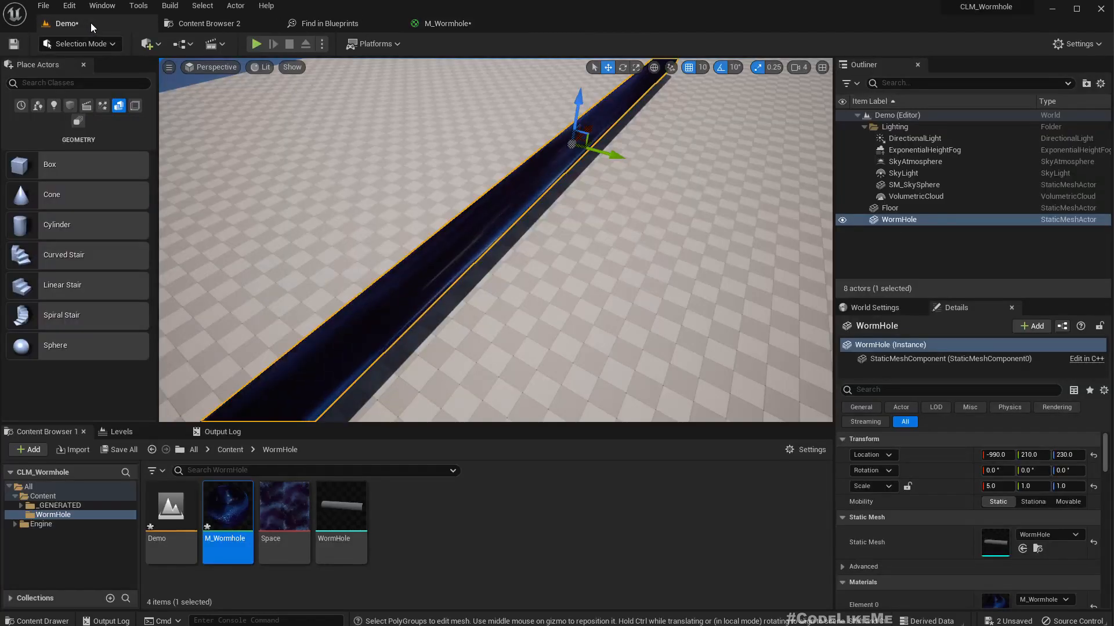
right_drag(495, 240, 478, 201)
key(w)
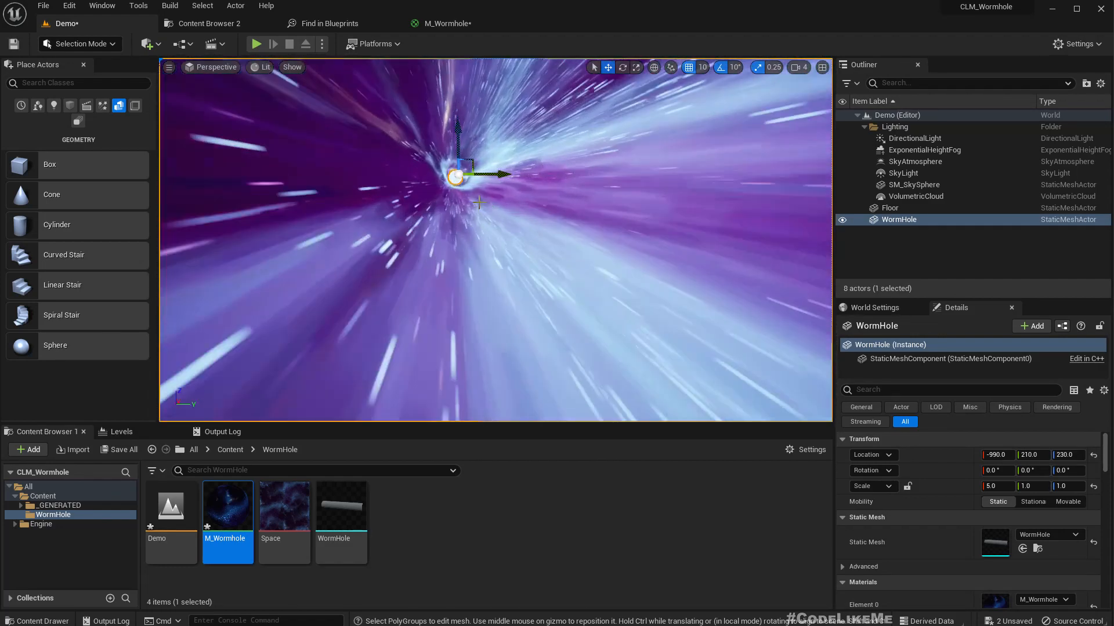
key(g)
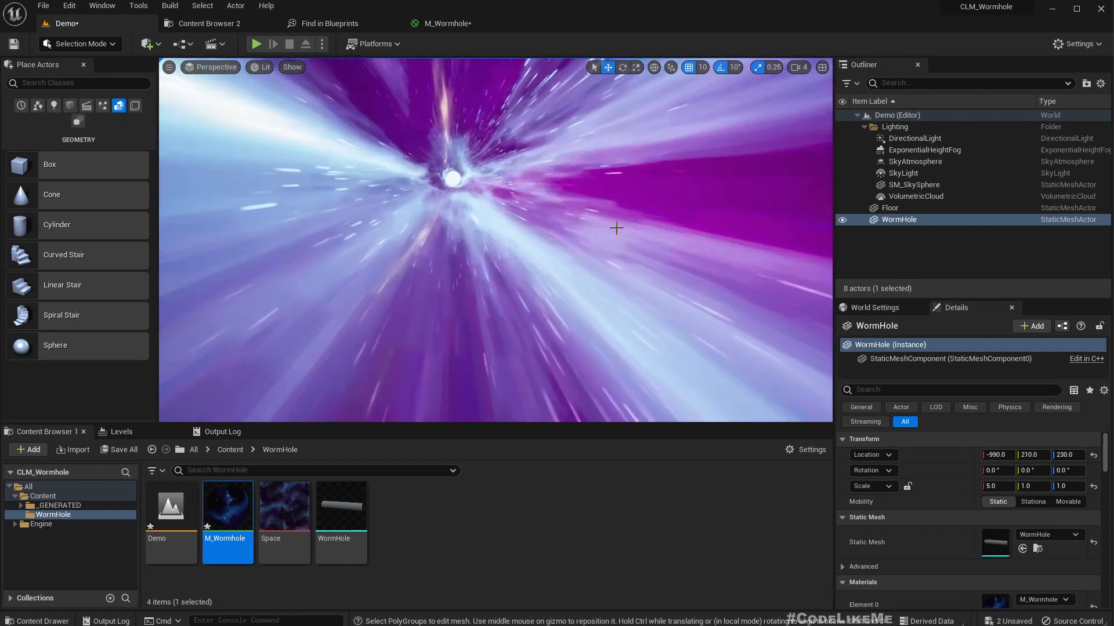
key(f)
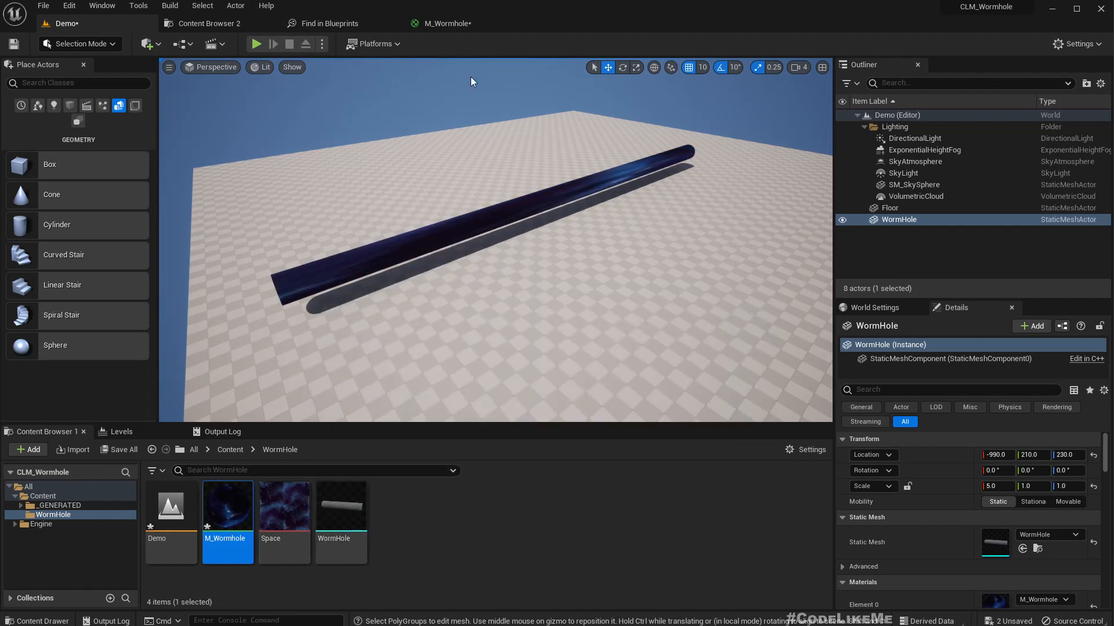
- Add a TextureCoordinate node with coordinate index 0 below the Panner in M_Wormhole and connect it to Emissive Color
click(436, 16)
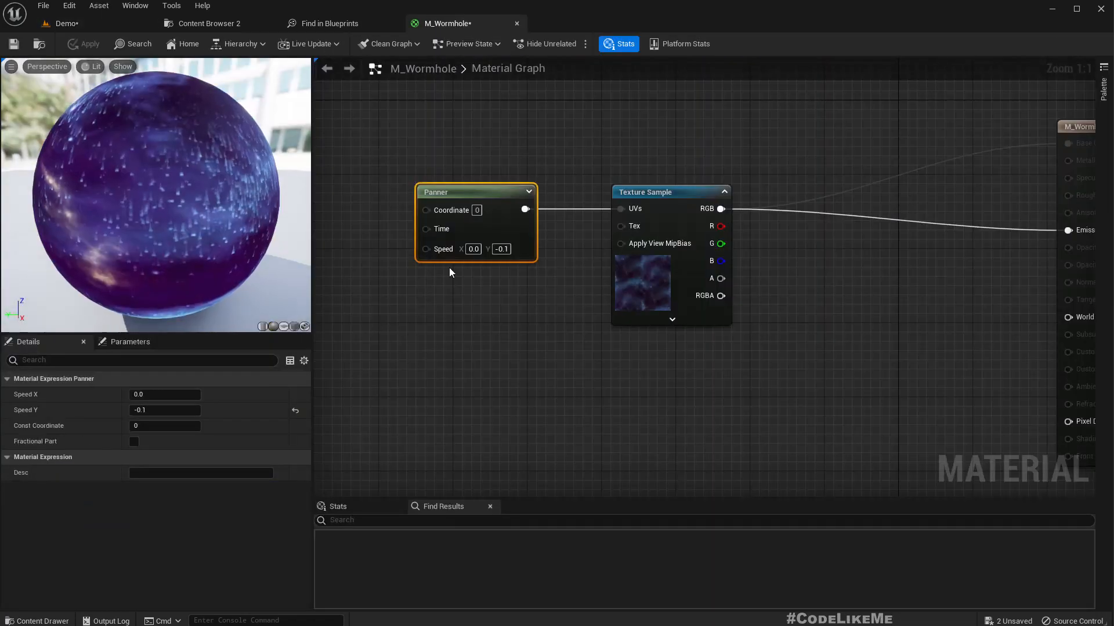
right_click(446, 340)
text(tex)
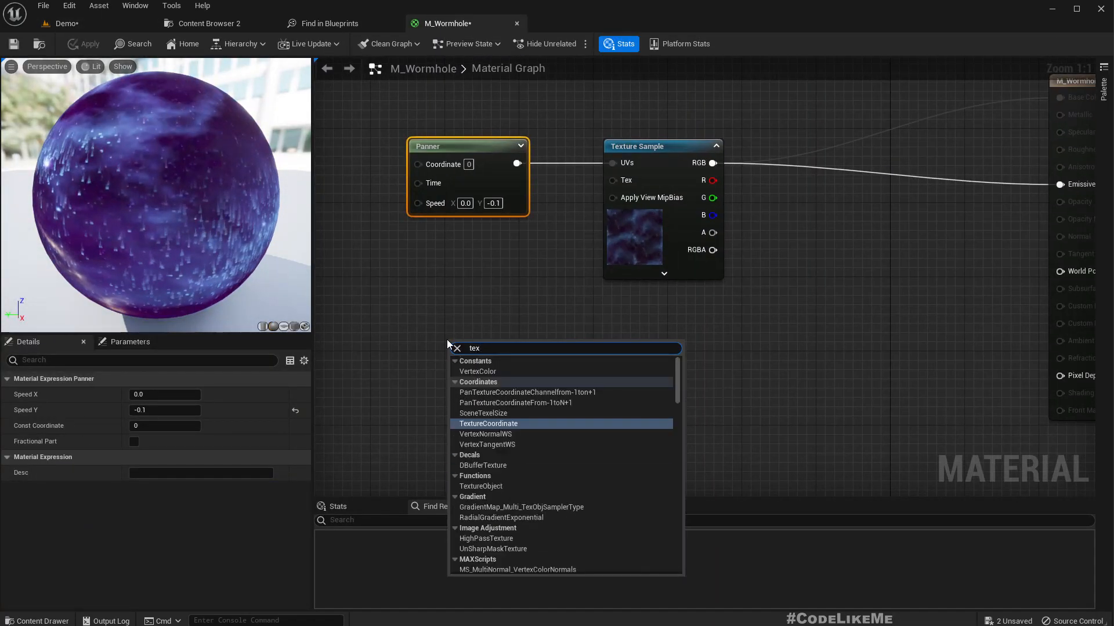
text(coord)
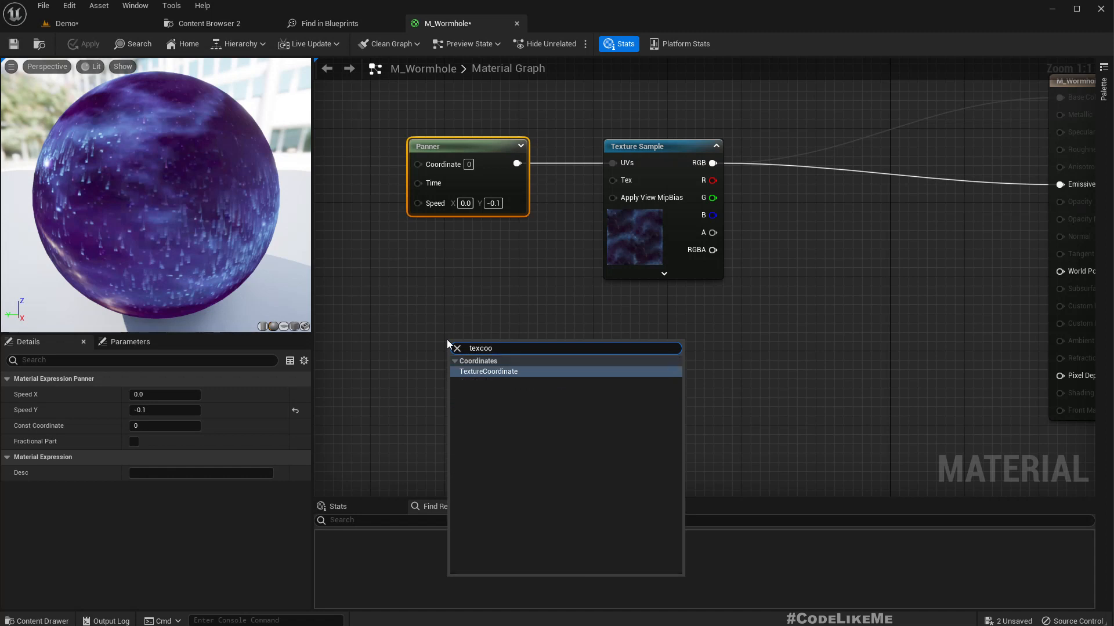
key(Return)
drag(449, 344, 410, 357)
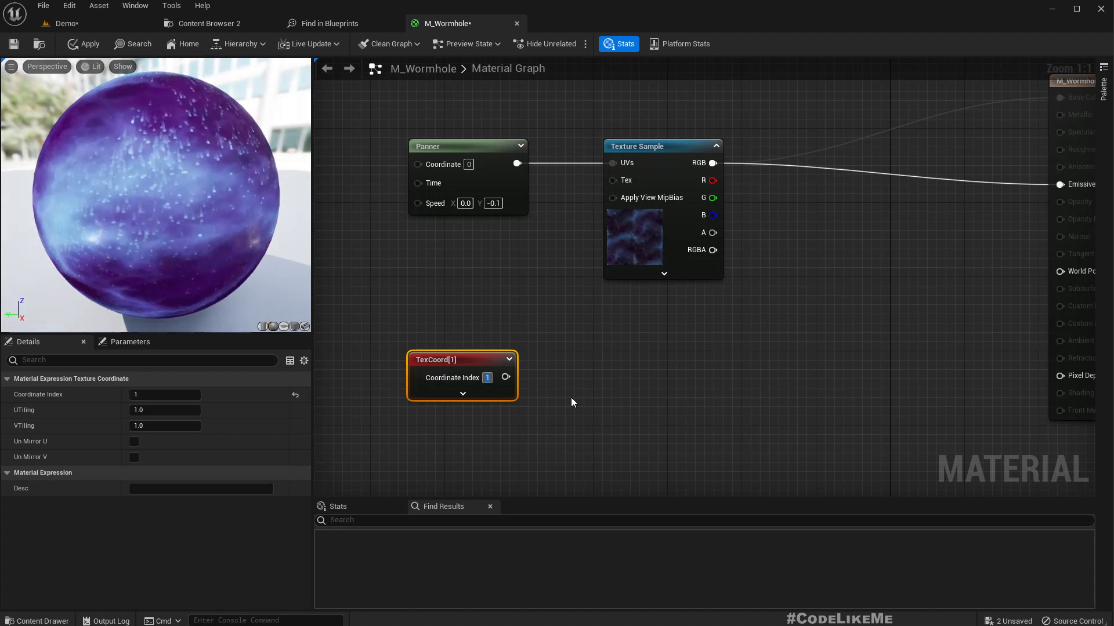
right_drag(561, 377, 486, 361)
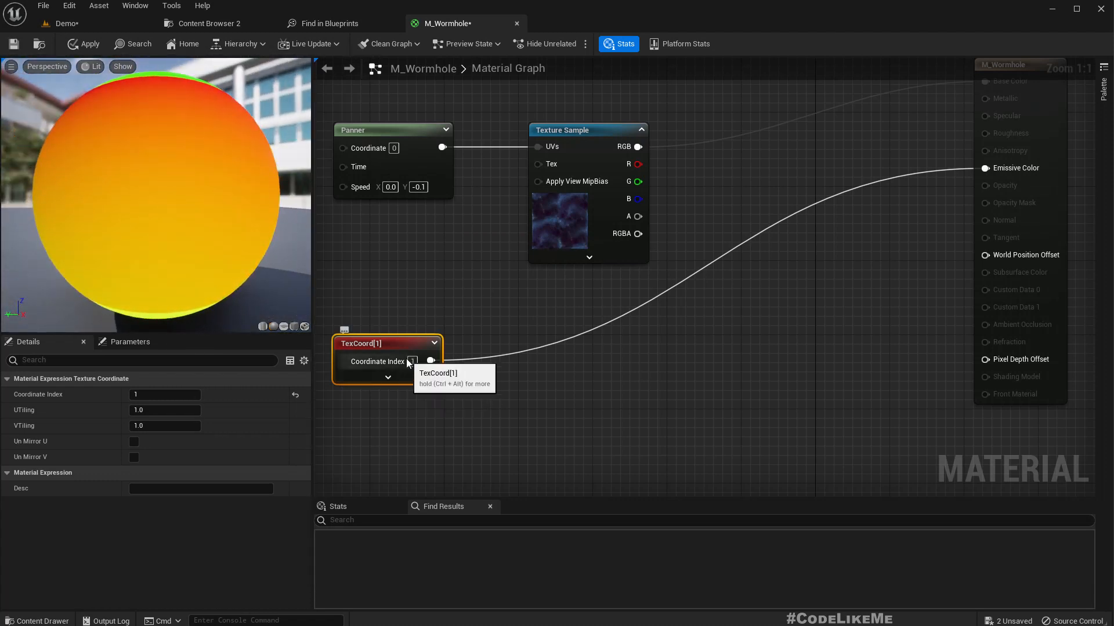
key(ctrl+z)
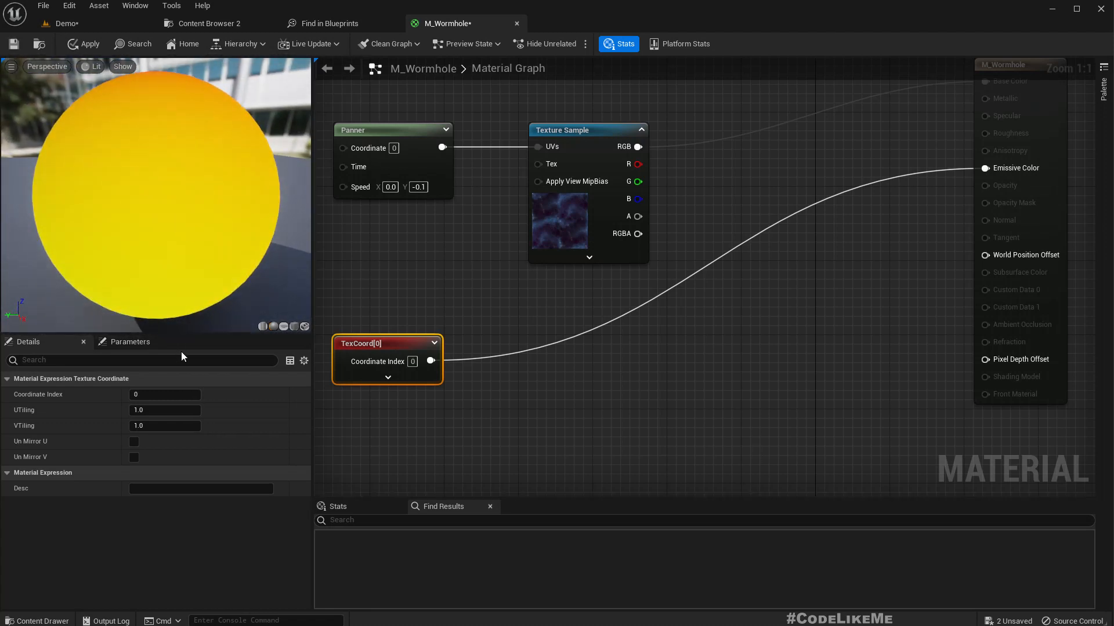
- Add a component mask after the TexCoord node with only the G channel enabled and preview it through Emissive Color on the sphere
drag(430, 361, 461, 385)
text(compo)
key(Return)
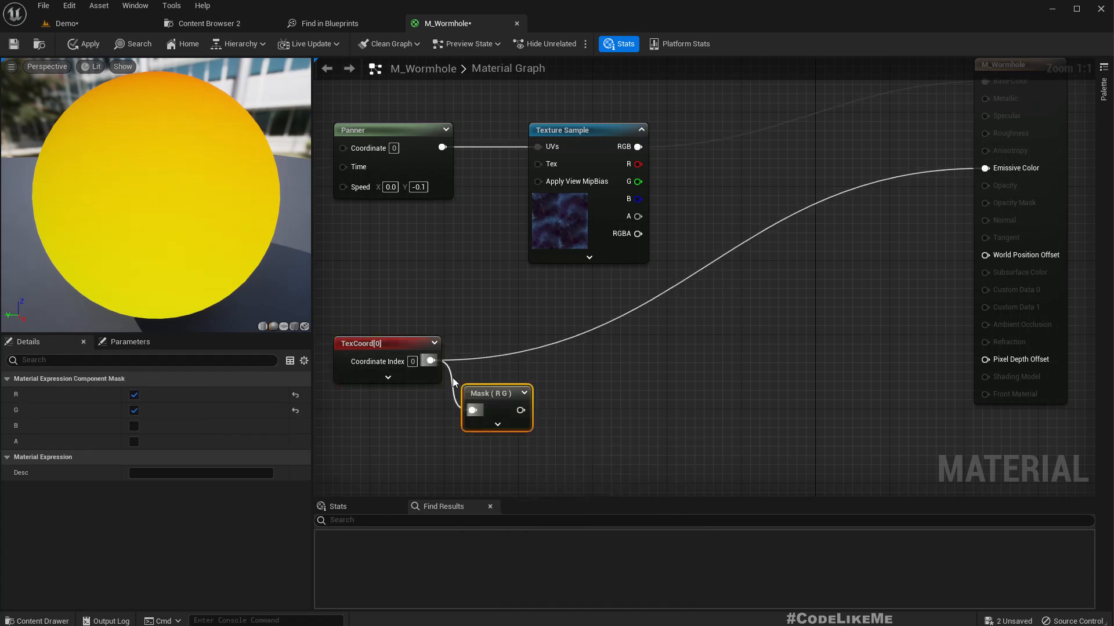
click(134, 395)
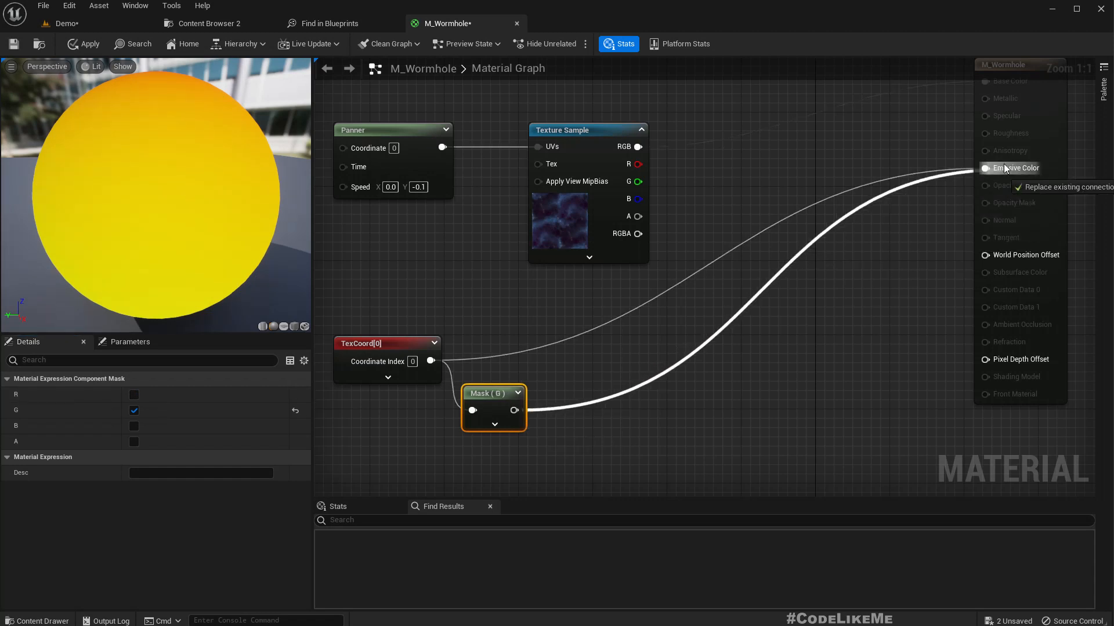
drag(1004, 164, 1001, 167)
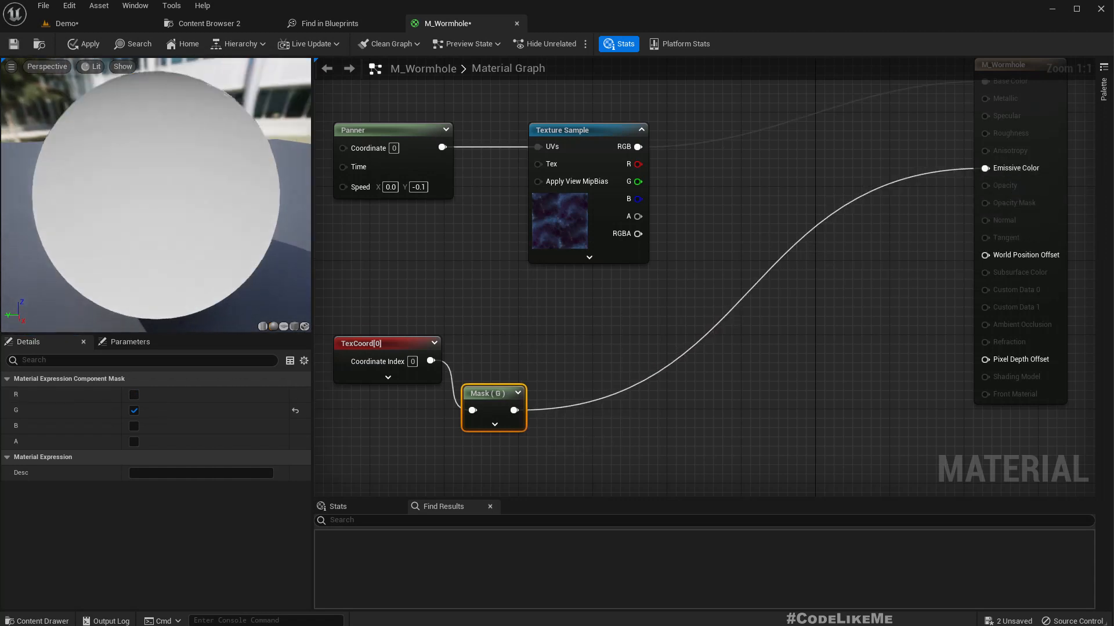
drag(151, 95, 154, 365)
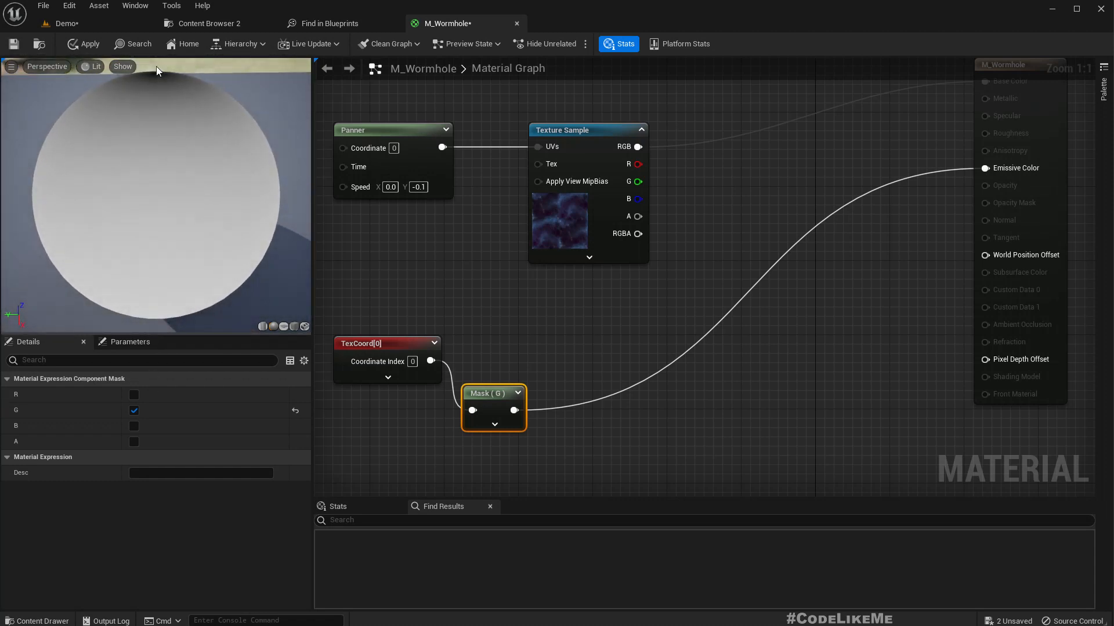
drag(152, 312, 170, 89)
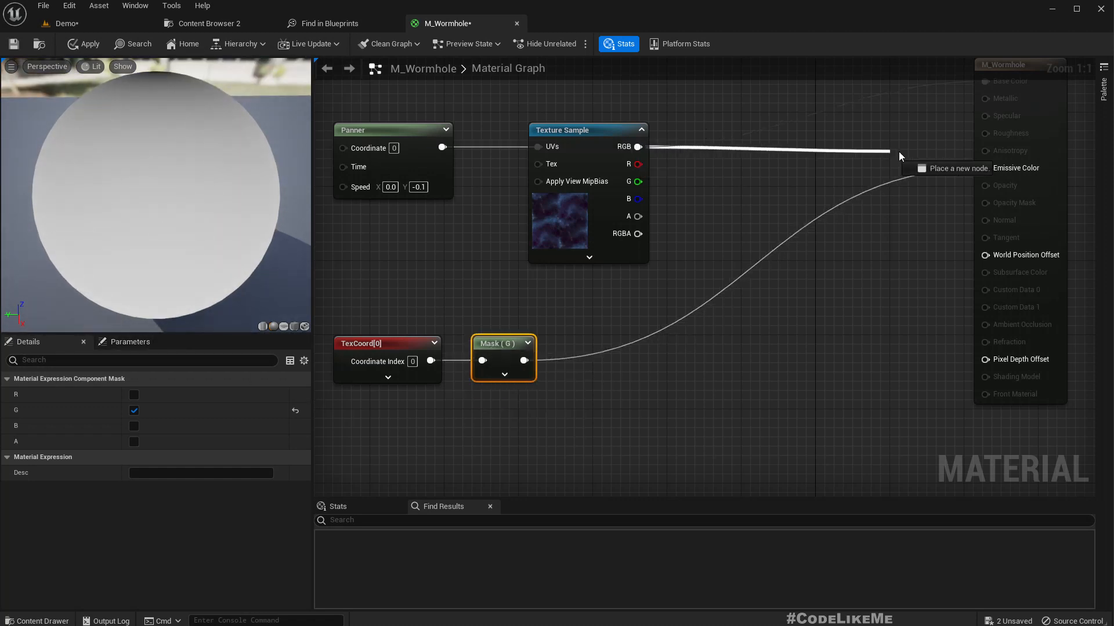
- Reconnect the Texture Sample's RGB output to Emissive Color and move the TexCoord and Mask nodes slightly lower in the graph
drag(991, 169, 987, 168)
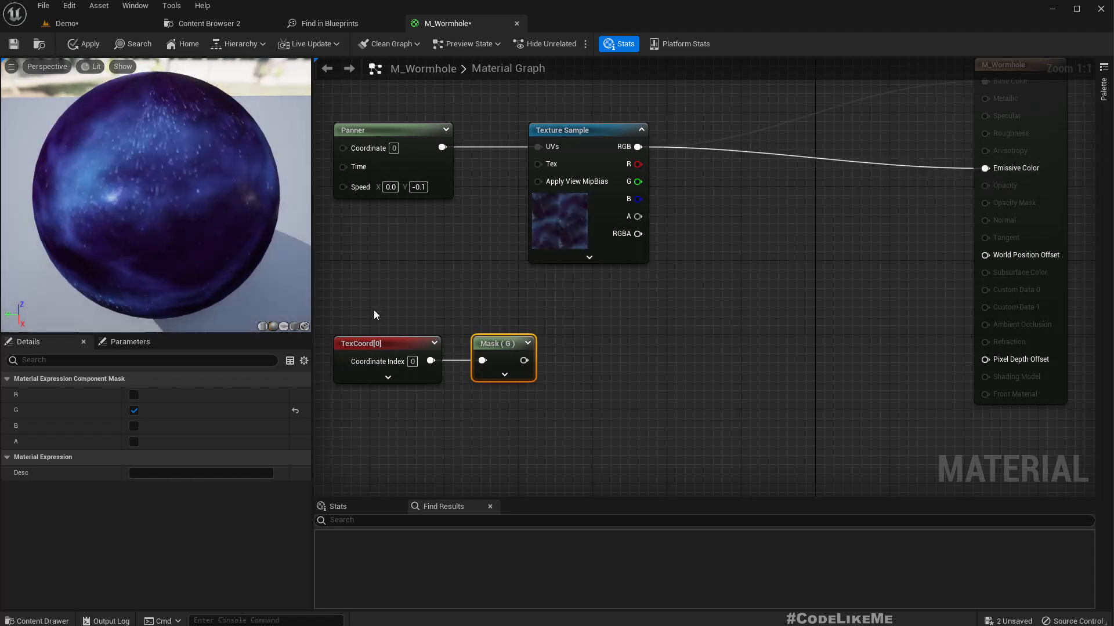
drag(368, 310, 518, 384)
drag(498, 347, 526, 384)
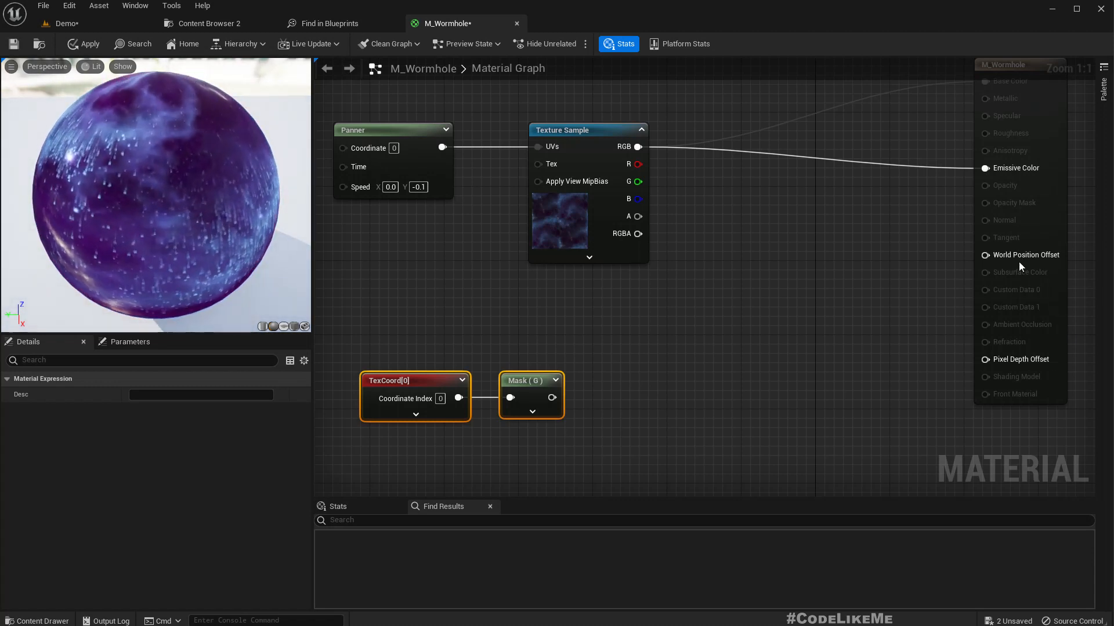
- Add a MakeFloat3 node feeding World Position Offset and line it up with the TexCoord and Mask nodes
drag(1014, 258, 811, 380)
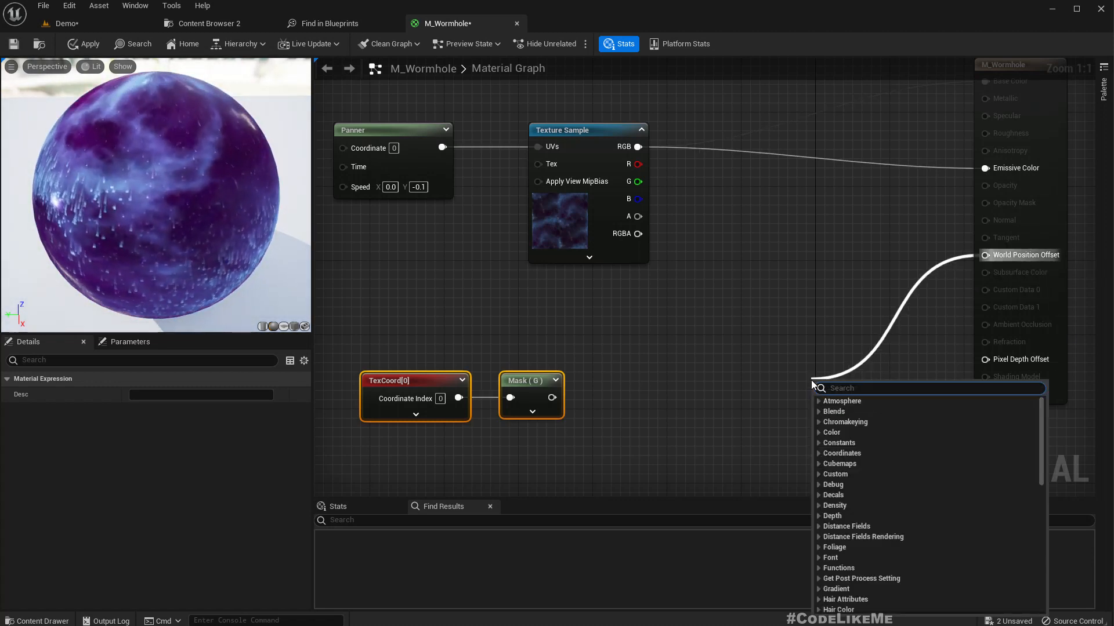
text(make)
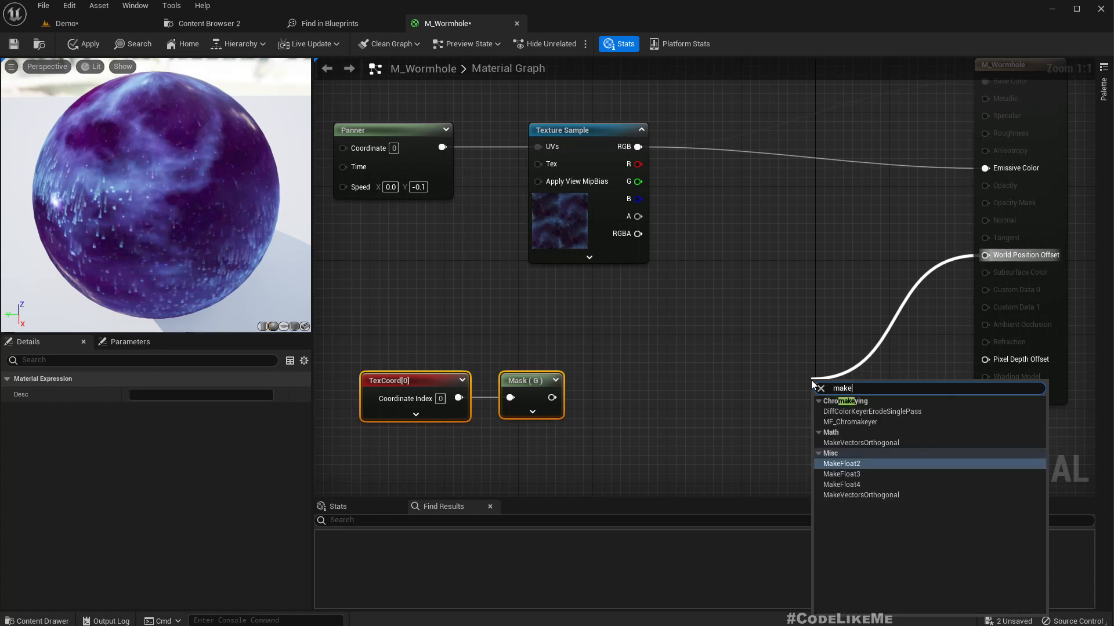
key(Down)
key(Return)
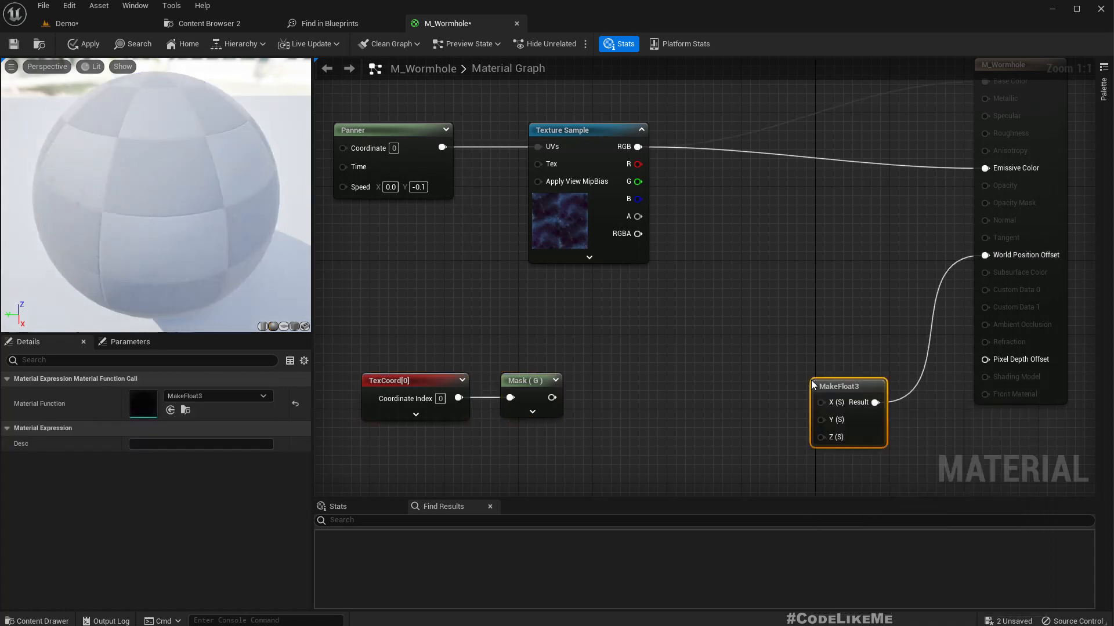
drag(831, 382, 766, 382)
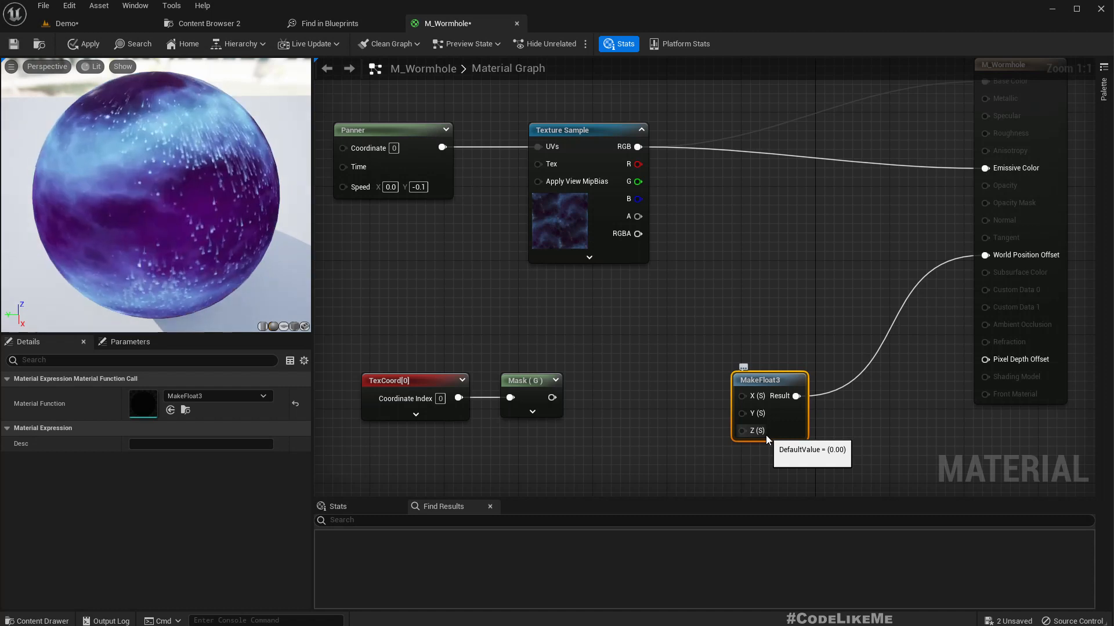
- Check the tube's shape in the level, and link the G mask to MakeFloat3's X input through a Multiply node
click(102, 17)
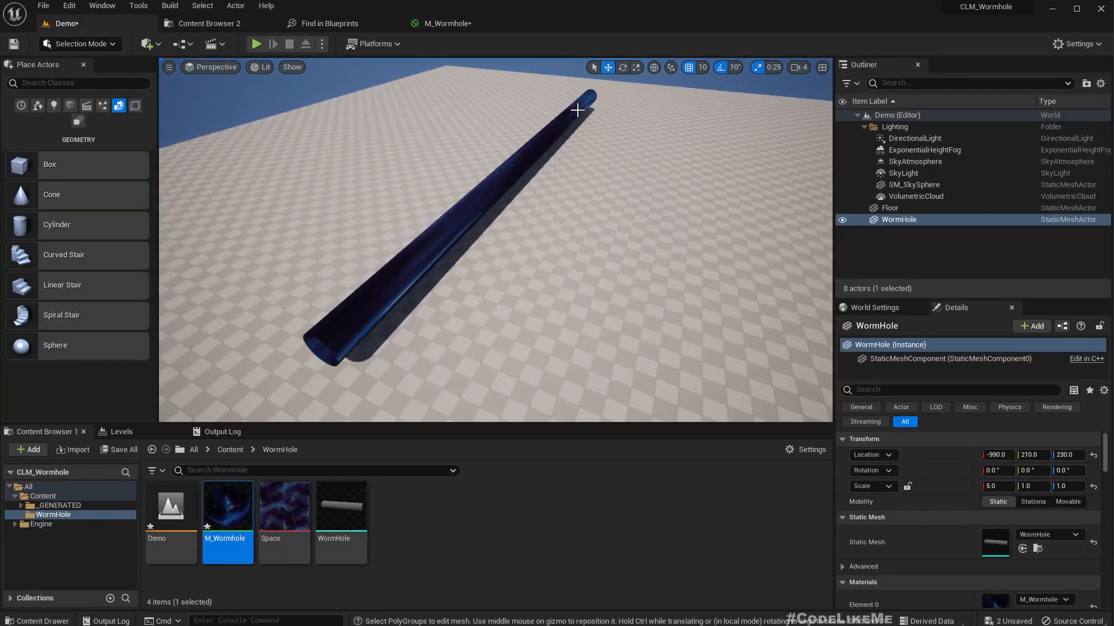
right_drag(577, 110, 560, 84)
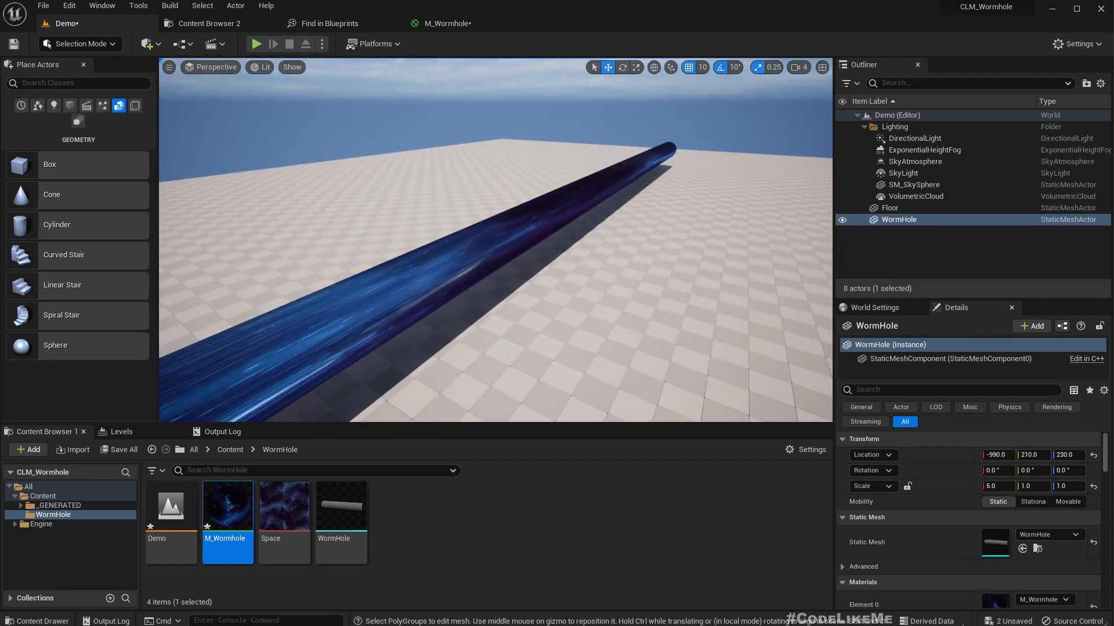
right_drag(493, 232, 395, 237)
click(471, 27)
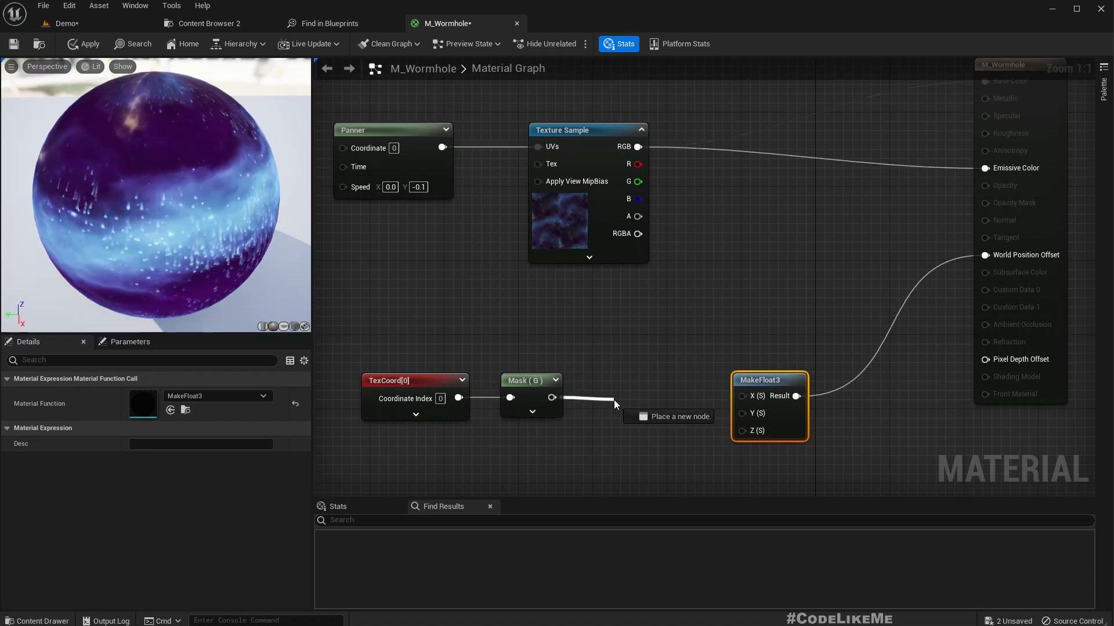
drag(613, 399, 654, 397)
right_drag(608, 356, 567, 353)
drag(513, 395, 556, 392)
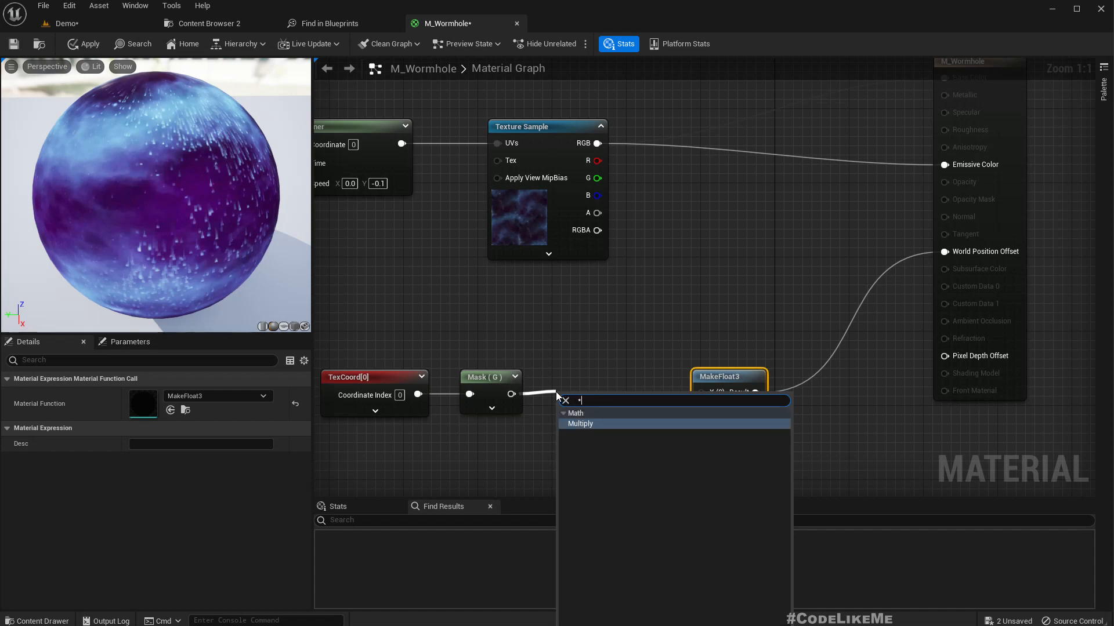
key(Return)
drag(610, 416, 590, 388)
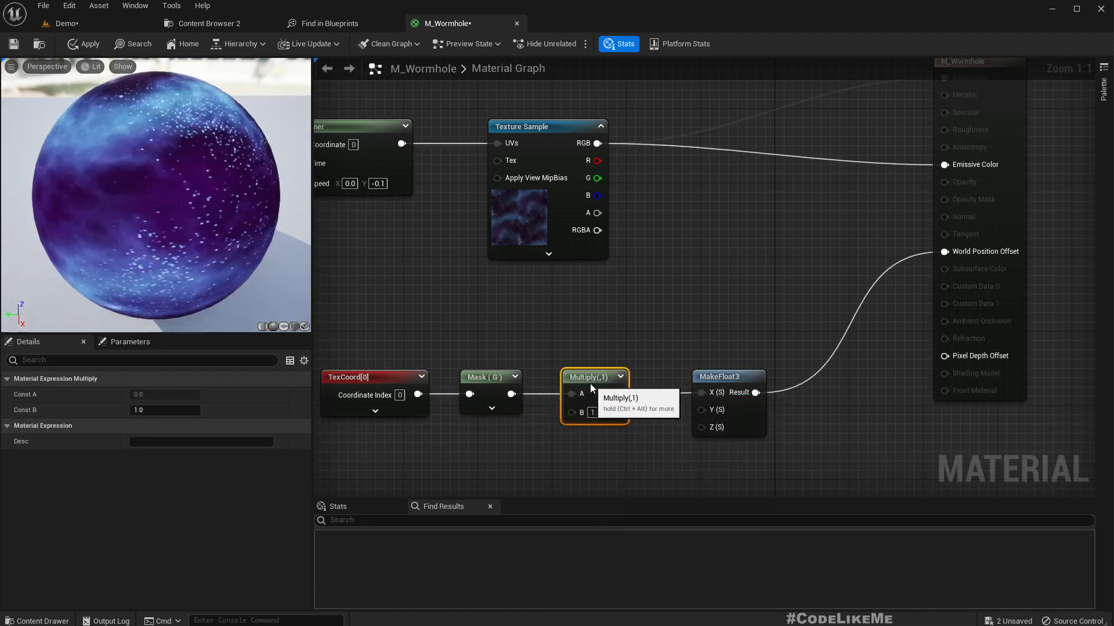
- Promote the Multiply node's B input to a scalar parameter named Bend Multiplier and place it below the Mask node
right_click(582, 412)
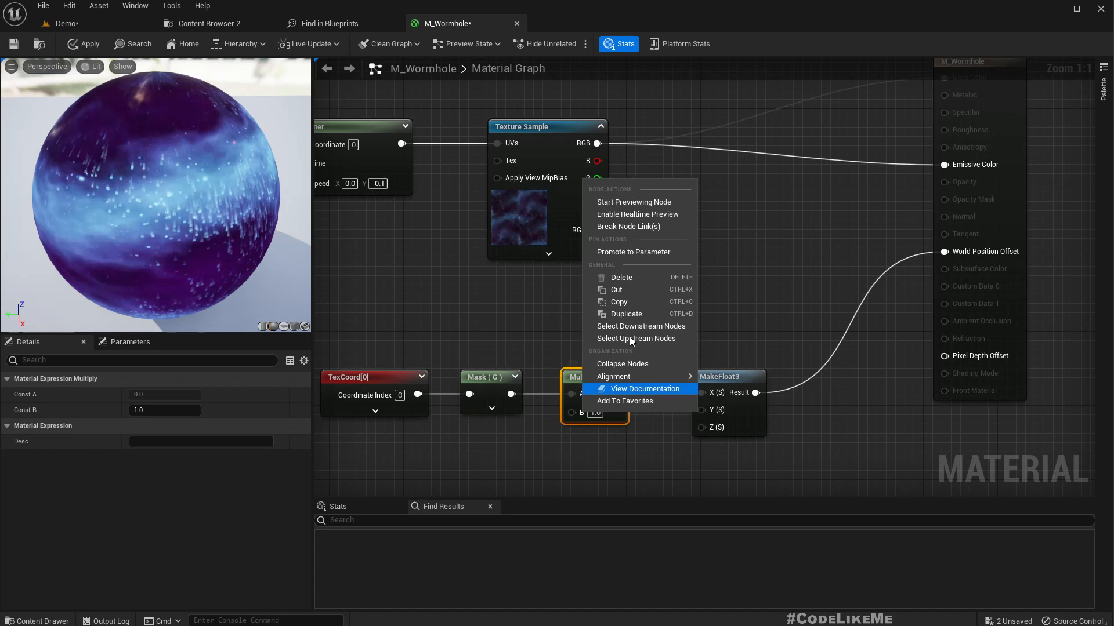
click(618, 254)
drag(614, 393, 542, 462)
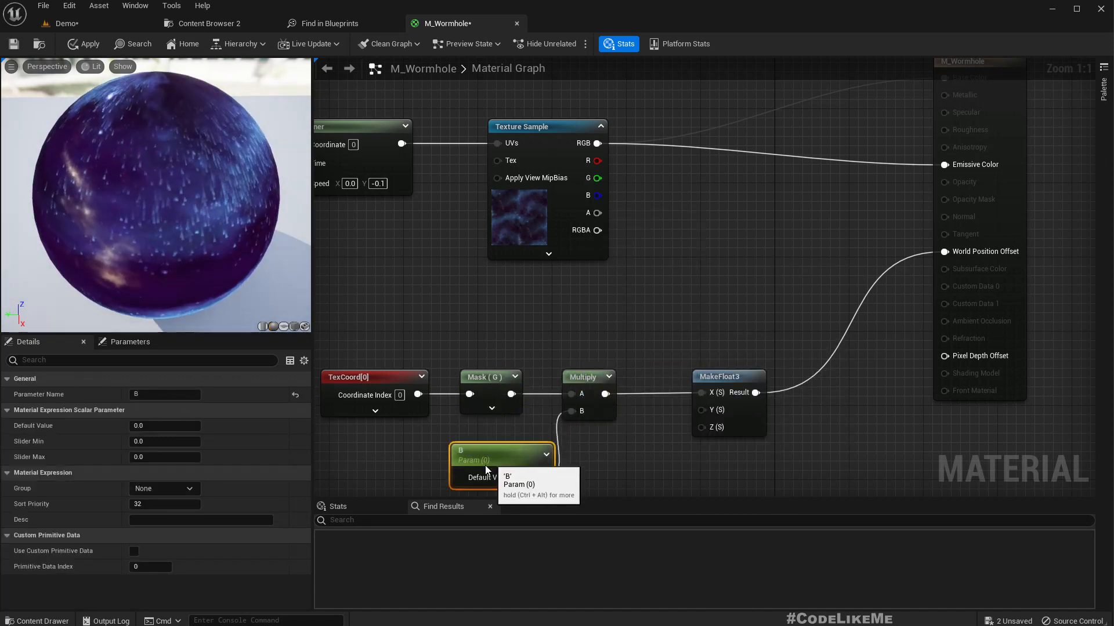
click(158, 394)
text(Be)
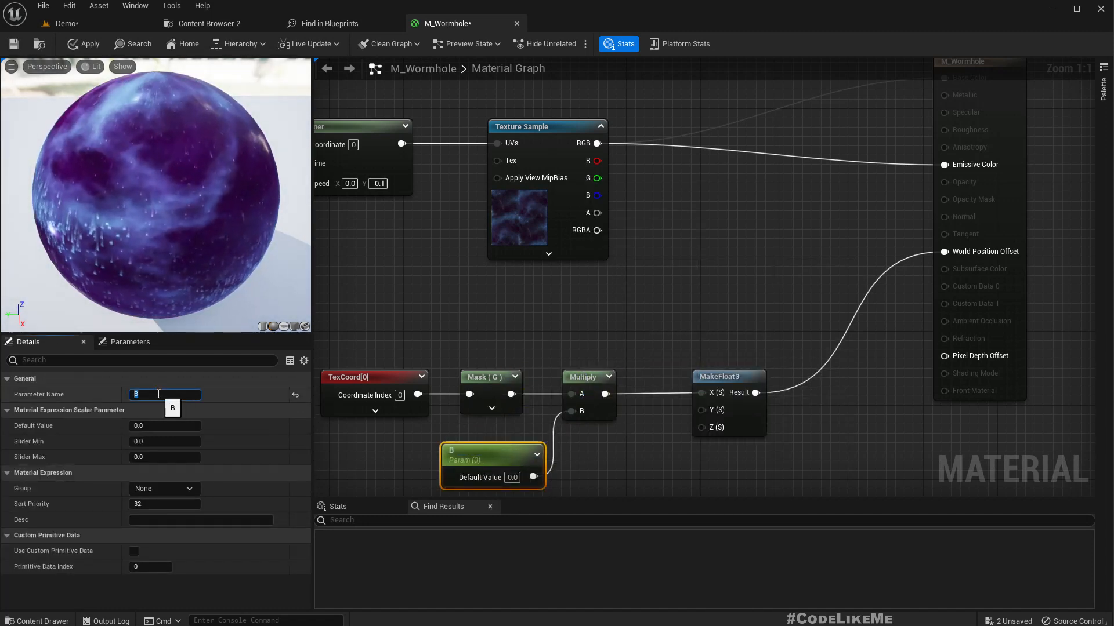
text(nd Multi)
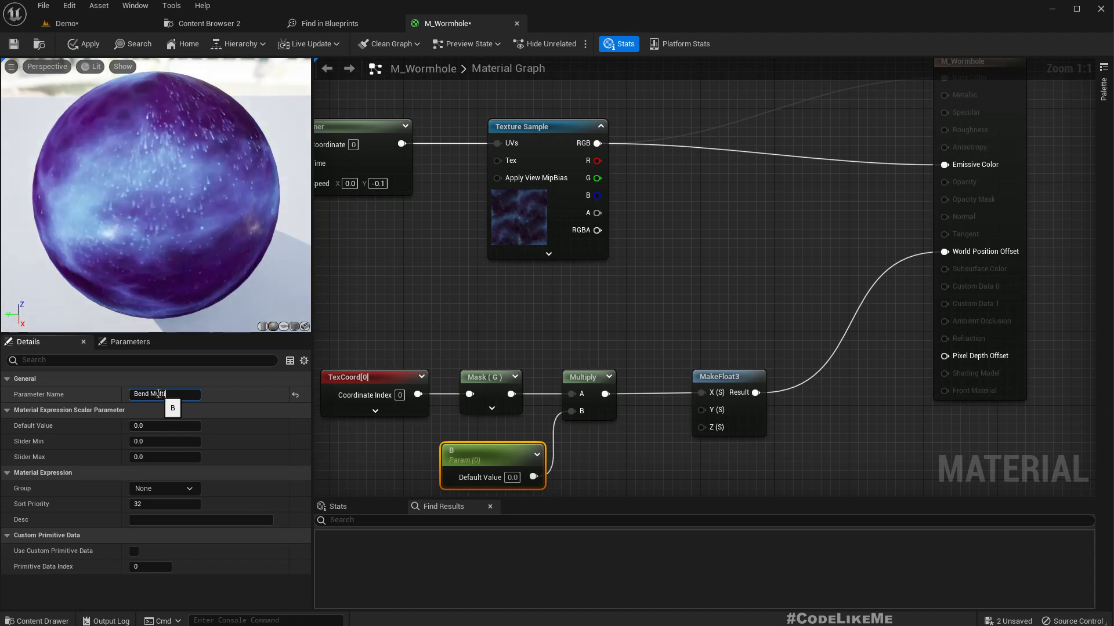
text(plier)
key(Return)
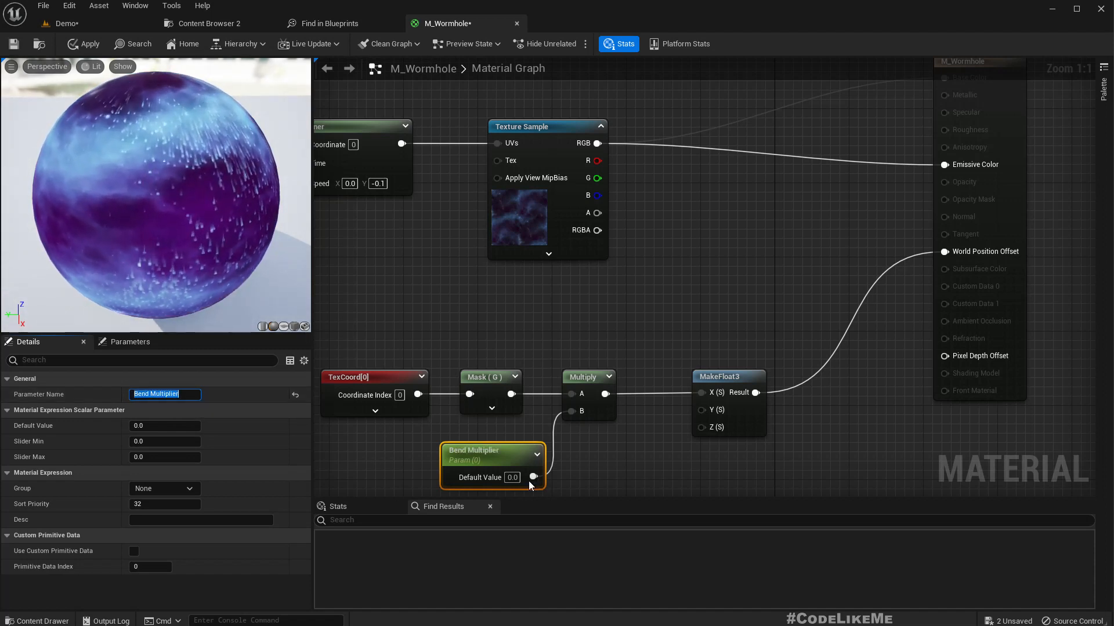
- Set the Bend Multiplier parameter's default value to 100
click(510, 478)
text(100)
key(Return)
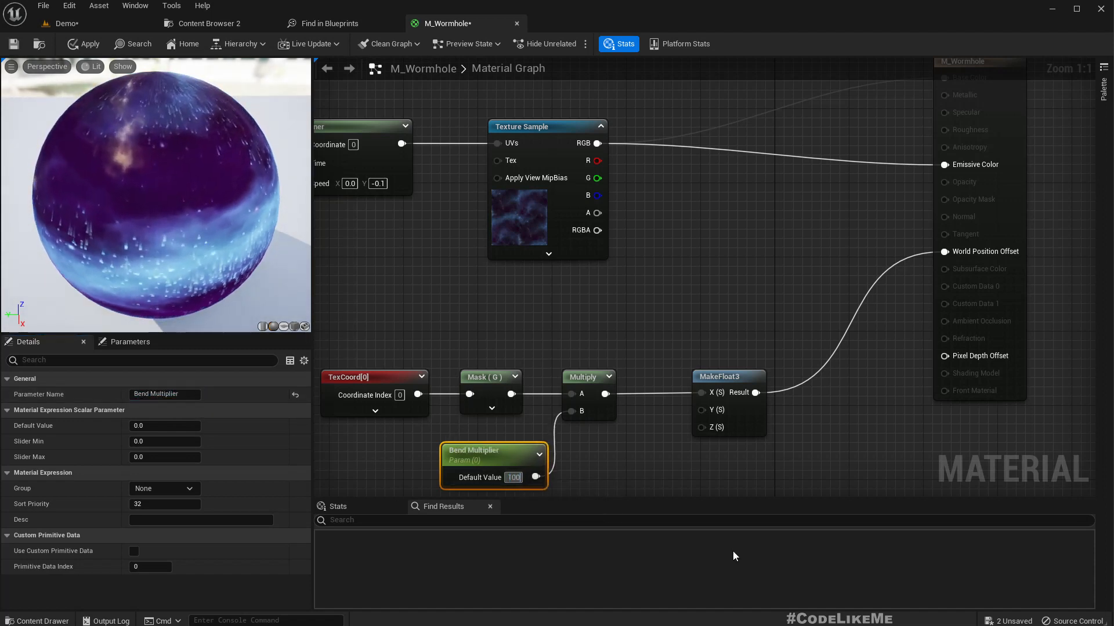
- Examine the WormHole tube in the Demo level from outside and inside to judge the effect of the offset
click(92, 20)
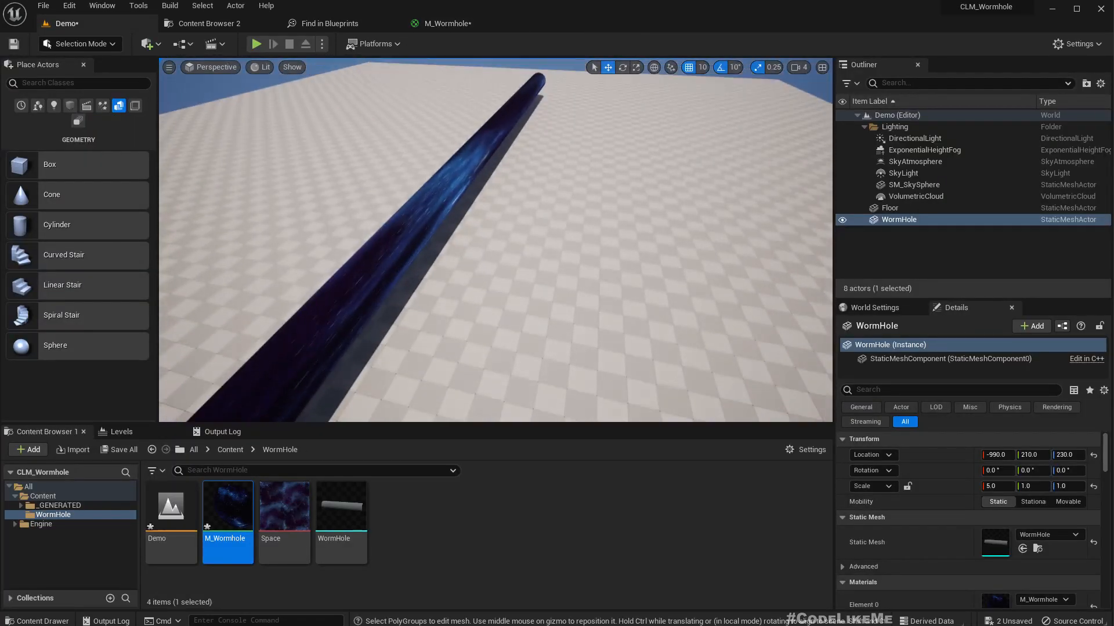
key(a)
right_drag(496, 240, 502, 188)
key(d)
key(w)
key(s)
key(w)
key(d)
key(w)
key(a)
key(d)
key(w)
key(d)
key(a)
key(w)
- Connect the Multiply output to MakeFloat3's Y input as well and apply the material
click(444, 24)
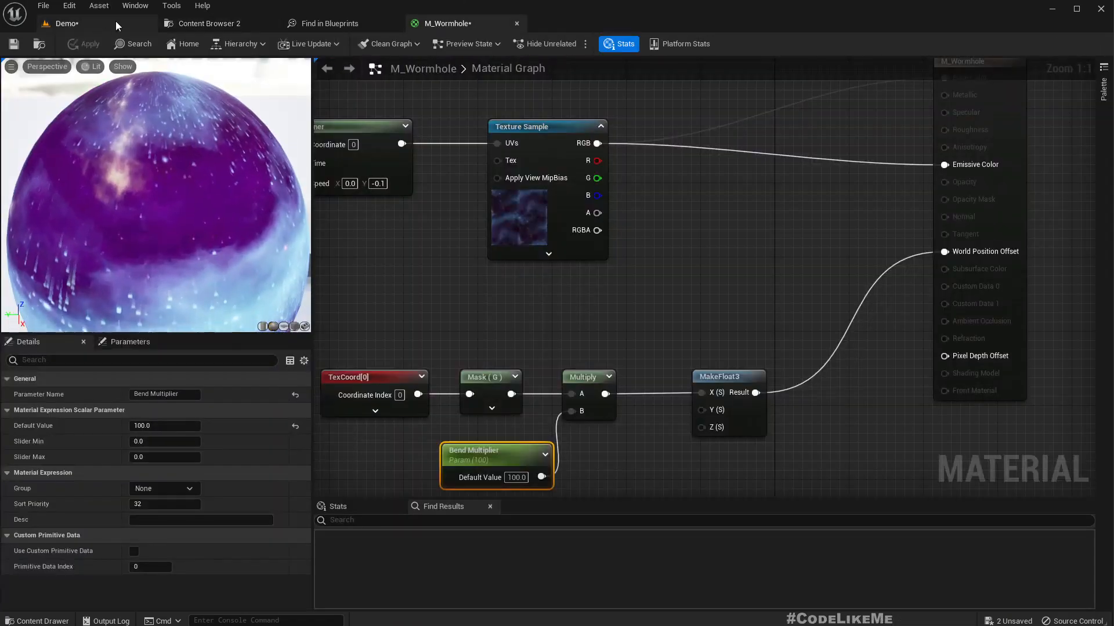
scroll(127, 220, down, 5)
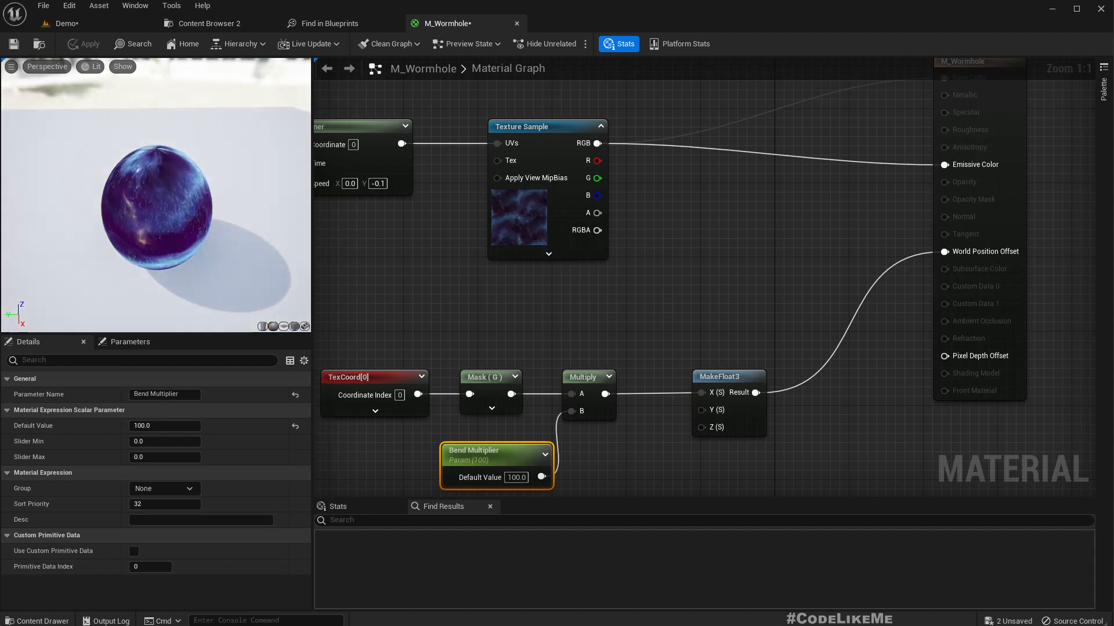
drag(127, 218, 137, 216)
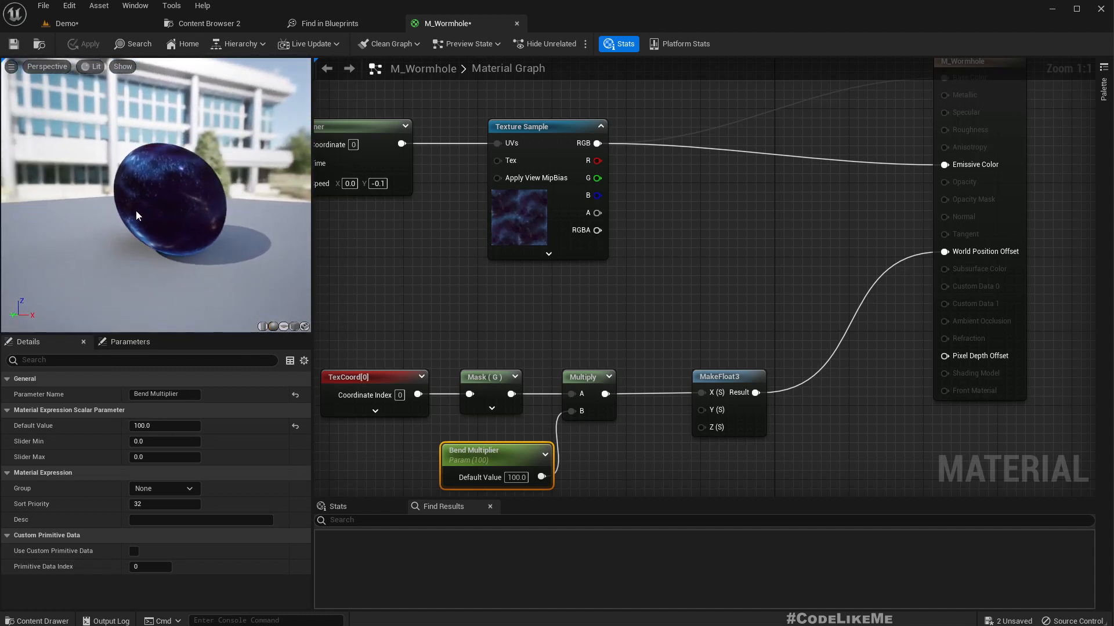
right_click(607, 398)
click(506, 322)
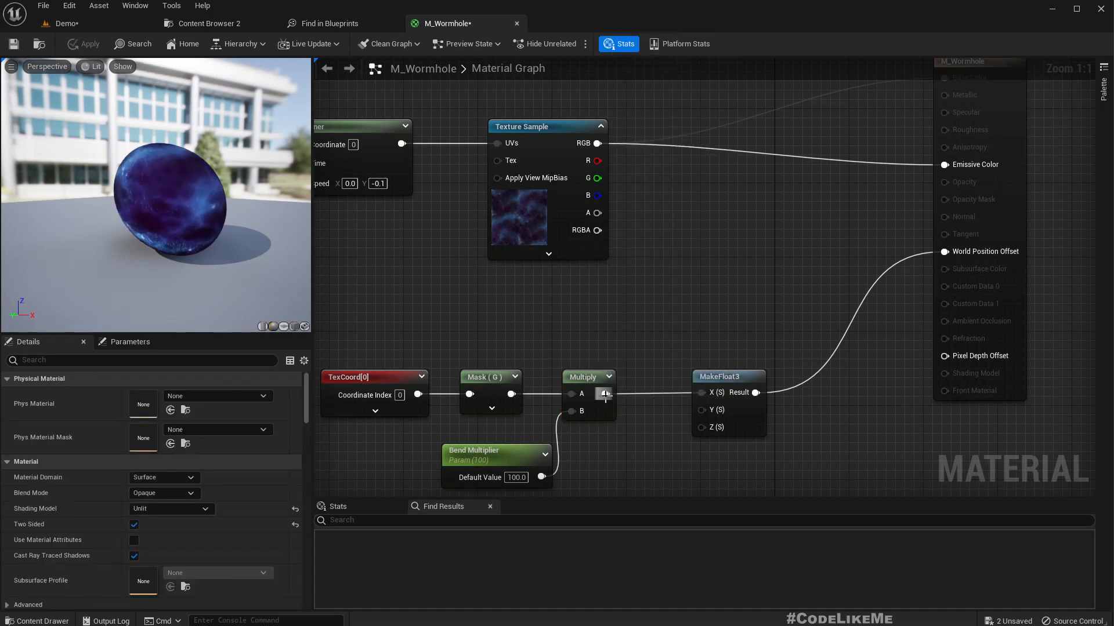
drag(704, 413, 702, 410)
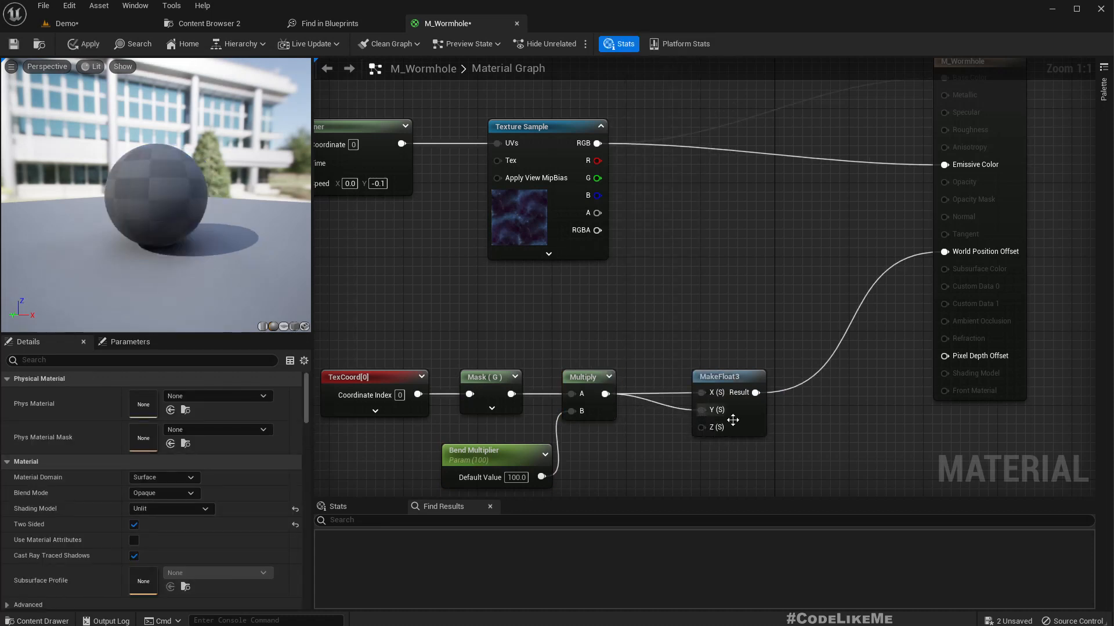
click(85, 44)
- Check the tube's shape in the Demo level from its open end and from the side
click(93, 24)
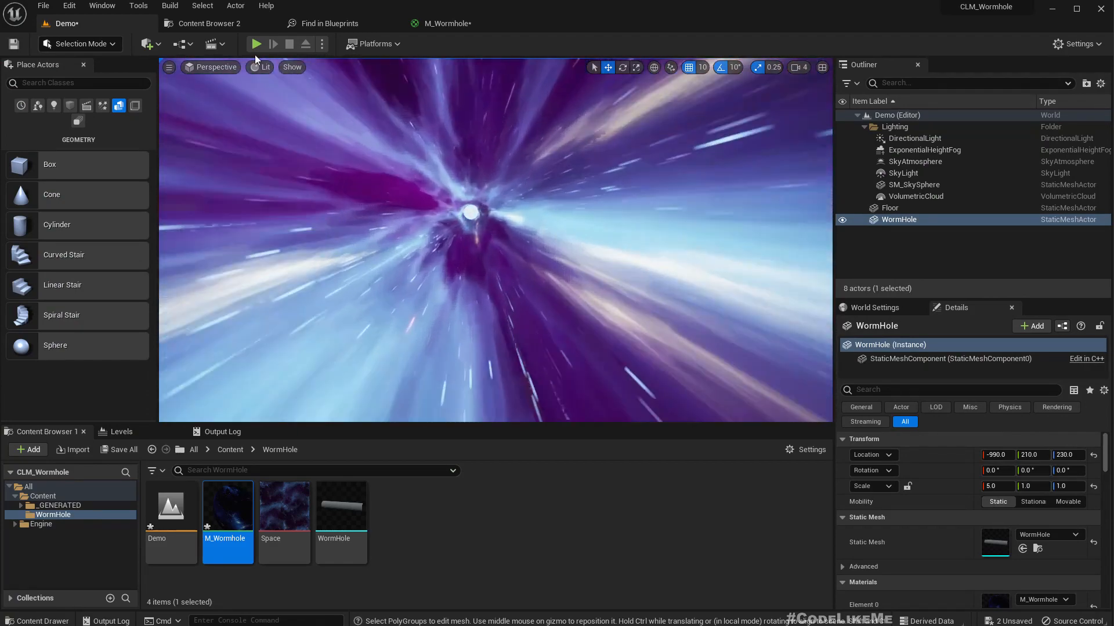
click(428, 26)
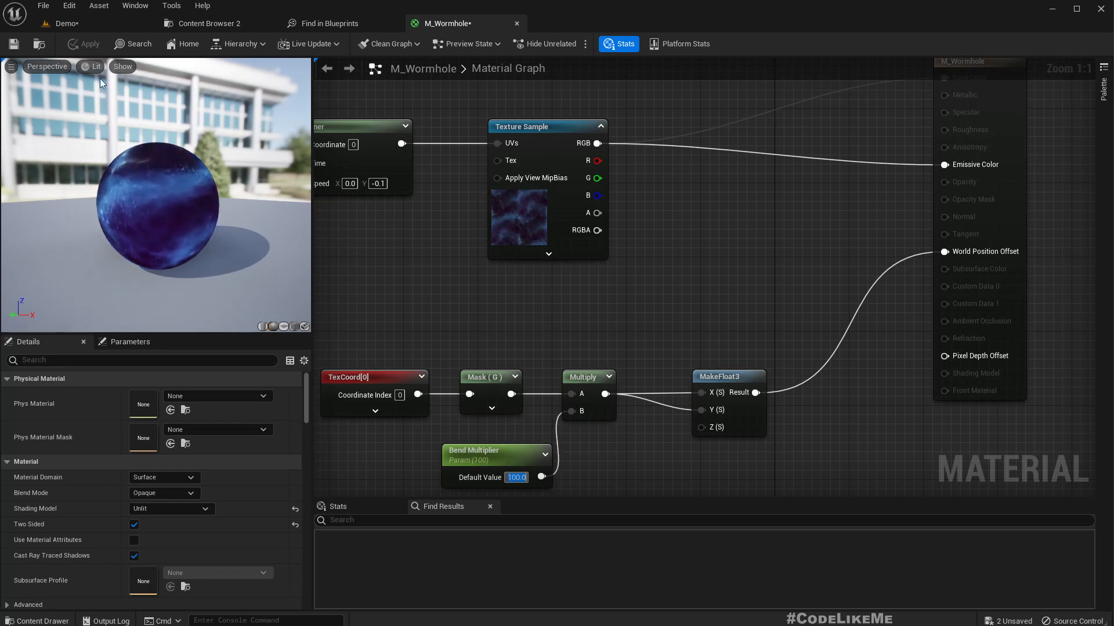
click(89, 22)
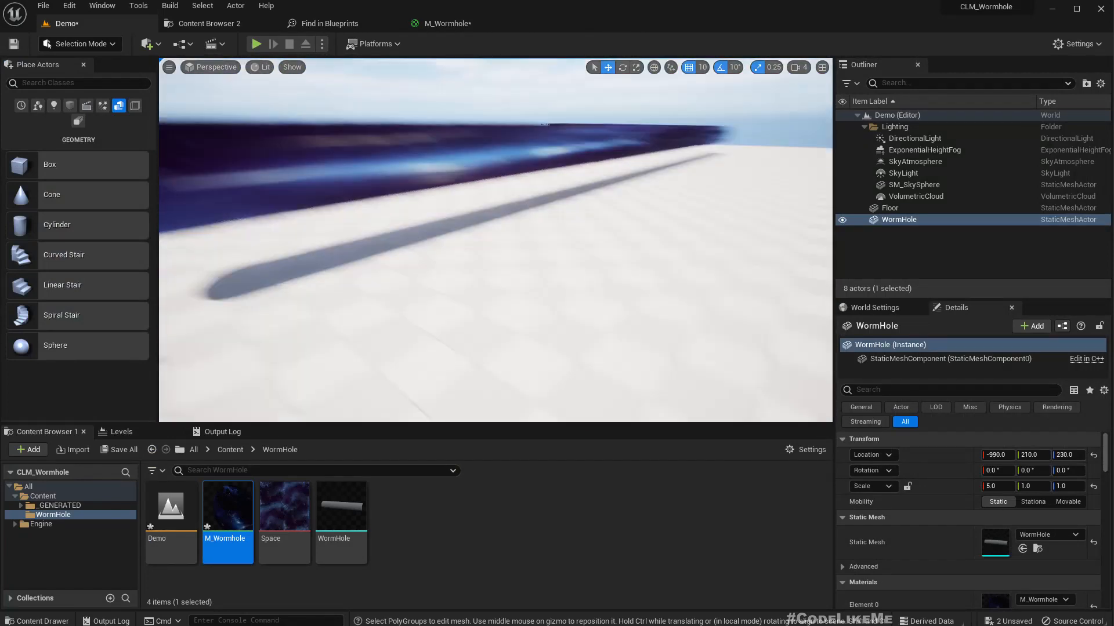
mouse_move(496, 240)
right_down()
mouse_move(528, 258)
mouse_move(476, 255)
mouse_move(478, 235)
right_up()
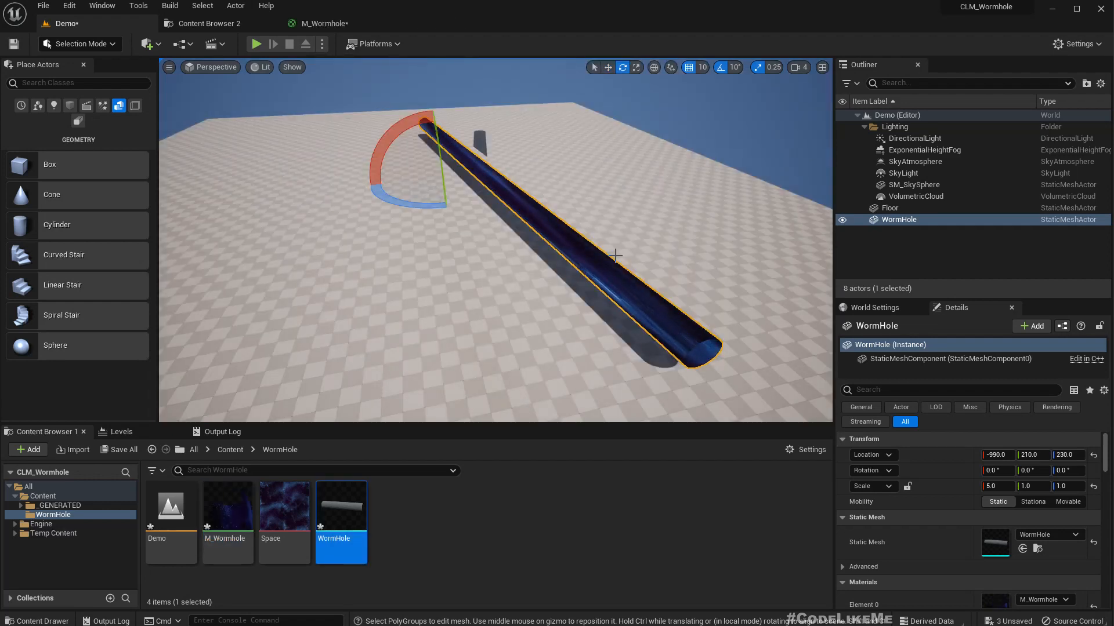
right_drag(615, 255, 556, 263)
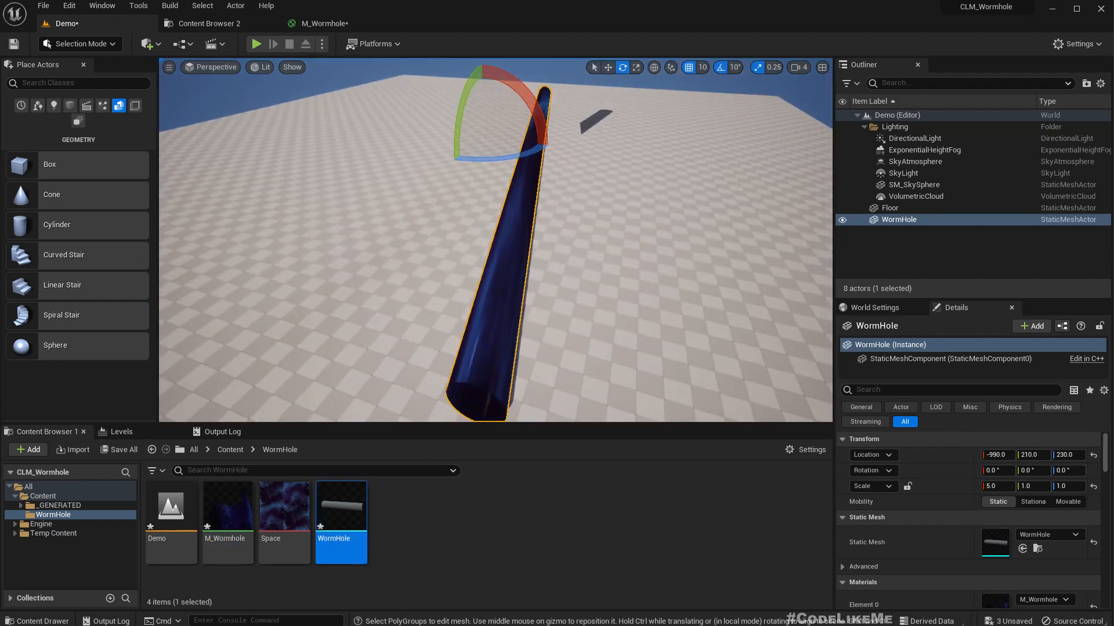
right_drag(614, 209, 656, 203)
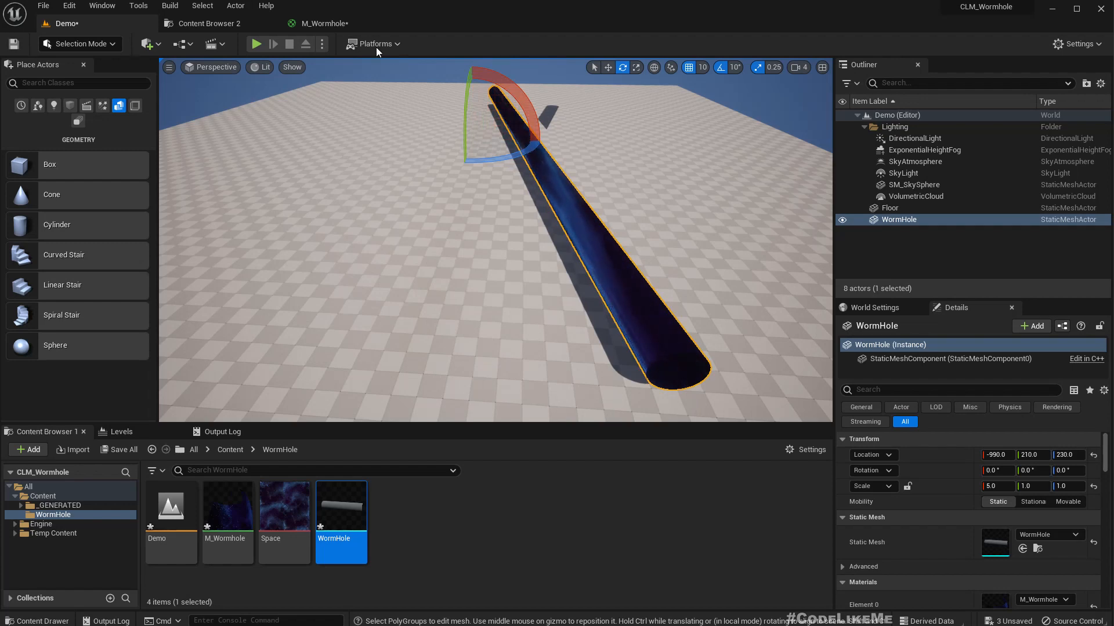
- Check the TexCoord node's properties in M_Wormhole and move the MakeFloat3 node slightly higher in the graph
click(328, 25)
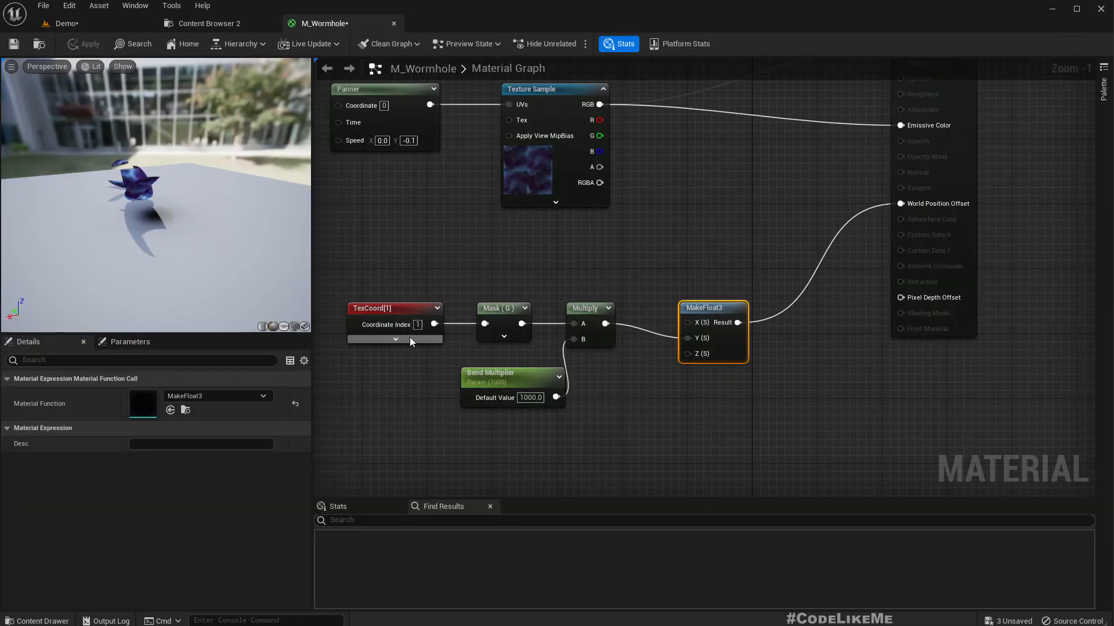
click(391, 317)
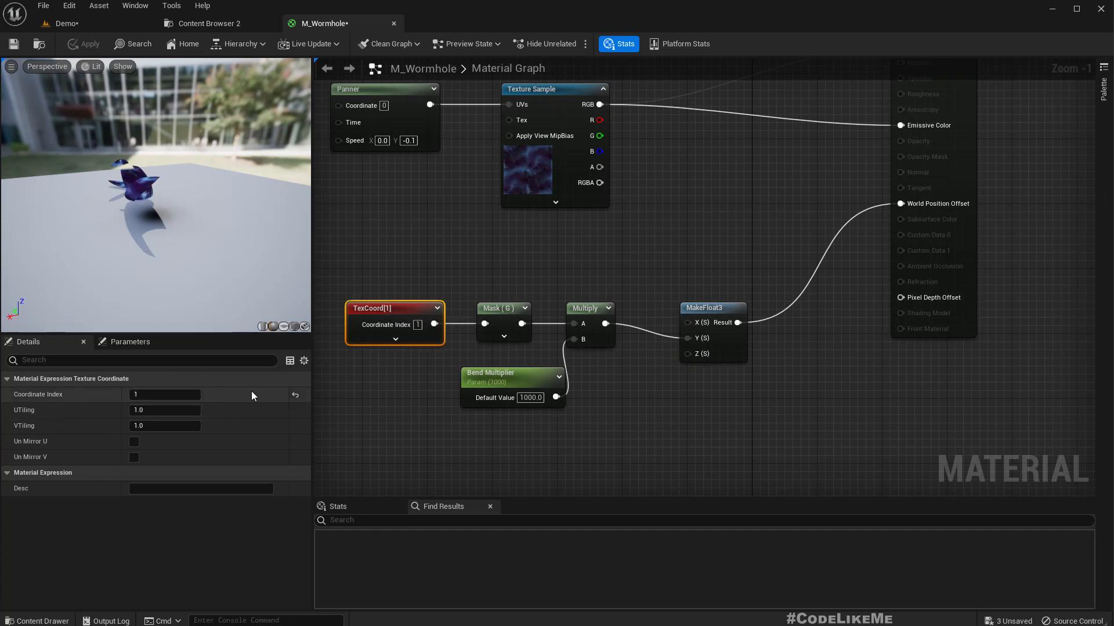
drag(705, 308, 704, 300)
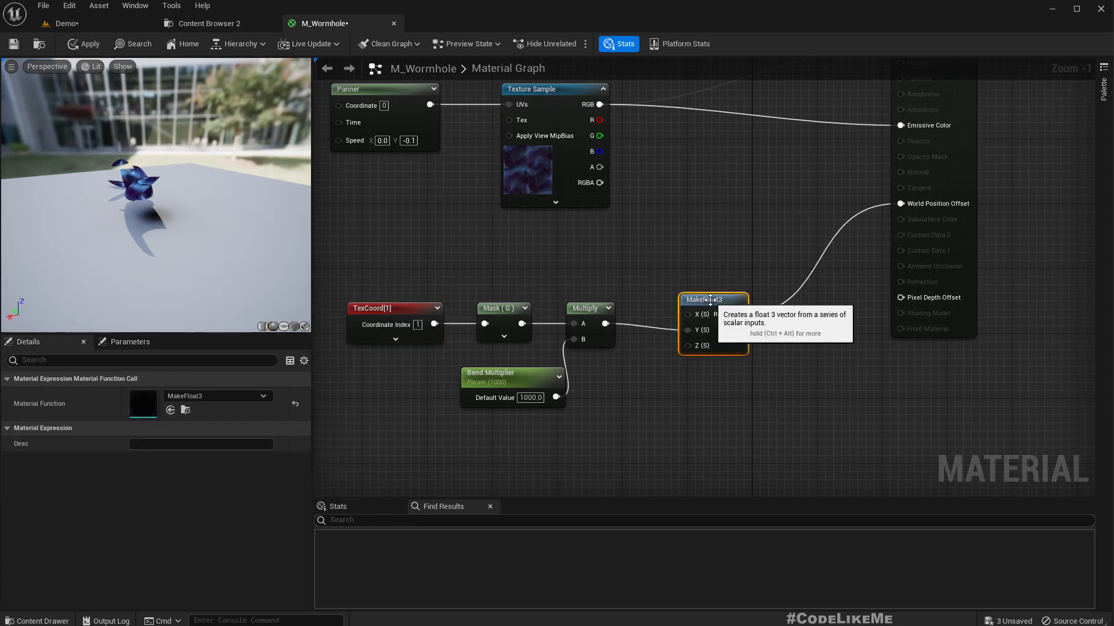
- Fly around the tube in the Demo level to examine both of its ends and its interior
click(78, 23)
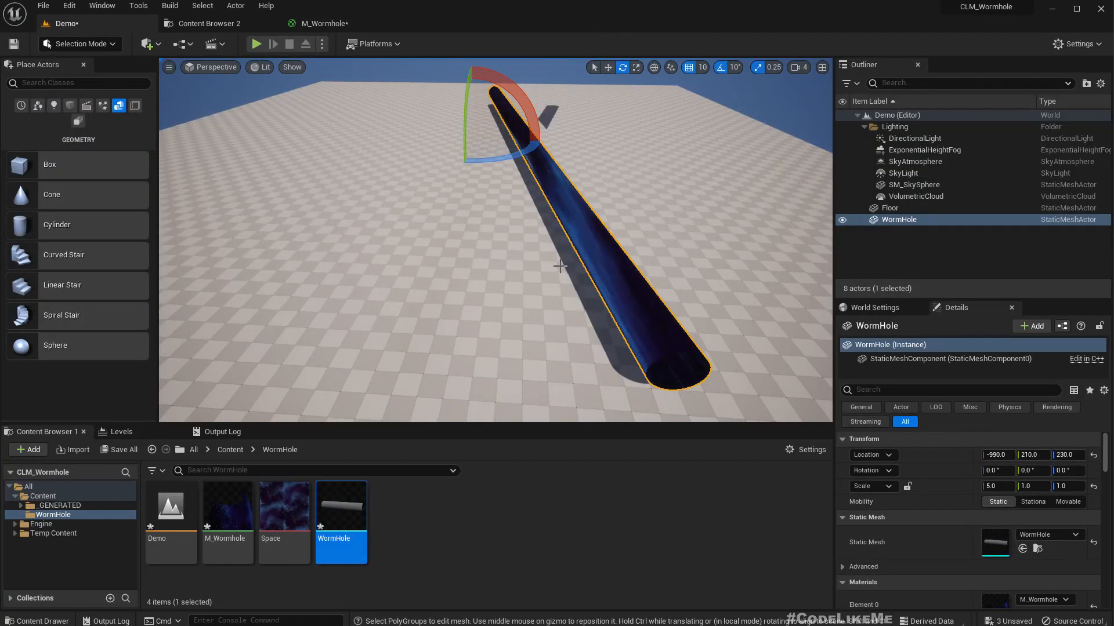
right_drag(495, 240, 562, 261)
key(w)
key(a)
key(s)
key(w)
key(d)
key(w)
key(a)
key(e)
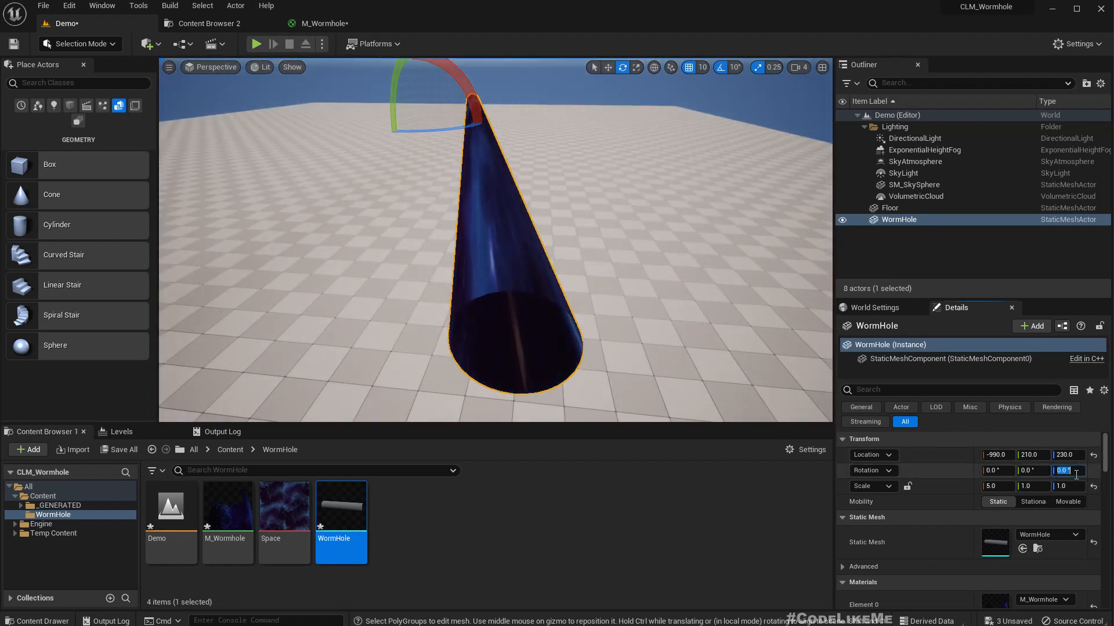
- Set the WormHole actor's Z rotation to 180° and look into the tube
click(1075, 475)
text(180)
key(Return)
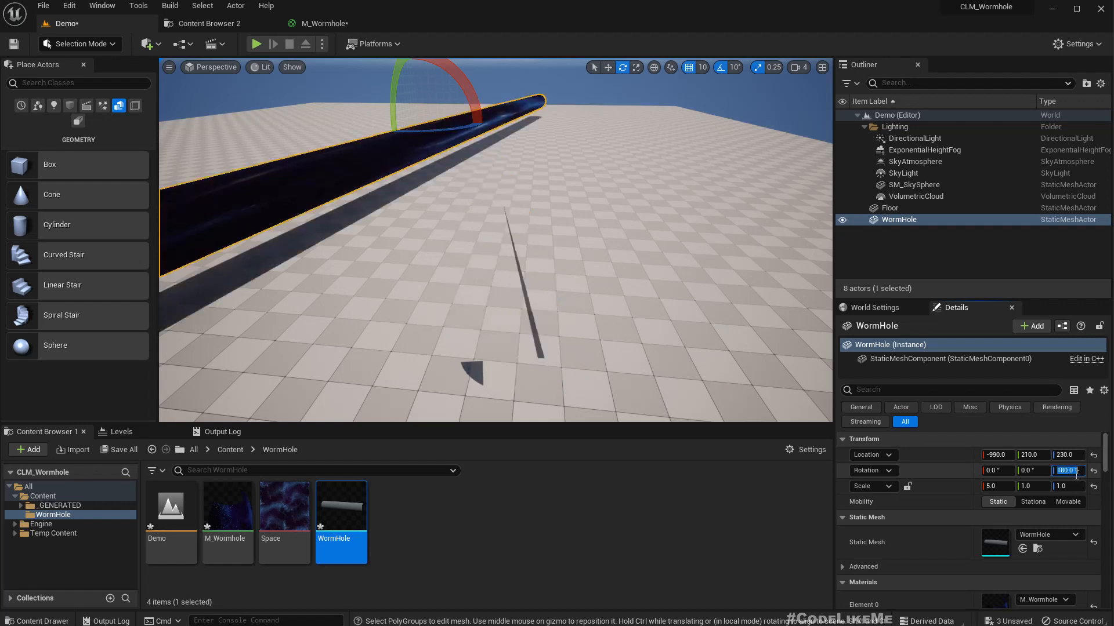
right_drag(750, 233, 791, 179)
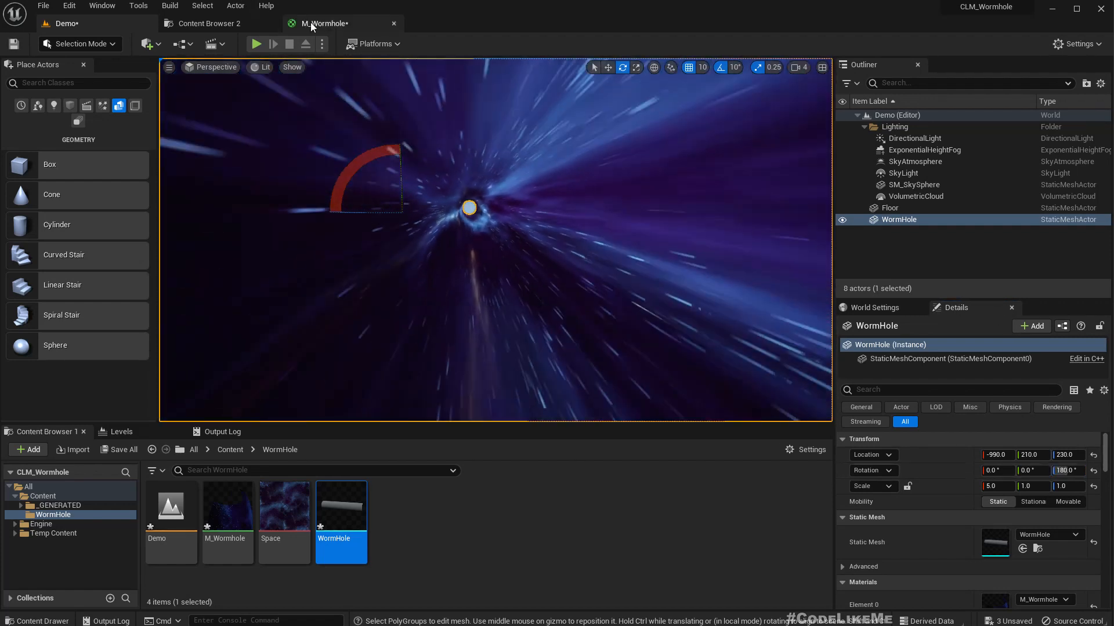
- Set the Panner's Y speed to 0.1, apply the material, and view it on the cylinder preview mesh
click(311, 22)
right_drag(463, 259, 562, 342)
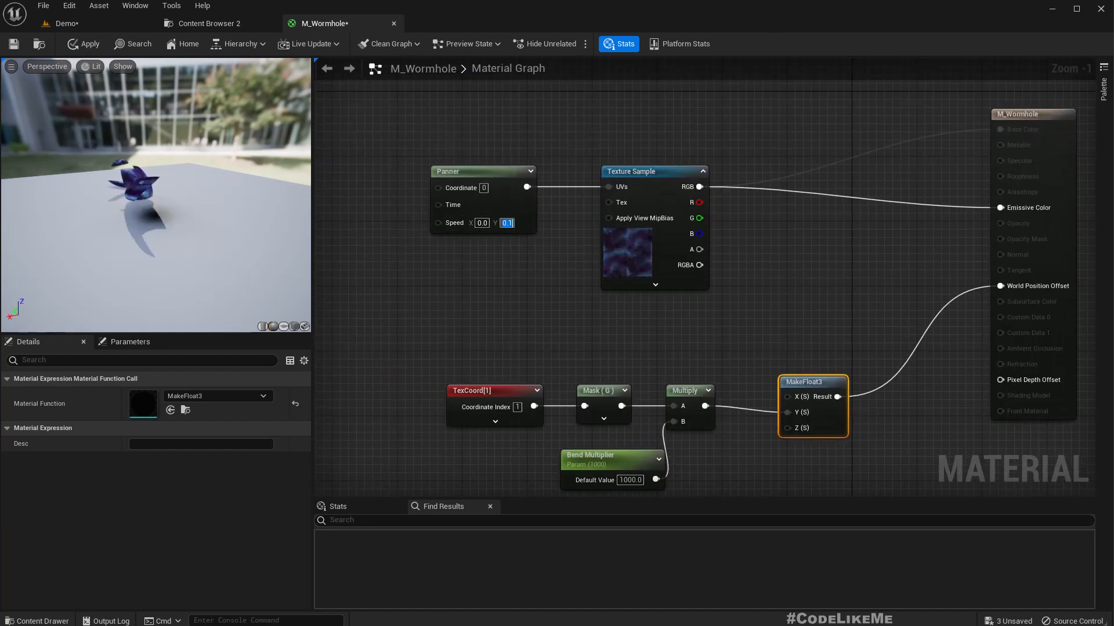
click(86, 45)
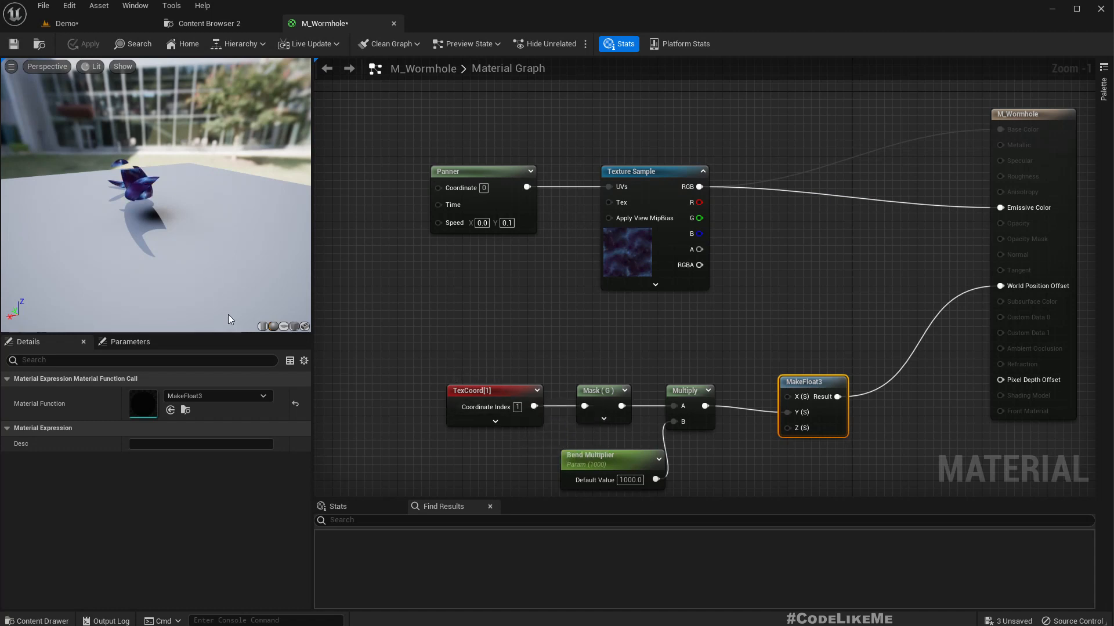
drag(157, 228, 85, 166)
- Examine the panning direction inside the tube and the whole tube from outside, clearing the tube's selection
click(62, 24)
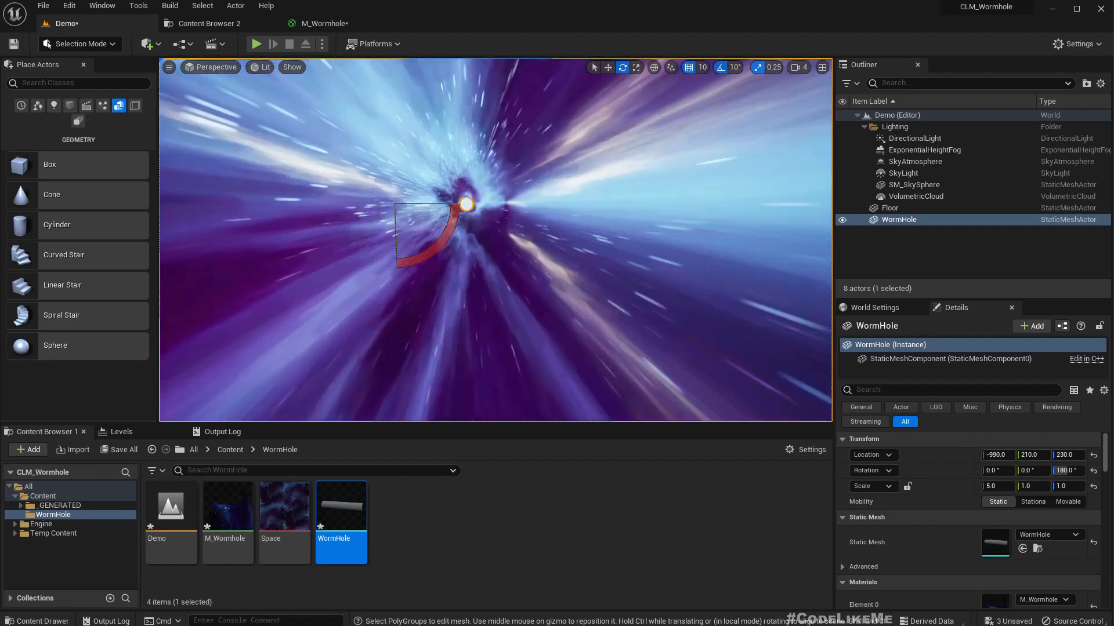
mouse_move(422, 244)
right_down()
mouse_move(413, 246)
mouse_move(423, 259)
mouse_move(428, 246)
right_up()
click(428, 244)
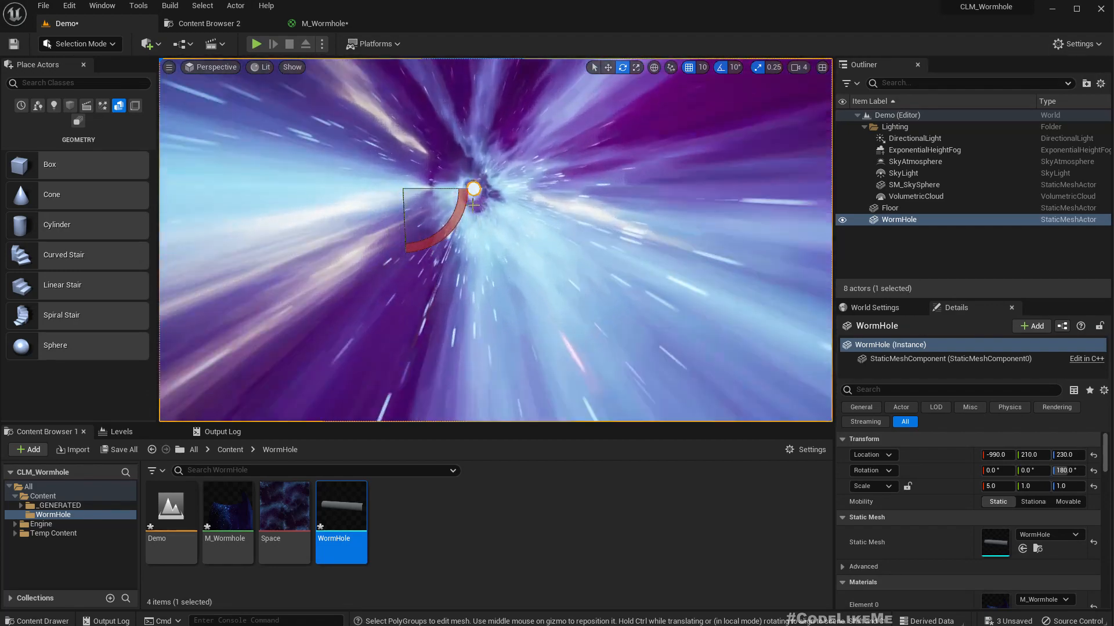
key(d)
right_drag(434, 241, 442, 228)
key(s)
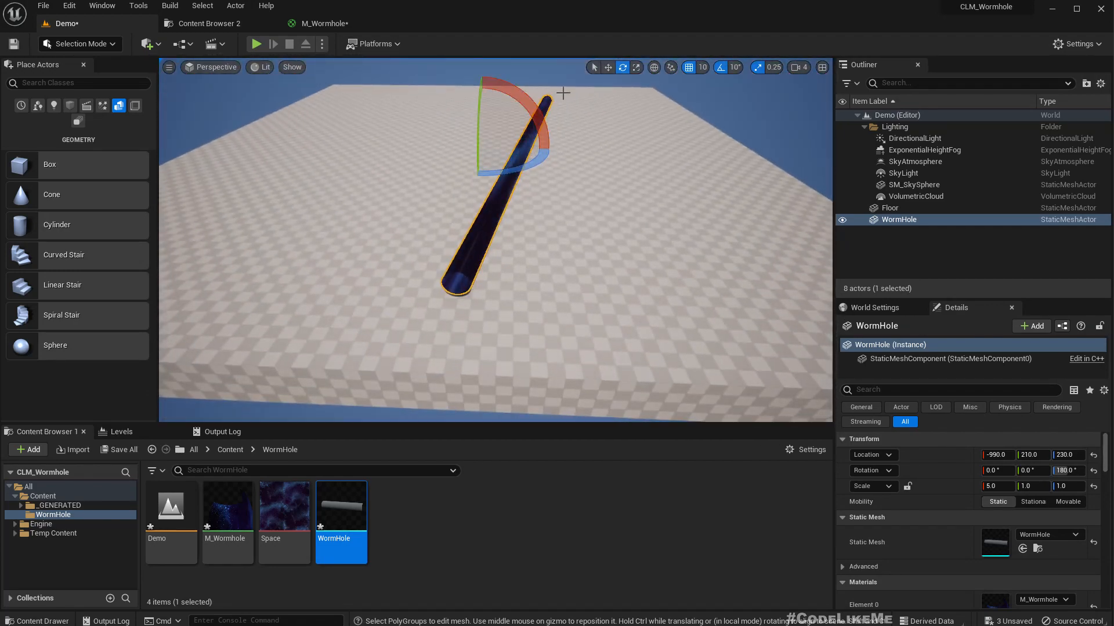
click(548, 85)
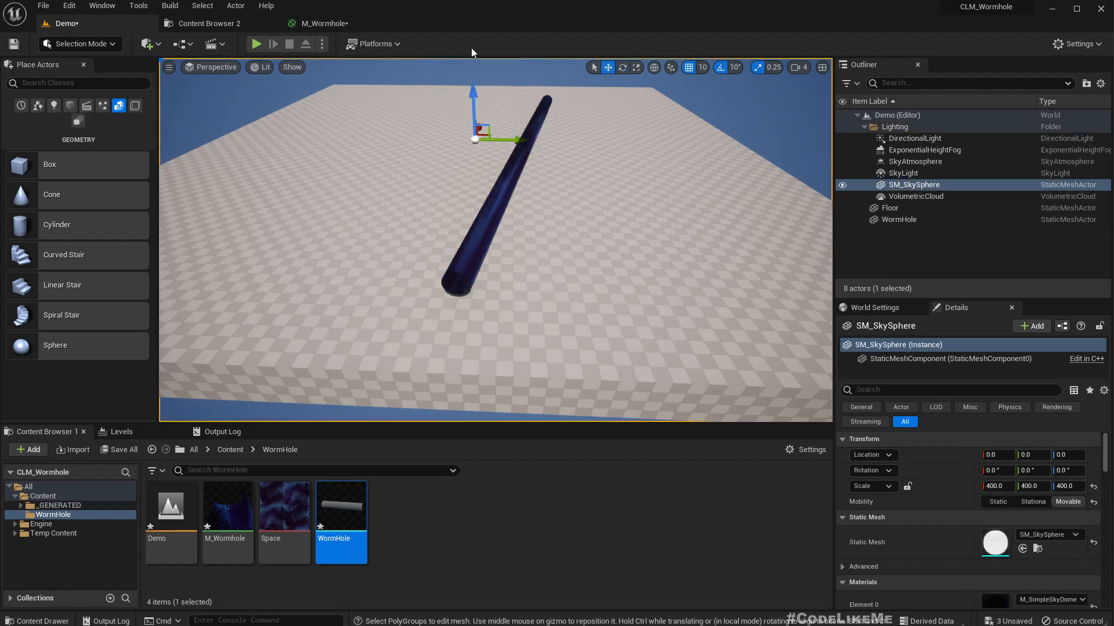
- Move the Multiply and Bend Multiplier nodes towards MakeFloat3 and shift TexCoord and Mask away to open a gap
click(321, 25)
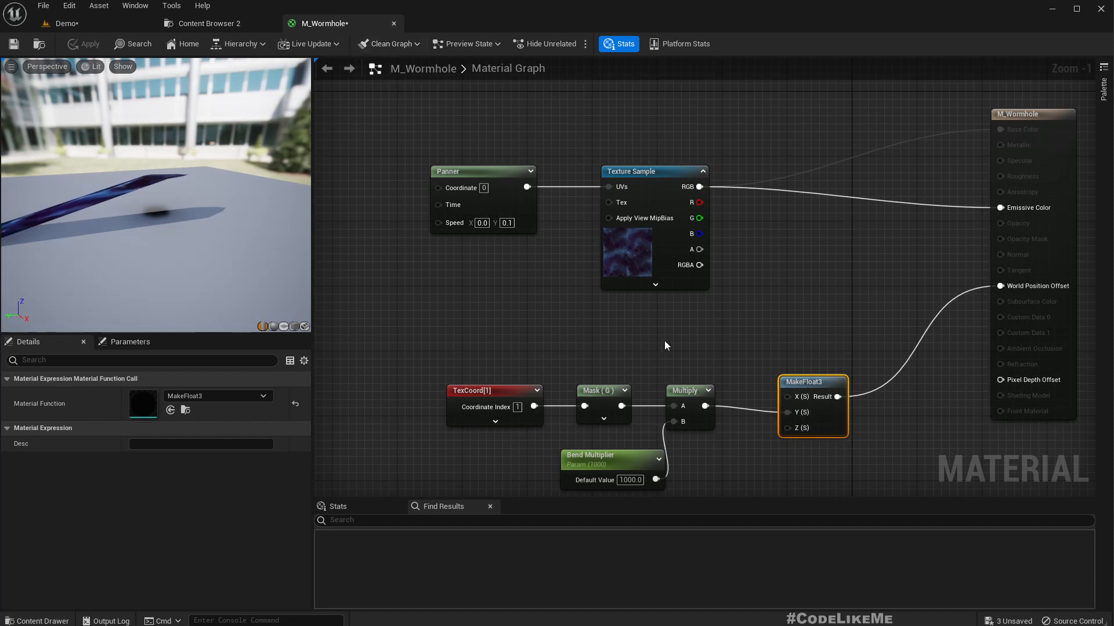
scroll(666, 346, down, 2)
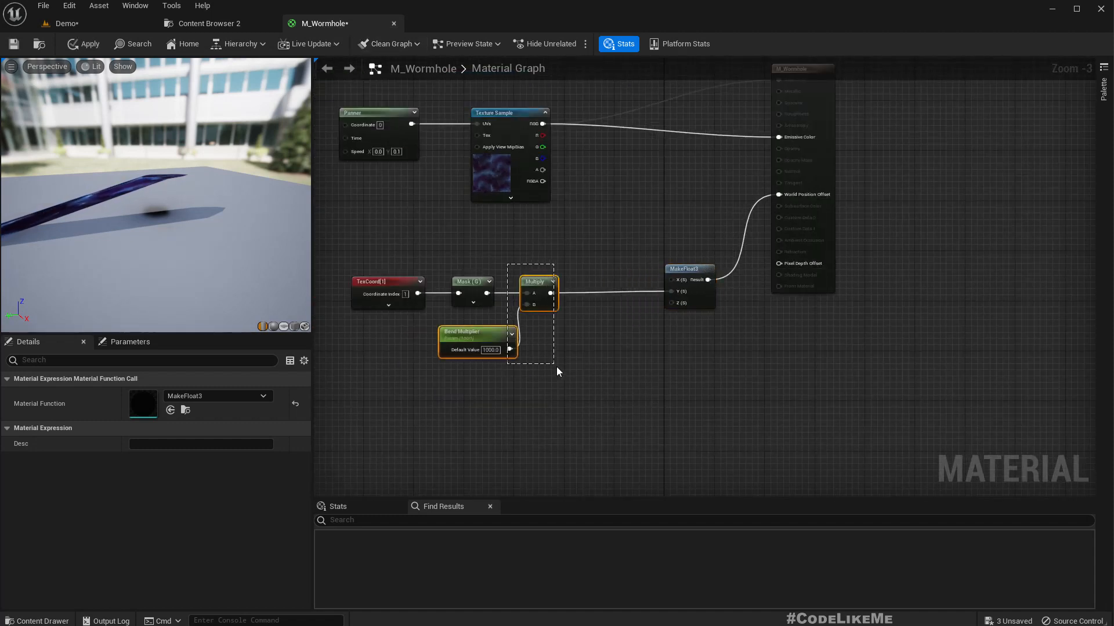
drag(555, 371, 556, 371)
drag(551, 284, 594, 284)
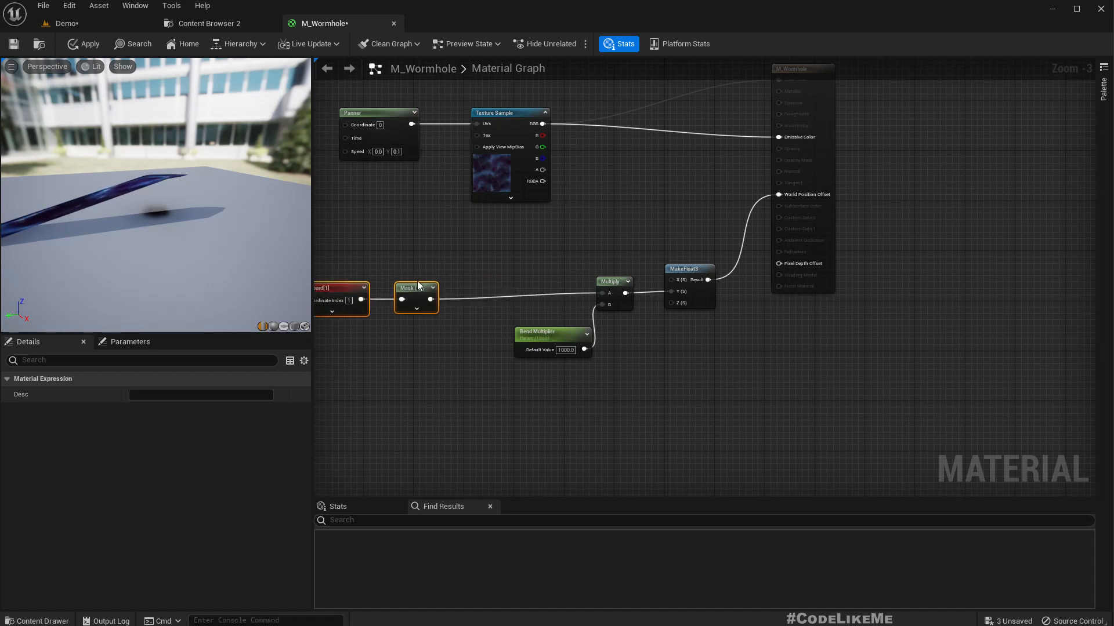
- Insert a Power node with exponent 2 between the G mask and the Multiply node's A input
click(418, 285)
drag(489, 298, 489, 295)
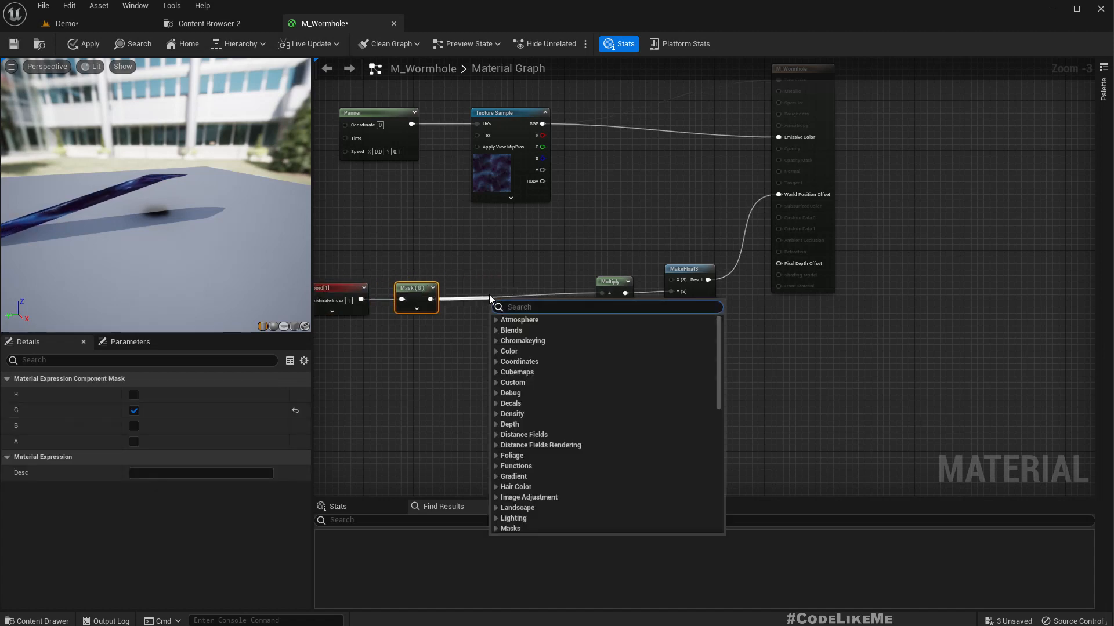
text(pow)
key(Return)
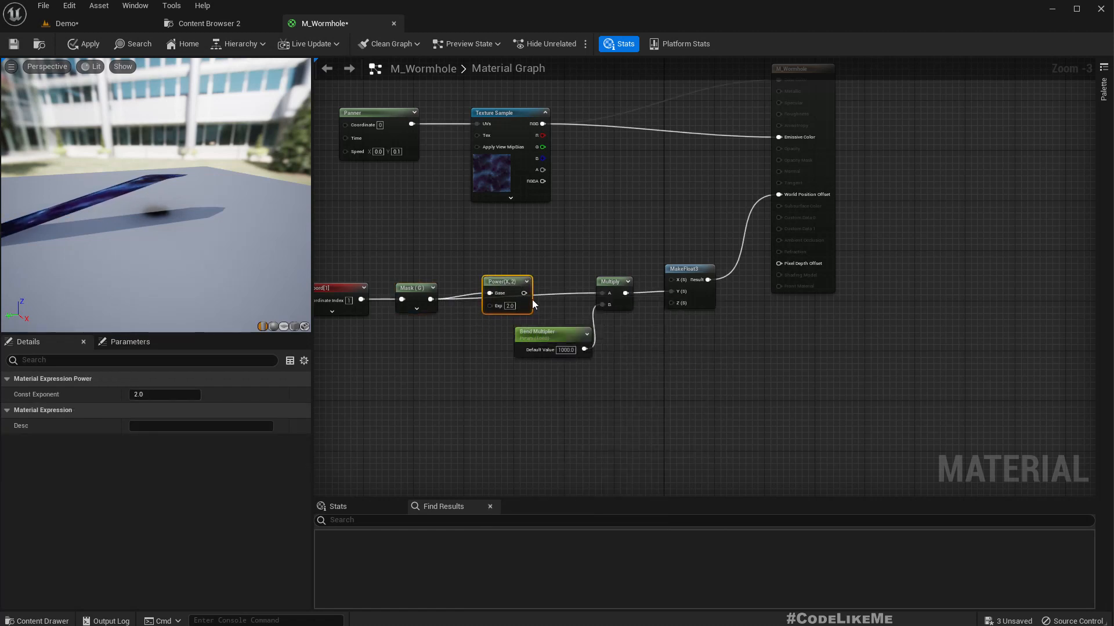
drag(541, 295, 608, 291)
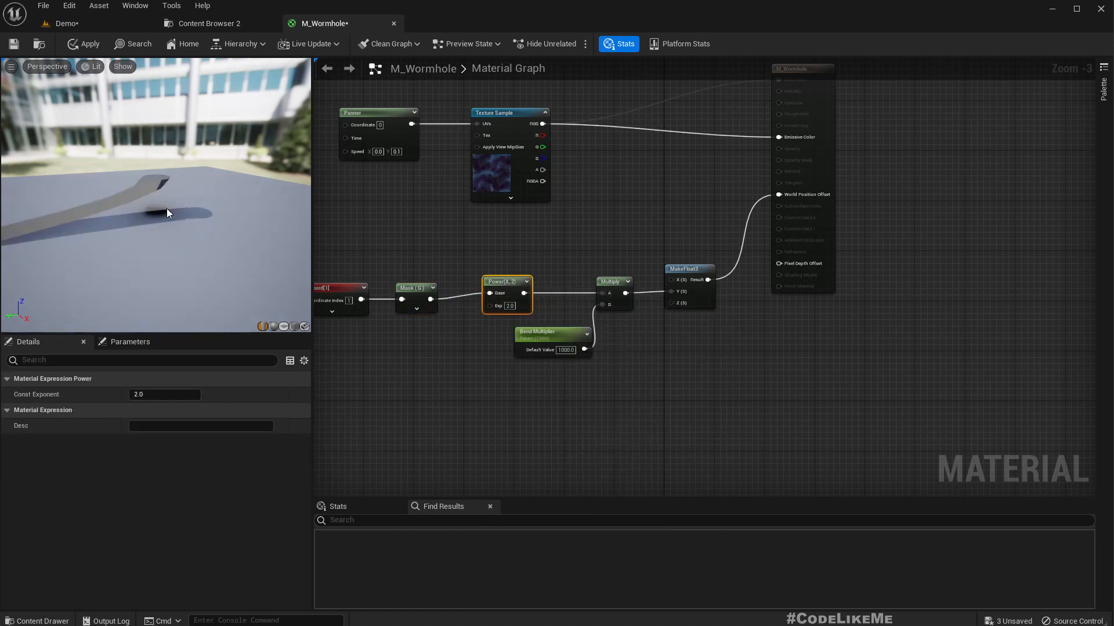
- Apply the material and look through the inside of the curved tube in the Demo level with editor overlays hidden
drag(134, 198, 65, 195)
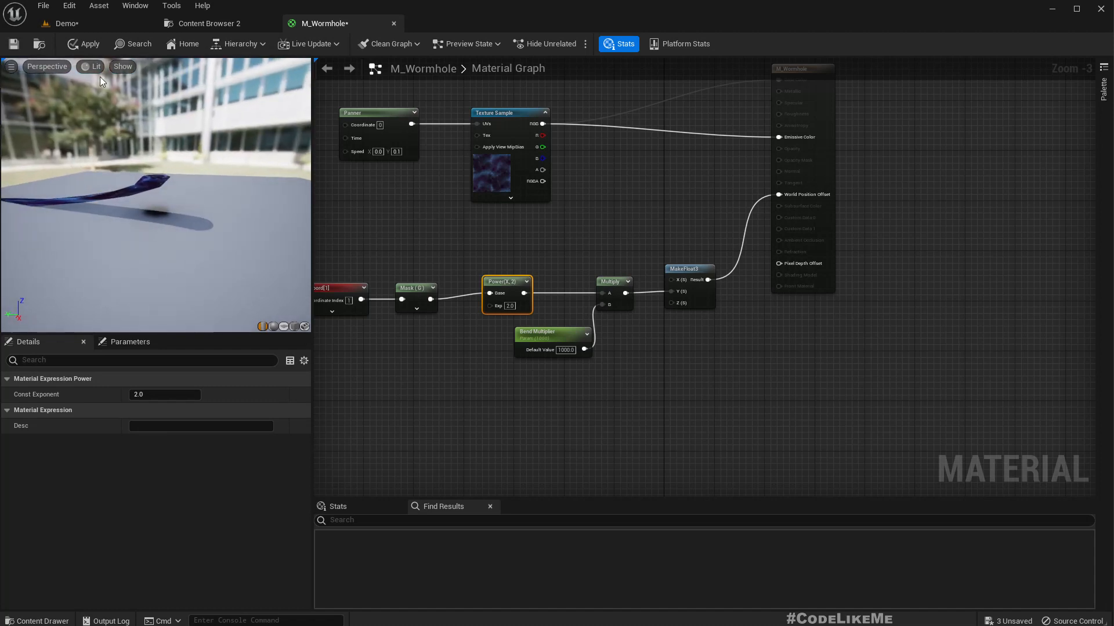
click(93, 46)
click(81, 26)
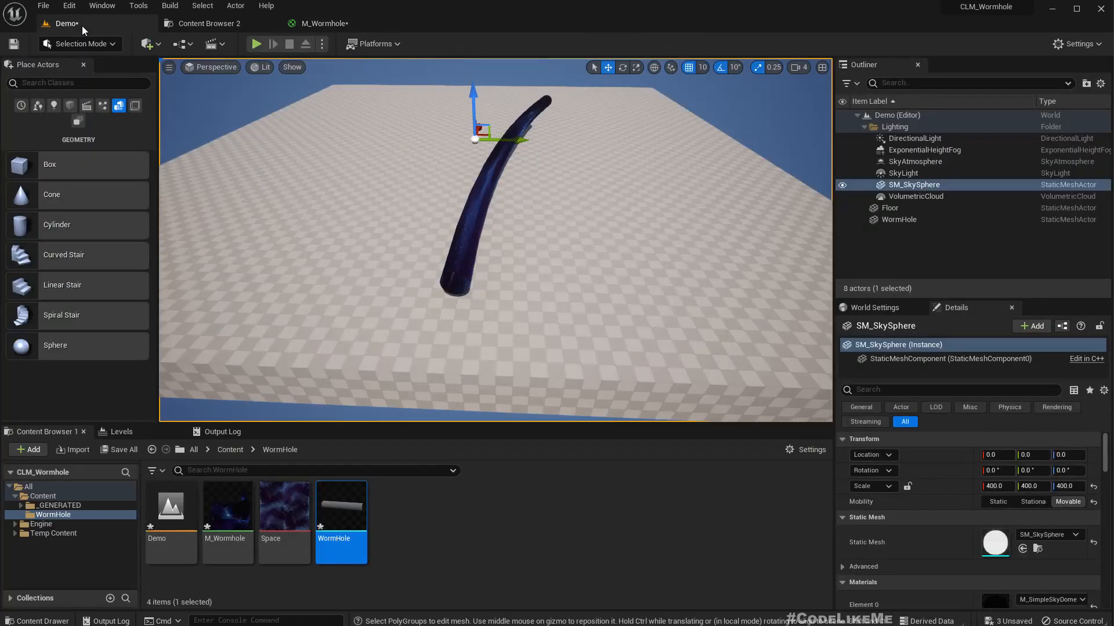
key(w)
right_drag(447, 211, 448, 123)
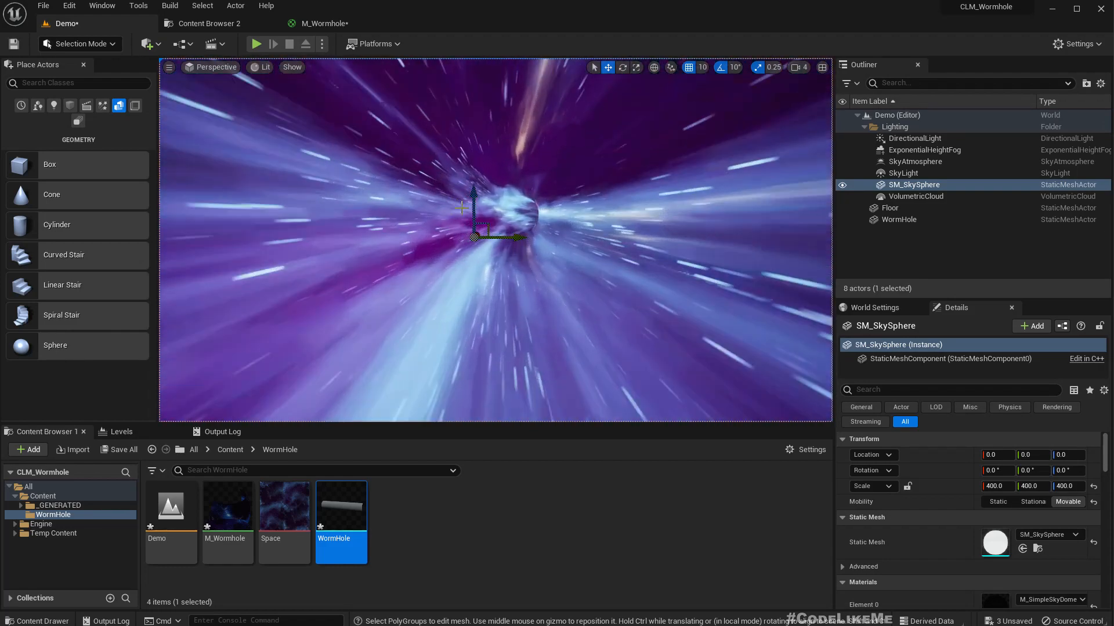
key(g)
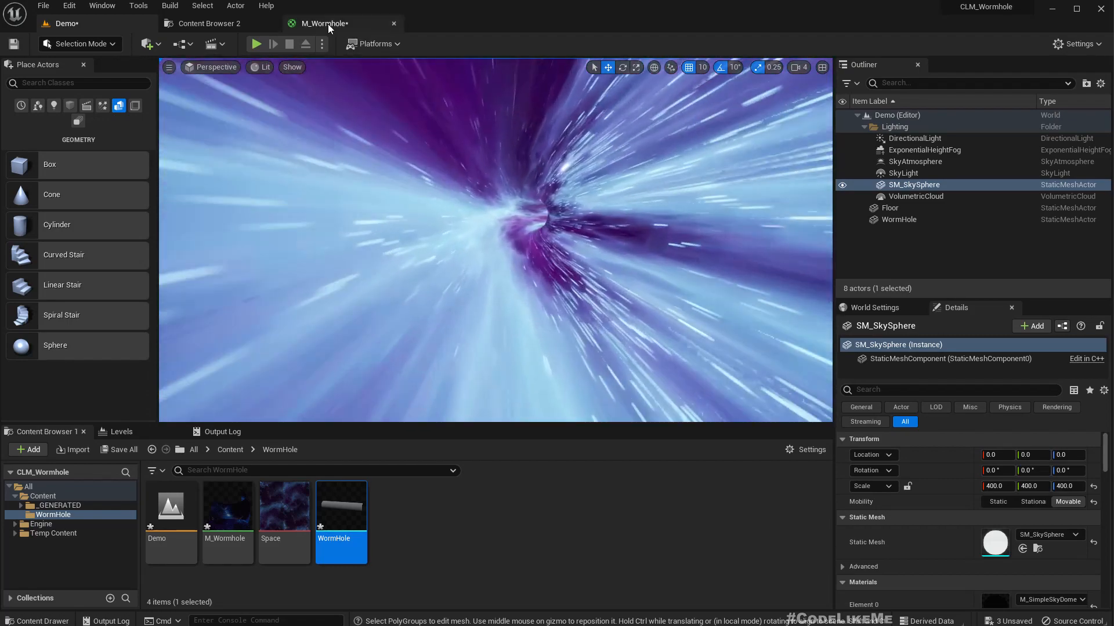
- In the M_Wormhole graph, move TexCoord, Mask, Power, Bend Multiplier and Multiply away from MakeFloat3 to open a gap
click(338, 24)
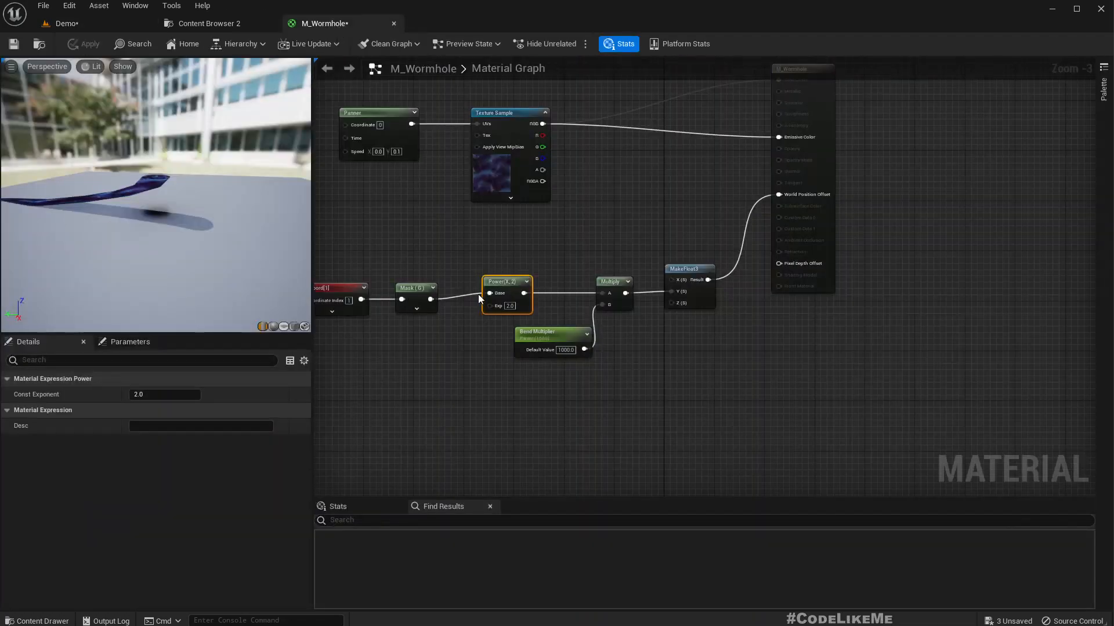
right_drag(456, 386, 570, 335)
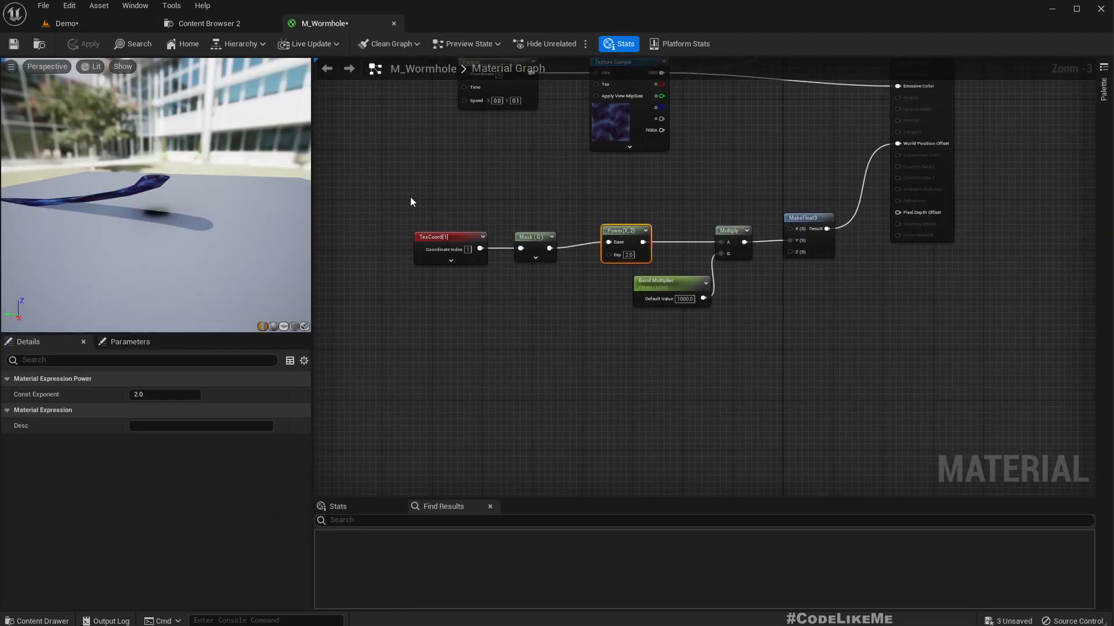
drag(409, 197, 572, 239)
click(556, 294)
drag(666, 282, 596, 296)
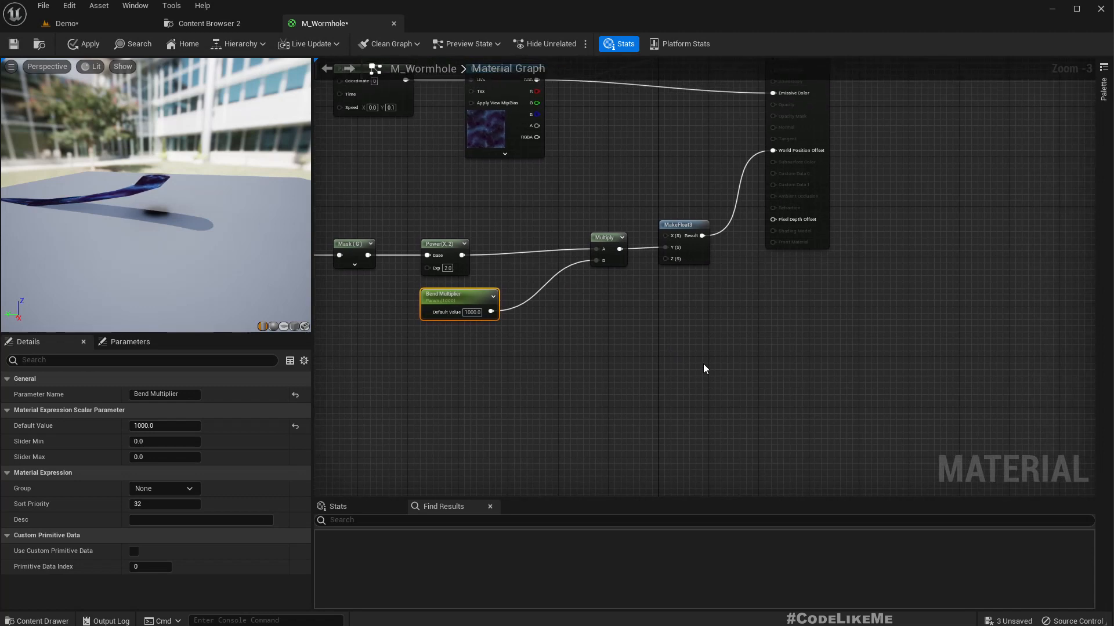
scroll(703, 364, down, 2)
click(769, 176)
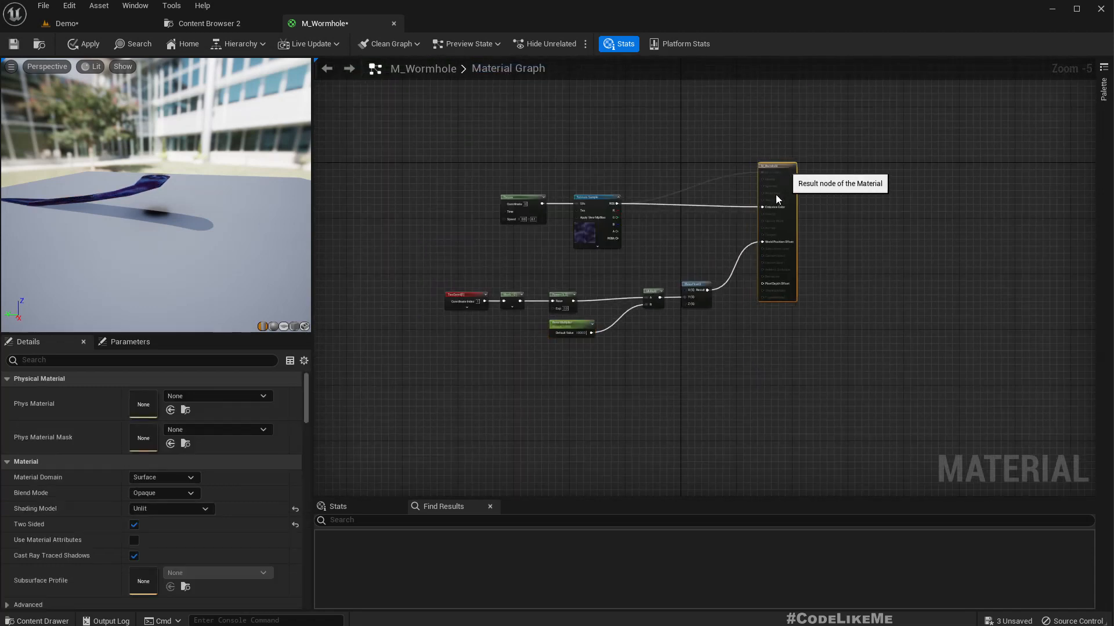
scroll(644, 367, up, 3)
drag(732, 248, 673, 256)
- Add a Sine node and place it below the Bend Multiplier parameter
right_click(615, 382)
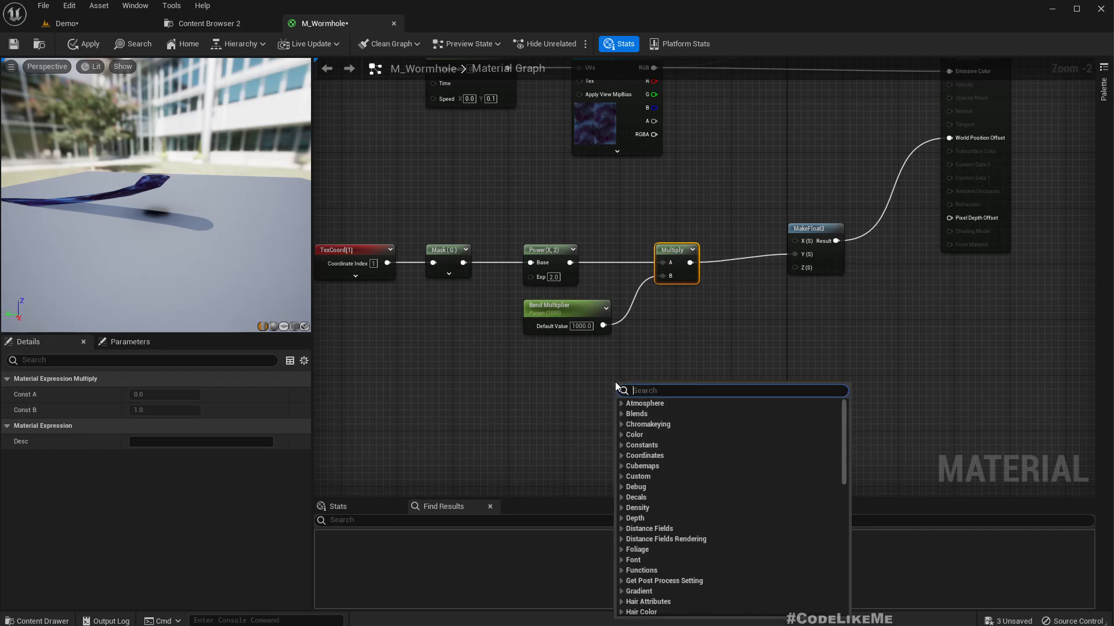
text(sin)
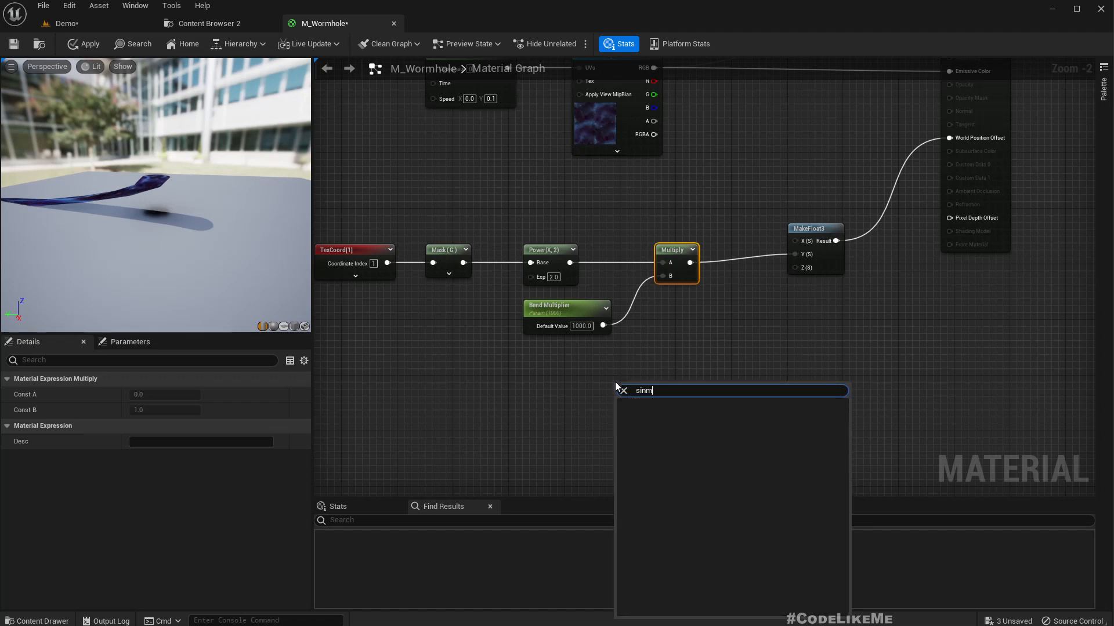
text(e)
key(Return)
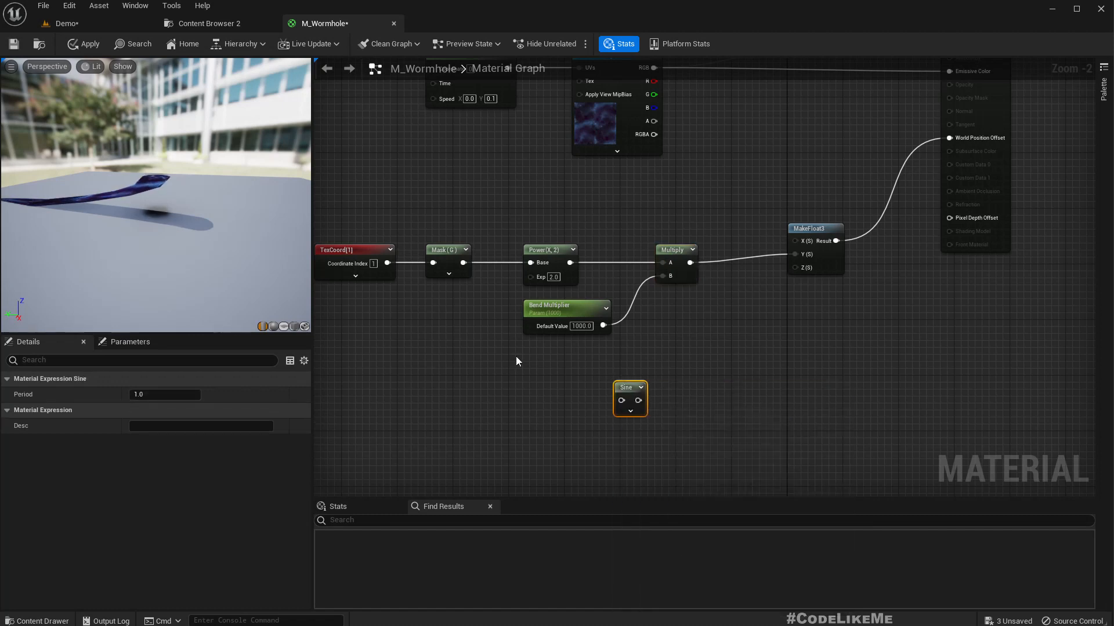
drag(606, 392, 593, 388)
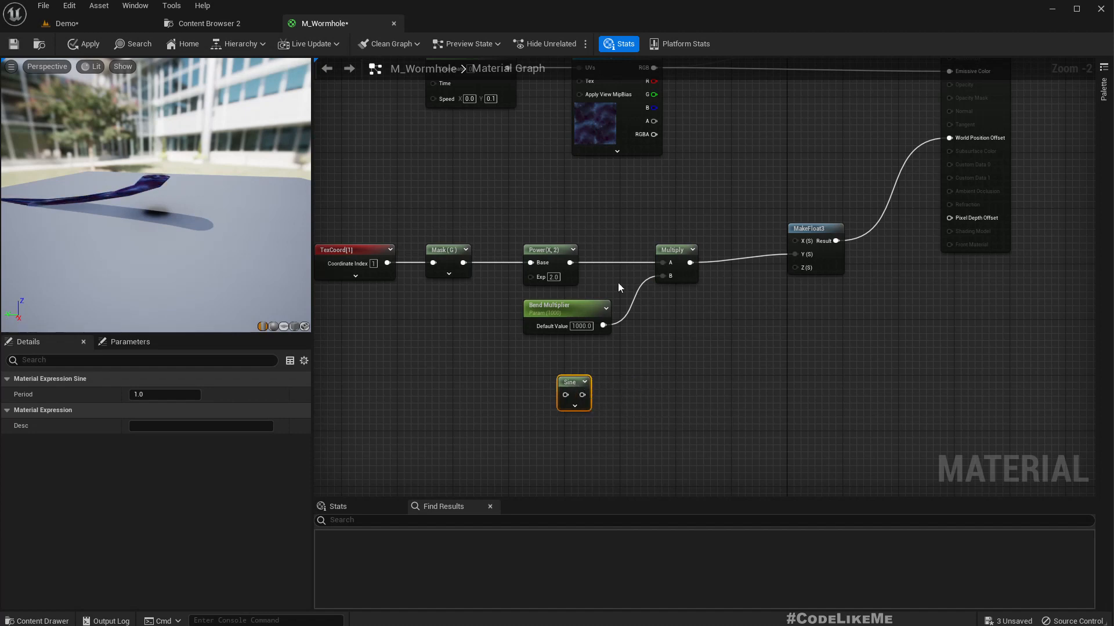
- Insert a second Multiply node between the existing Multiply and MakeFloat3's Y input, lined up with its neighbours
drag(689, 264, 794, 254)
text(*)
key(Return)
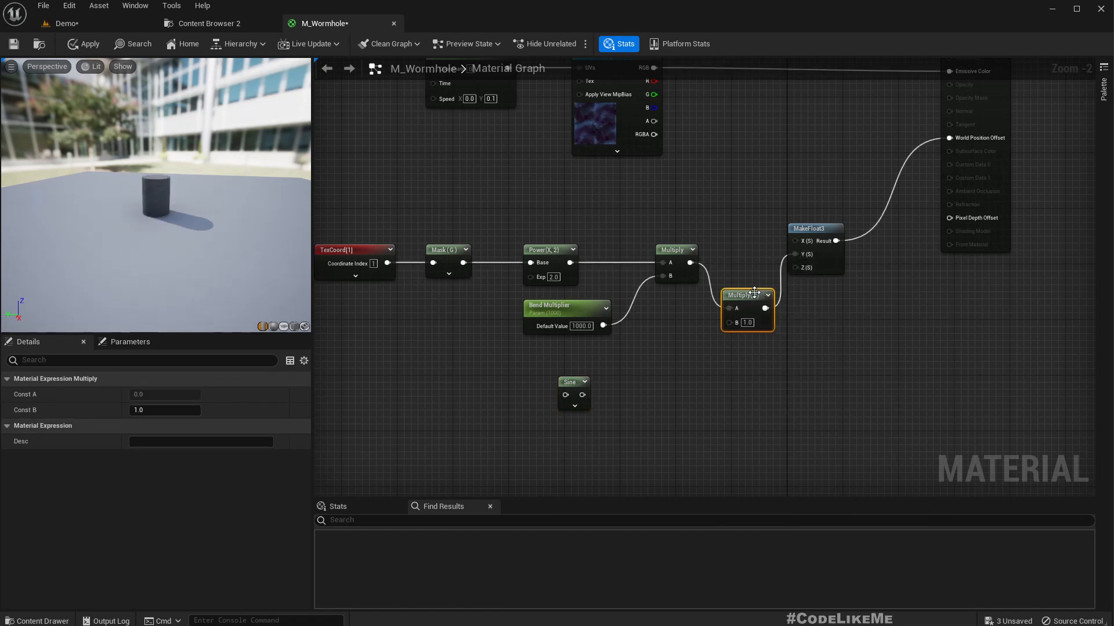
drag(754, 292, 757, 261)
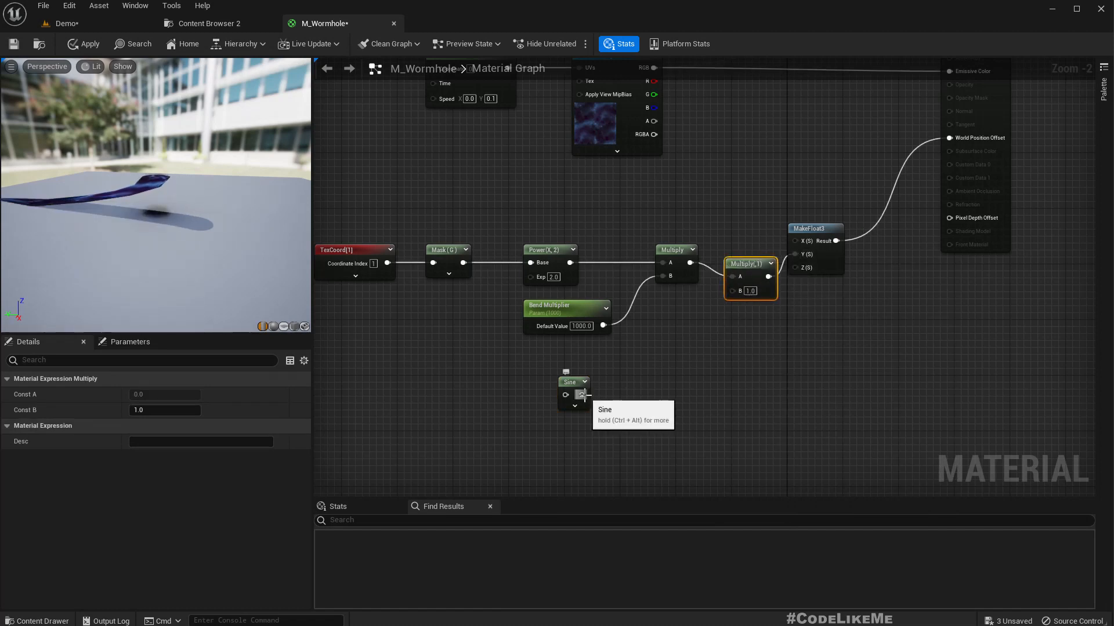
- Connect Sine to the second Multiply's B input, feed it from a new Time node, and view the motion in the Demo level
drag(582, 395, 735, 299)
right_drag(647, 392, 699, 384)
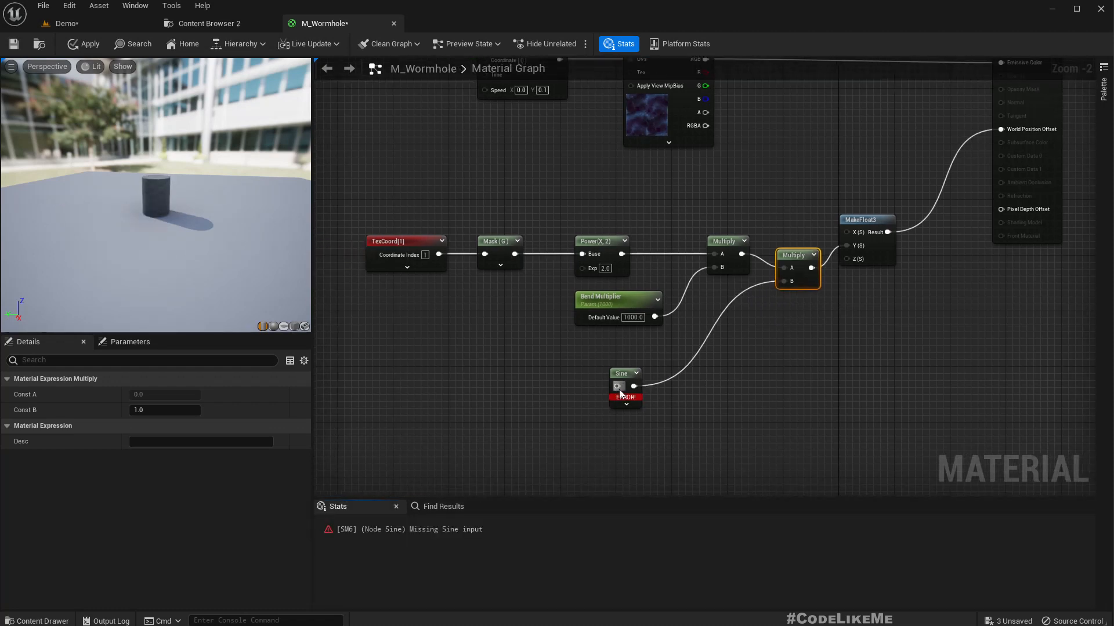
drag(617, 386, 531, 389)
text(time)
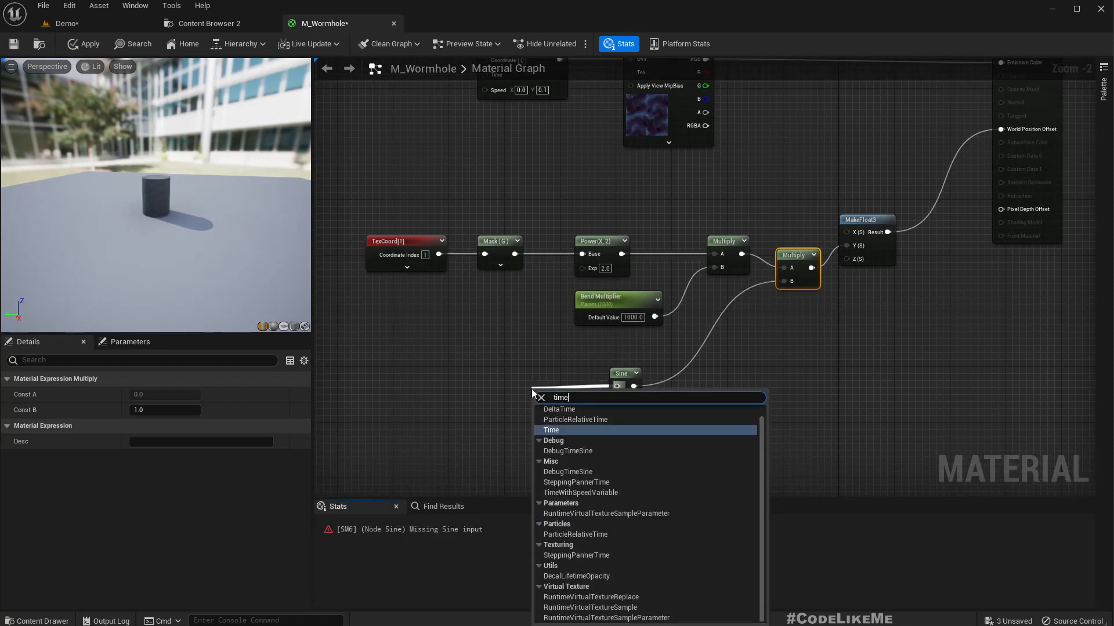
key(Return)
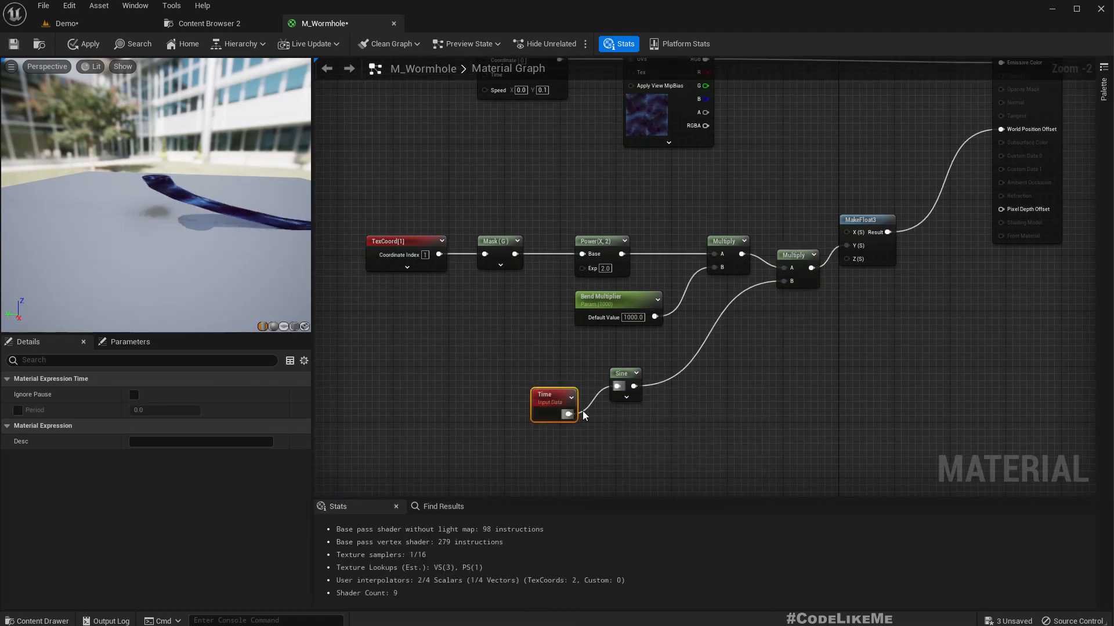
drag(536, 398, 460, 369)
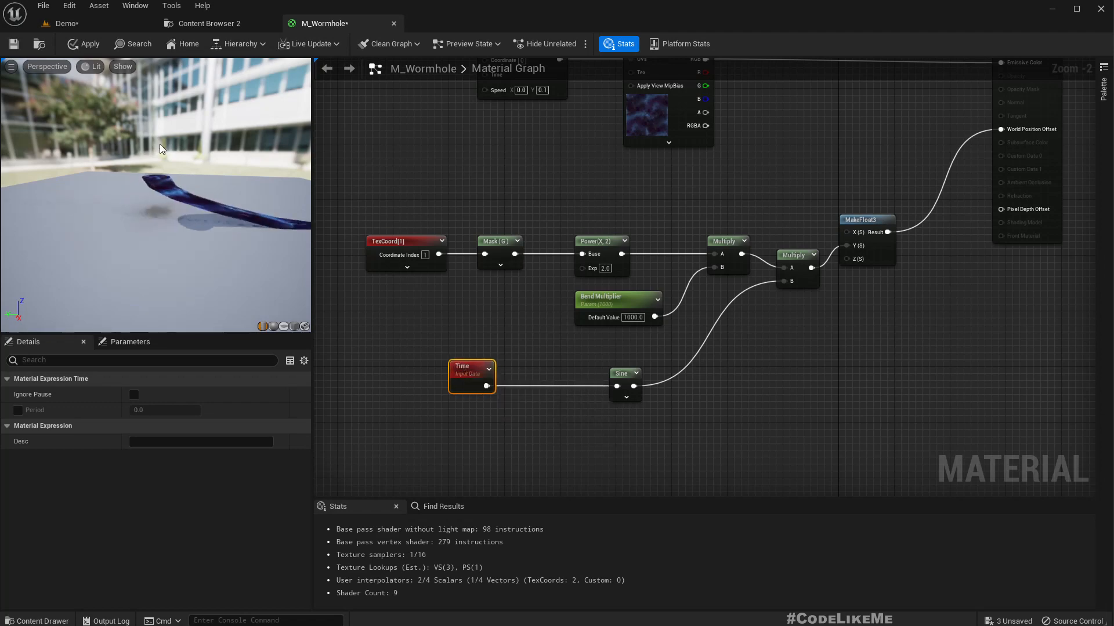
click(65, 24)
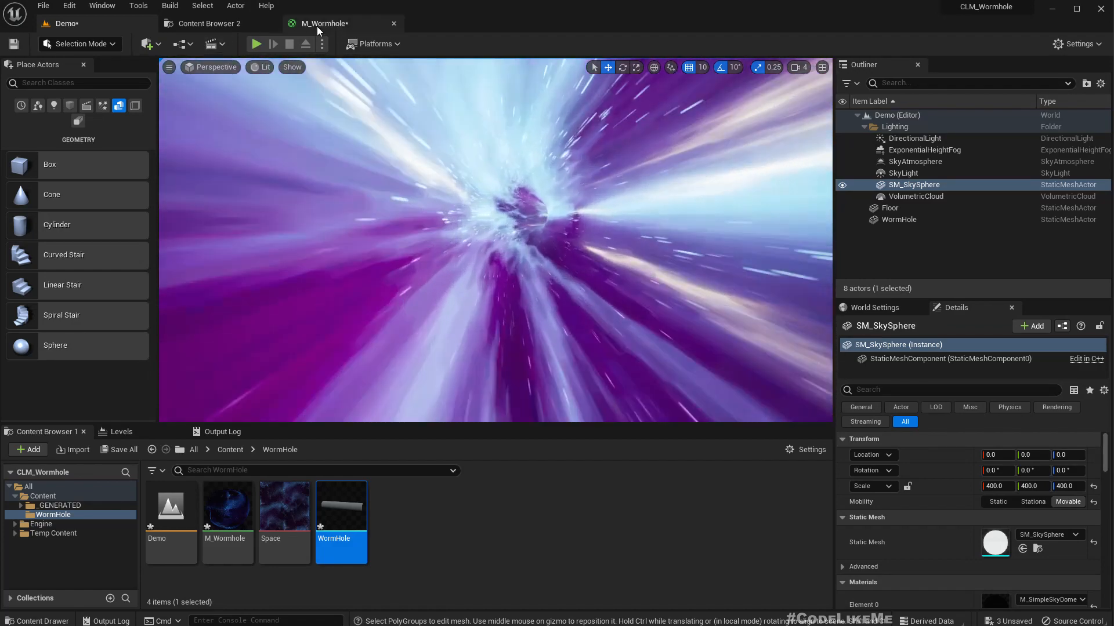
- Set the Sine node's Period to 10 in M_Wormhole and view the slower bending inside the tube
click(317, 25)
click(624, 384)
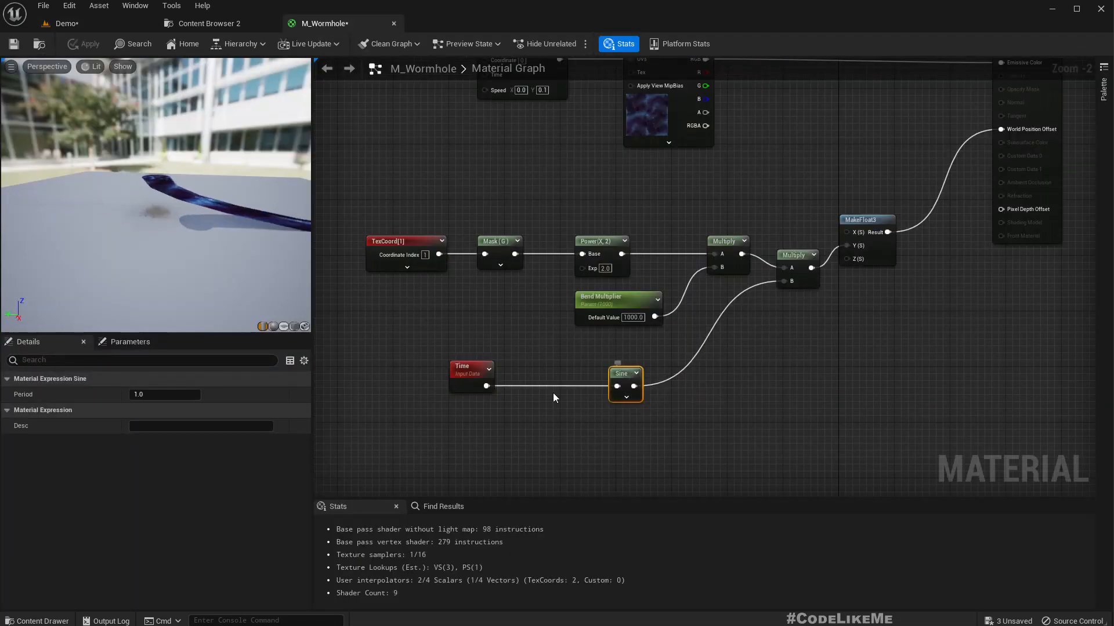
click(160, 395)
text(10)
key(Return)
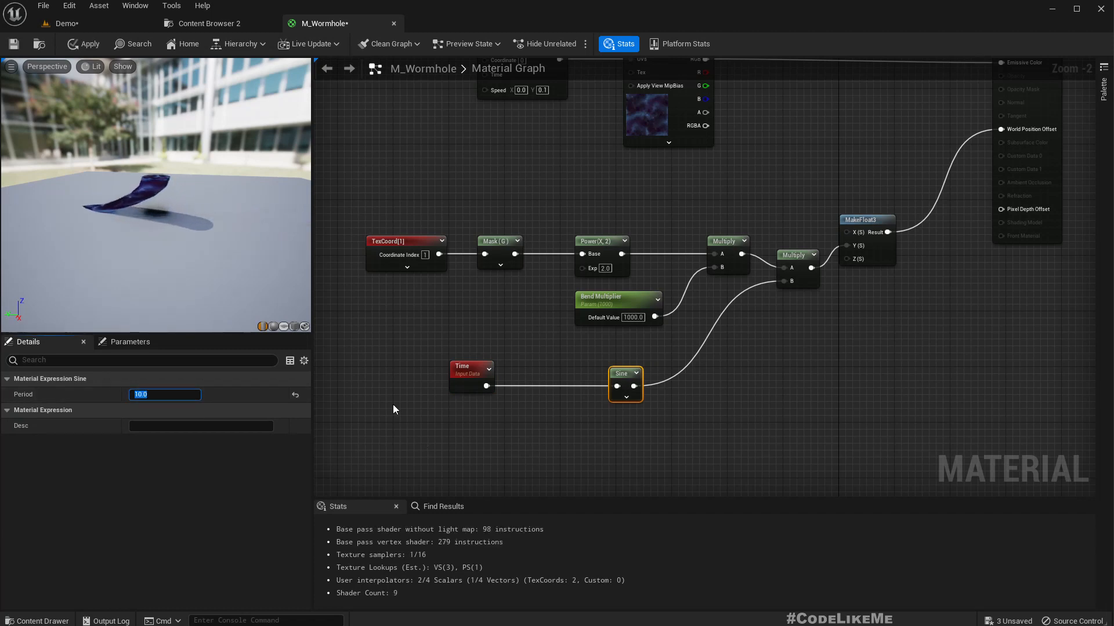
click(654, 484)
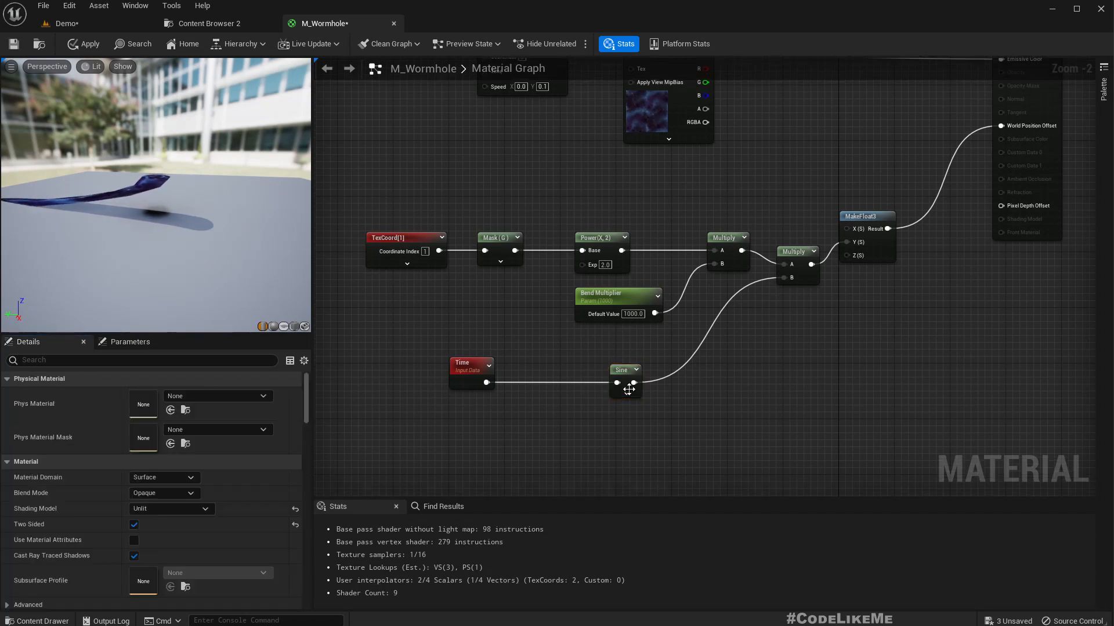
click(627, 367)
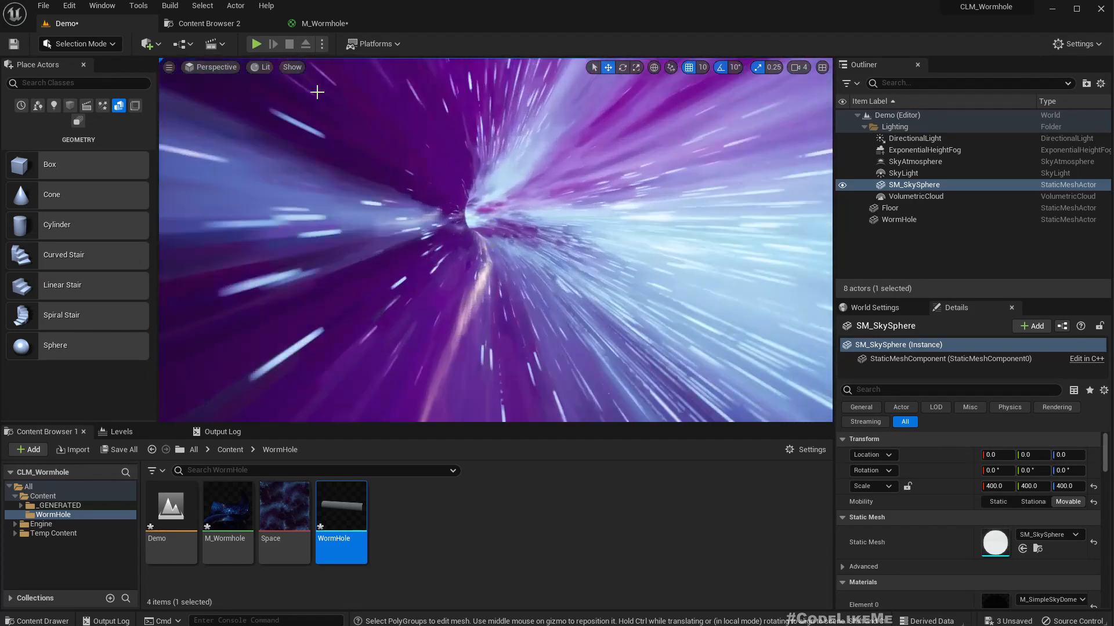
- Duplicate the Sine node beneath the original, connect Time to the copy, and set its Period to 5
click(390, 24)
right_drag(561, 378, 516, 357)
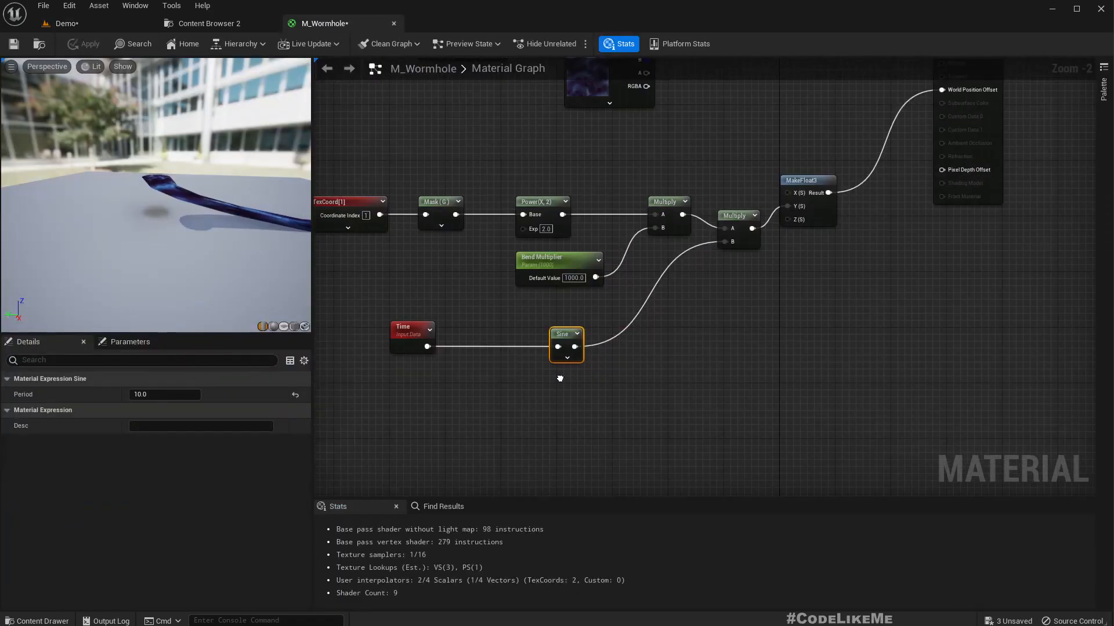
click(575, 421)
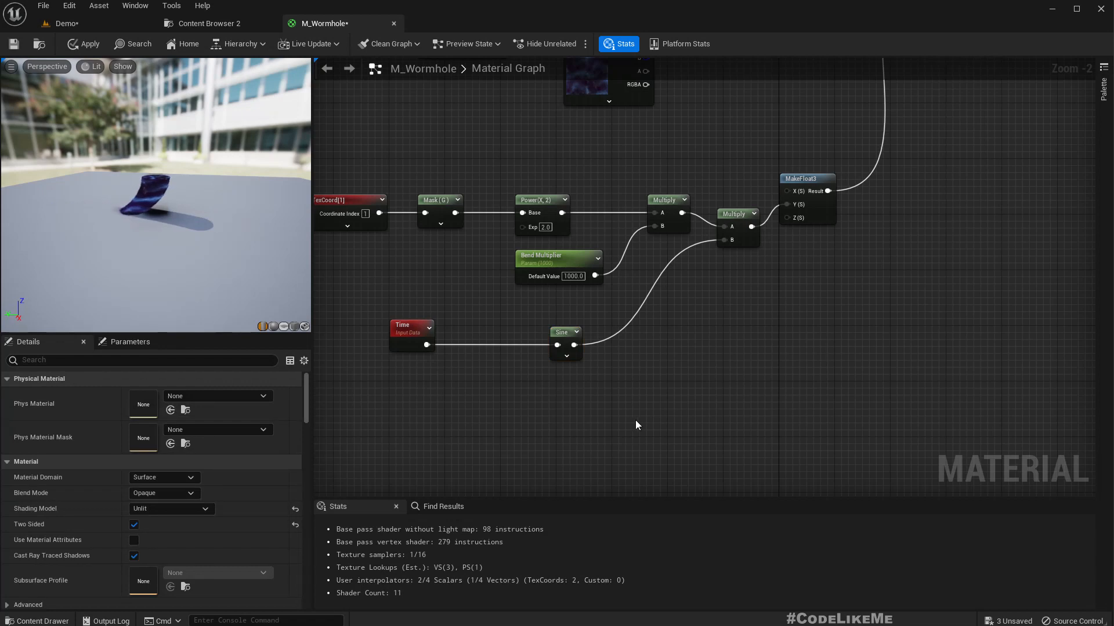
click(562, 334)
key(ctrl+c)
key(ctrl+v)
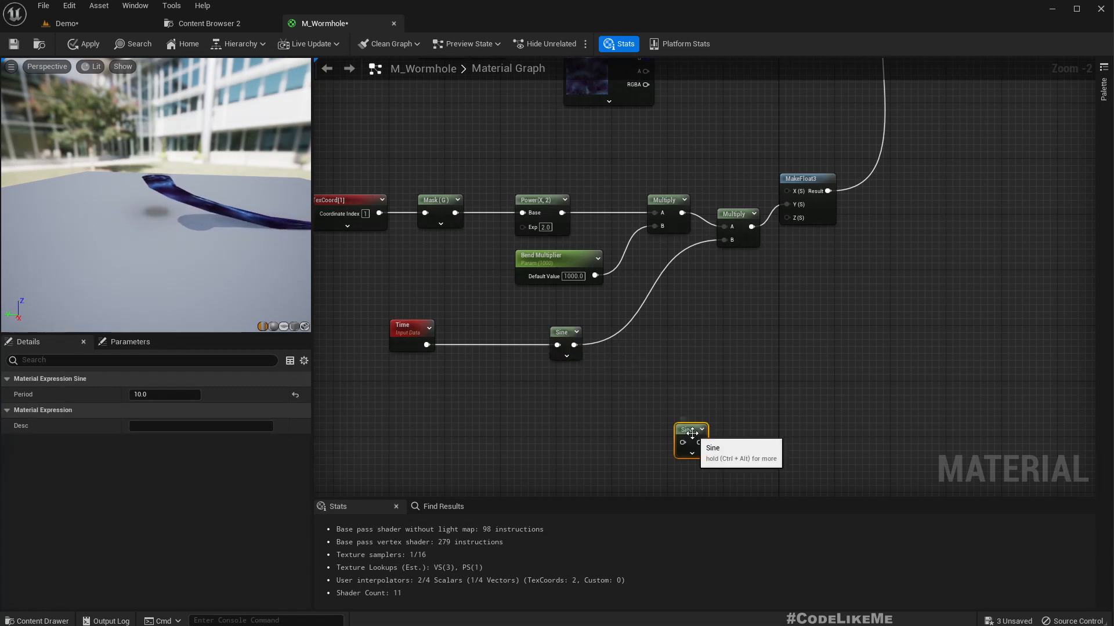
drag(691, 432, 572, 384)
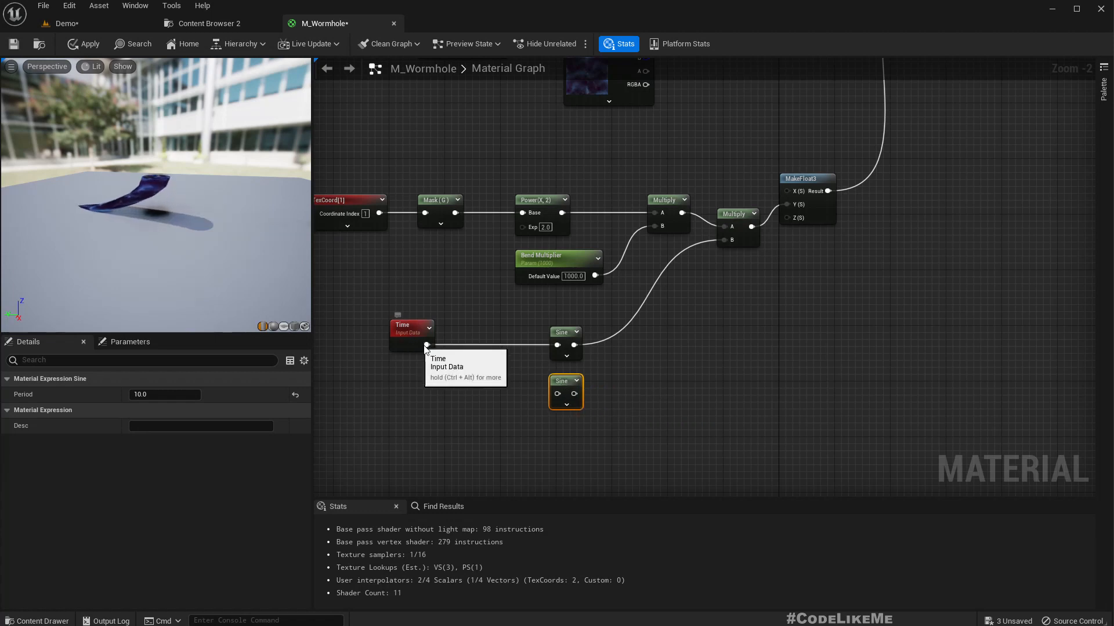
drag(427, 345, 554, 395)
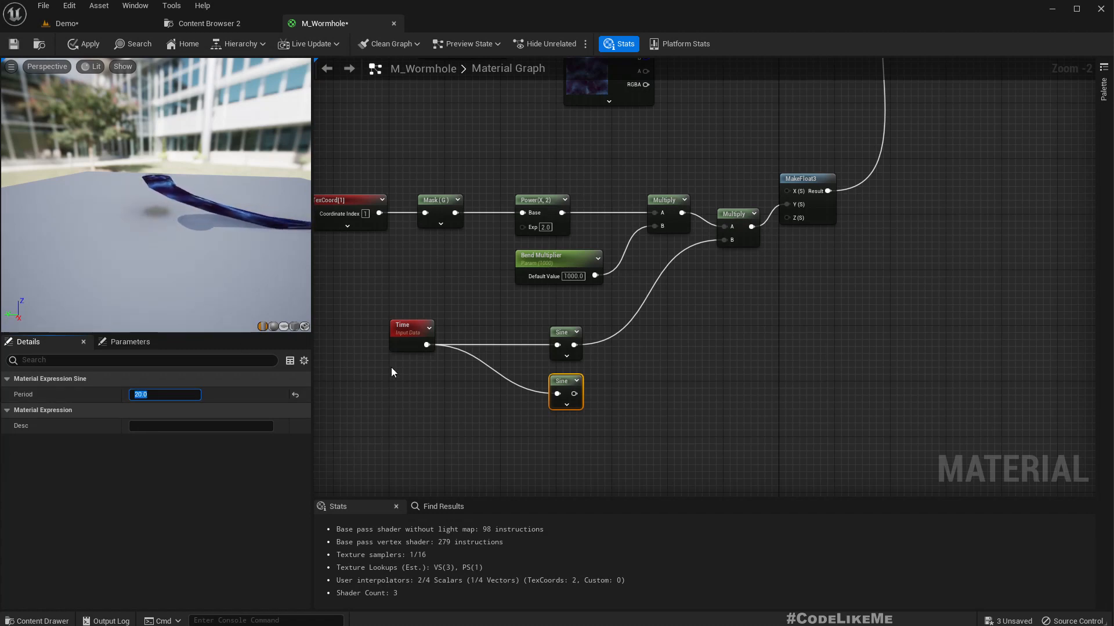
text(5)
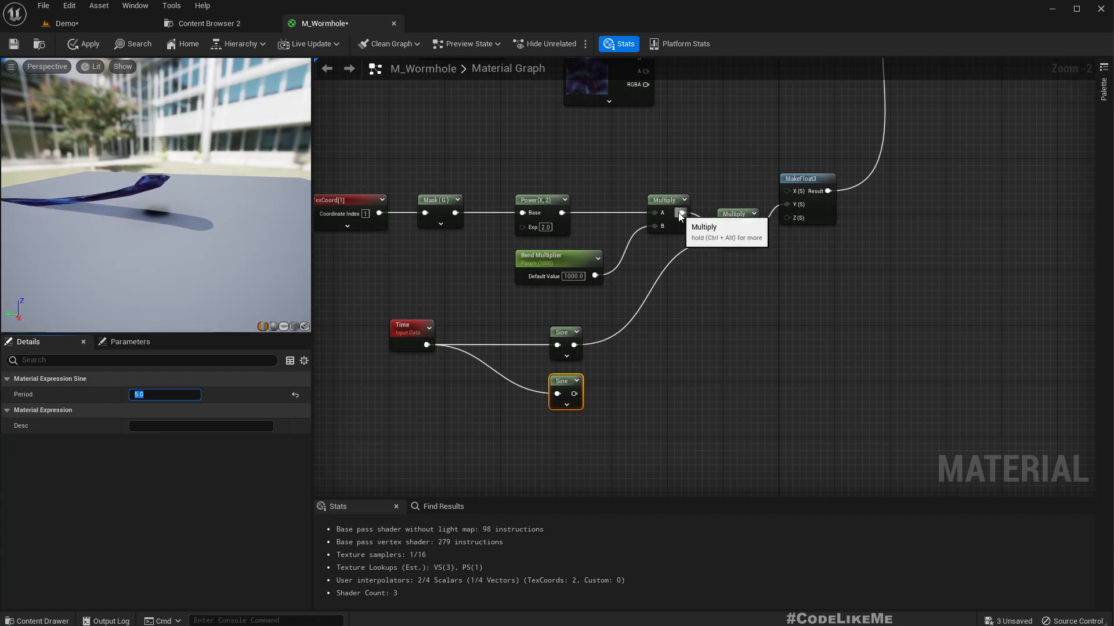
- Multiply the bend result by the second Sine, connect the product to MakeFloat3's Z input, and apply the material
drag(682, 213, 714, 306)
text(multiply)
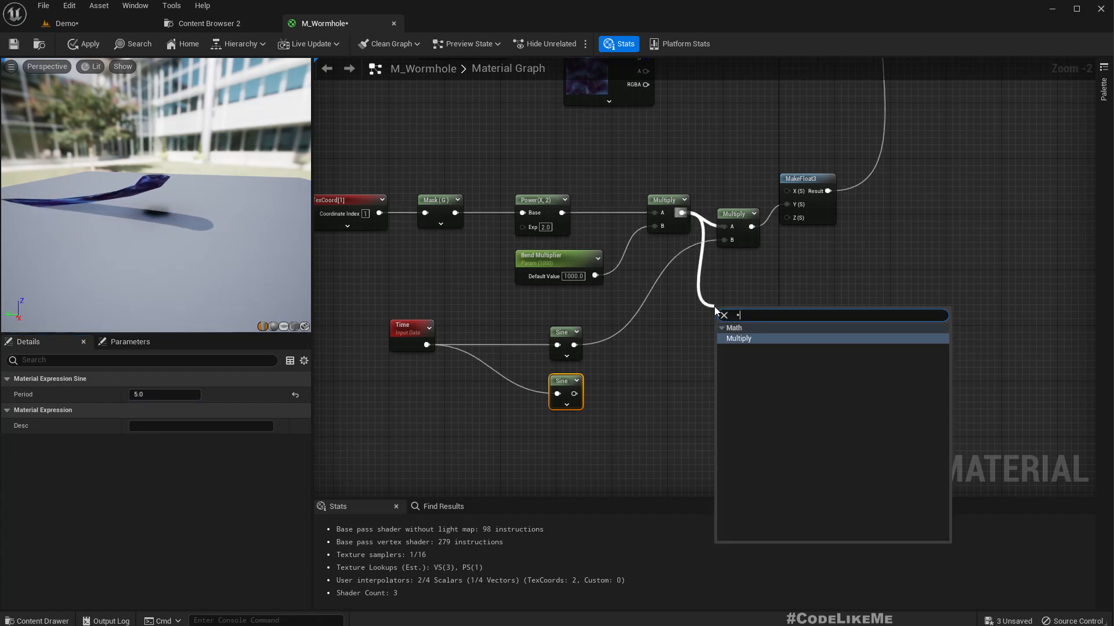
key(Return)
drag(573, 394, 798, 217)
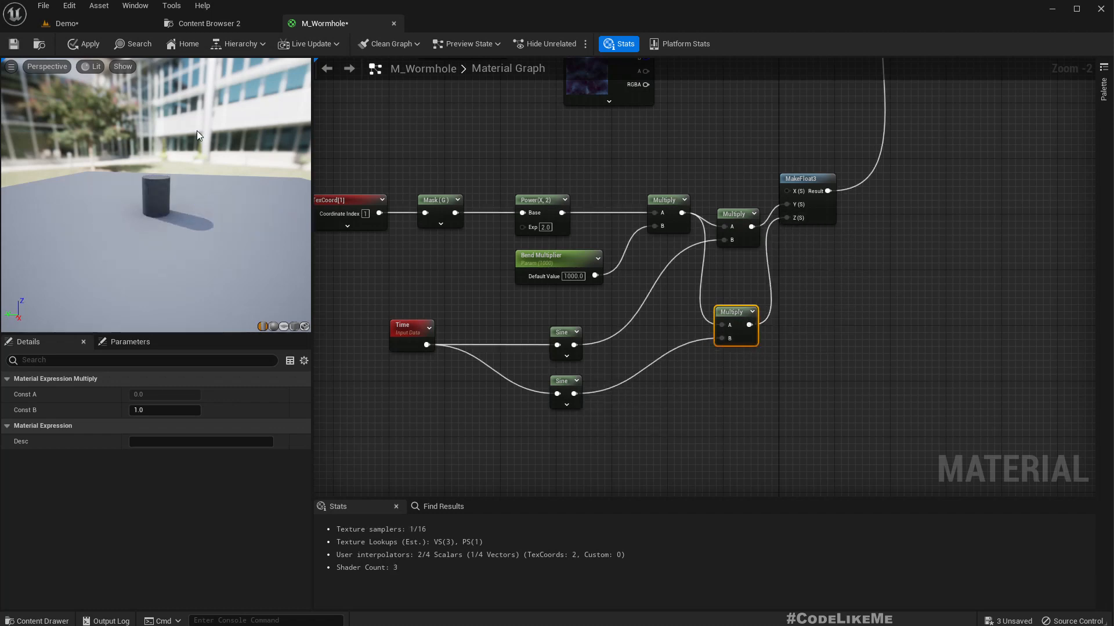
click(85, 44)
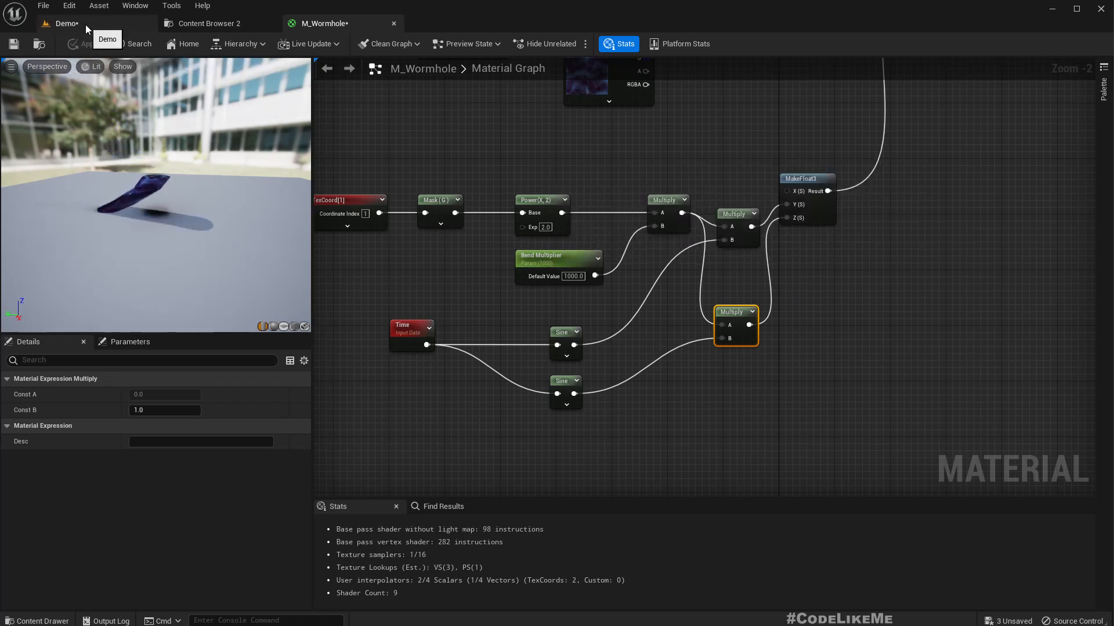
- Delete the Floor actor from the Demo level and return to the view inside the wormhole tube
click(85, 25)
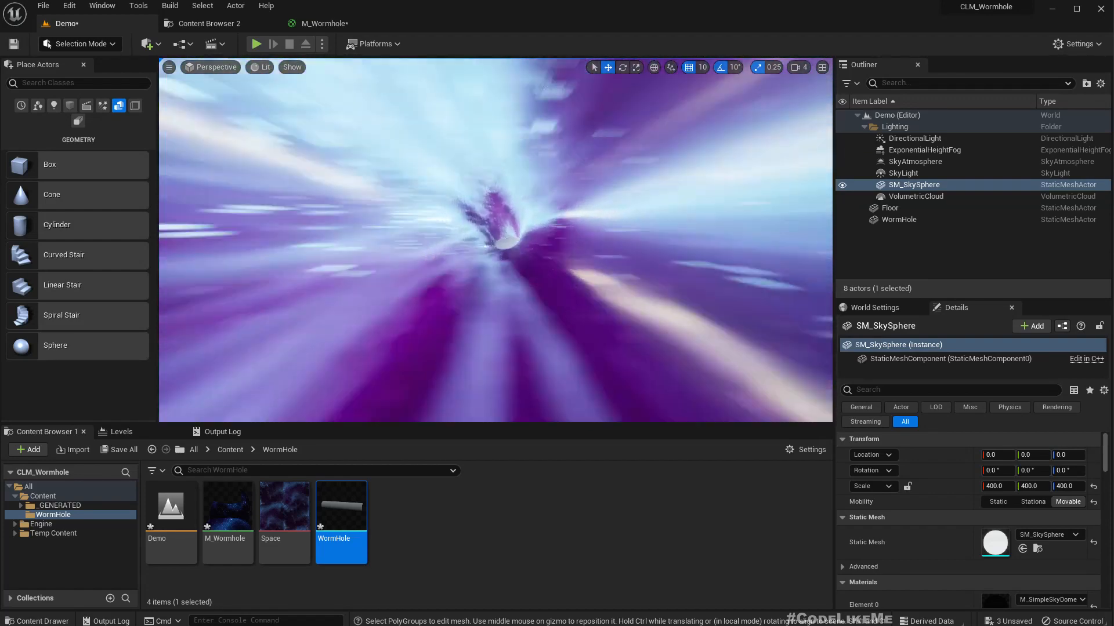
right_drag(420, 224, 420, 223)
key(d)
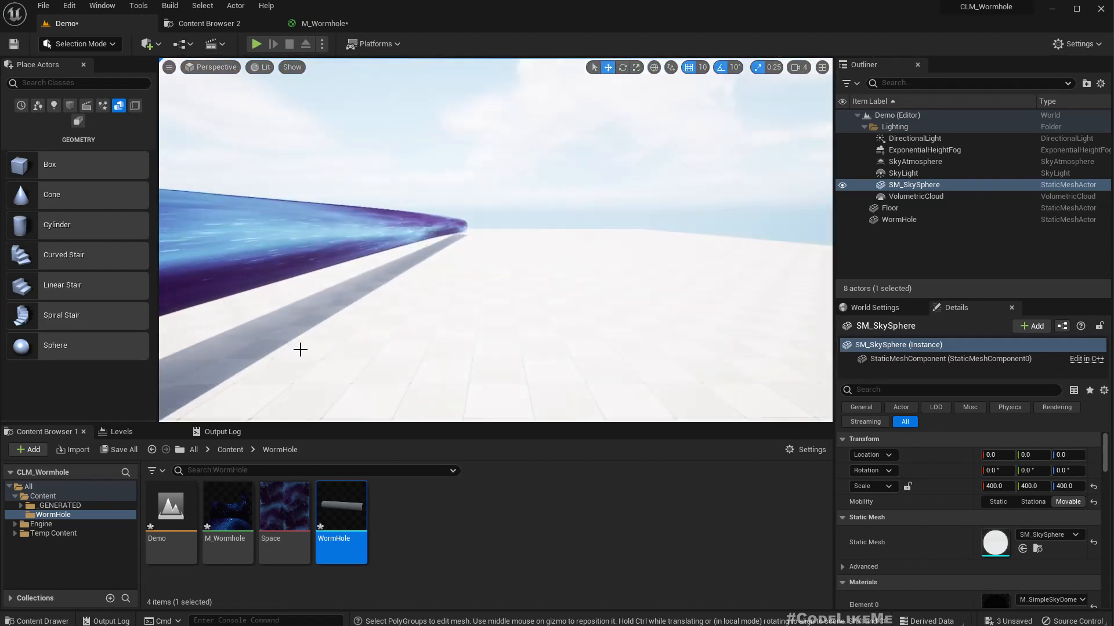
click(304, 358)
key(Delete)
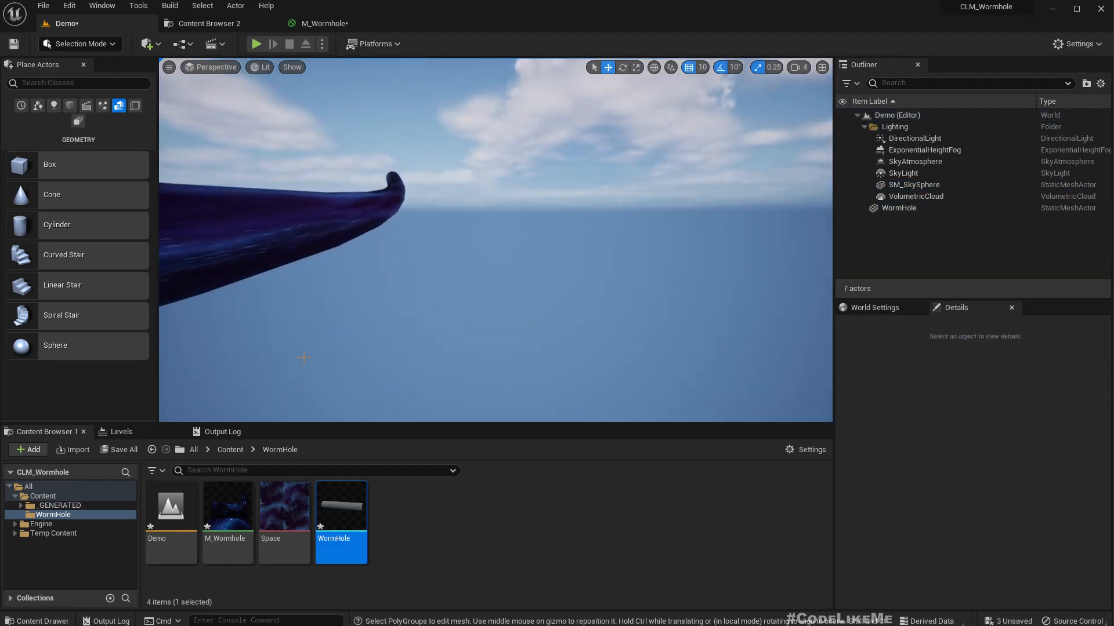
key(a)
right_drag(304, 357, 304, 358)
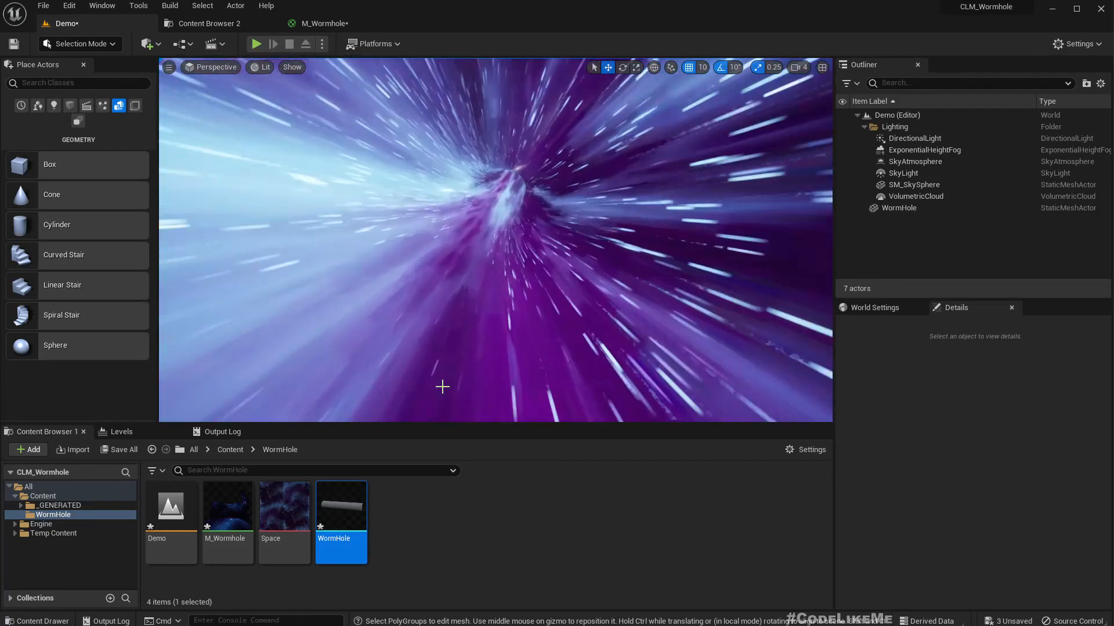
- Lock the WormHole actor's scale proportions and set its Z scale to 2
click(442, 387)
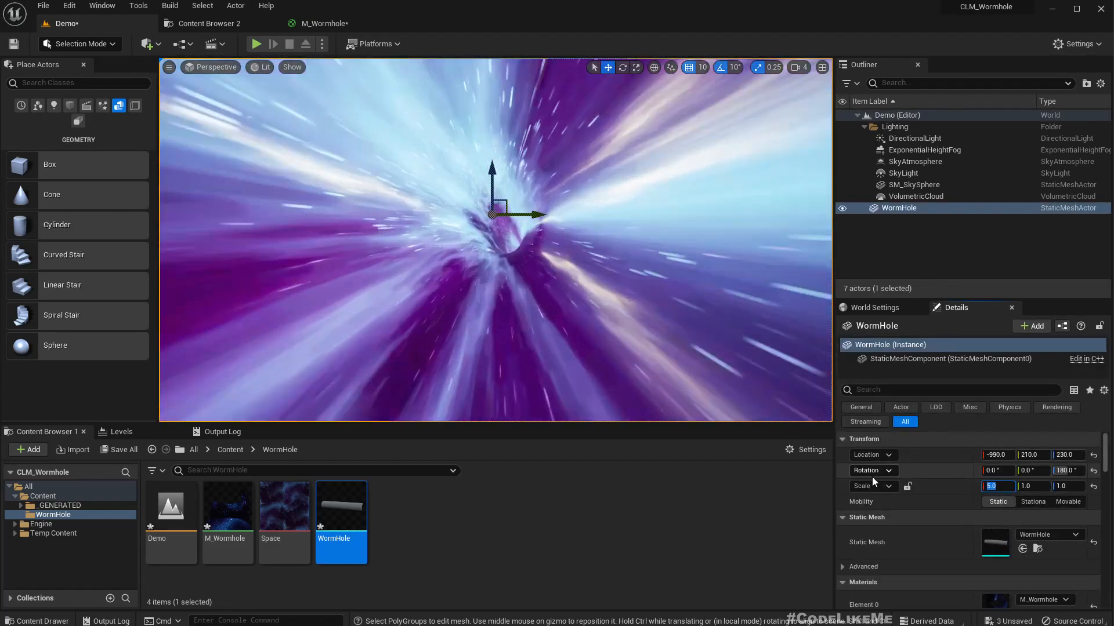
click(997, 486)
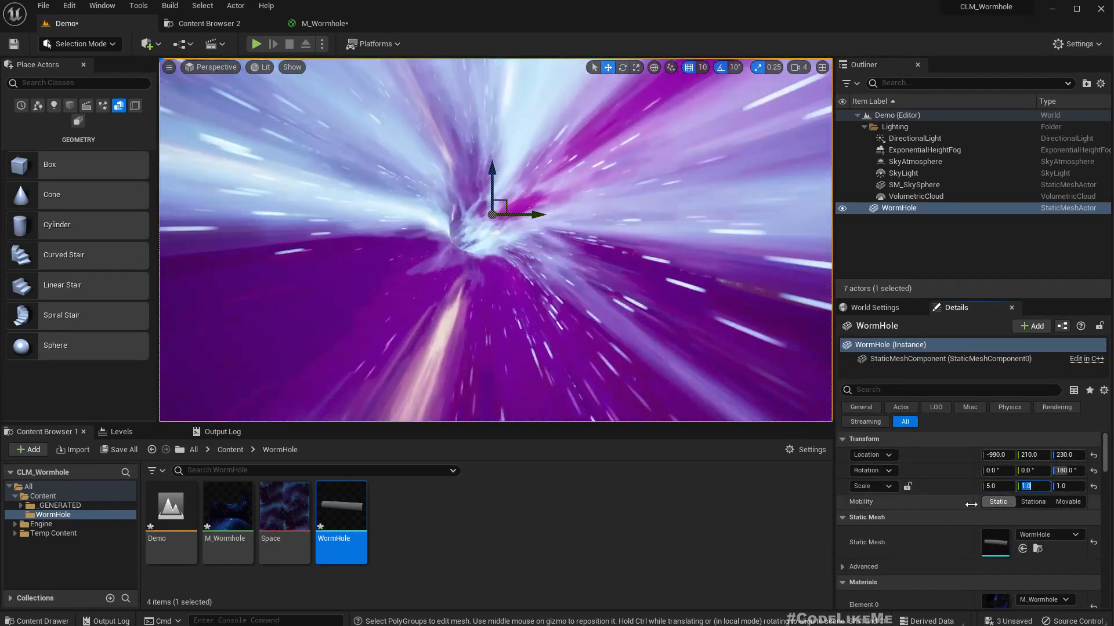
click(907, 486)
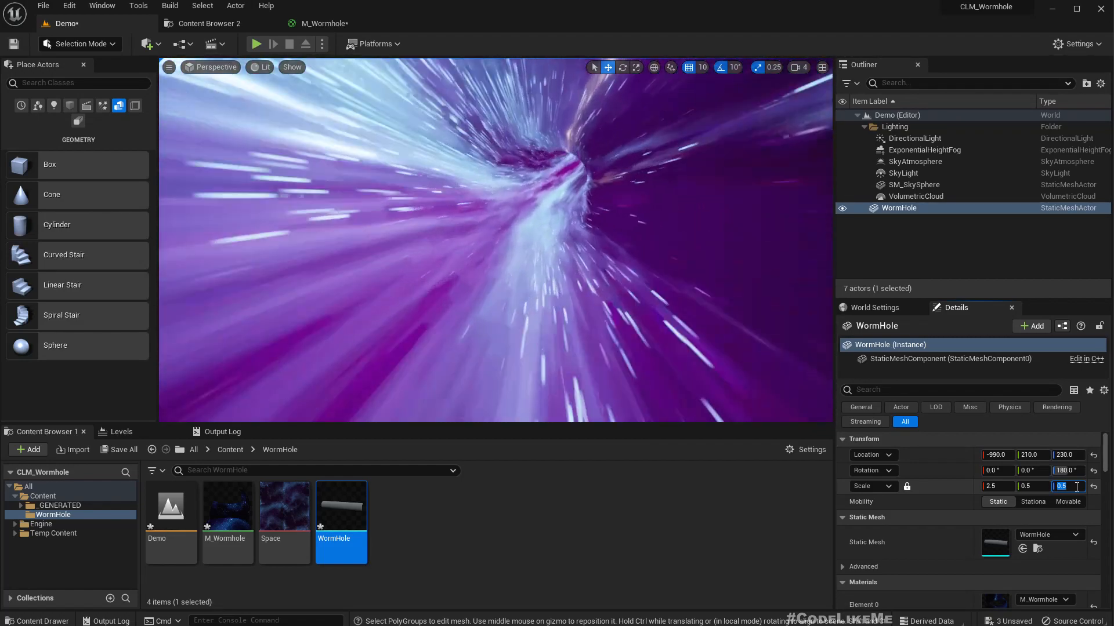
text(2)
key(Return)
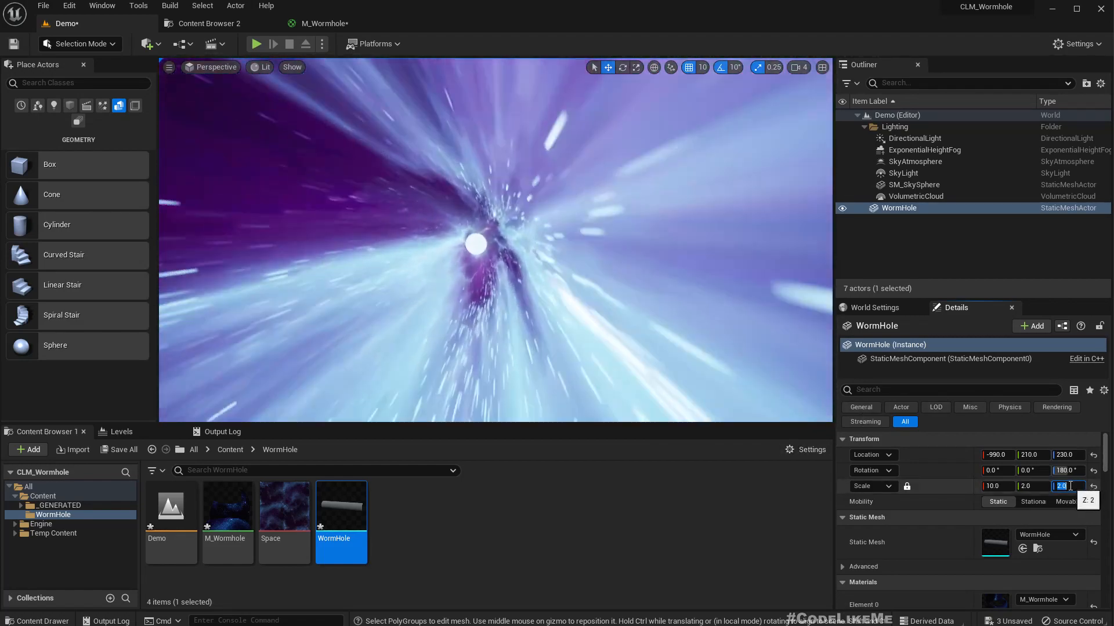
- Try a proportional Z scale of 0.5 on the WormHole actor, then return it to 2
text(0.5)
key(Return)
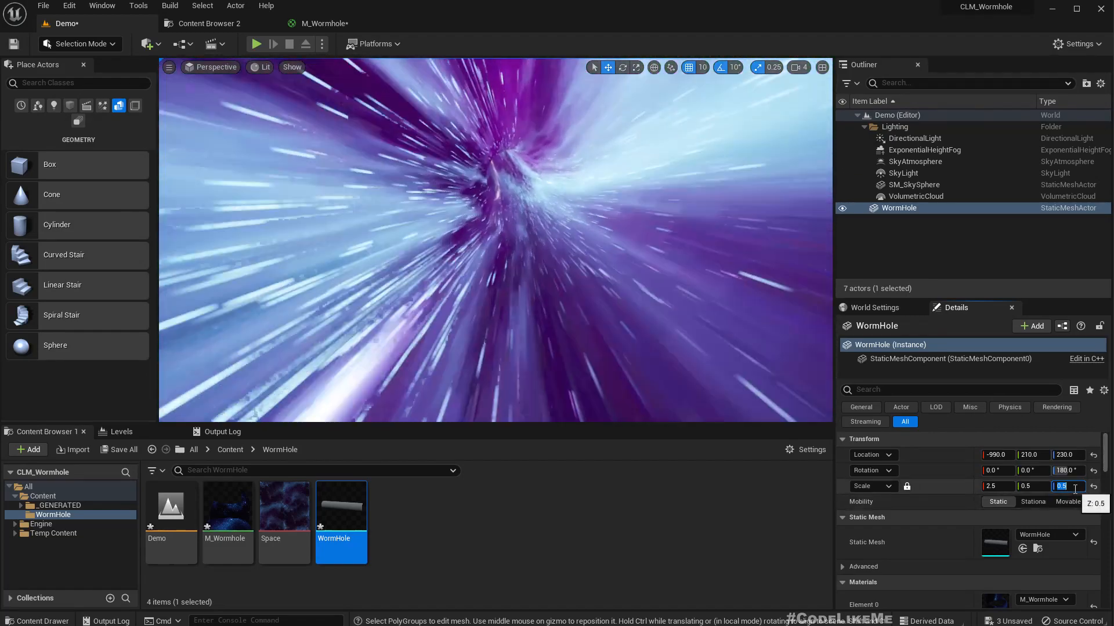
text(2)
key(Return)
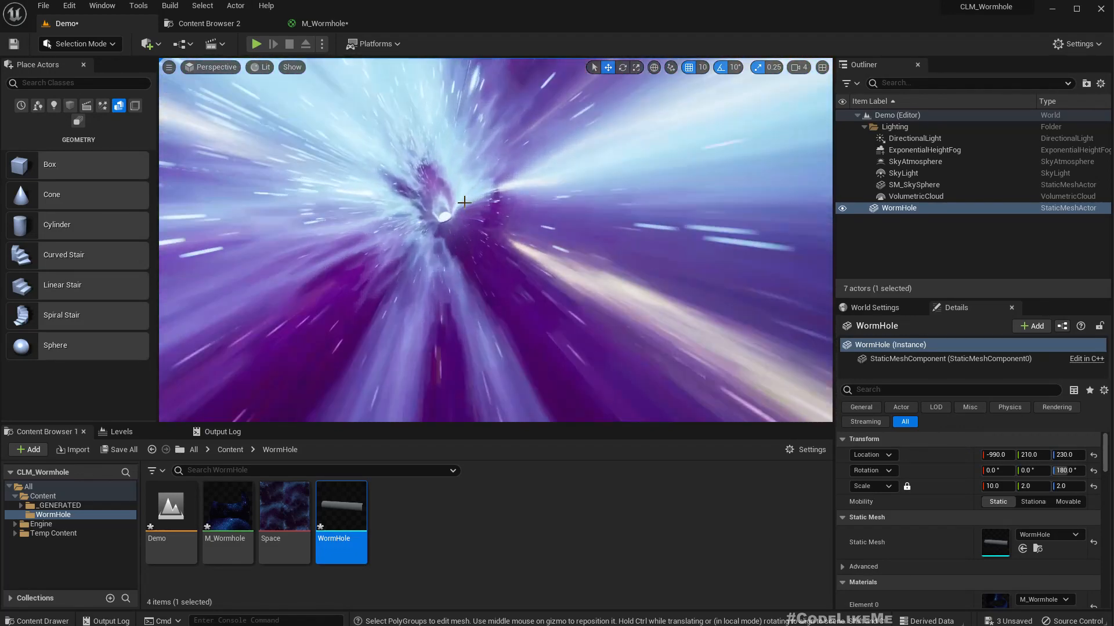
- Place a Plane shape in the level beside the wormhole tube
right_drag(464, 203, 498, 211)
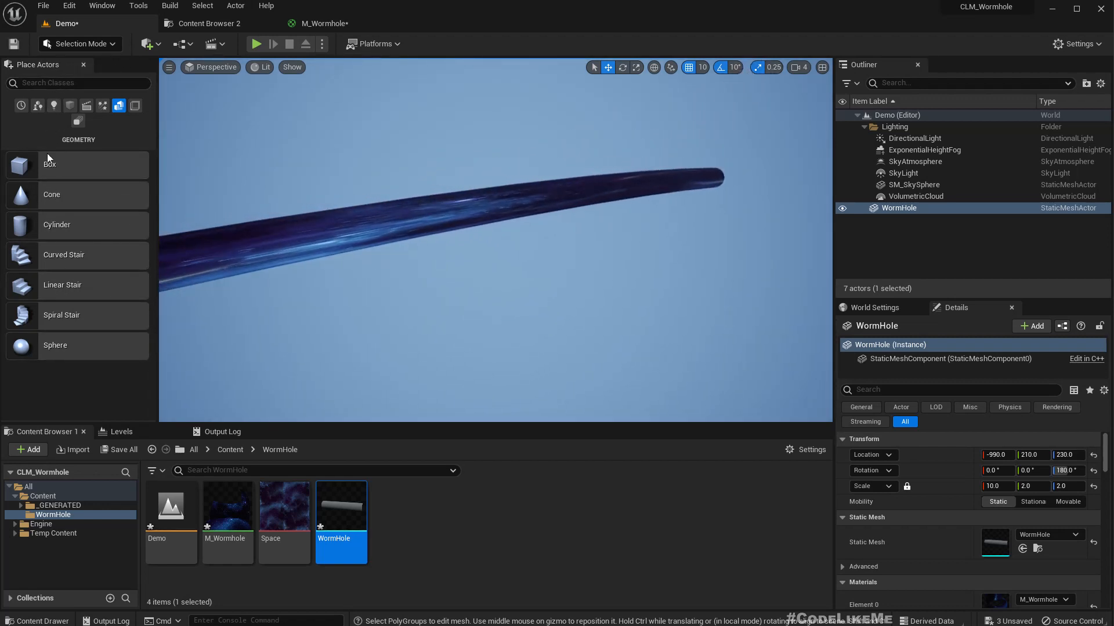
click(70, 106)
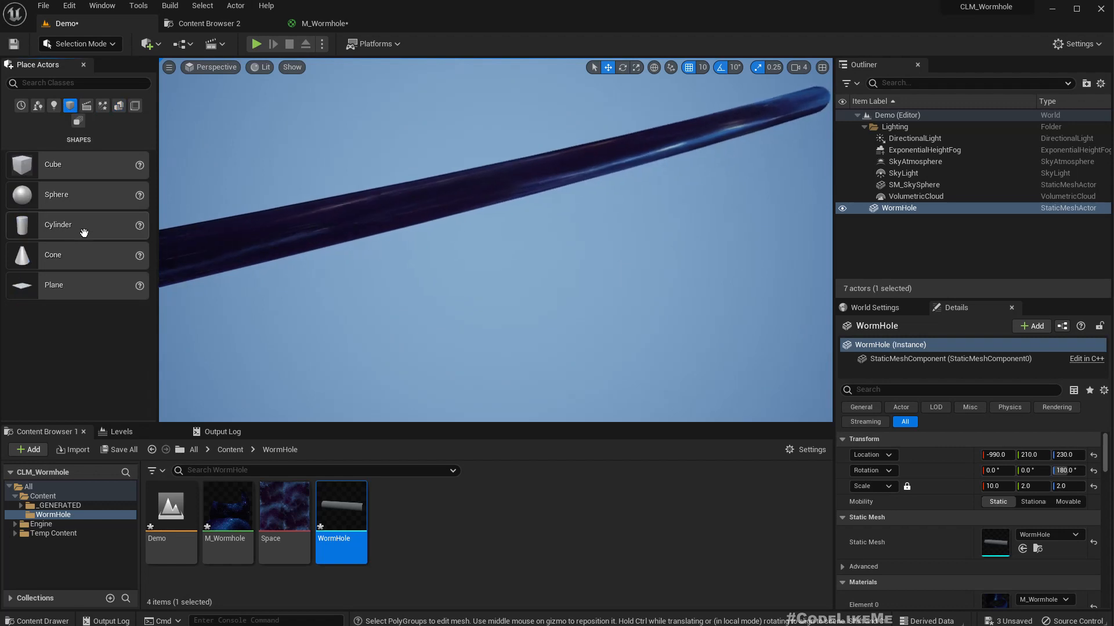
drag(58, 285, 508, 187)
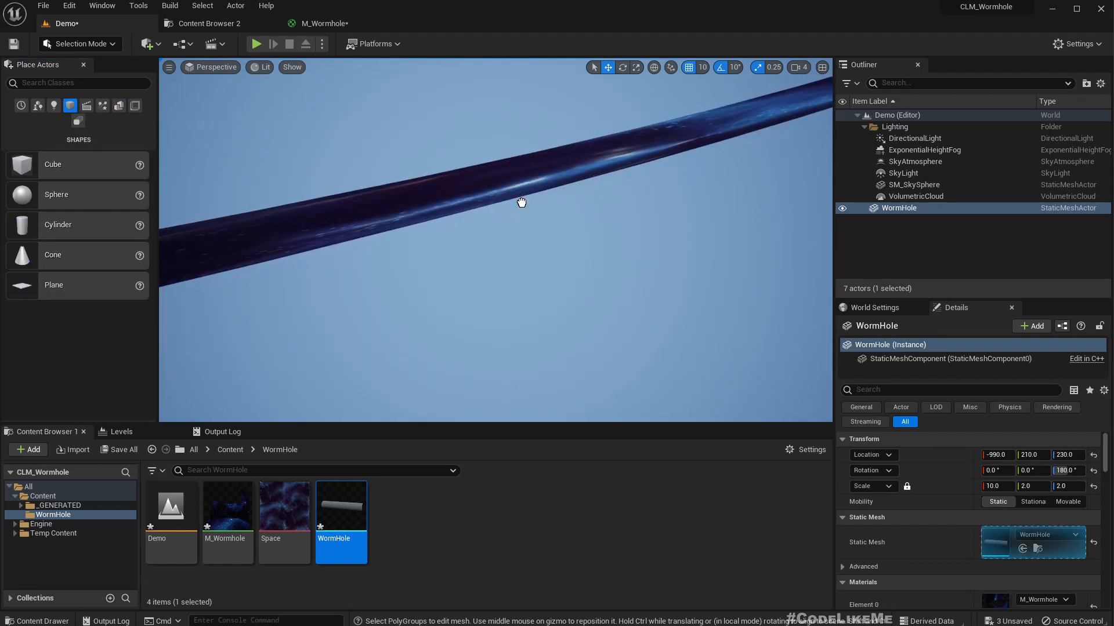
drag(422, 196, 423, 199)
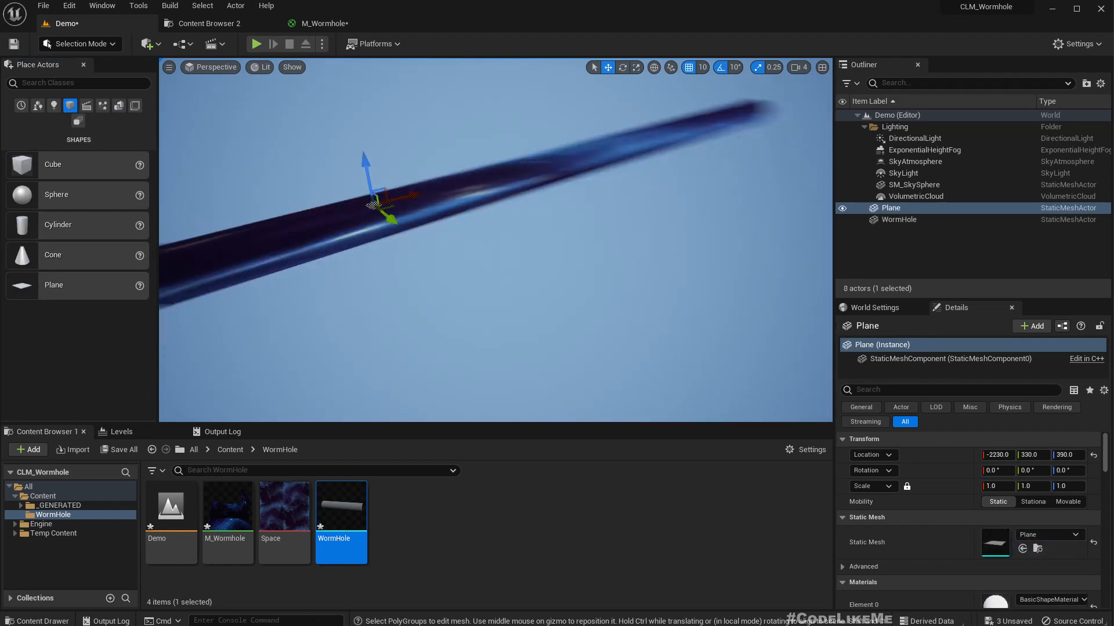
right_drag(423, 199, 435, 205)
right_drag(328, 232, 331, 254)
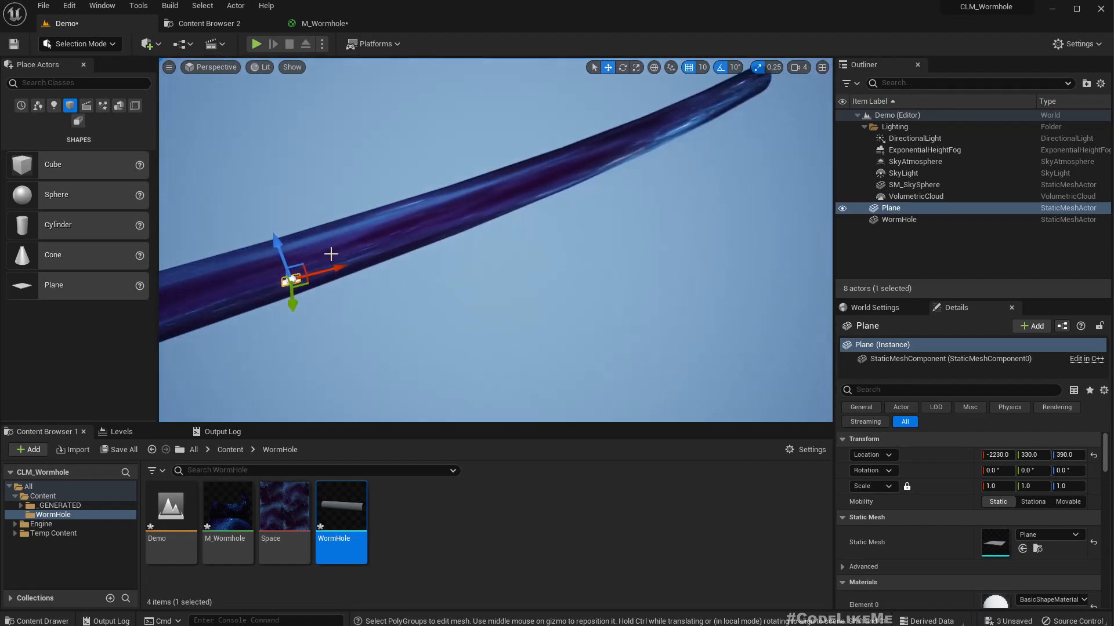
- Move the plane along X to 1720, near the tube's far end, and rotate it 90° about Y
drag(336, 270, 721, 102)
right_drag(721, 153, 690, 169)
key(d)
key(r)
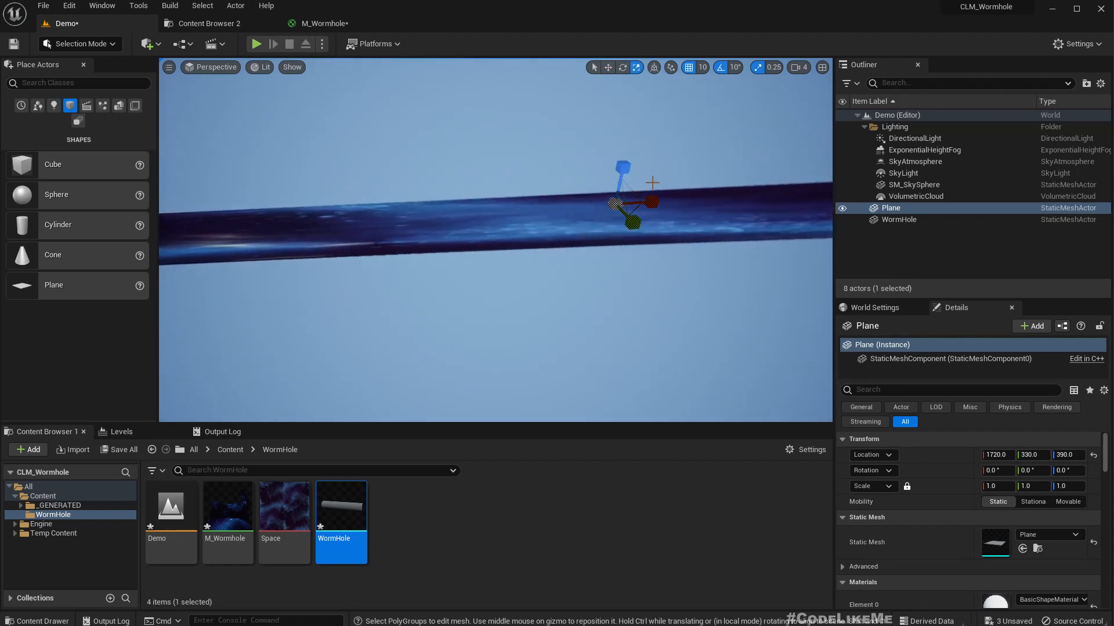
key(e)
drag(679, 191, 677, 178)
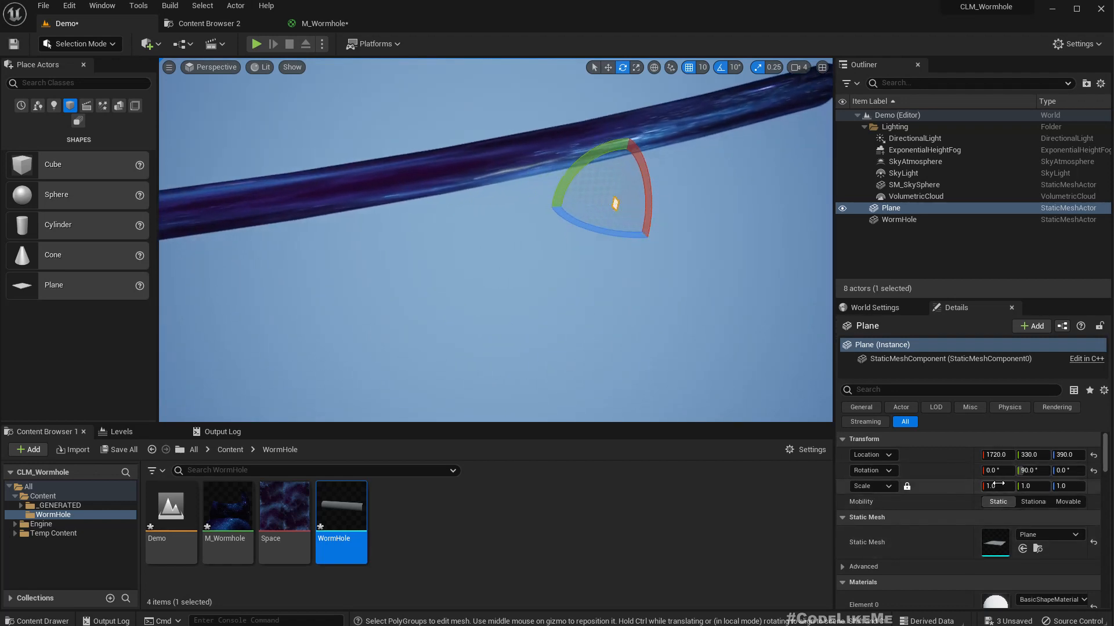
- Scale the plane proportionally to 50 on all axes so it backs the tube's far end
click(995, 486)
text(5)
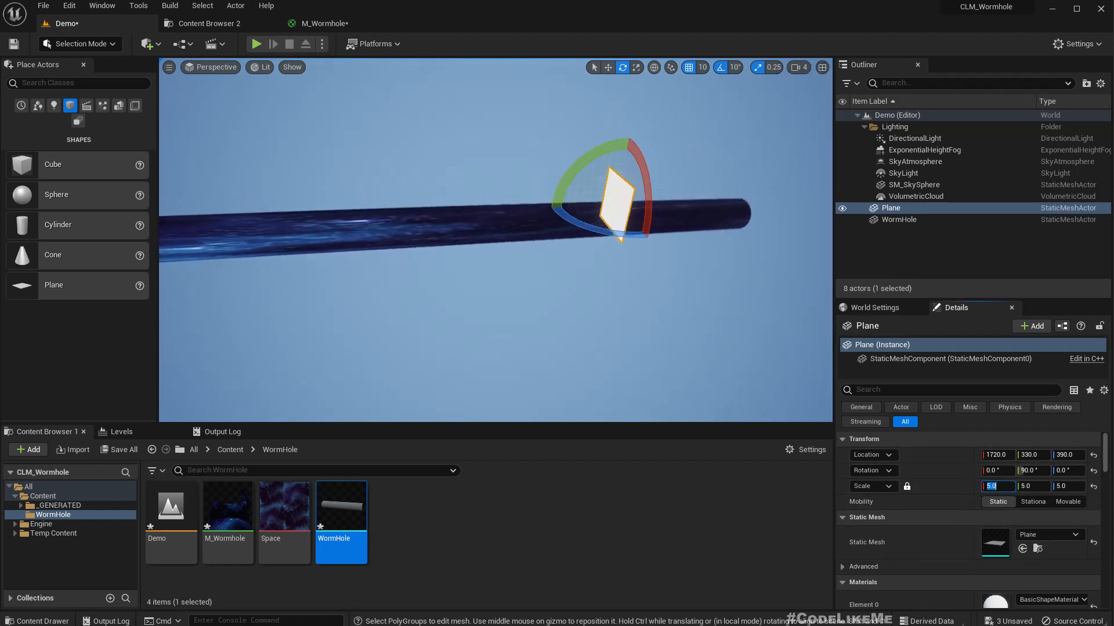
text(0)
key(Return)
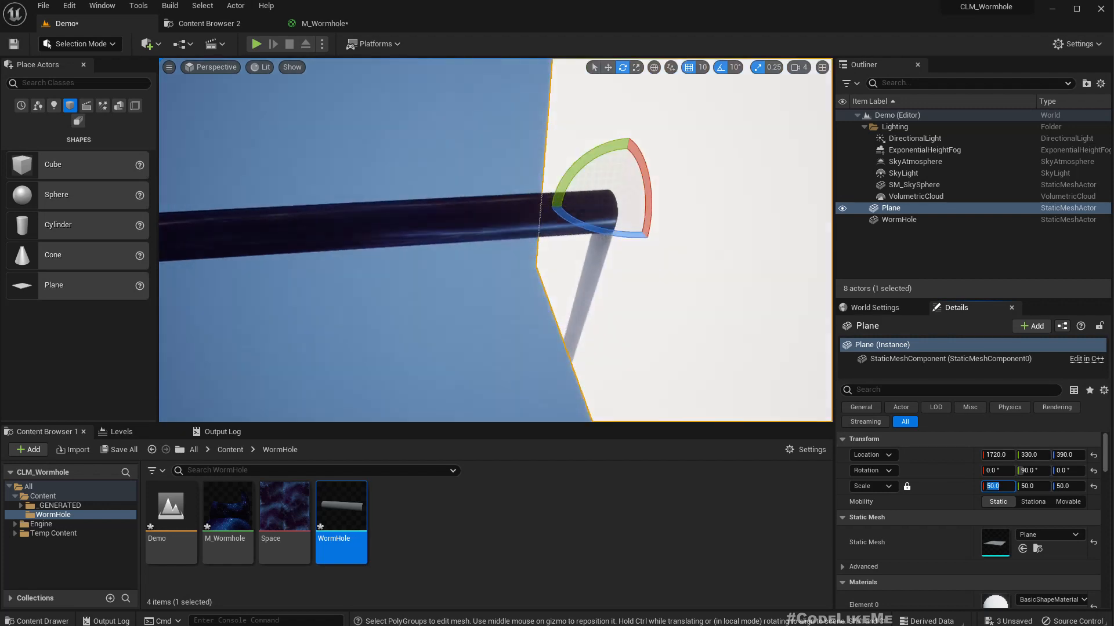
key(a)
right_drag(496, 240, 389, 217)
key(d)
key(w)
key(e)
right_drag(579, 174, 579, 174)
key(d)
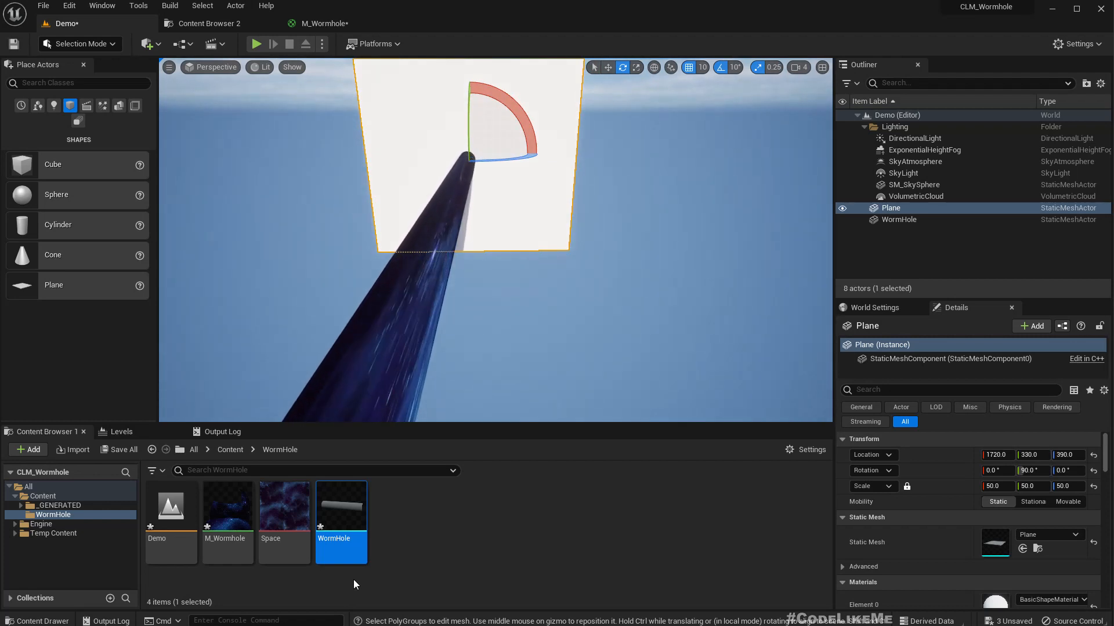
- Create a material named M_Edge in the WormHole folder and set its Shading Model to Unlit
right_click(431, 548)
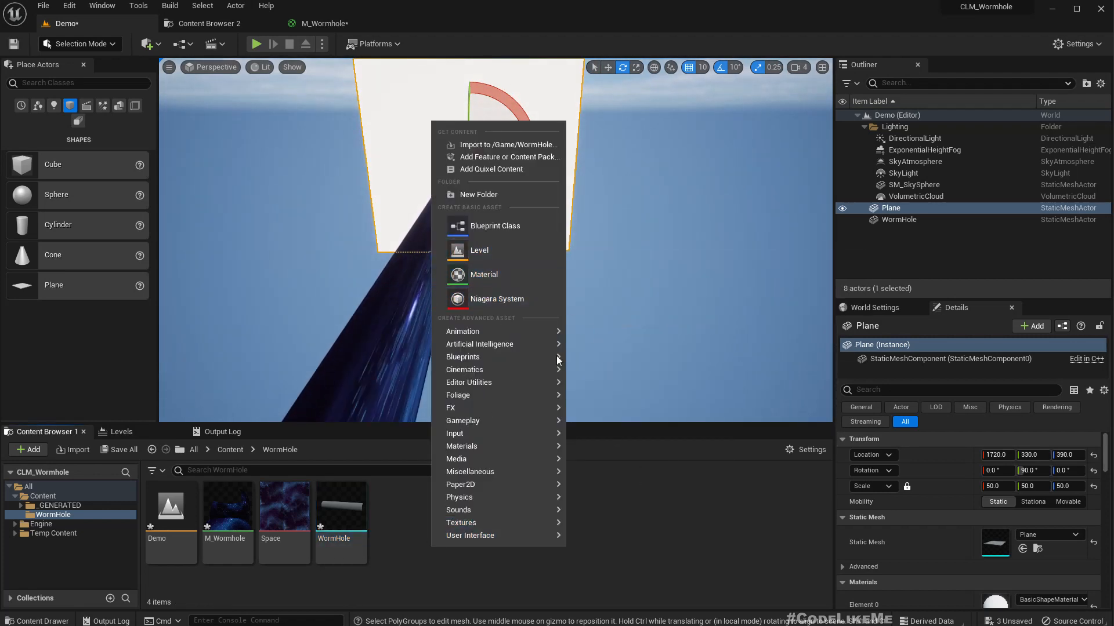
click(488, 274)
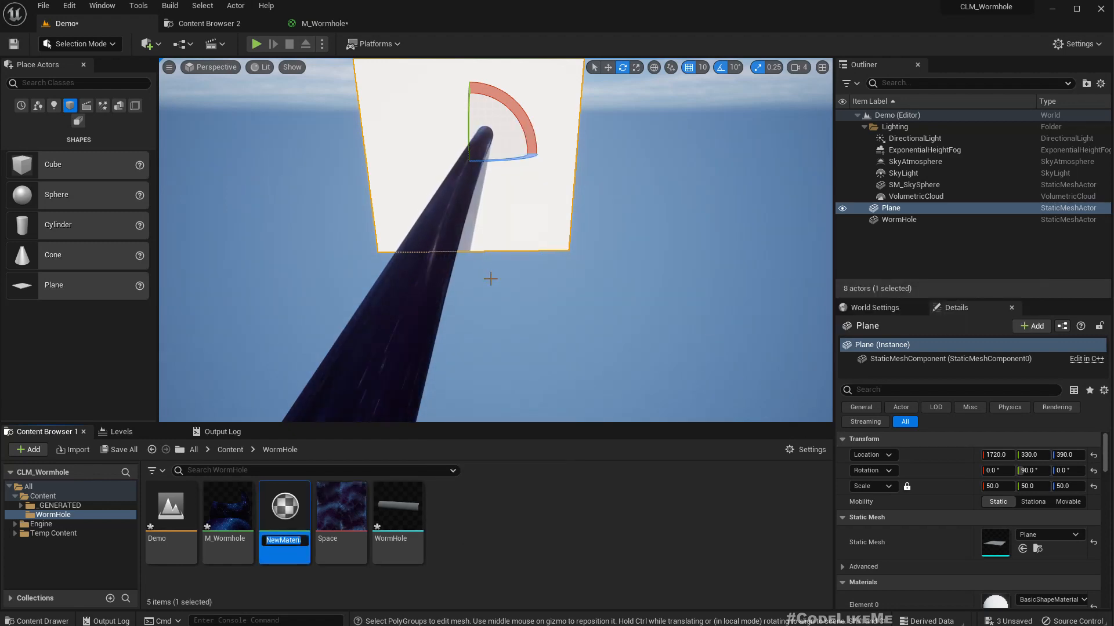
key(Return)
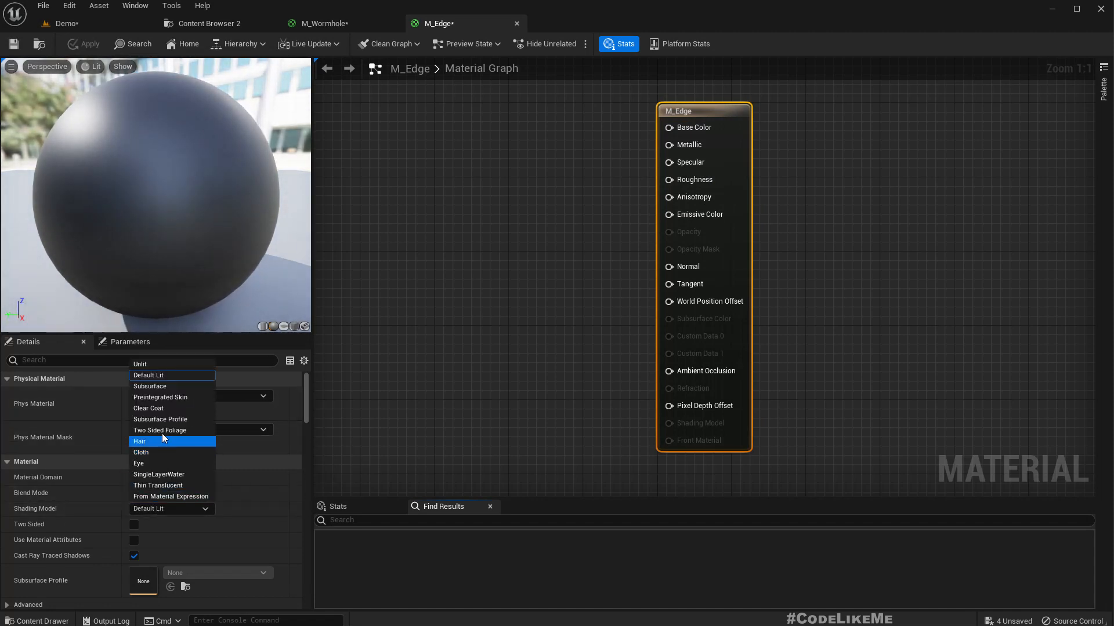
click(148, 366)
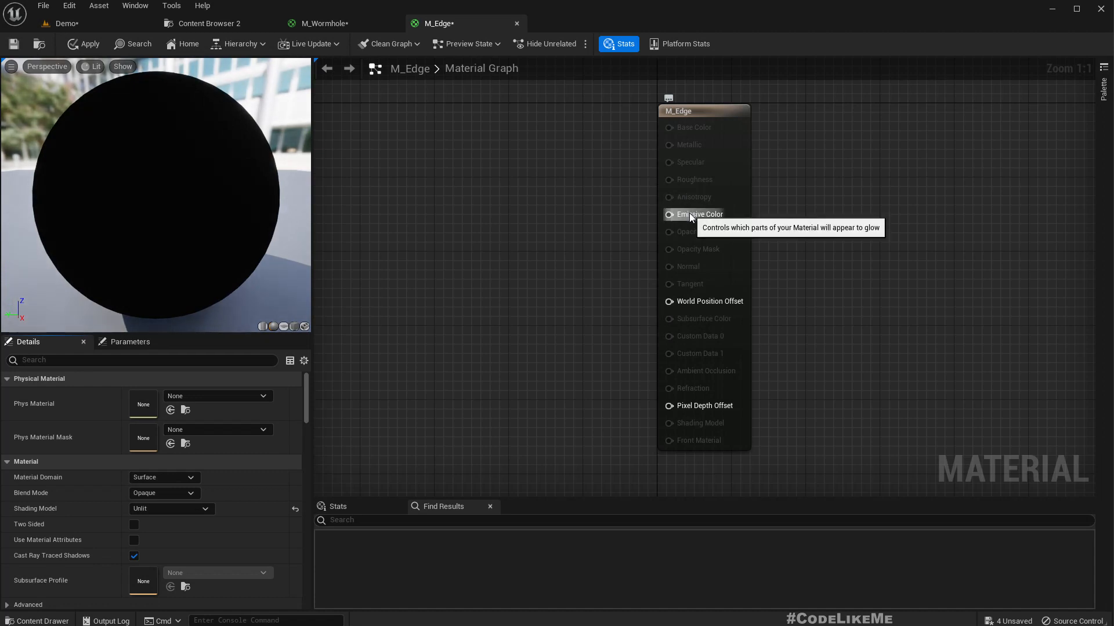
- Promote M_Edge's Emissive Color input to a parameter and place the new node clear of the material's result node
right_click(689, 214)
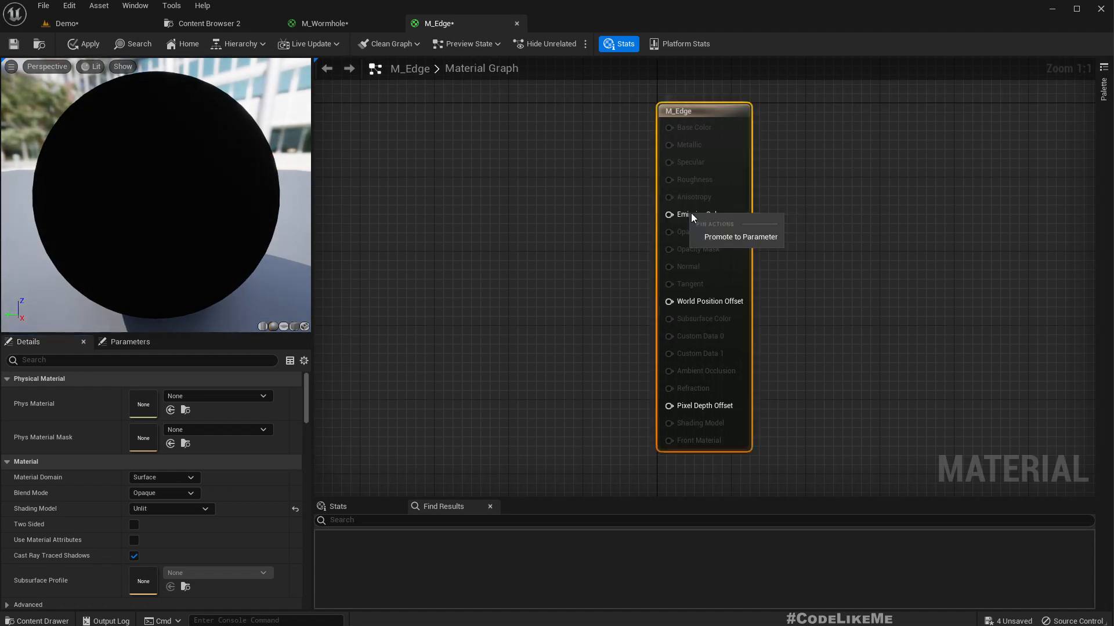
click(732, 236)
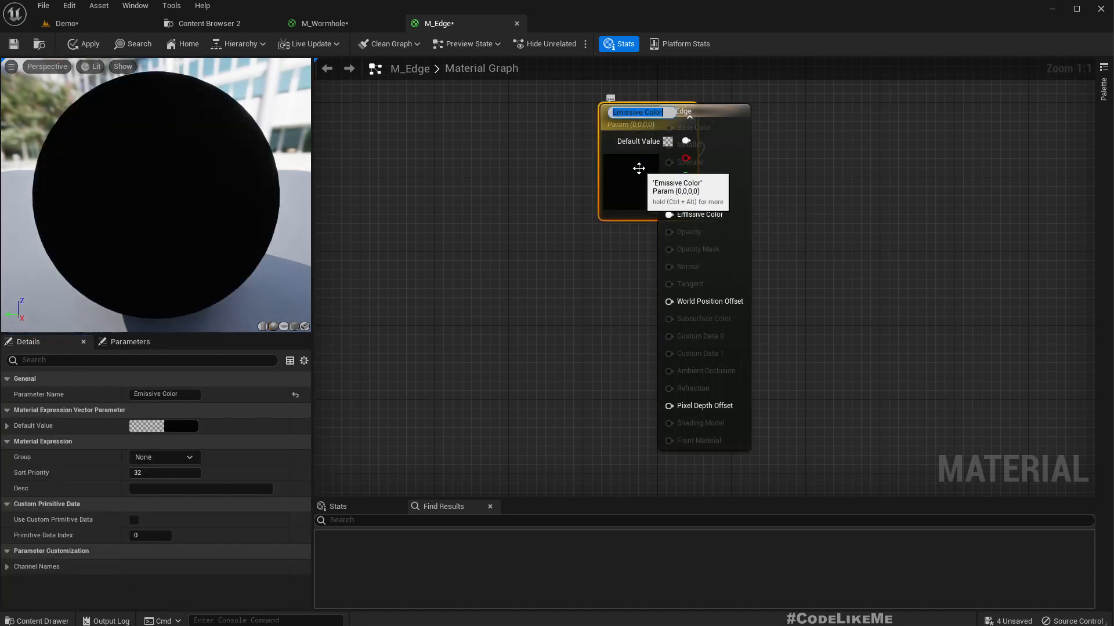
drag(634, 174, 449, 193)
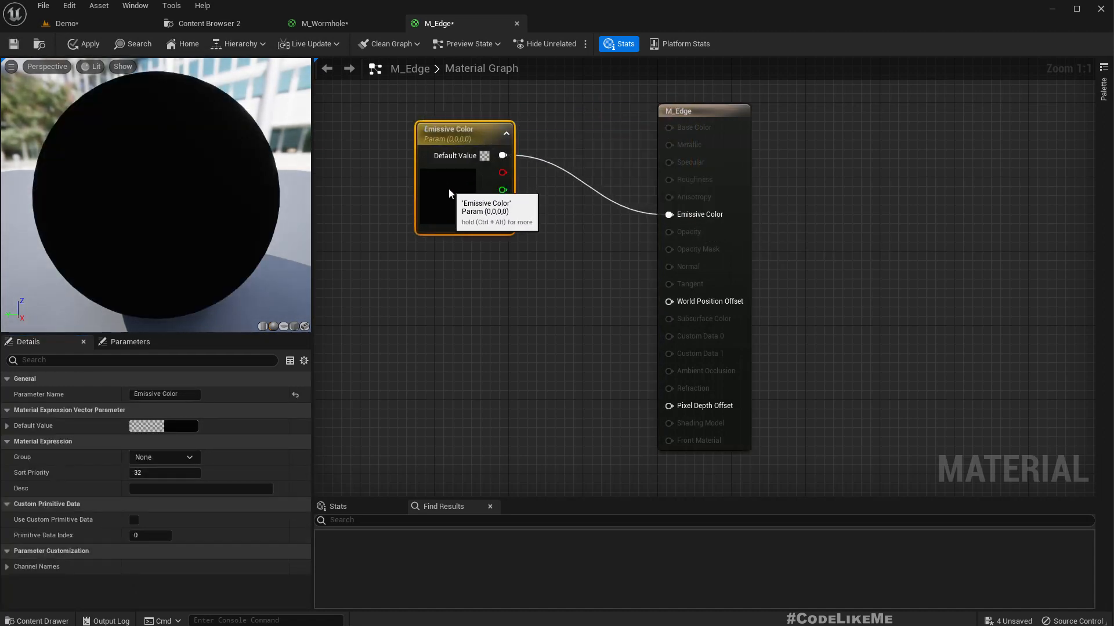
- Set the Emissive Color parameter's default to white with a V value of 1000 and apply the material
click(7, 426)
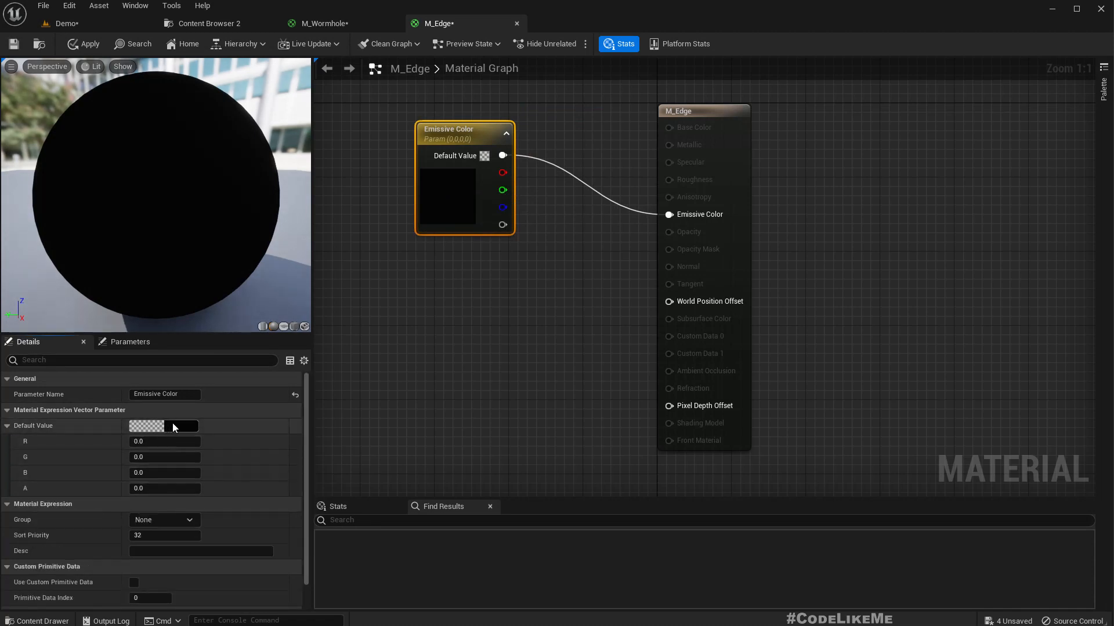
click(172, 426)
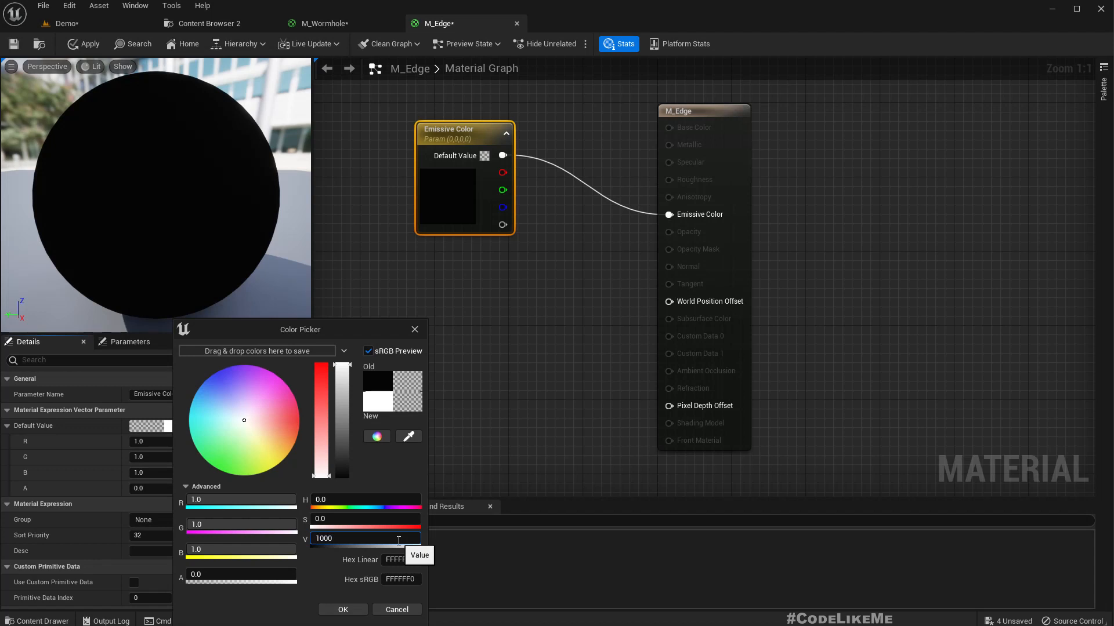
key(Return)
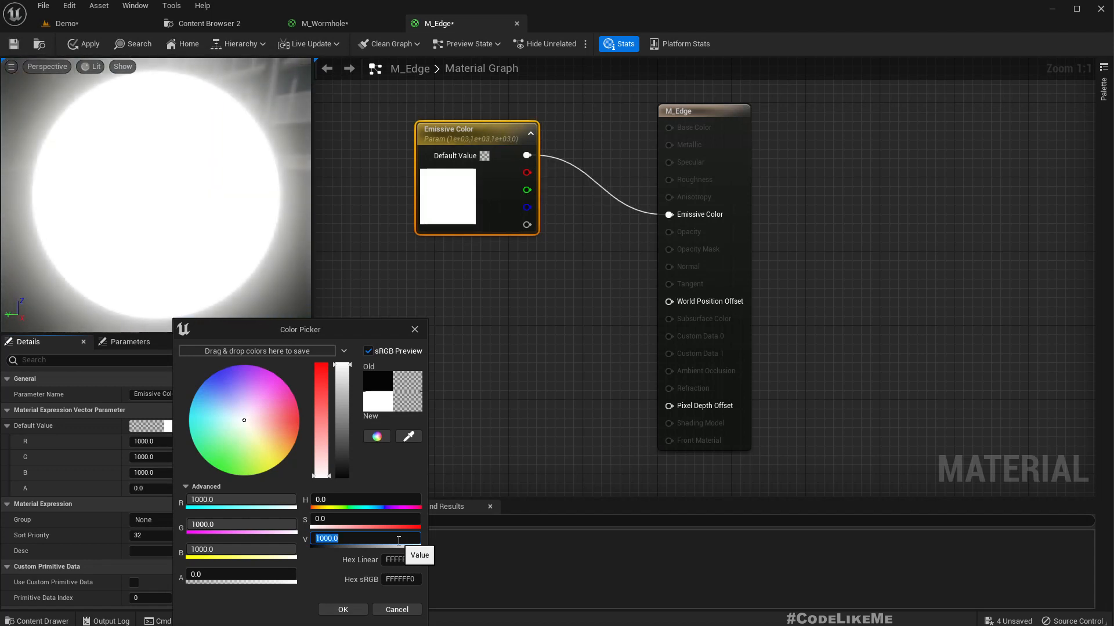
click(84, 22)
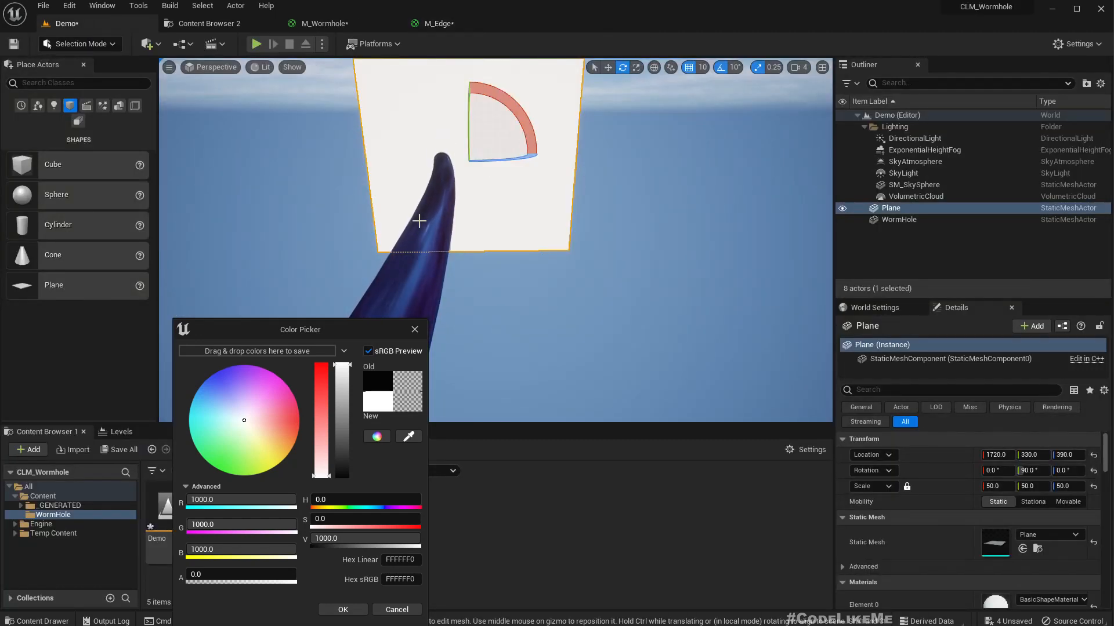
click(336, 611)
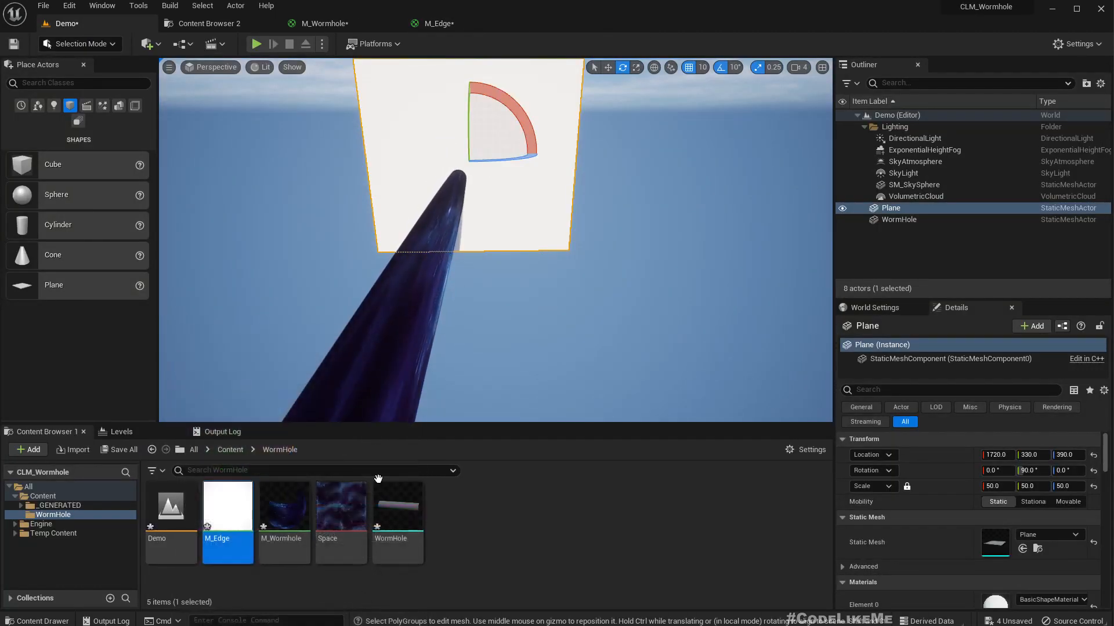
- Check M_Edge's graph, then assign the M_Edge material to the plane in the Demo level
click(448, 22)
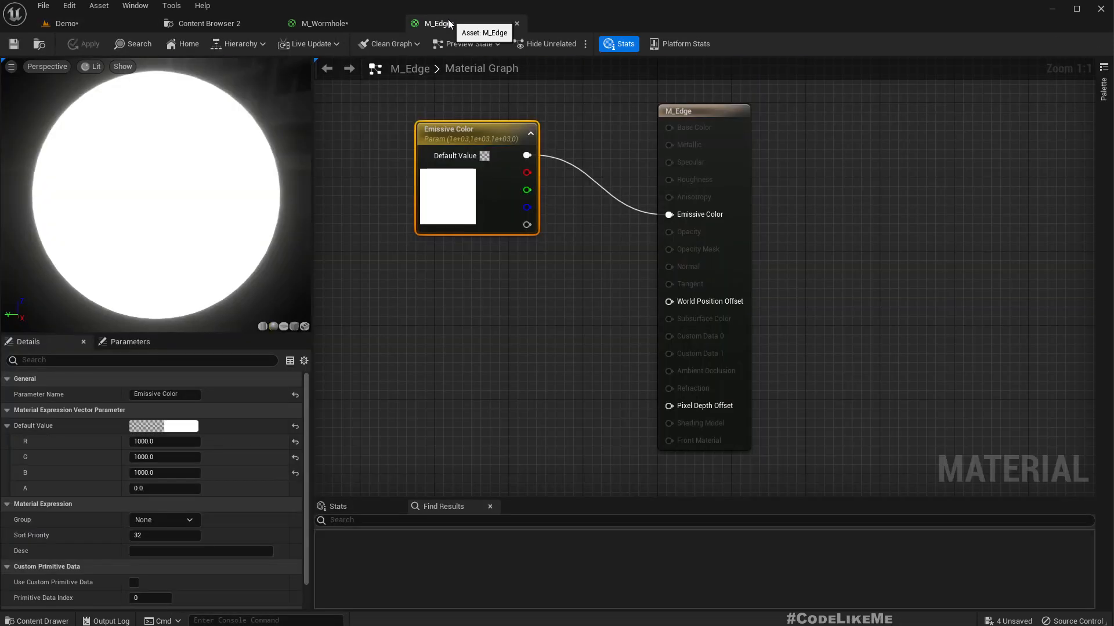
click(78, 25)
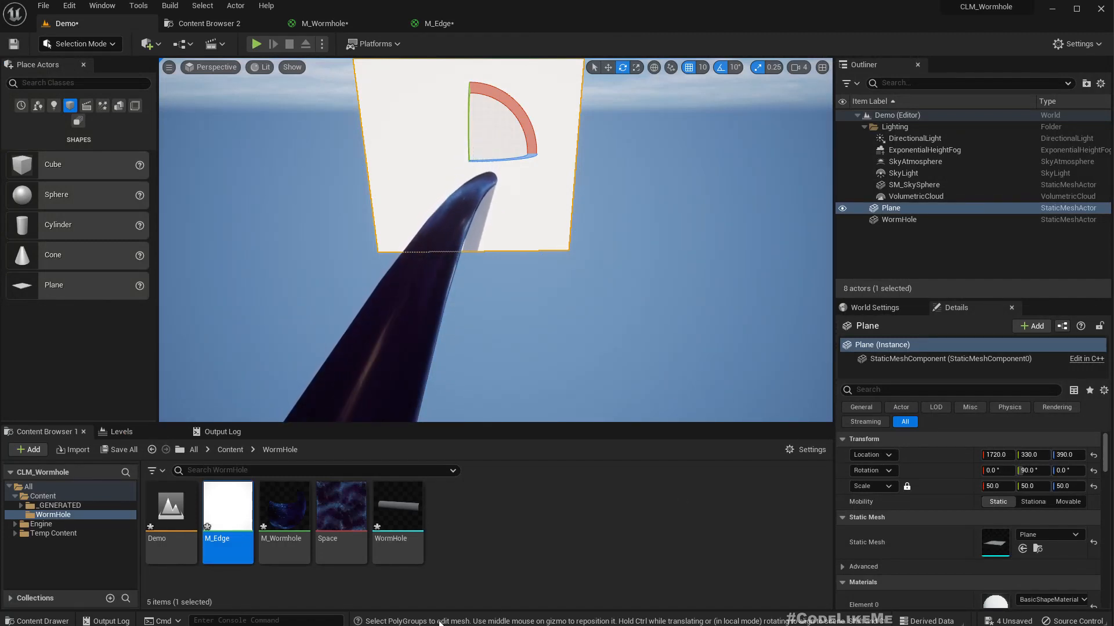
drag(225, 525, 397, 106)
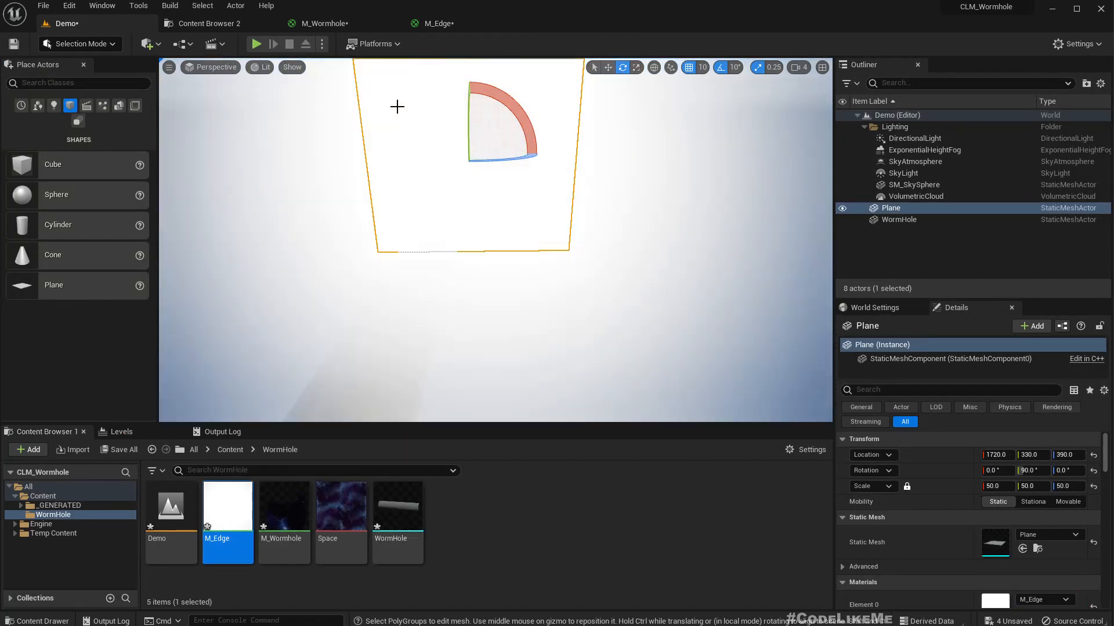
- Inspect the plane's glow at the far end from inside the wormhole, with the editor overlays hidden
middle_drag(494, 182, 482, 223)
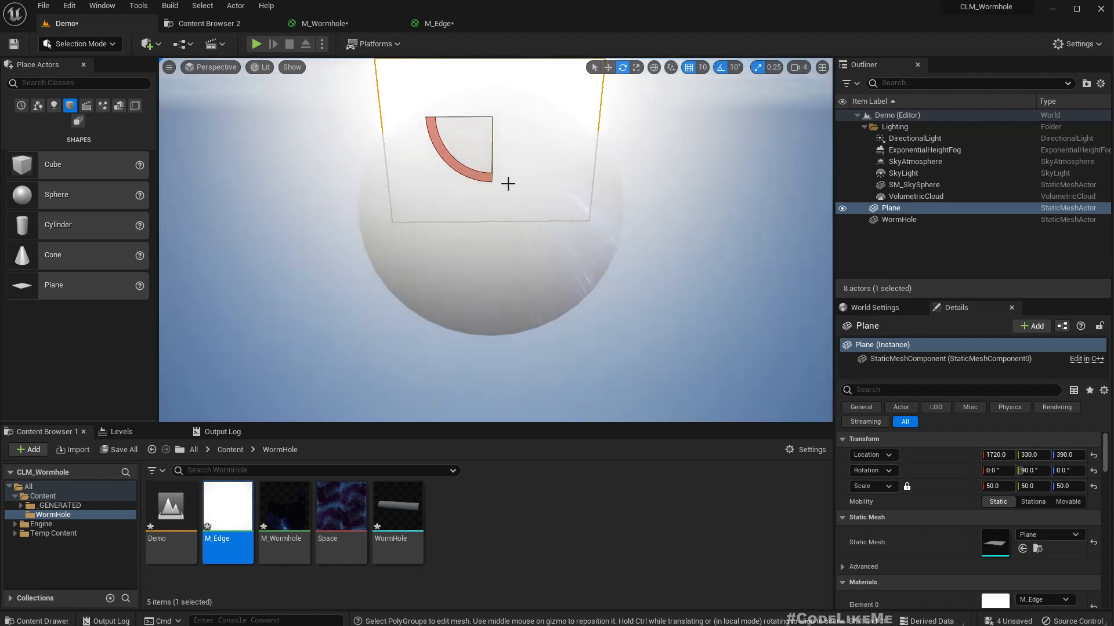
scroll(505, 182, up, 3)
right_drag(505, 182, 486, 162)
scroll(524, 184, up, 3)
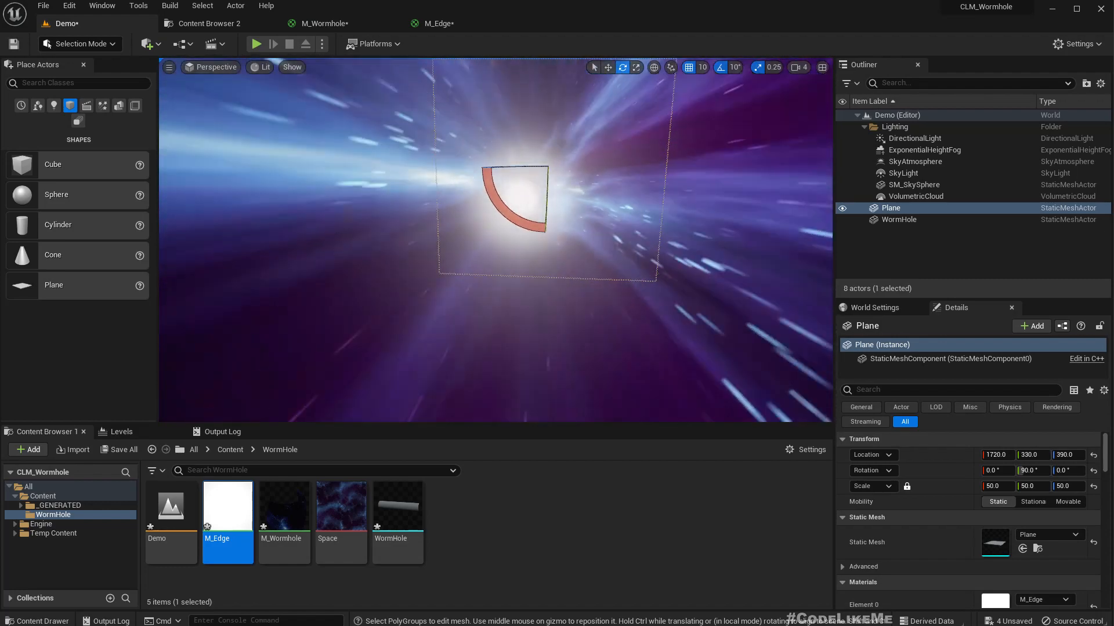
key(g)
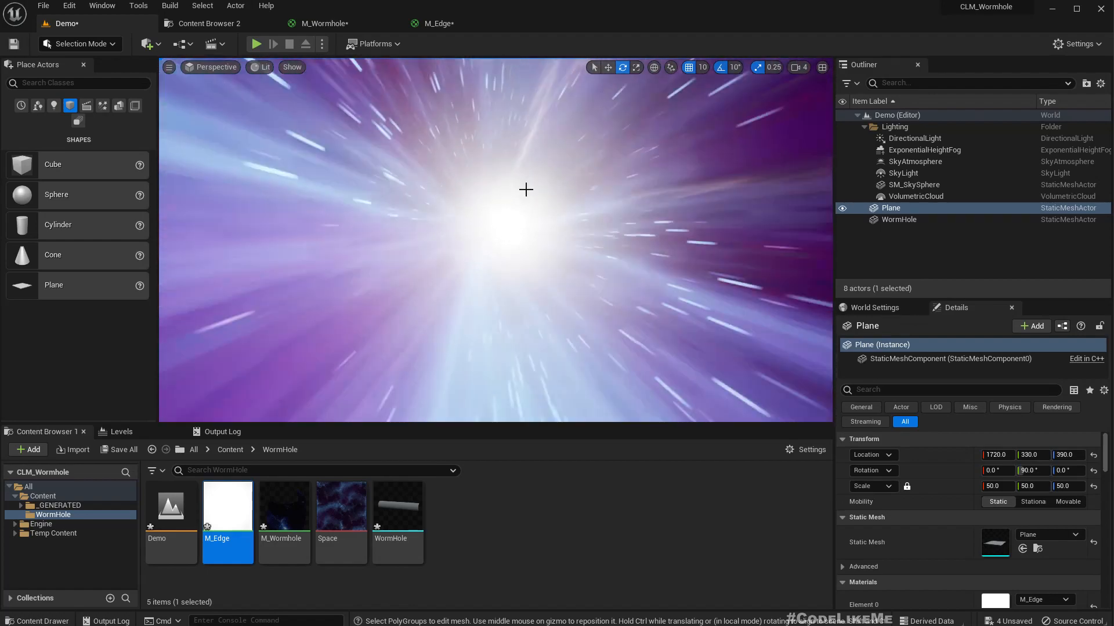
- Set the V value of M_Edge's Emissive Color parameter to 100 and check the glow in the Demo level
double_click(229, 506)
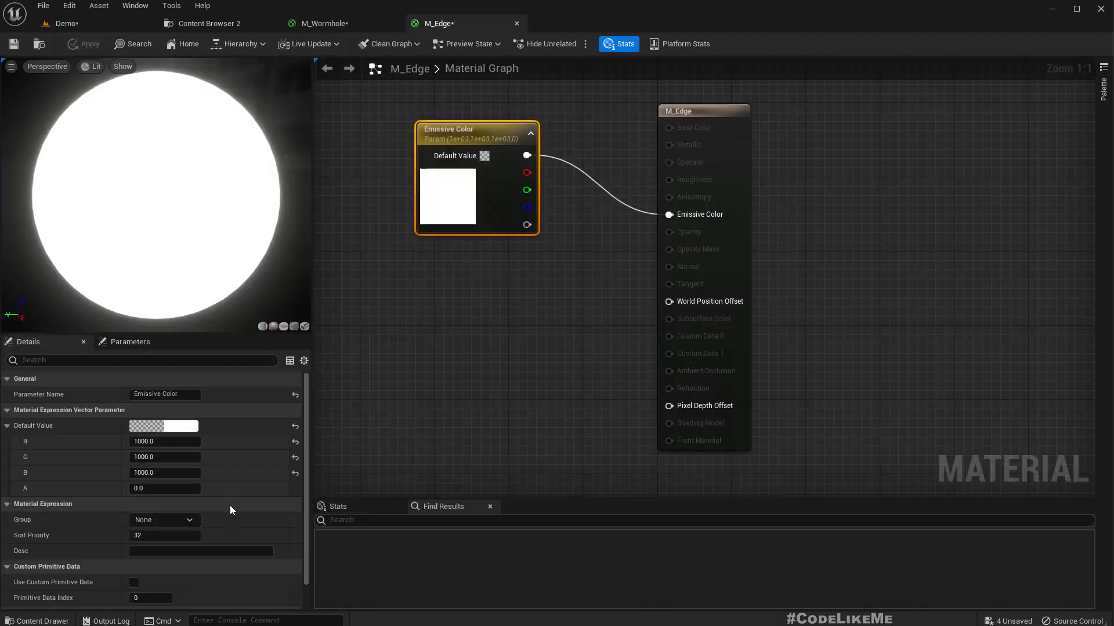
double_click(462, 204)
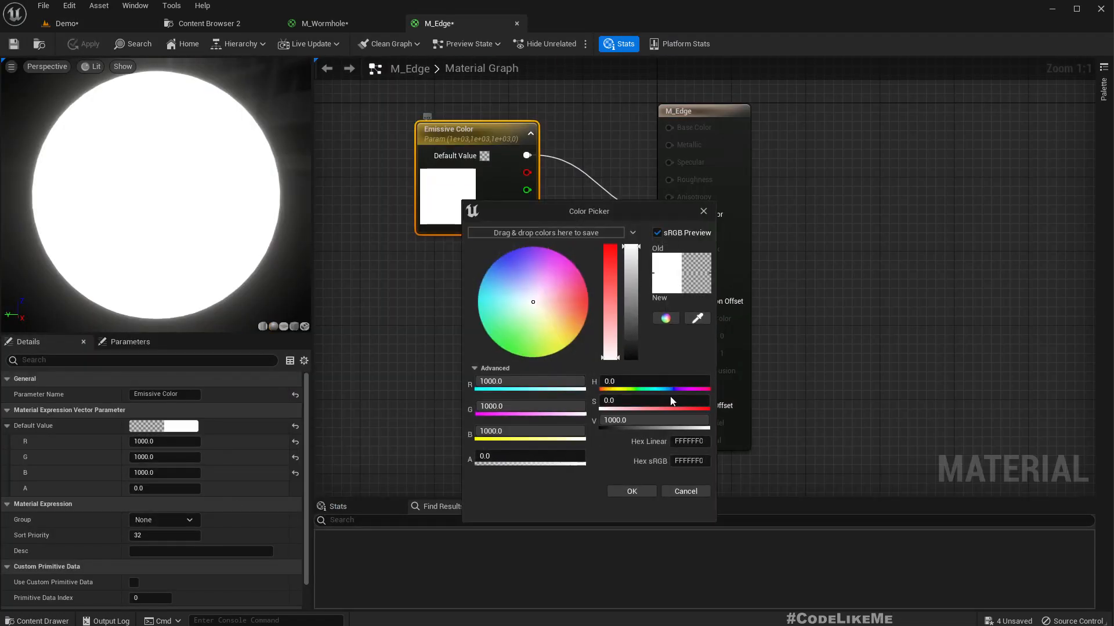
click(638, 422)
text(100)
key(Return)
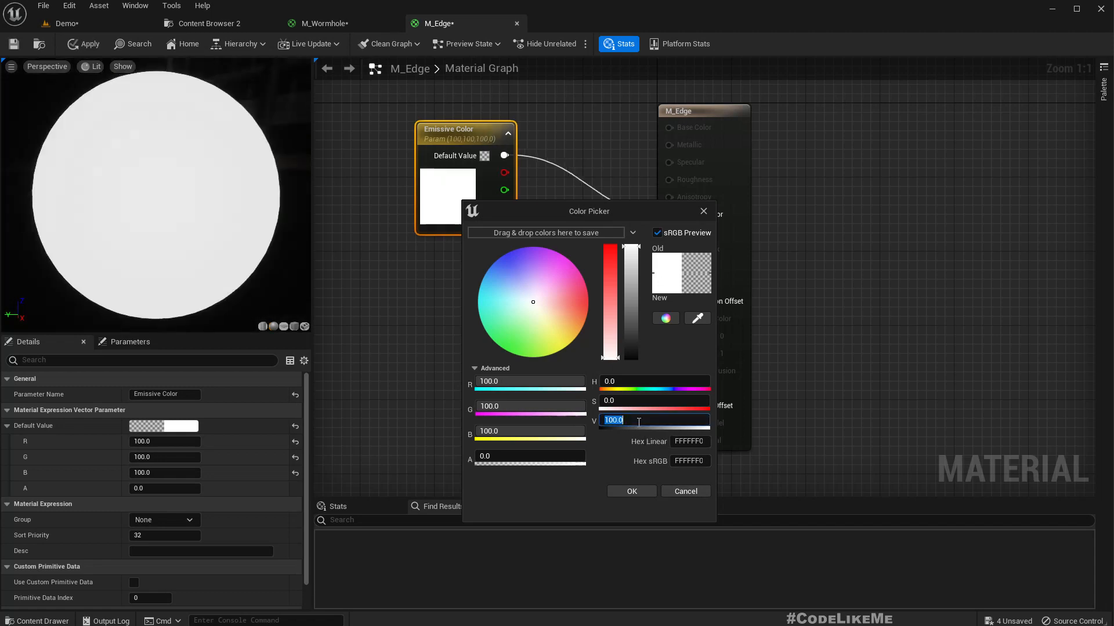
click(630, 493)
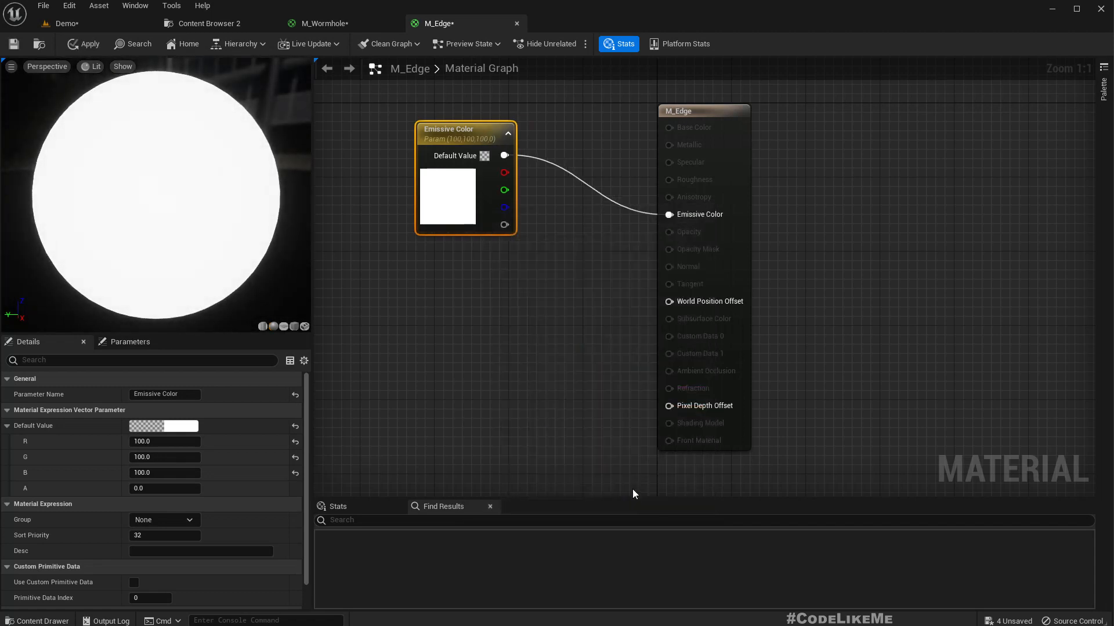
click(79, 27)
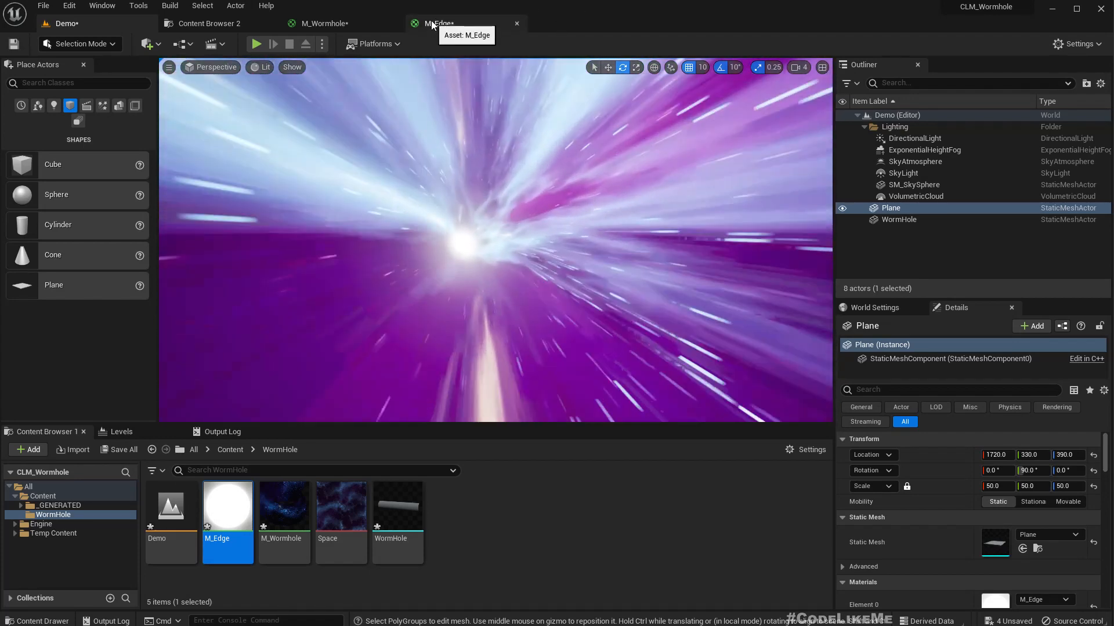
- Set the V value of M_Edge's Emissive Color to 10 and view the Demo level with the Color Picker clear of the wormhole
click(432, 25)
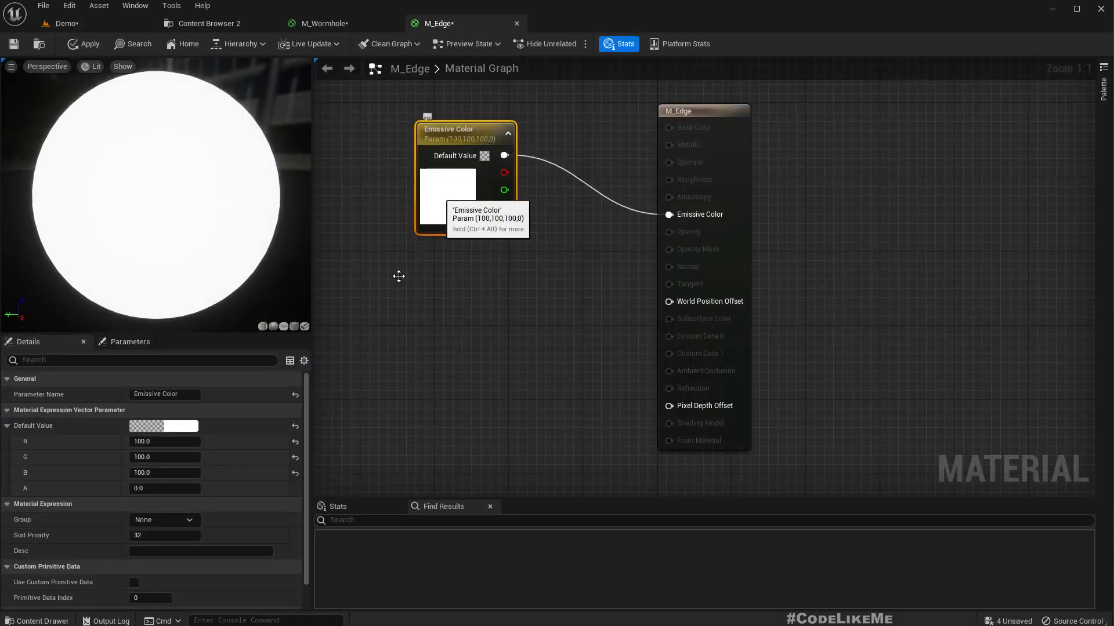
double_click(439, 184)
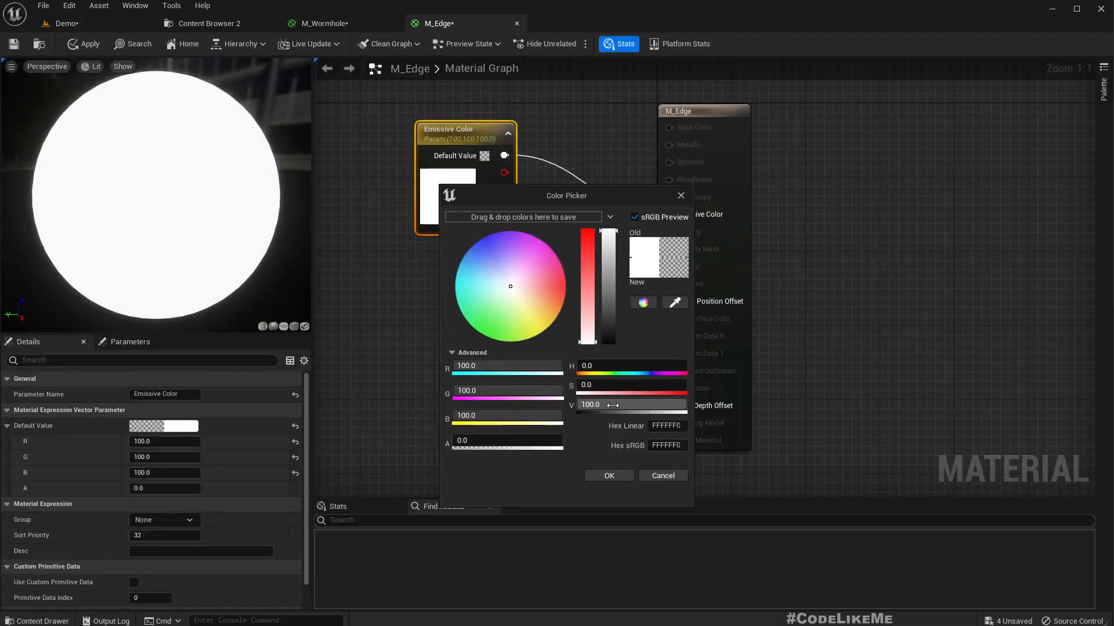
text(10)
key(Return)
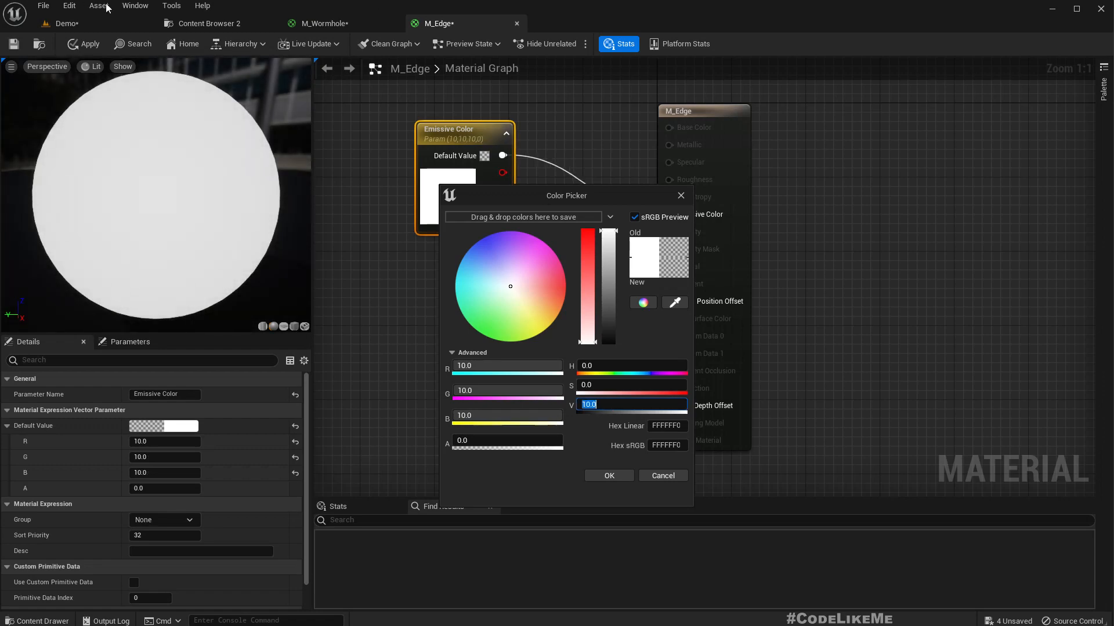
click(80, 29)
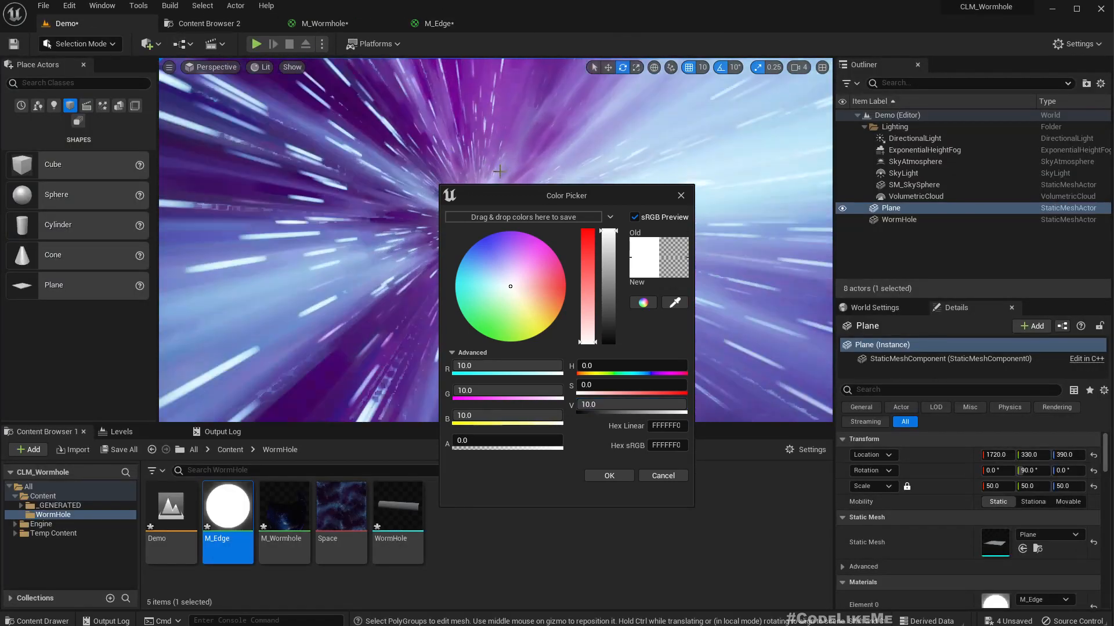
drag(494, 198, 788, 107)
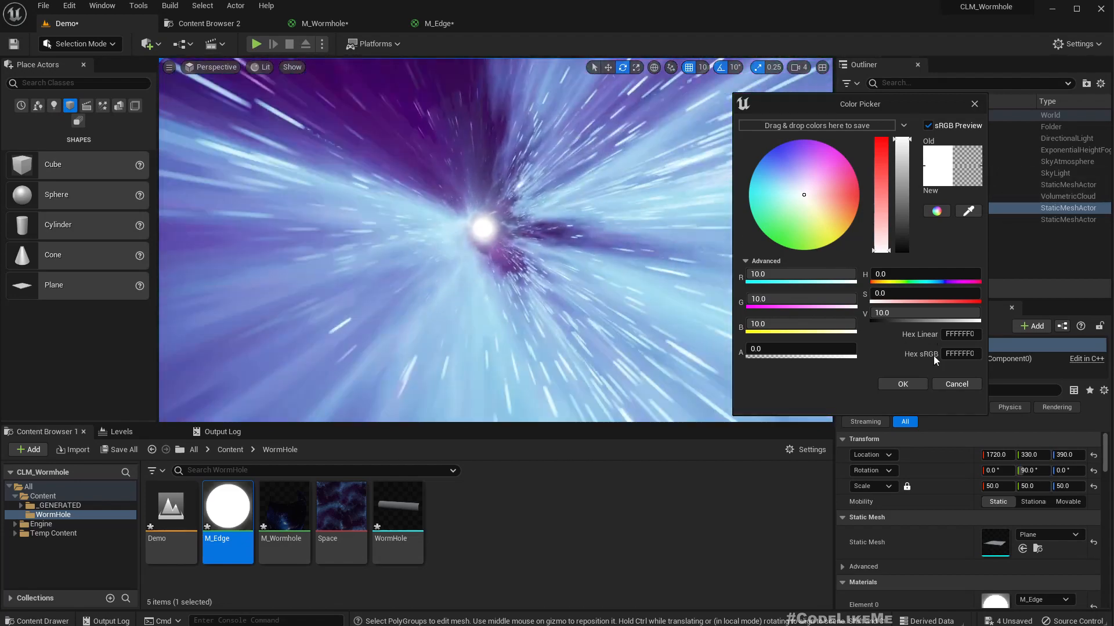
- Set the V value of M_Edge's Emissive Color to 50 and accept the colour
click(904, 312)
text(50)
key(Return)
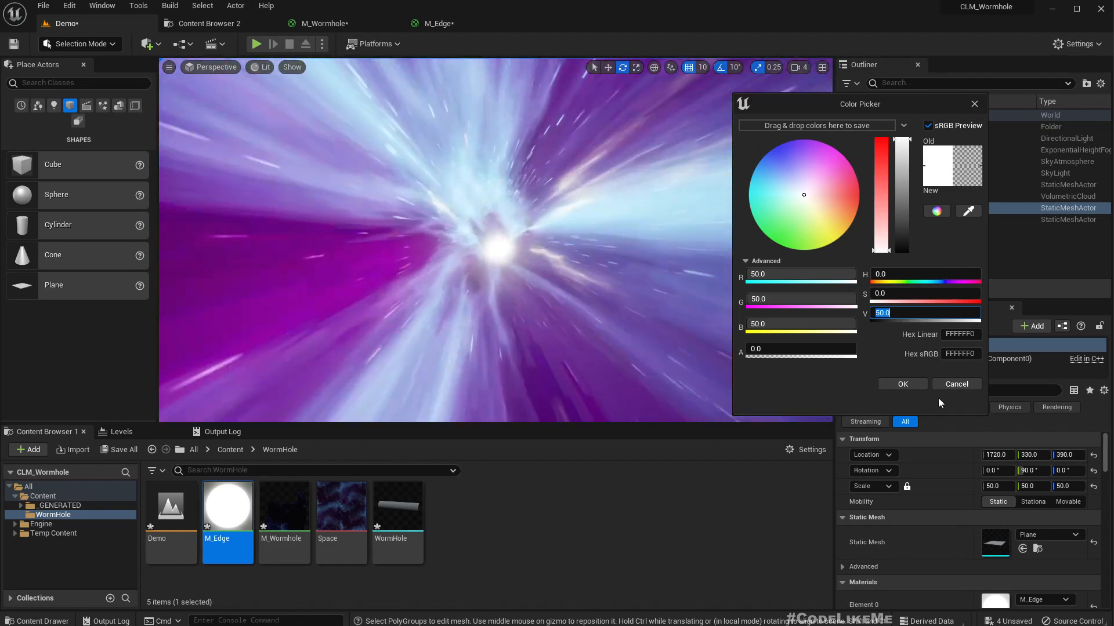
click(902, 384)
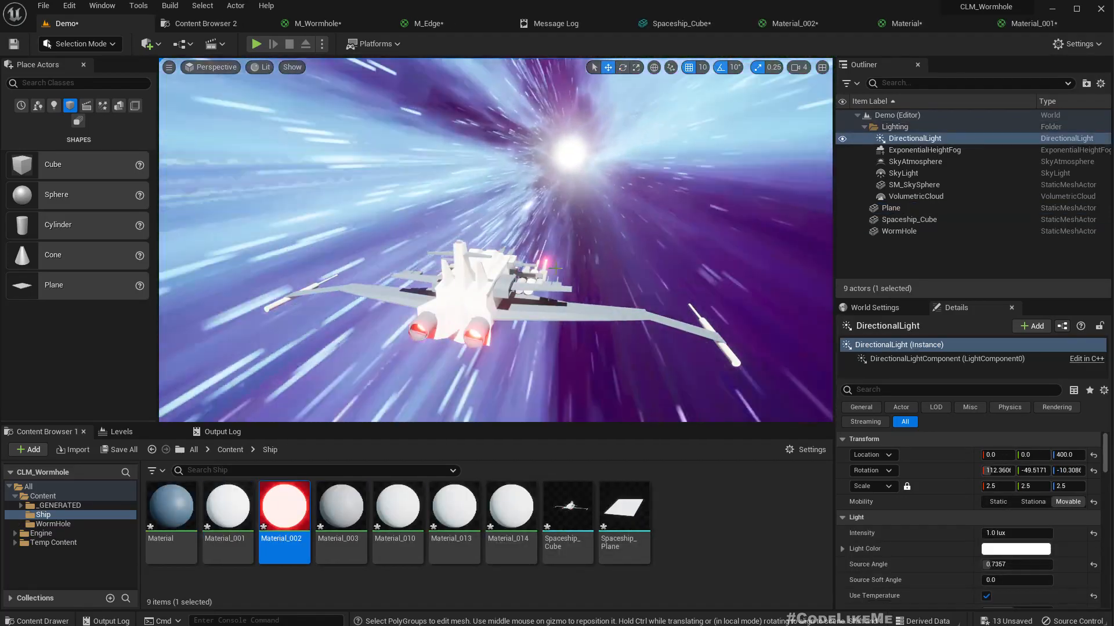
- View the wormhole and spaceship full screen, run the level briefly, and restore the normal editor layout
key(F11)
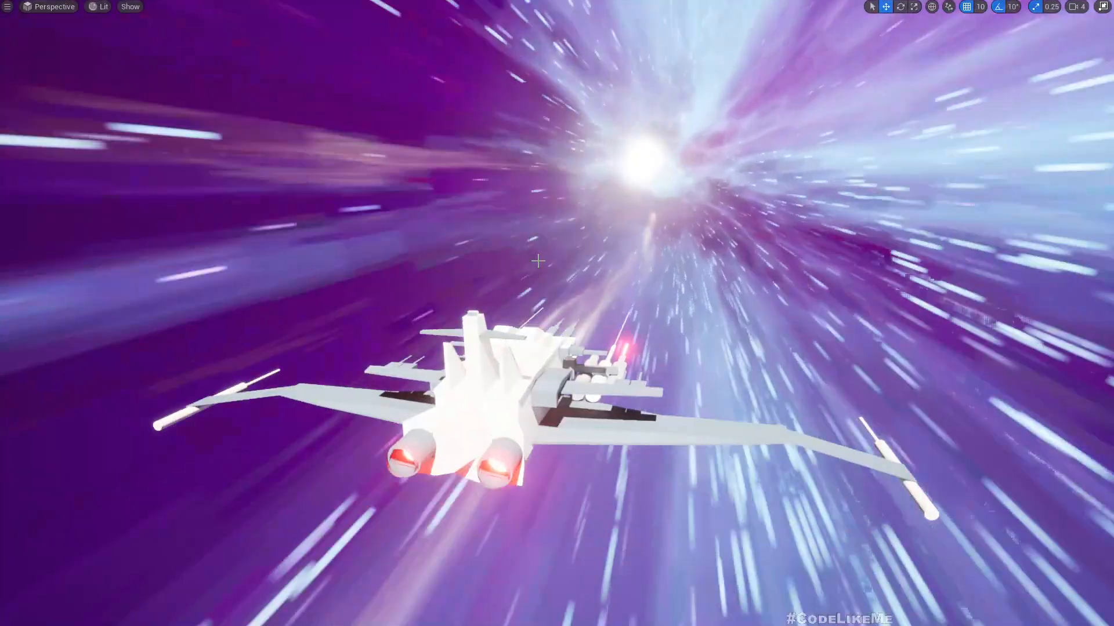
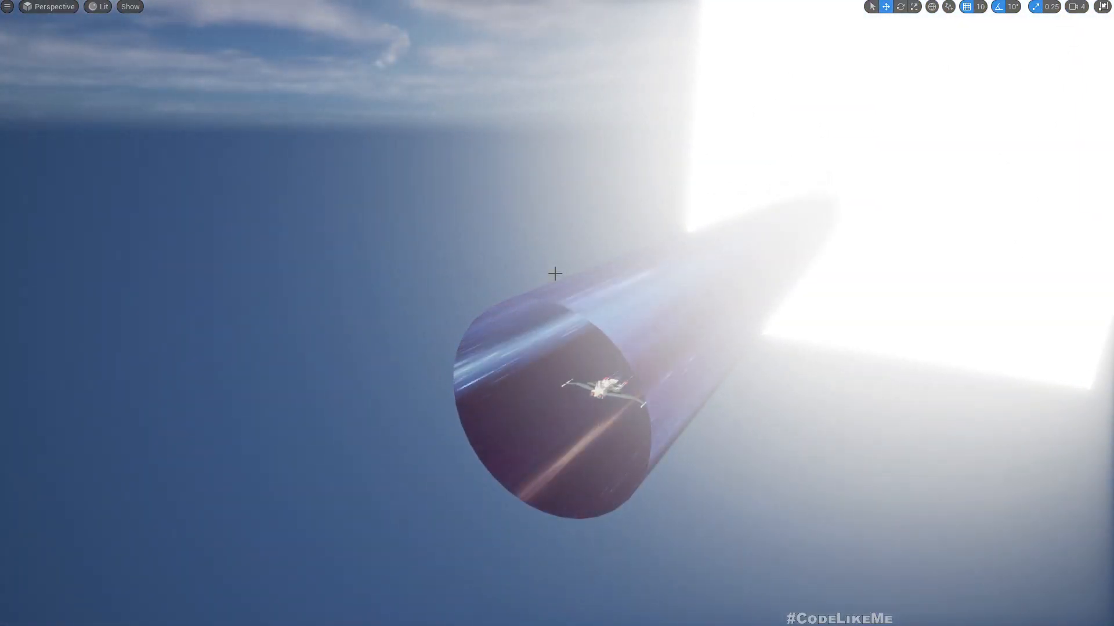
key(alt+p)
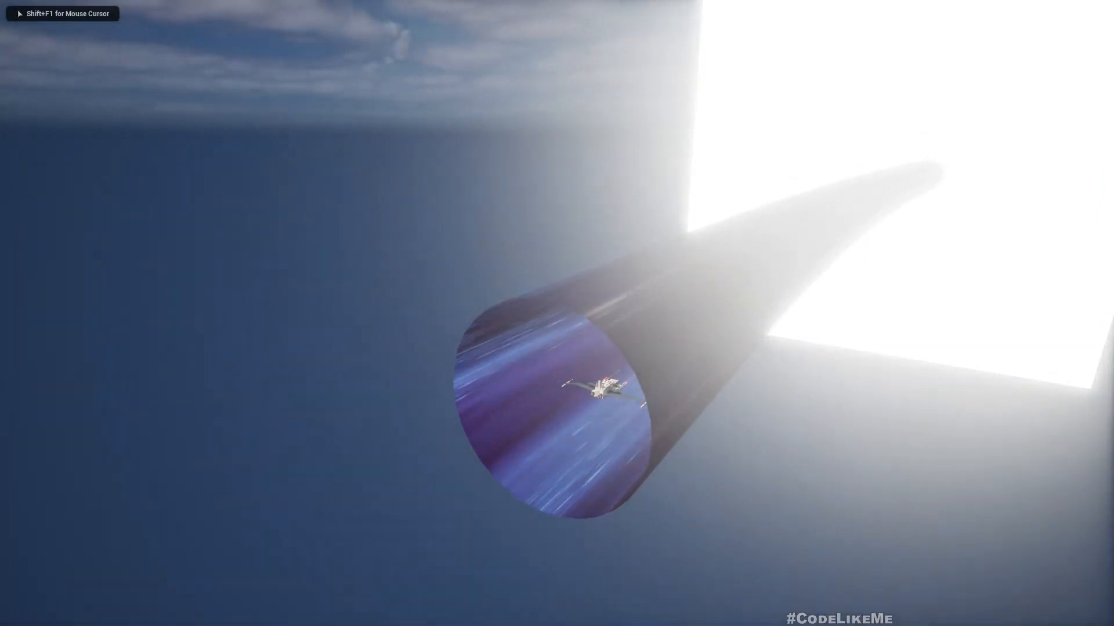
key(Escape)
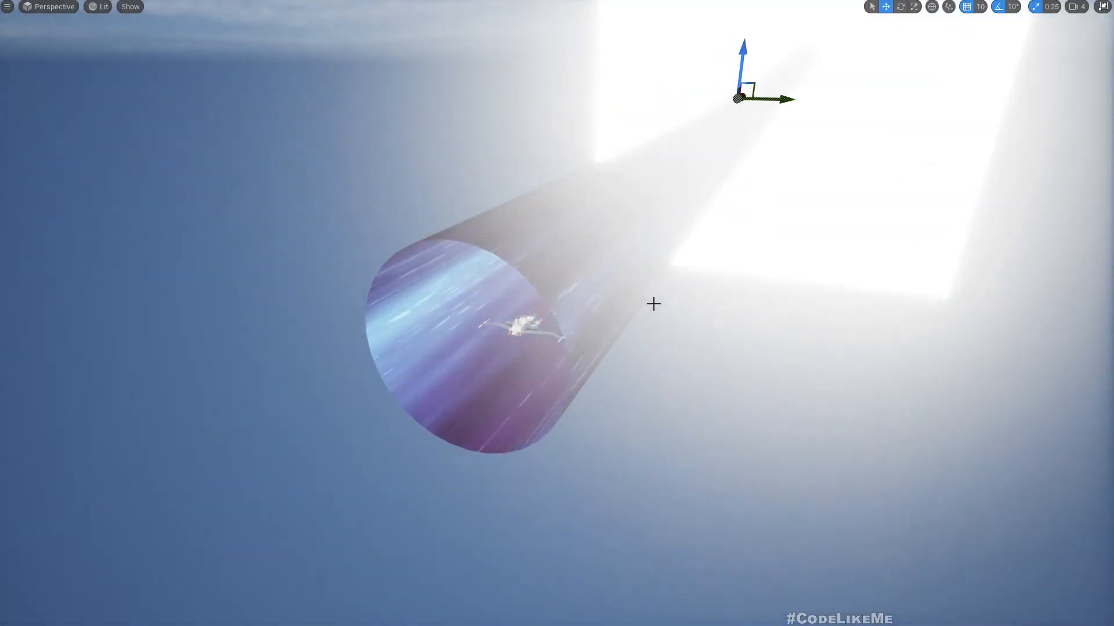
key(F11)
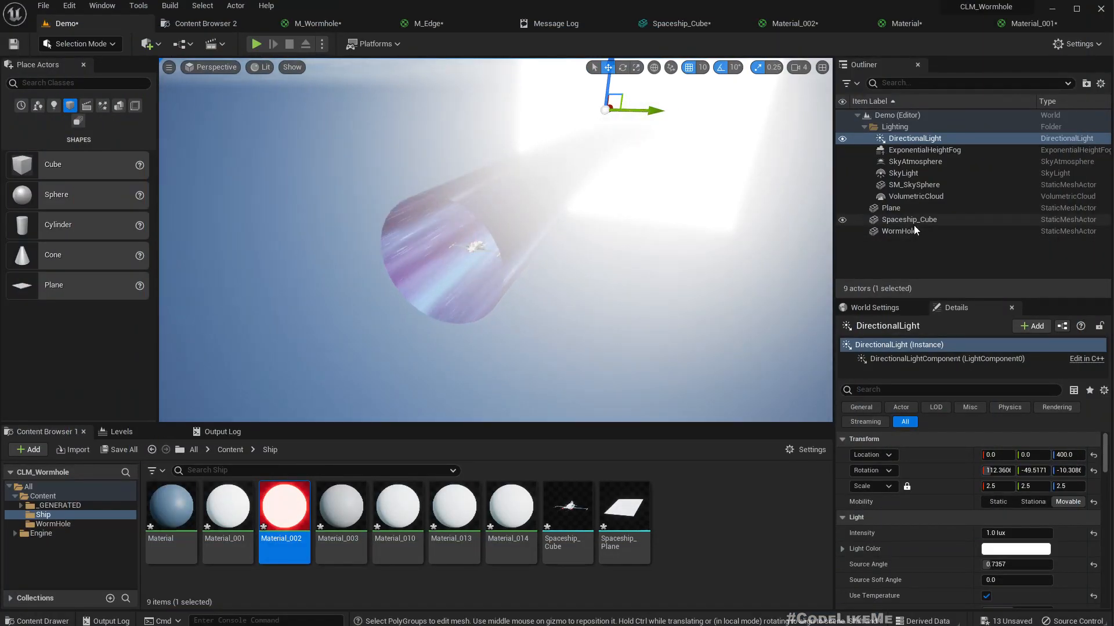
- Find the Player Start actor and add it to the level at the wormhole's open near end
click(59, 83)
text(s)
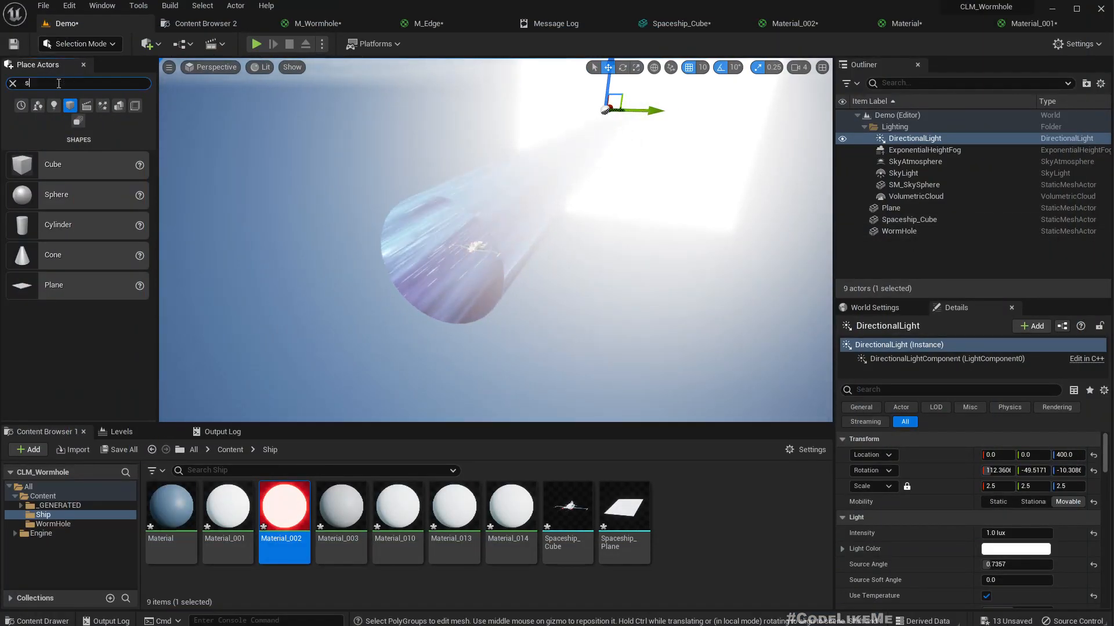
text(ta)
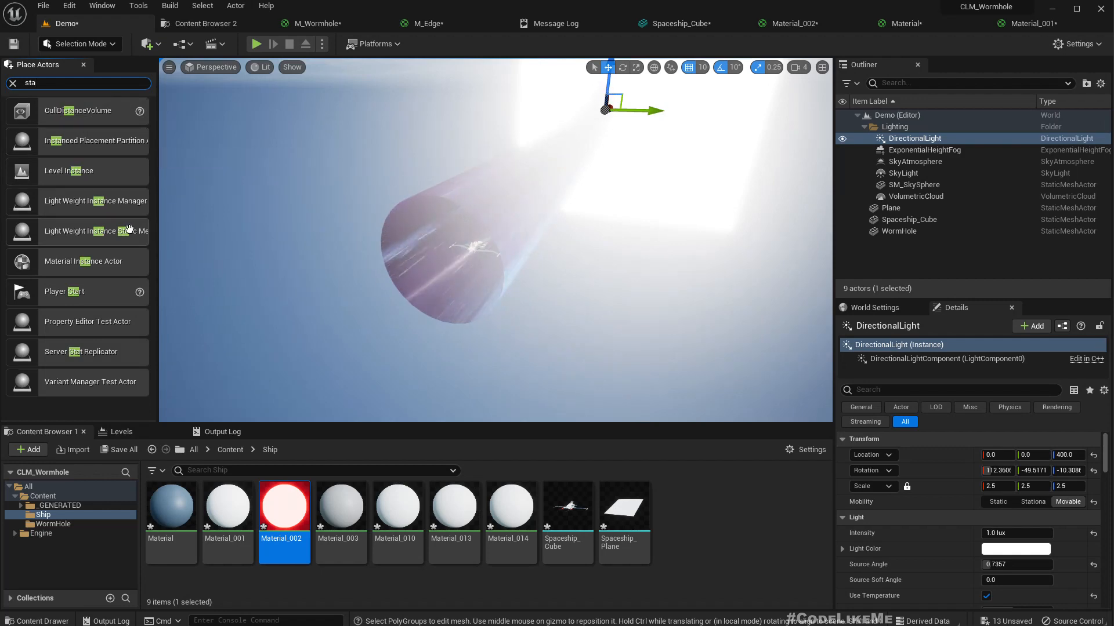
drag(31, 300, 451, 295)
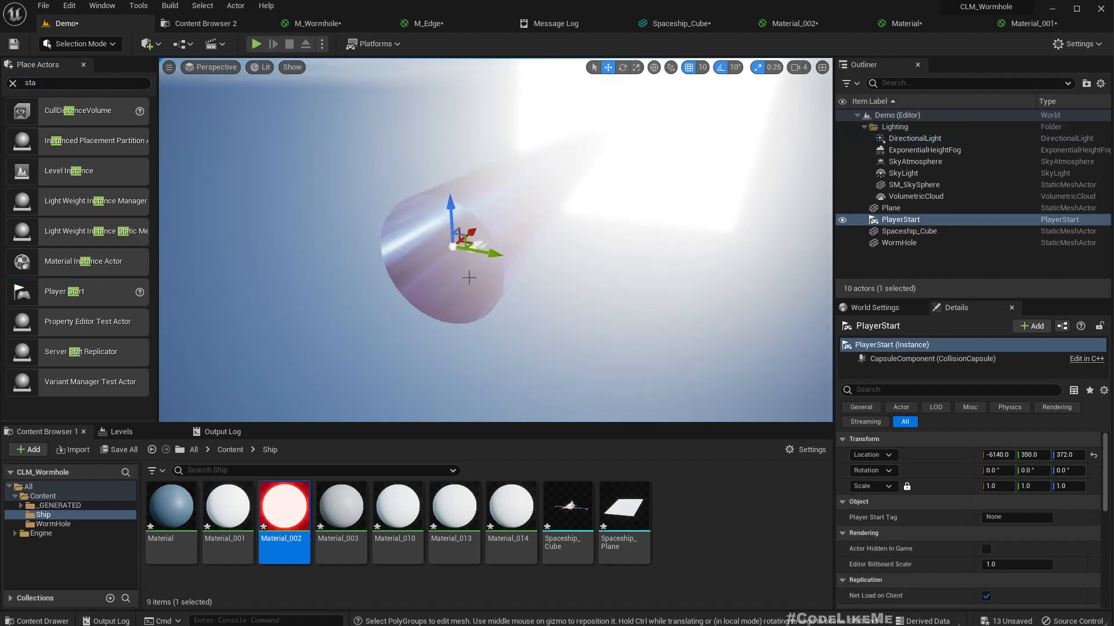
- Move the Player Start into the wormhole opening behind the spaceship, at about location -6010, 220, 232
key(w)
mouse_move(468, 278)
right_down()
mouse_move(471, 290)
mouse_move(471, 275)
right_up()
key(s)
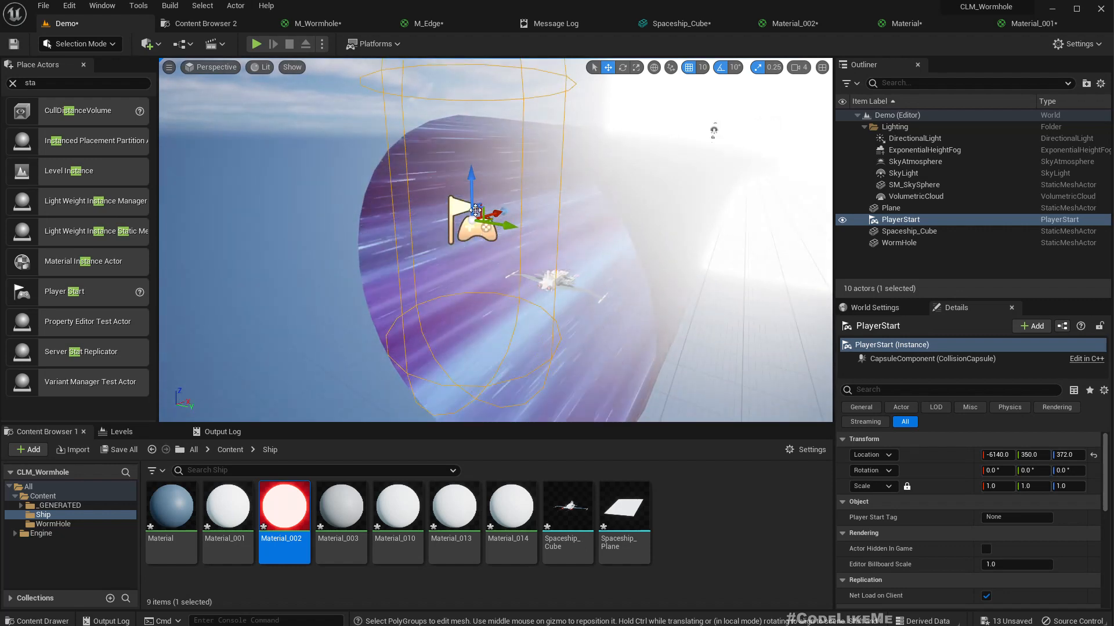
key(s)
right_drag(525, 279, 523, 290)
drag(551, 227, 647, 195)
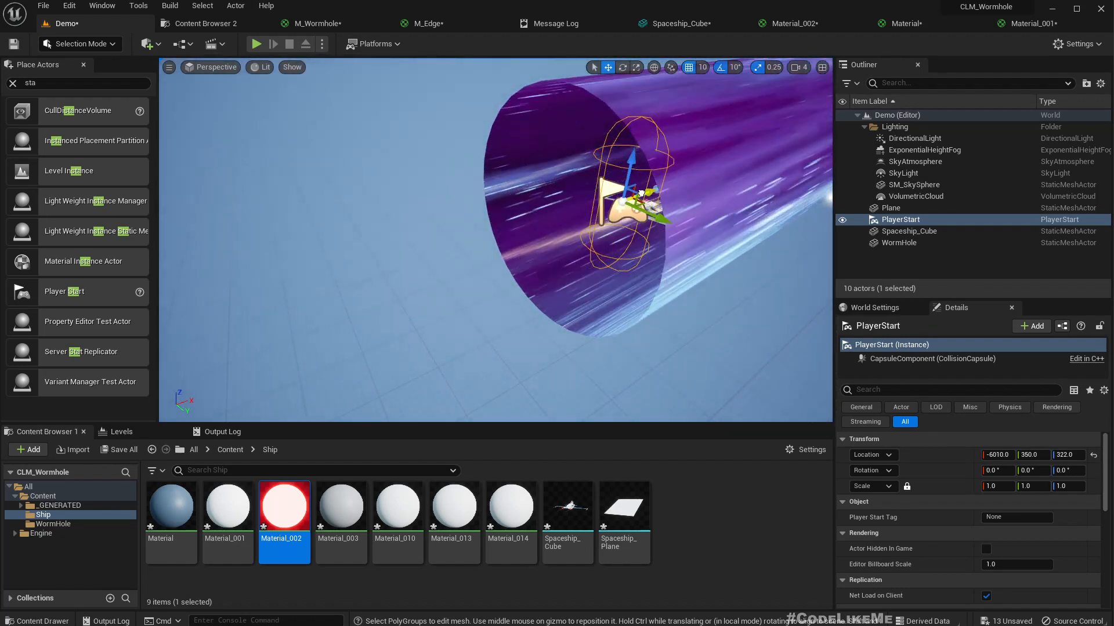
key(a)
right_drag(647, 194, 760, 178)
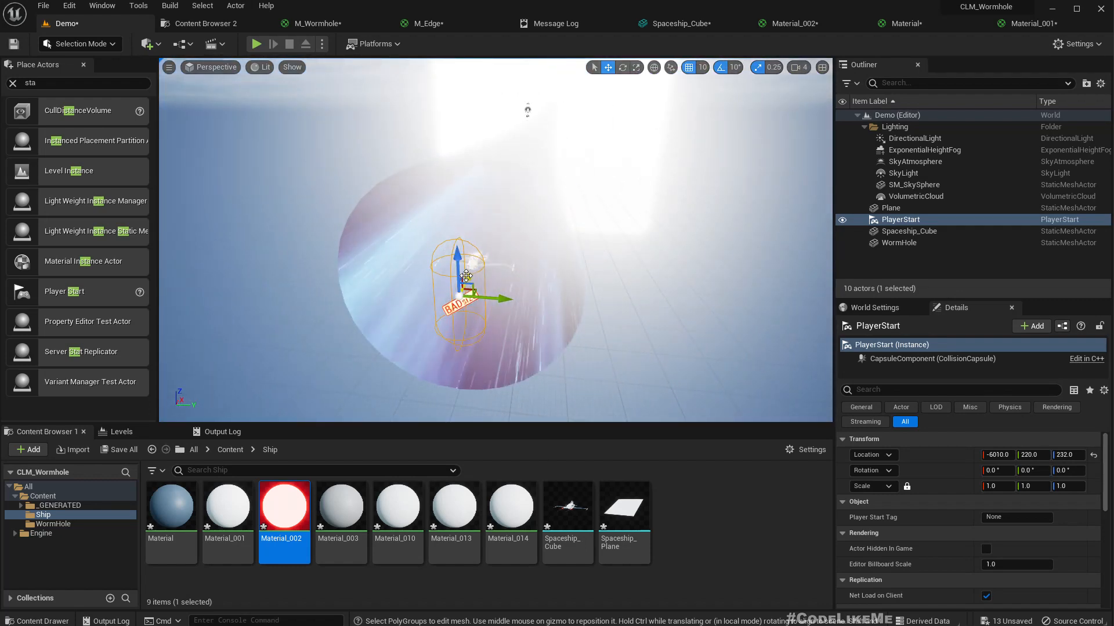
- Set the Collision Presets of the WormHole mesh to NoCollision
key(w)
right_drag(513, 245, 457, 221)
key(d)
key(s)
click(464, 179)
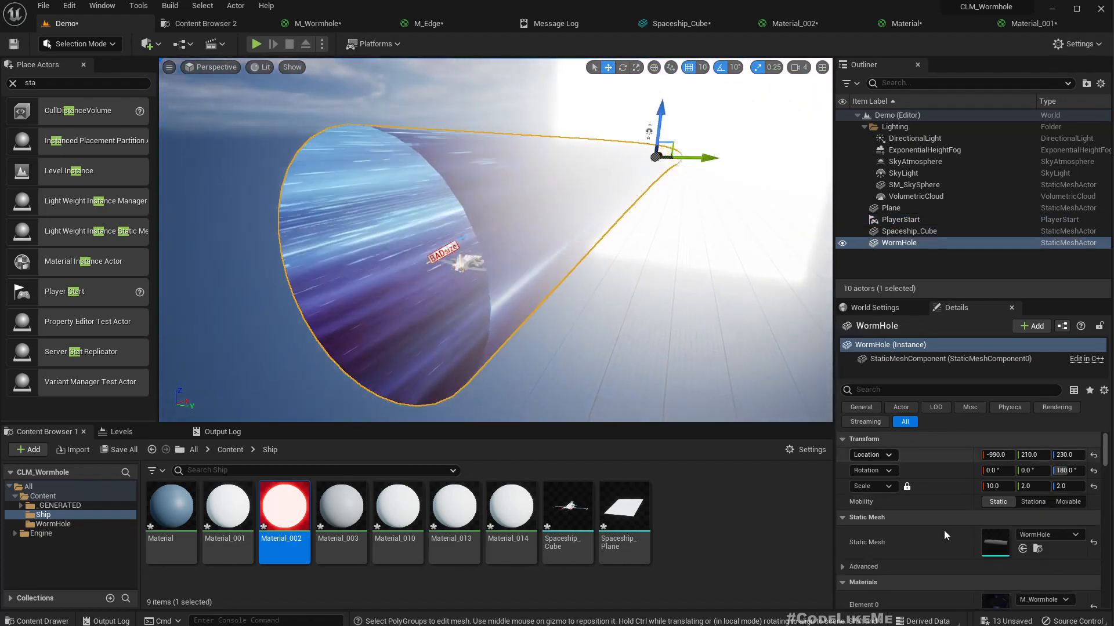
scroll(999, 554, down, 5)
scroll(1000, 555, down, 10)
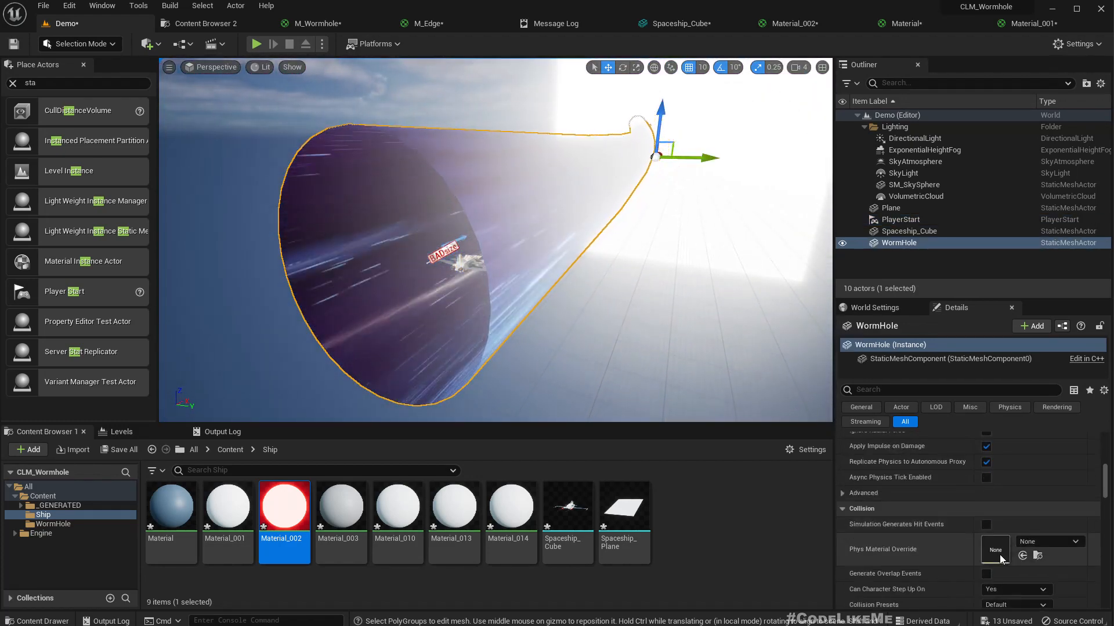
scroll(1007, 548, down, 3)
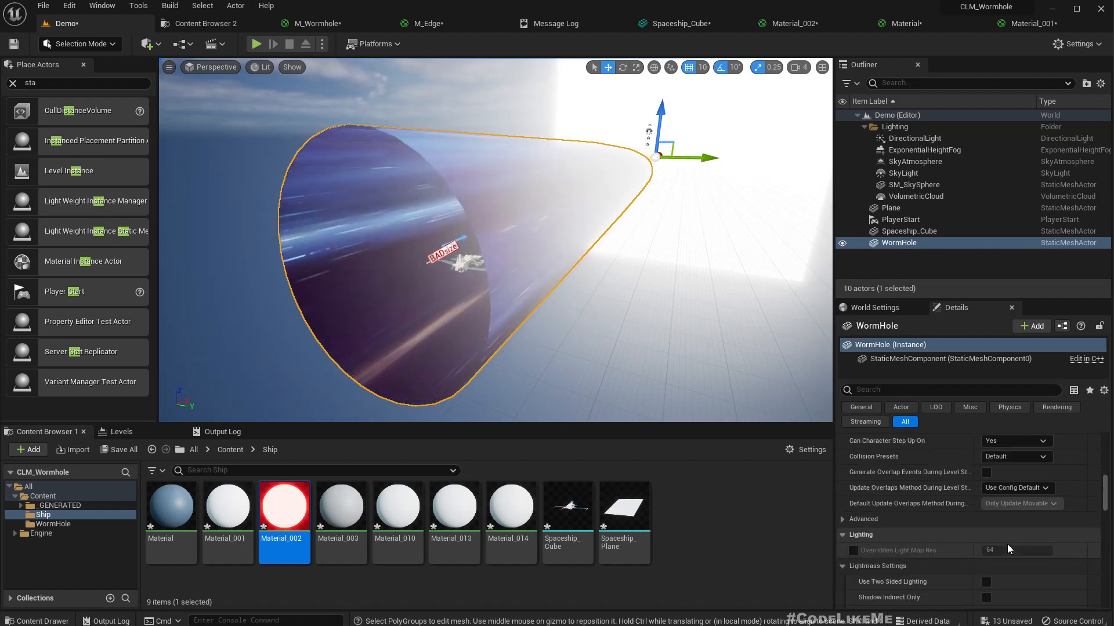
click(998, 458)
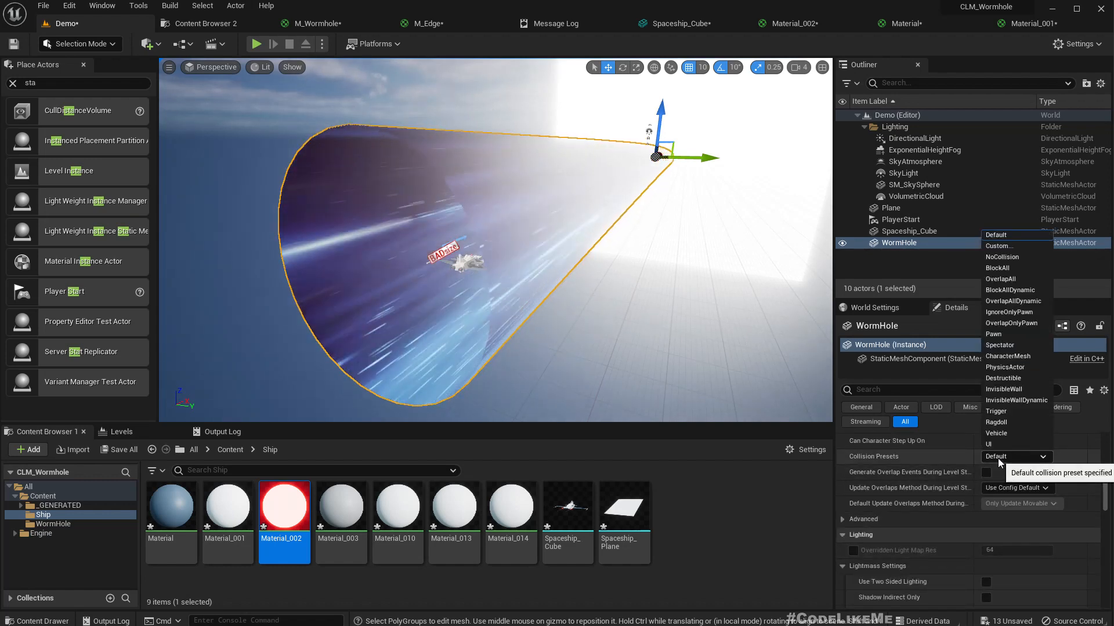
click(1002, 257)
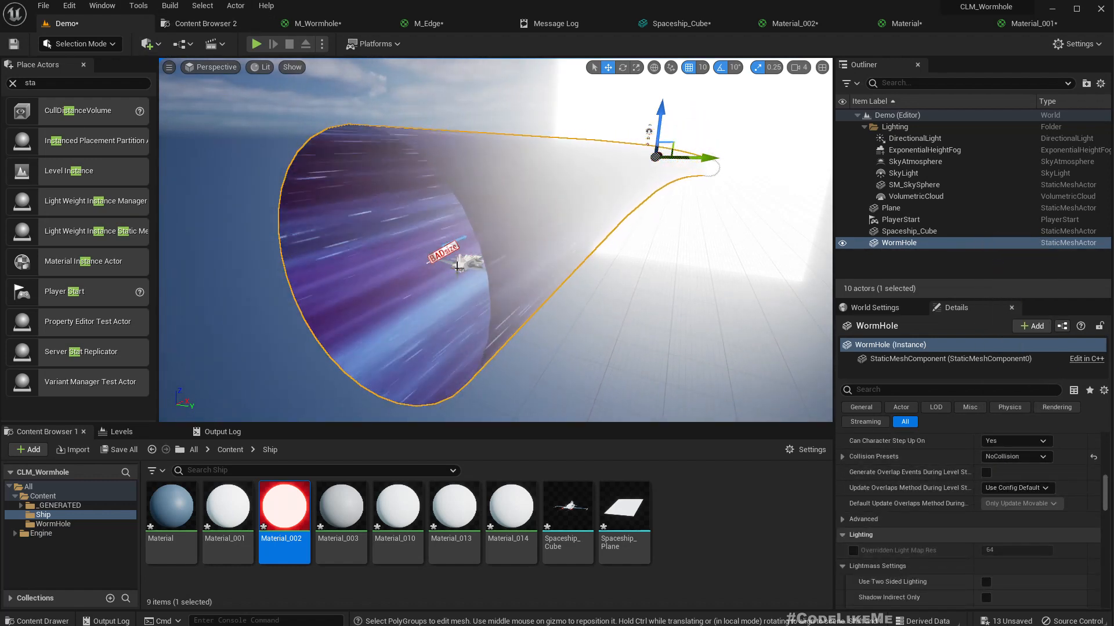
- Play-test the level from the Player Start, lowering the Player Start behind the spaceship between the two runs
click(447, 248)
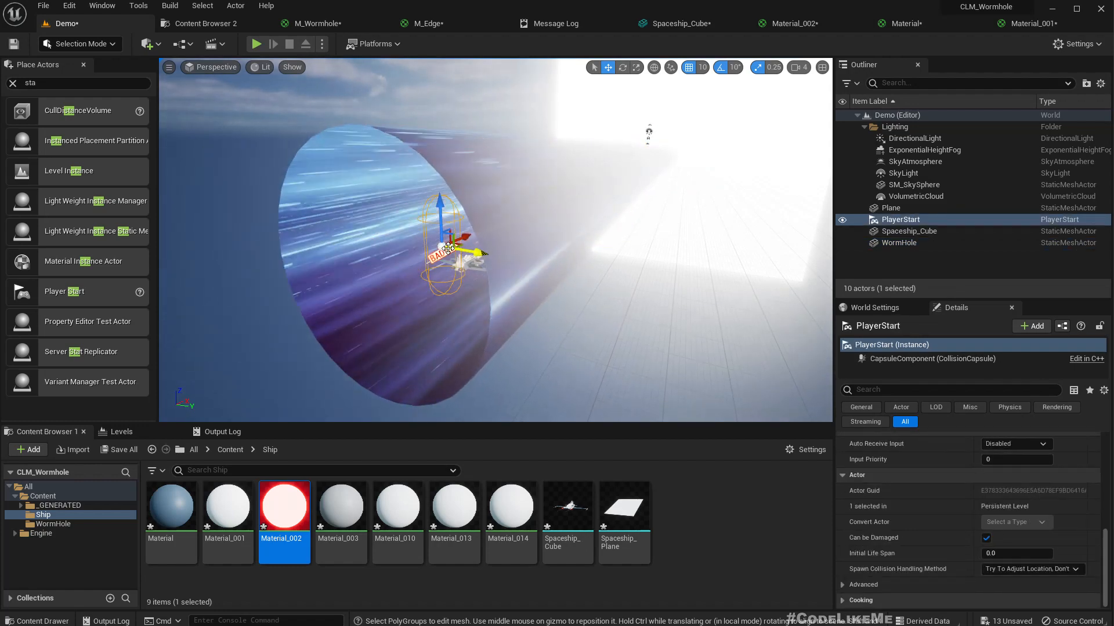
key(alt+p)
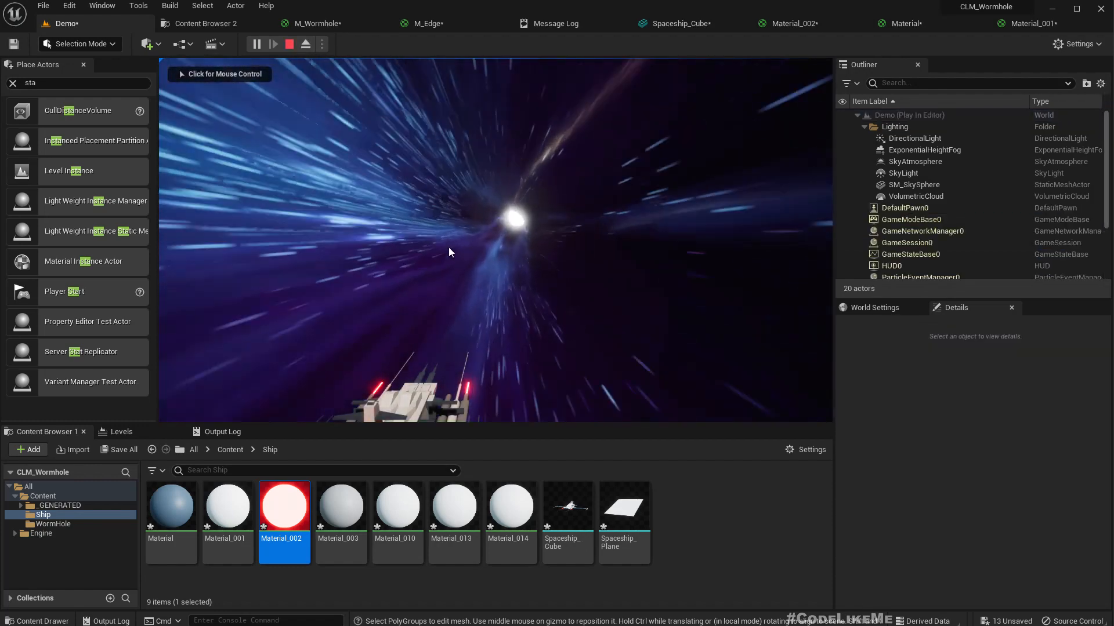
key(Escape)
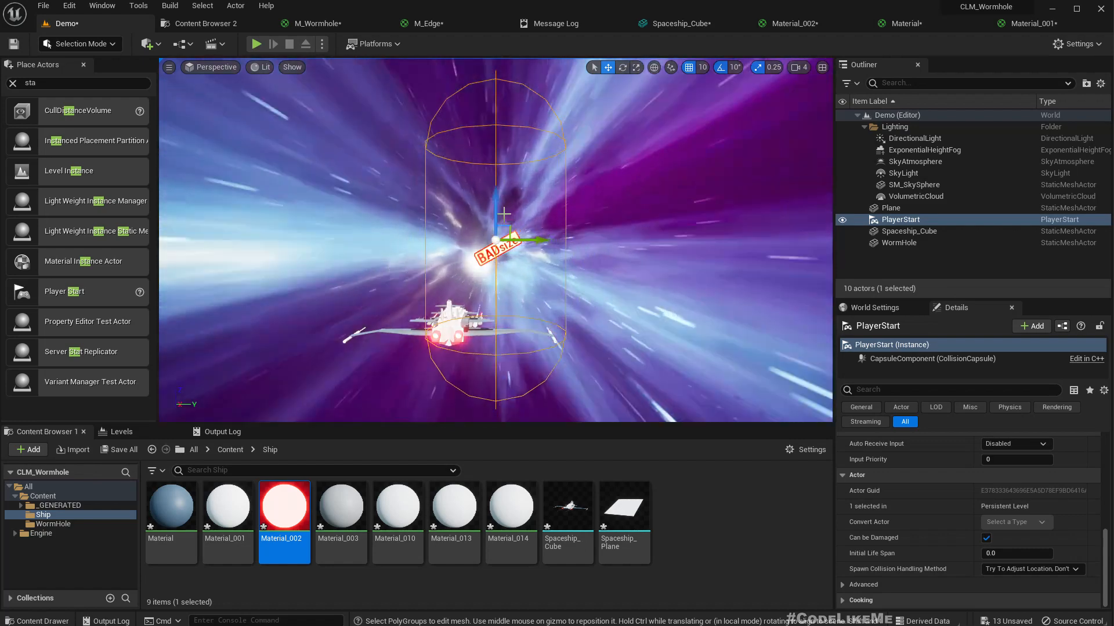
drag(489, 194, 488, 263)
key(alt+p)
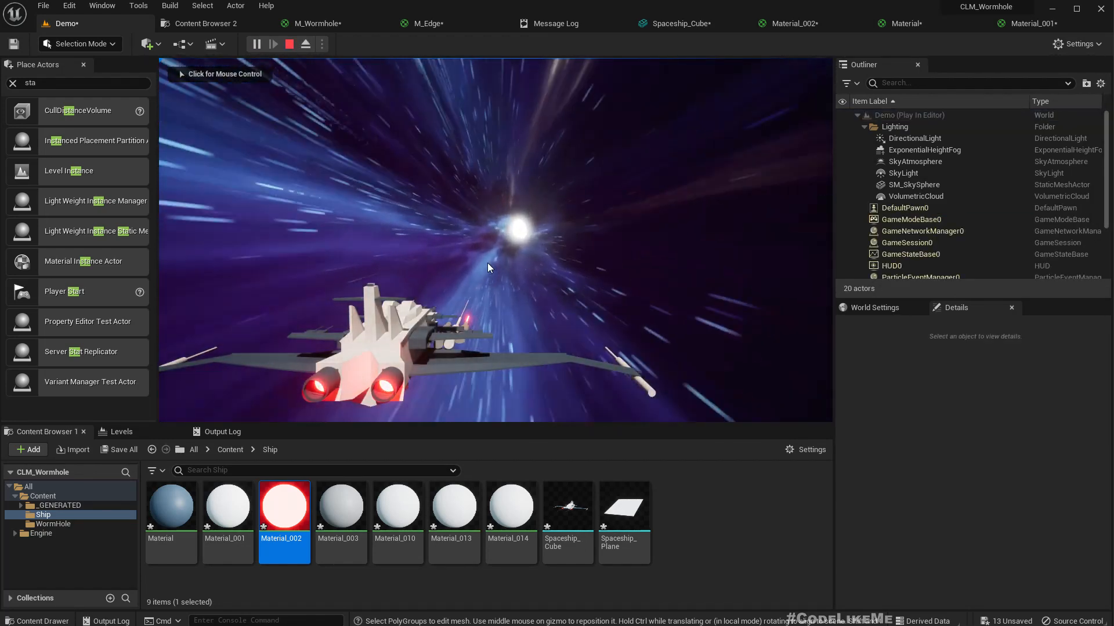
- Move the Player Start farther back from the spaceship inside the wormhole and play-test the level in full screen
click(487, 263)
key(F11)
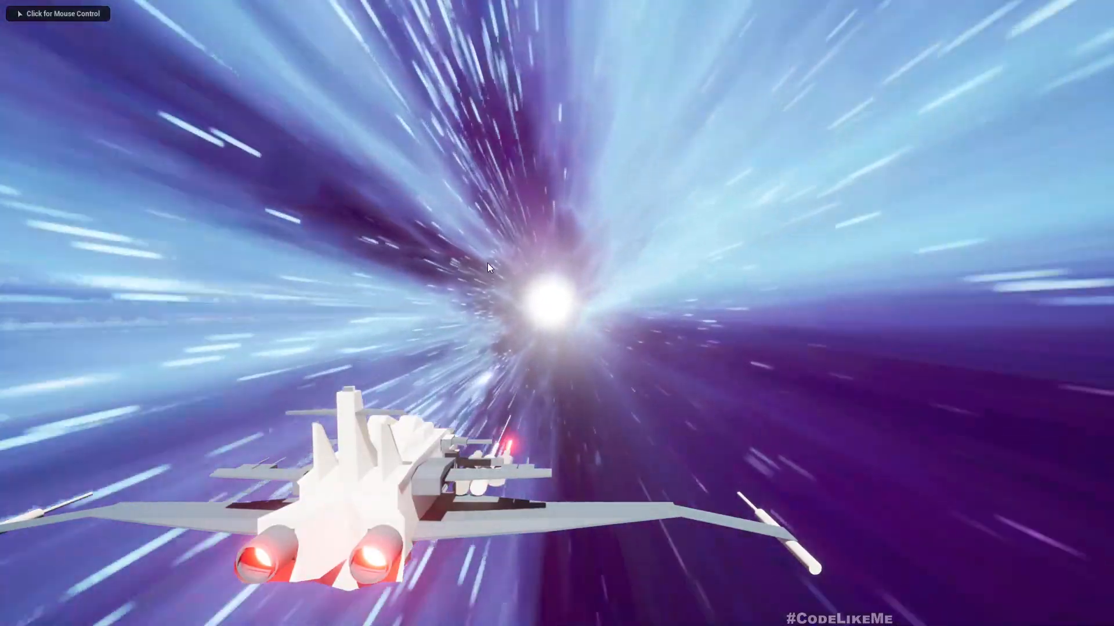
key(Escape)
key(s)
right_drag(509, 324, 432, 343)
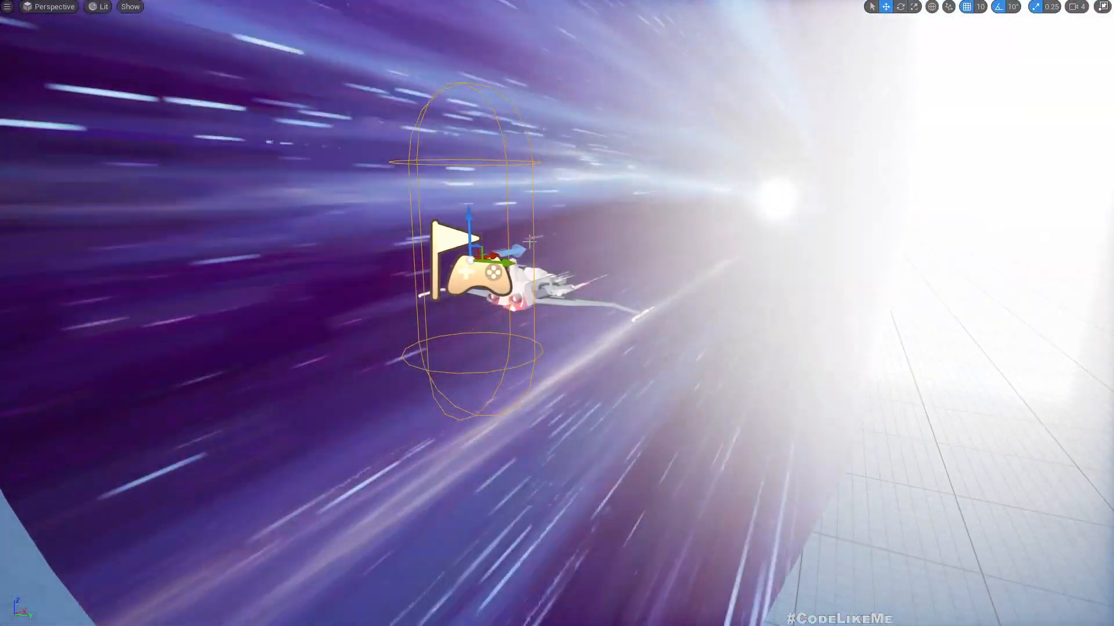
drag(500, 259, 377, 284)
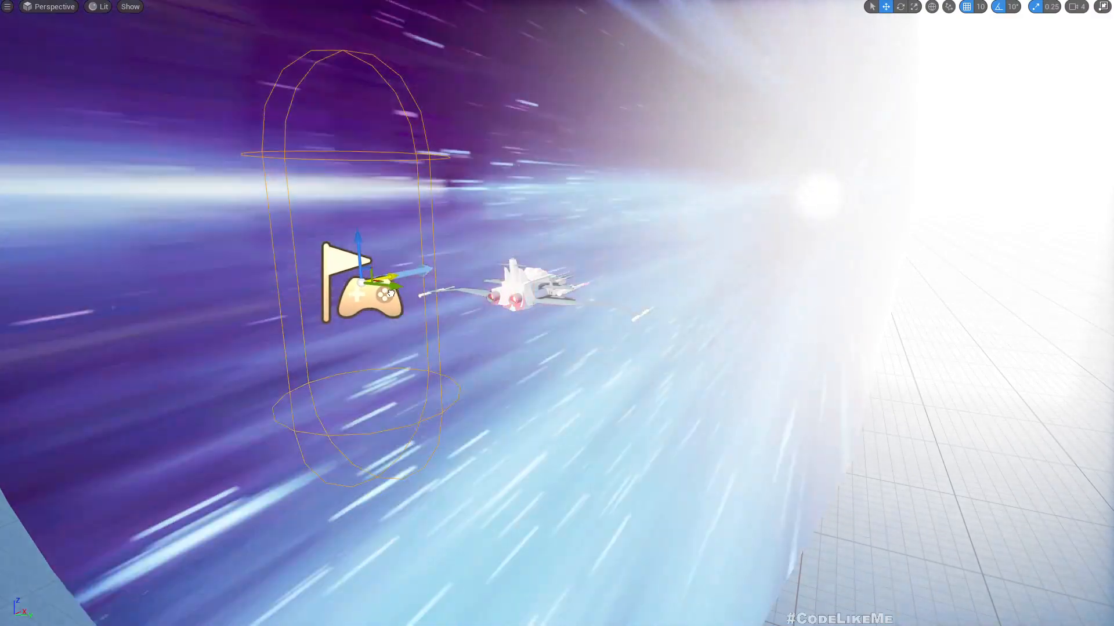
key(alt+p)
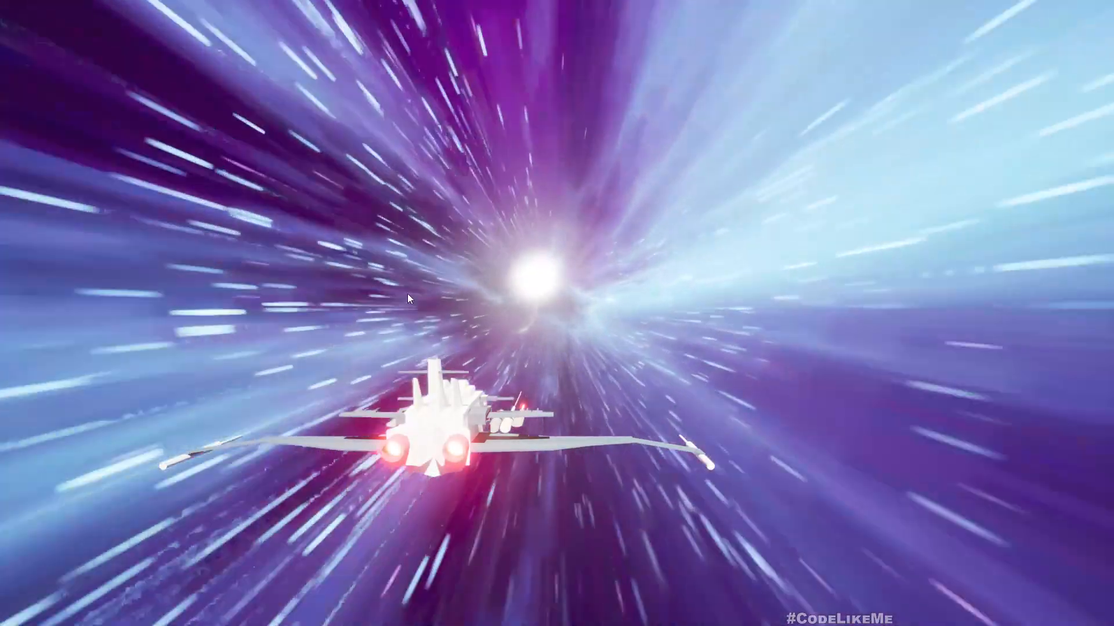
click(389, 293)
key(Escape)
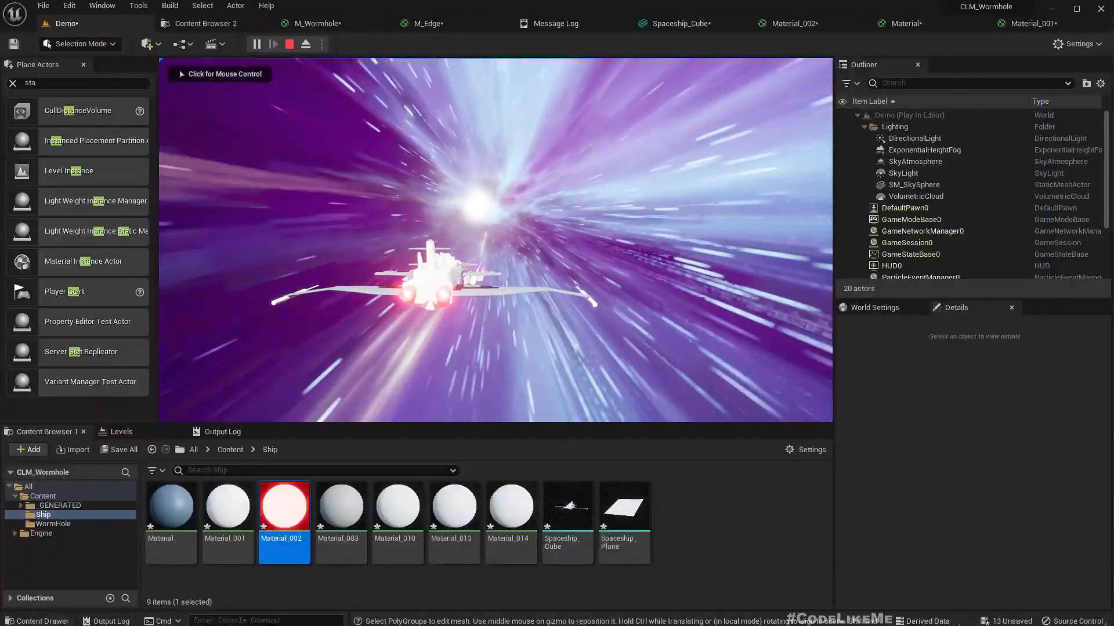
- Find the PostProcessVolume actor and add it to the level near the spaceship
double_click(62, 83)
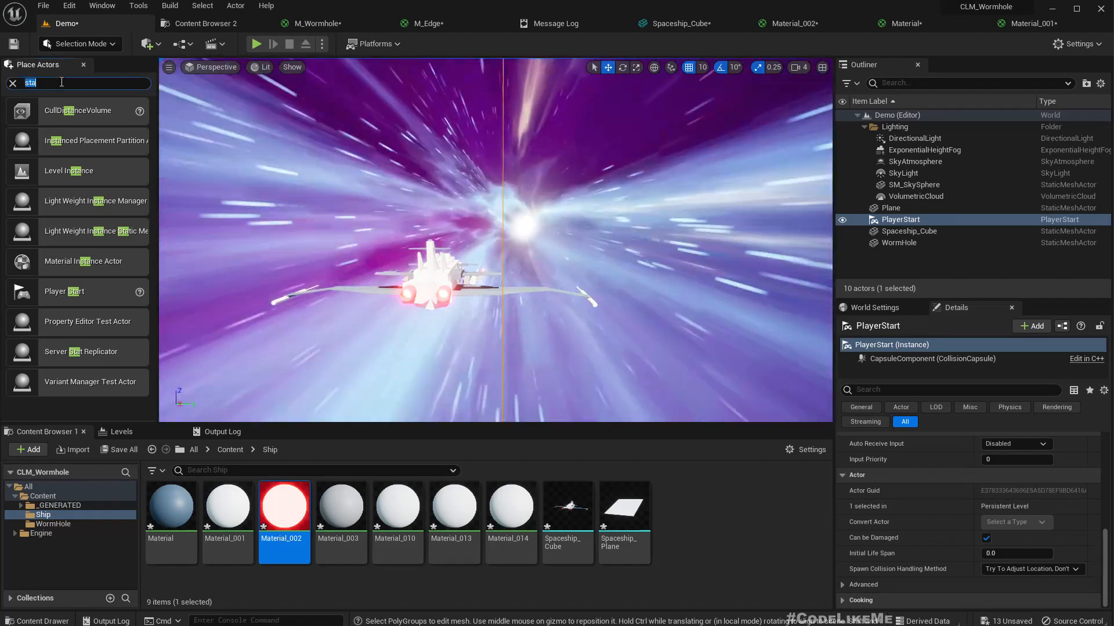
text(pos)
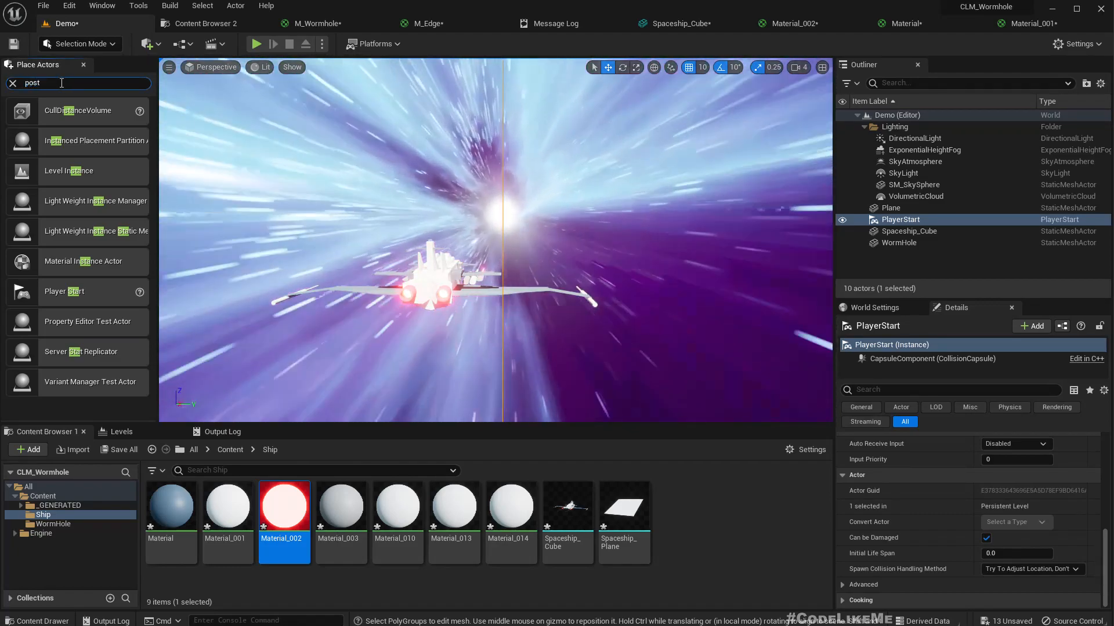
text(t)
drag(79, 111, 274, 278)
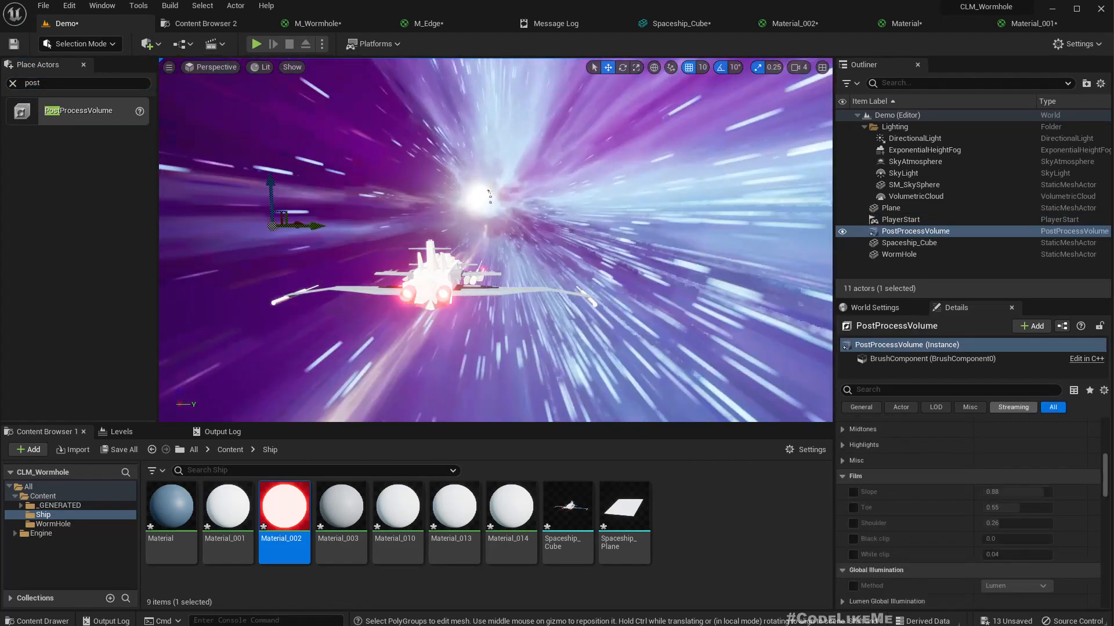
- Enable Infinite Extent (Unbound) on the PostProcessVolume
scroll(946, 470, down, 10)
scroll(953, 467, down, 15)
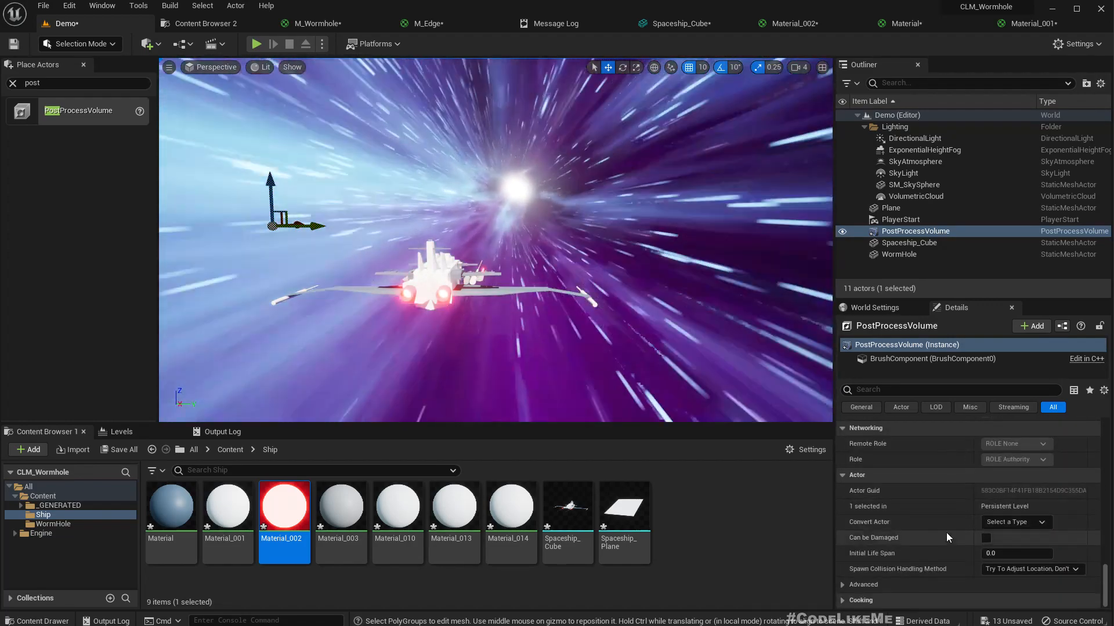
scroll(952, 542, up, 5)
scroll(987, 559, down, 5)
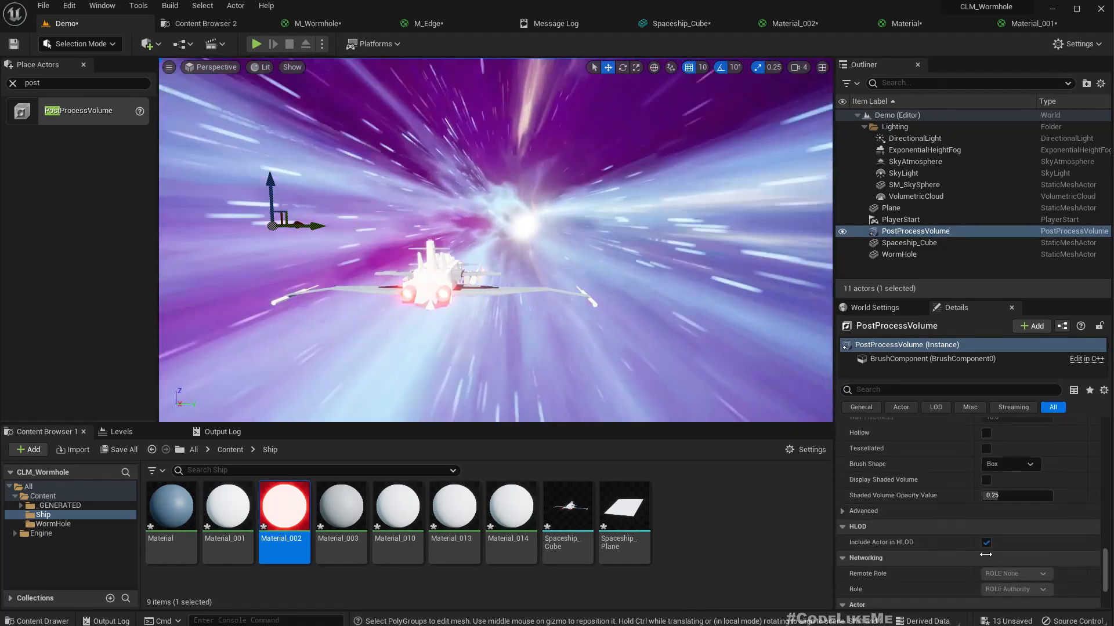
scroll(992, 559, up, 4)
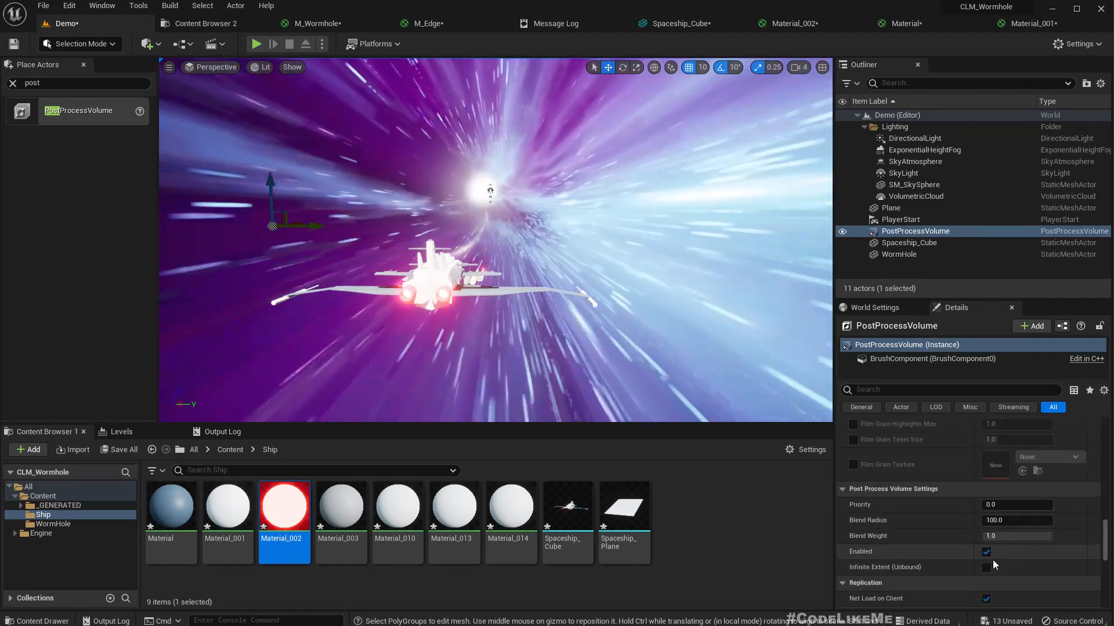
click(986, 567)
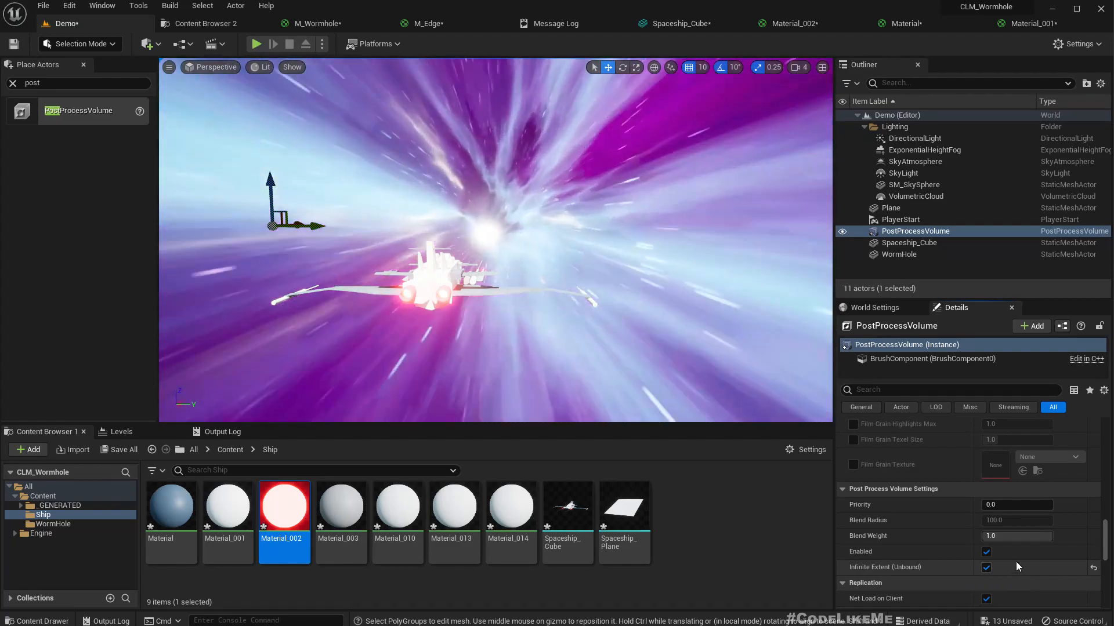
- Set the exposure Metering Mode of the PostProcessVolume to Manual
scroll(1017, 517, up, 8)
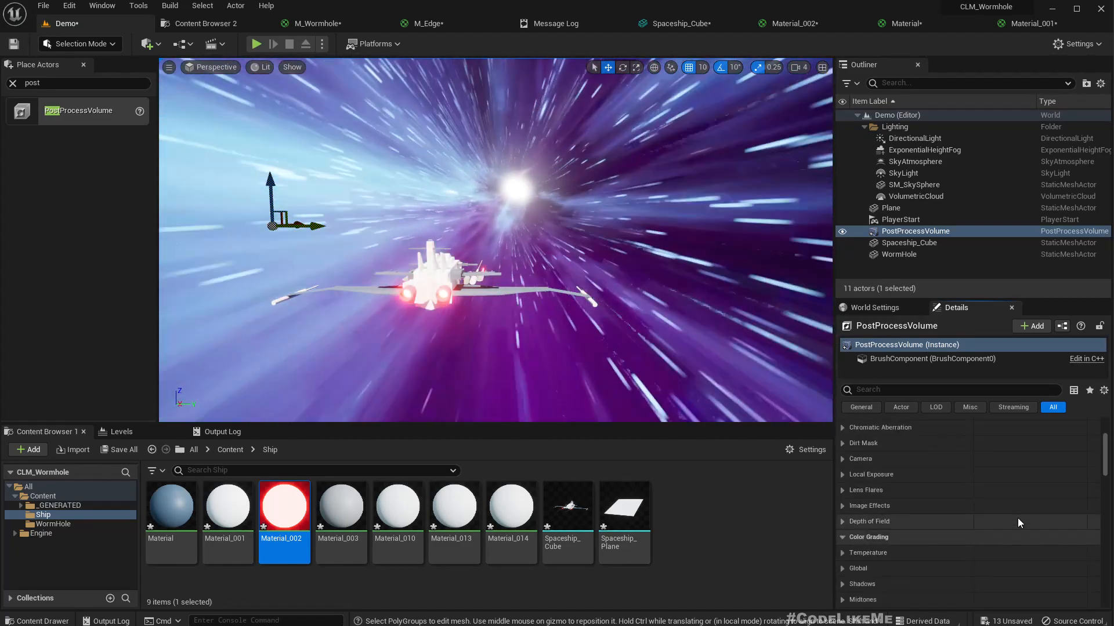
scroll(1017, 518, up, 3)
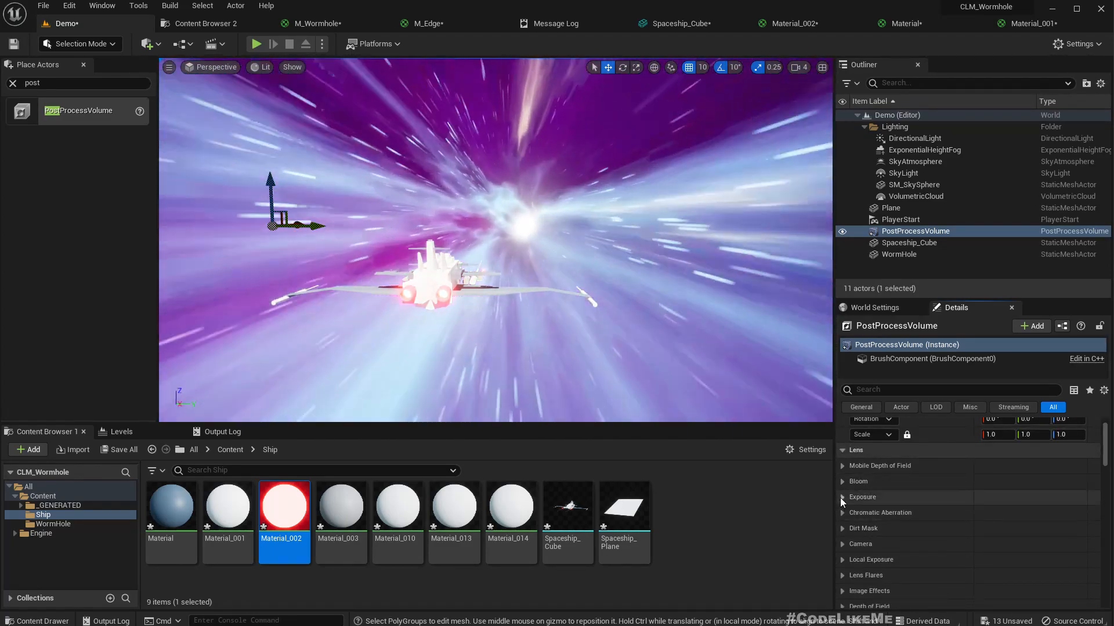
click(842, 498)
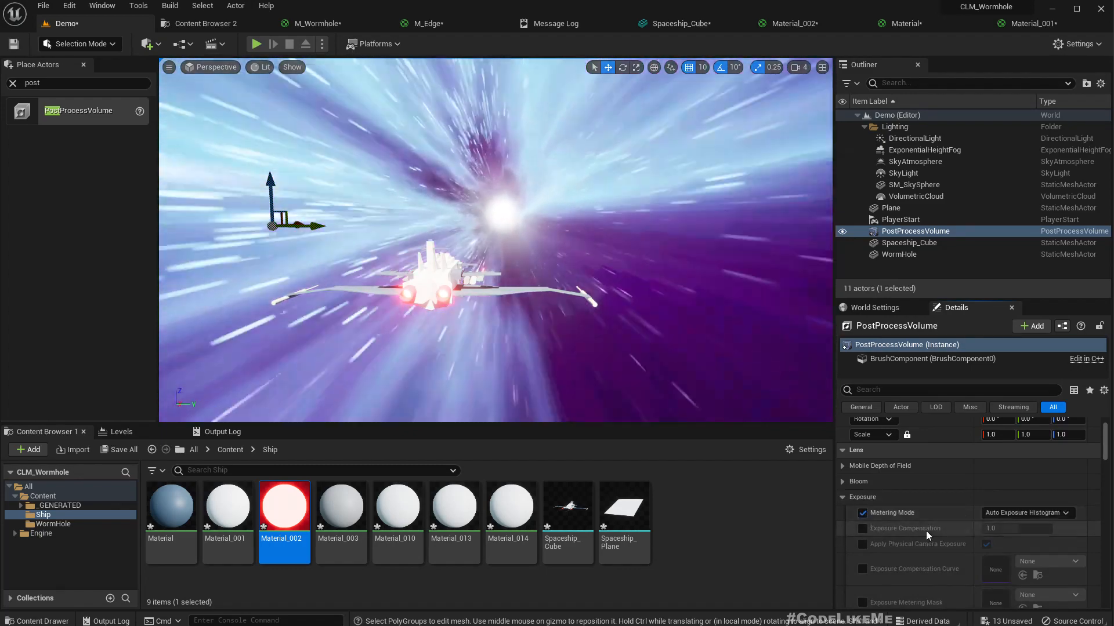
click(1000, 513)
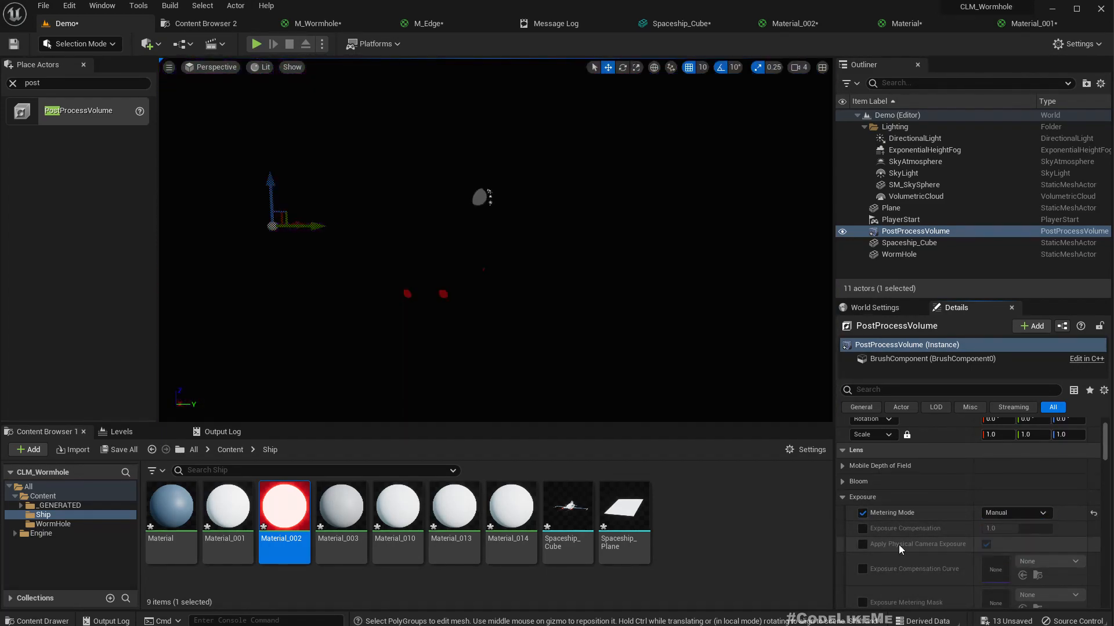
- Enable Exposure Compensation on the PostProcessVolume and set it to 11, trying 10, 20 and 15 on the way
click(862, 529)
click(1023, 529)
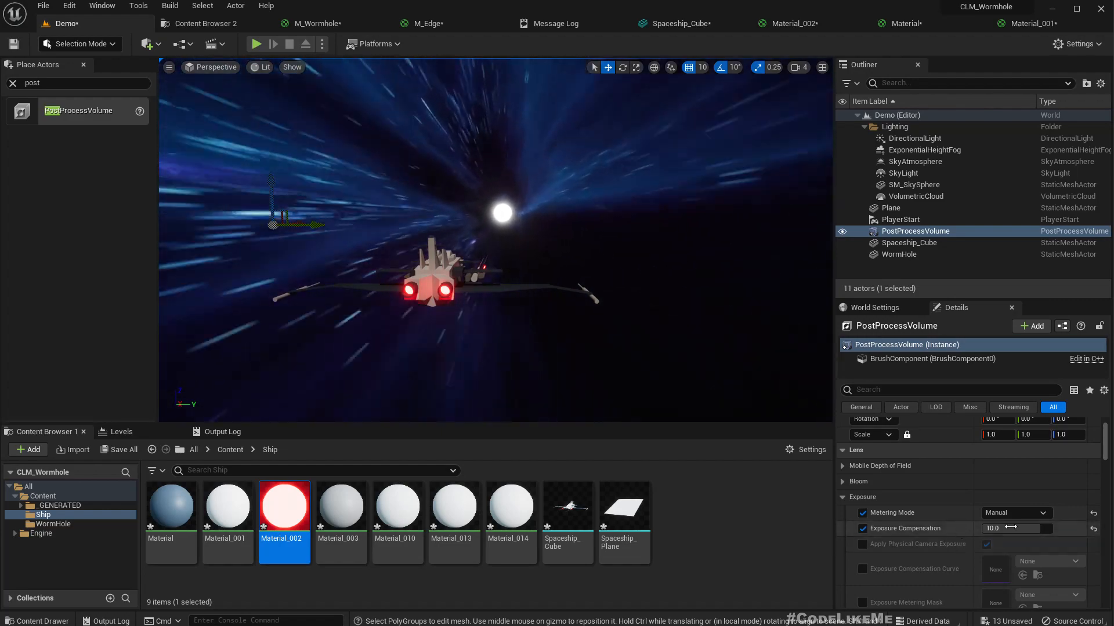
click(1016, 528)
text(1)
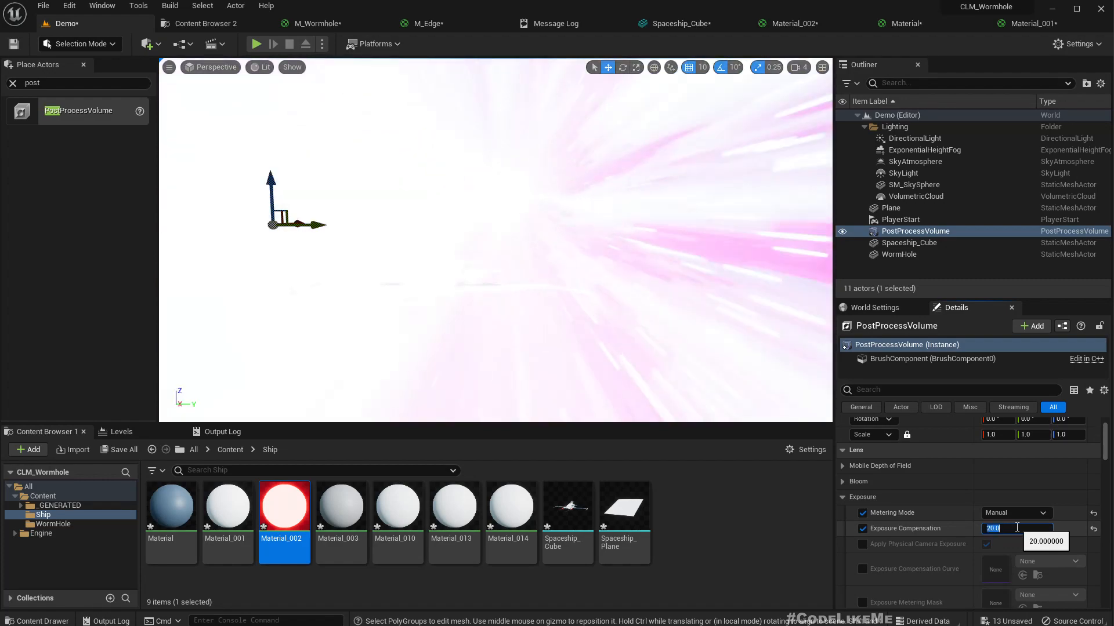
text(15)
key(Return)
text(11)
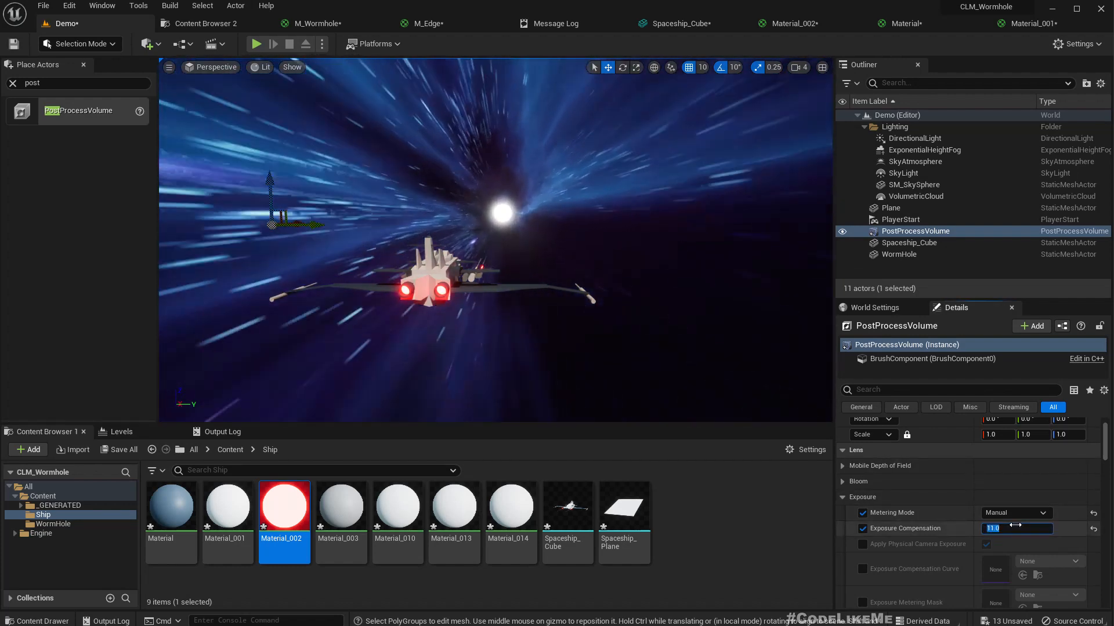
- Play-test the level in full screen and examine the glowing plane at the wormhole's far end from outside
click(520, 175)
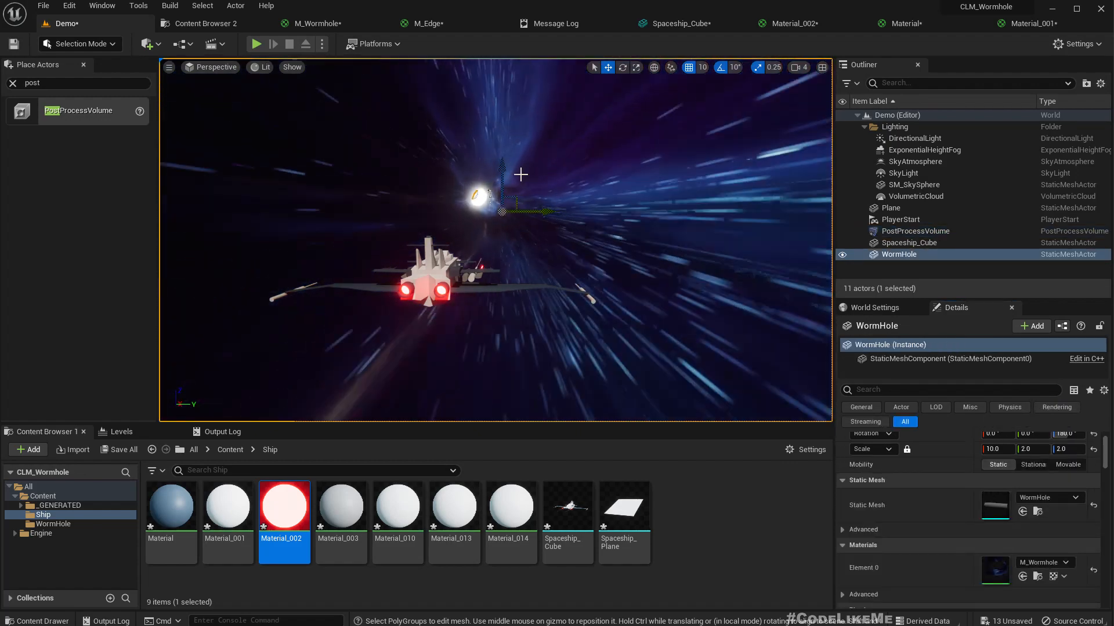
key(F11)
key(alt+p)
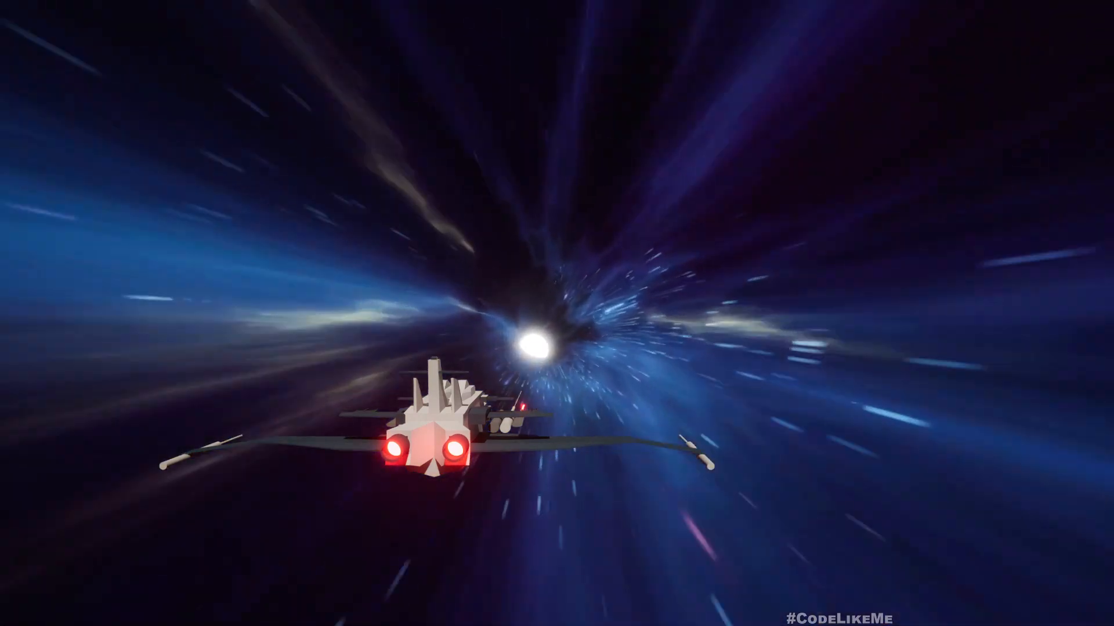
click(556, 313)
key(F11)
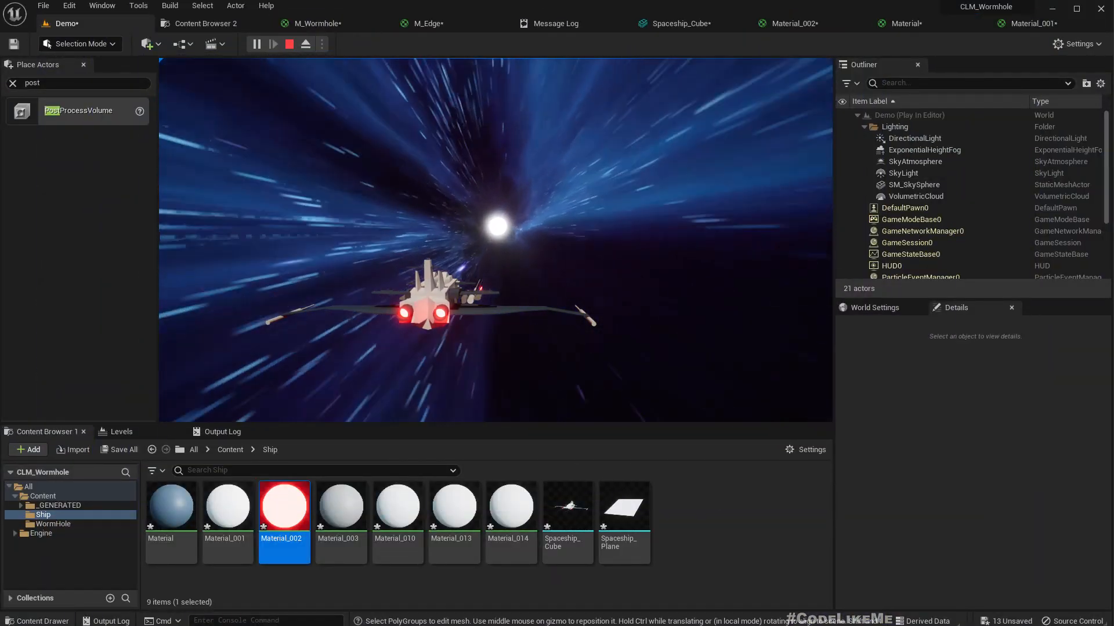
click(496, 241)
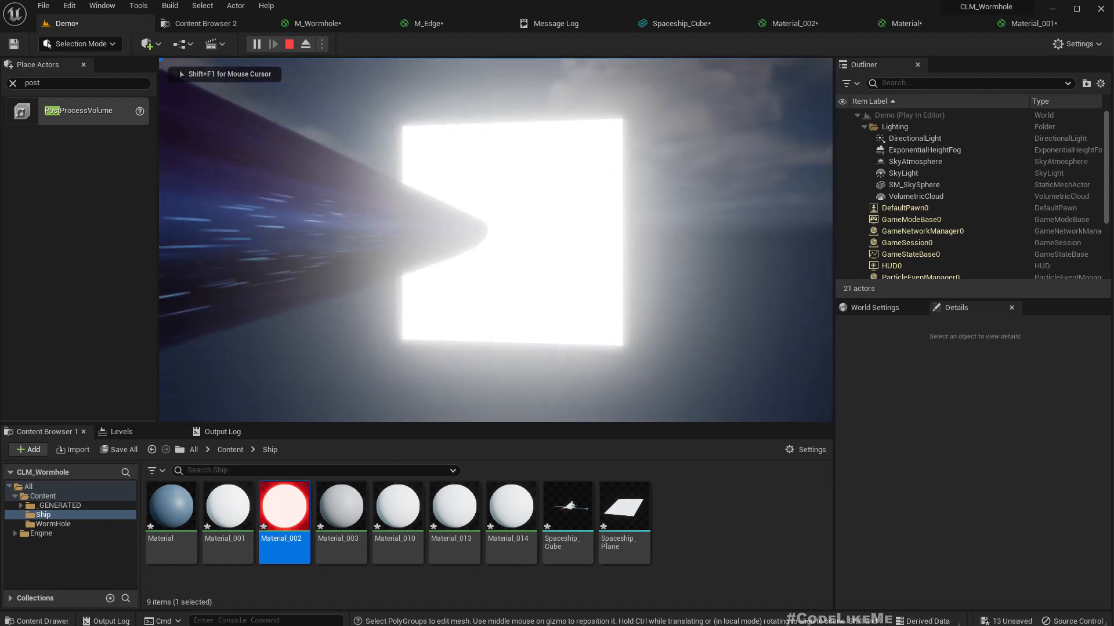
key(Escape)
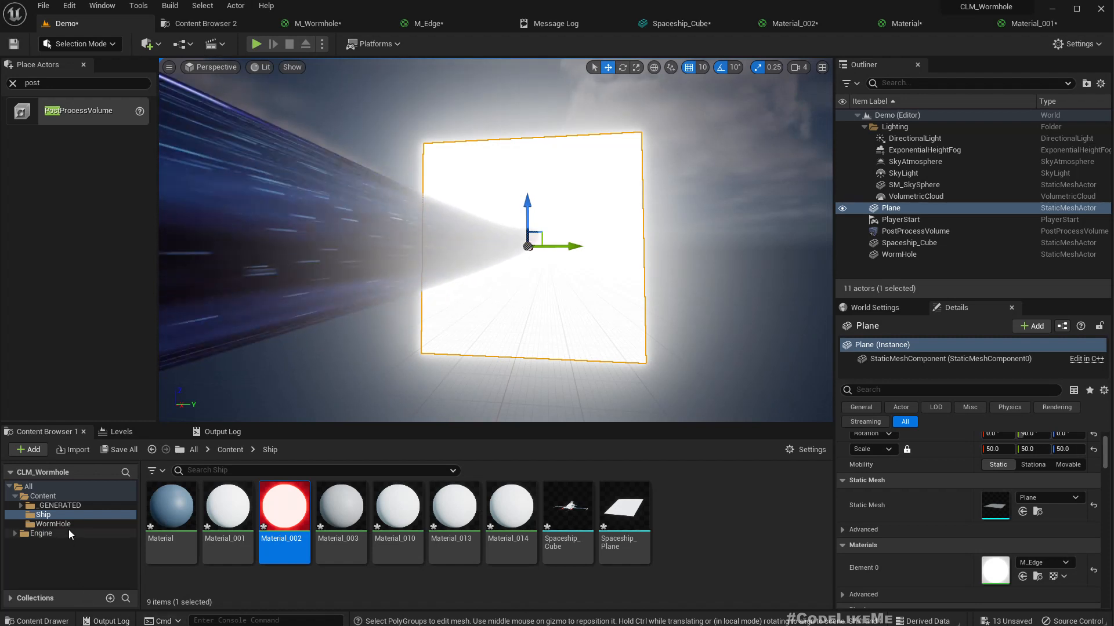
- Duplicate the M_Edge material in the WormHole folder as M_EdgeBlack
click(53, 525)
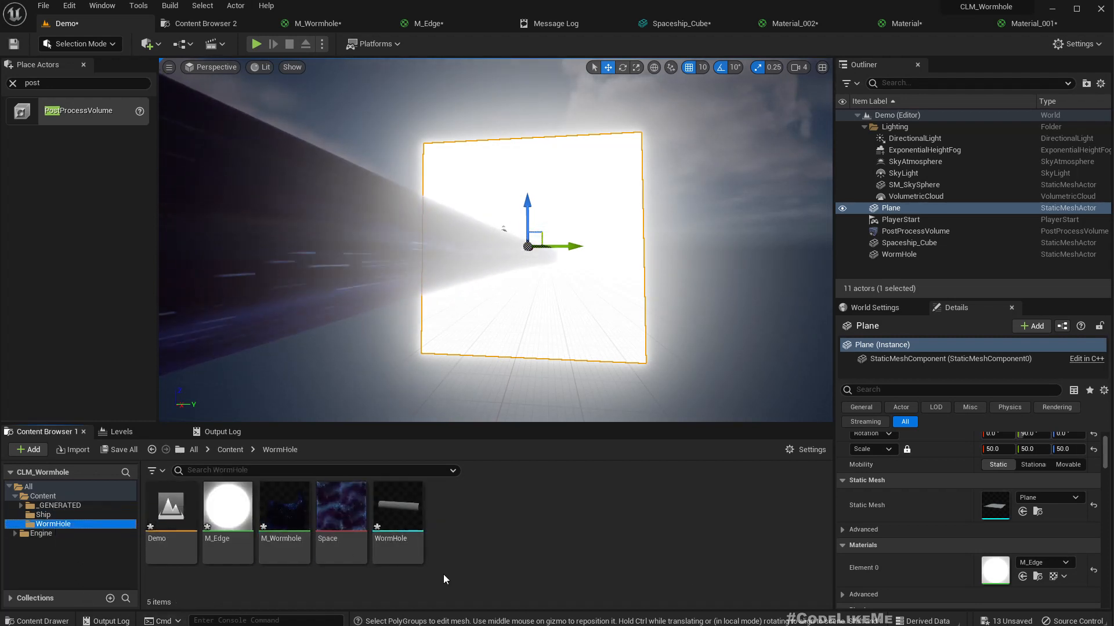
click(227, 506)
key(ctrl+d)
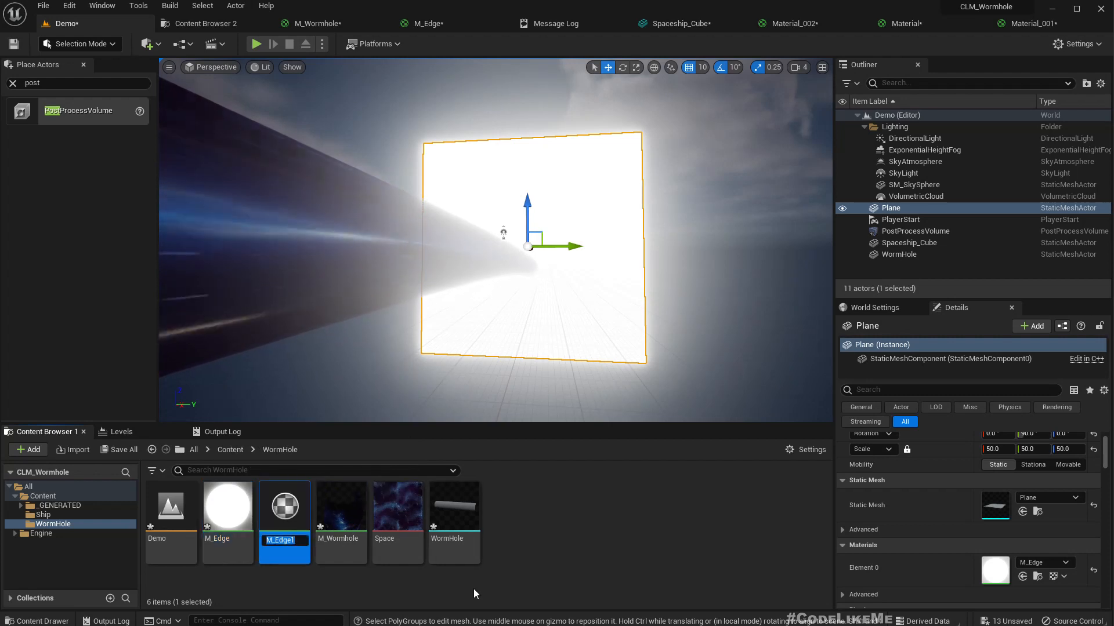
text(M_EdgeBlack)
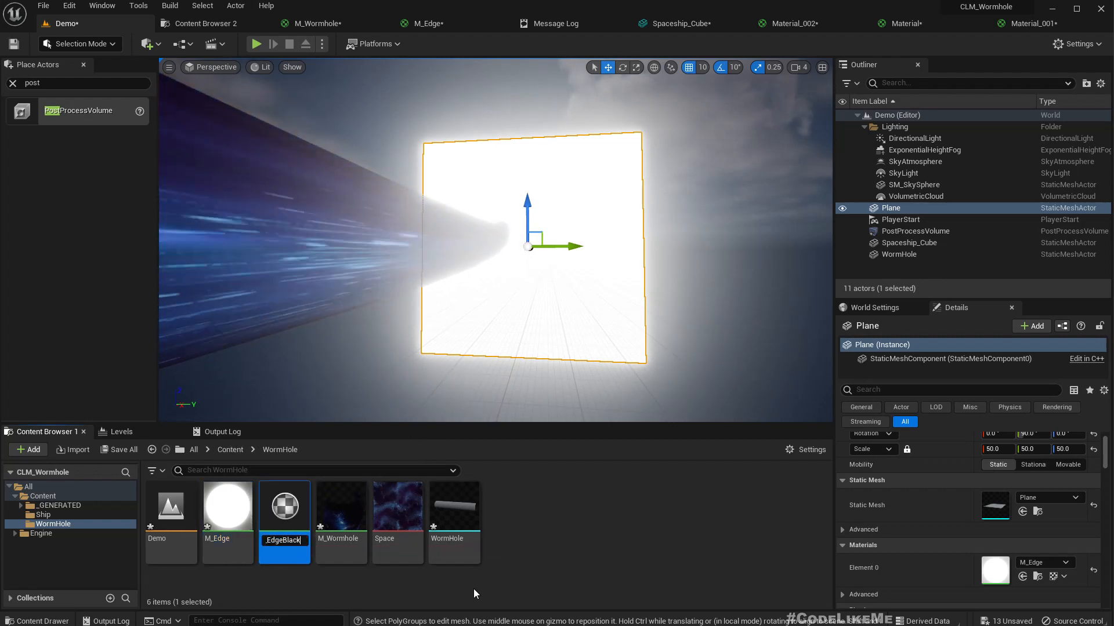
key(Return)
key(Return)
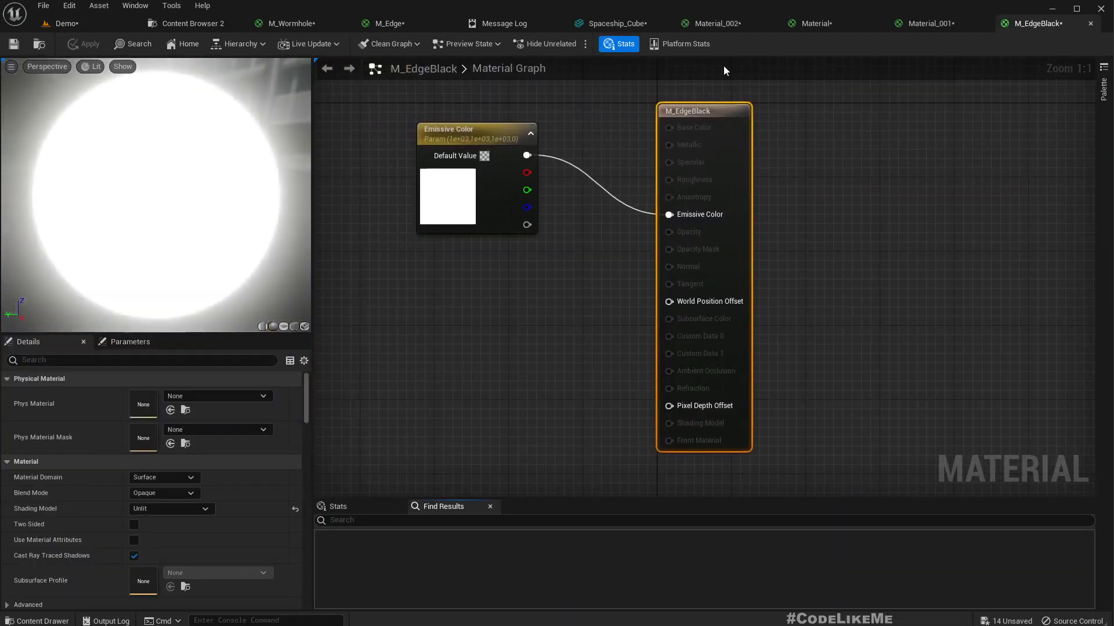
click(1090, 24)
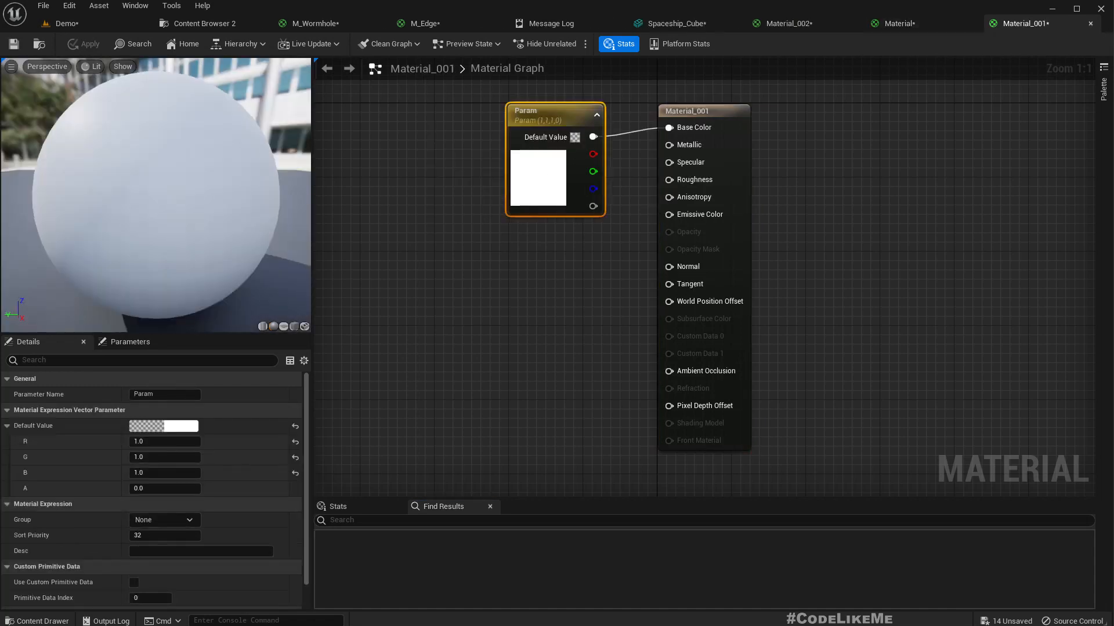
- Set the Emissive Color value of the M_Edge material to 0 for black and apply the material
click(201, 24)
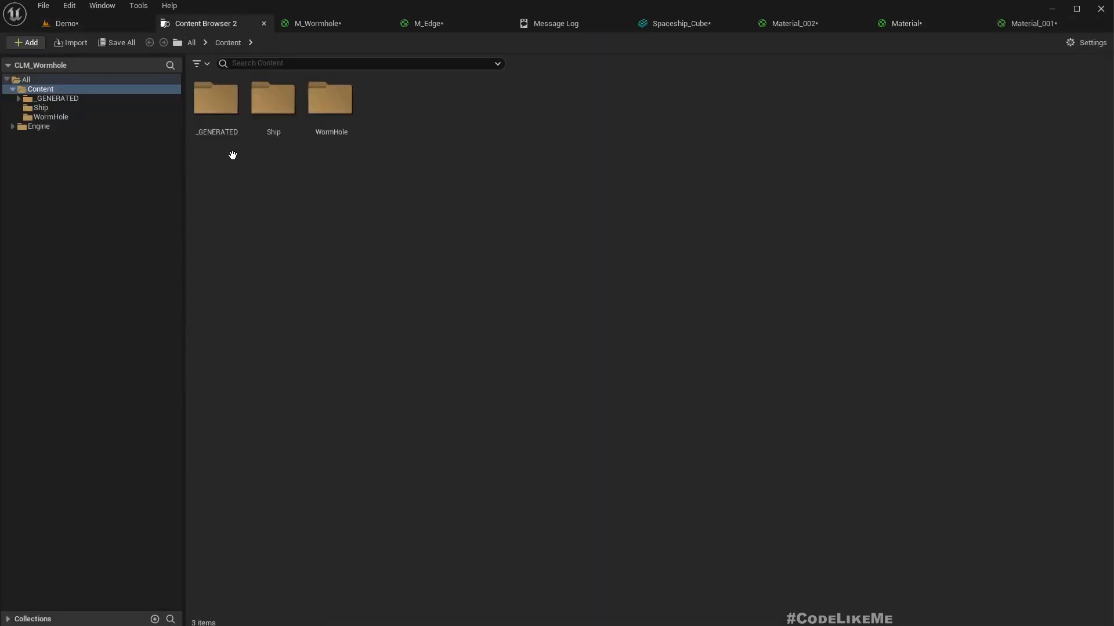
click(75, 23)
double_click(219, 525)
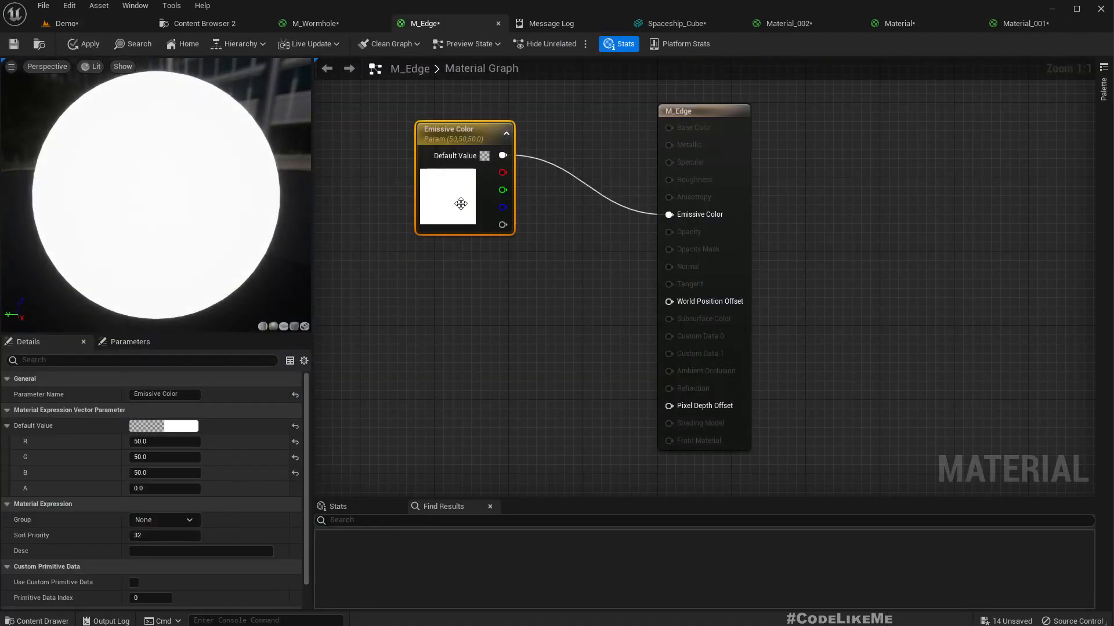
double_click(458, 200)
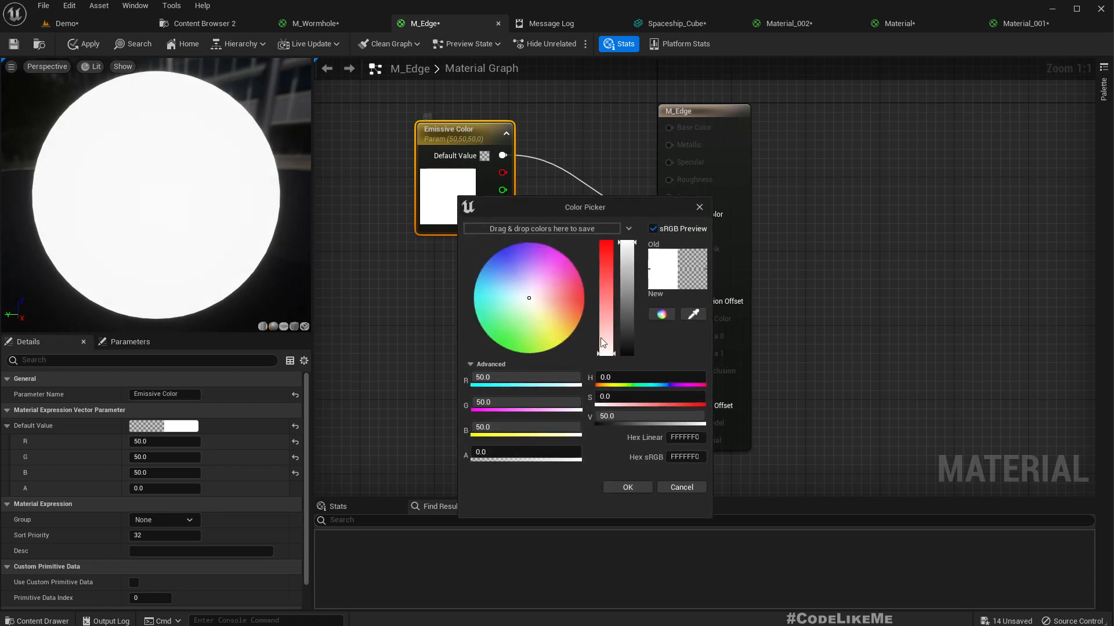
click(638, 419)
text(0)
key(Return)
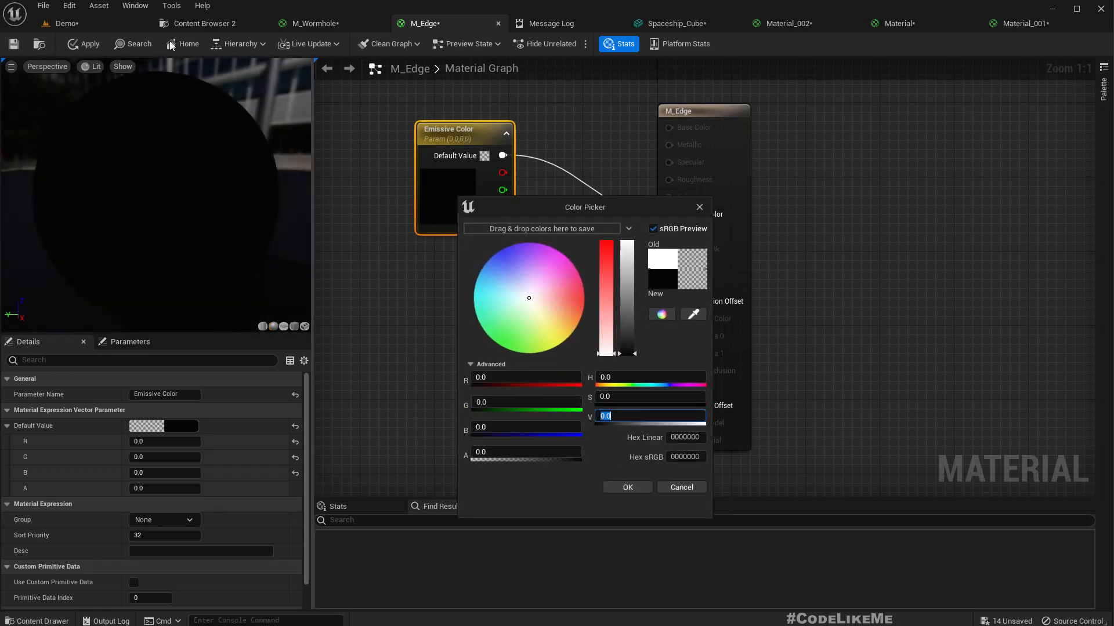
click(85, 44)
- Play-test the Demo level in full screen and examine the wormhole's black far end from behind the spaceship
click(75, 24)
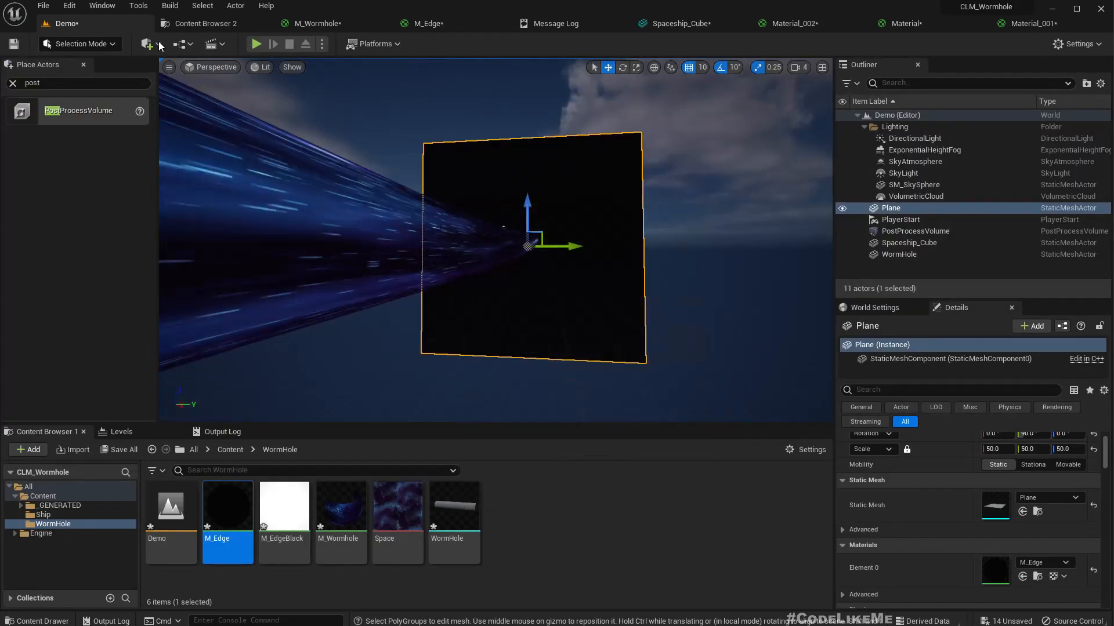
key(F11)
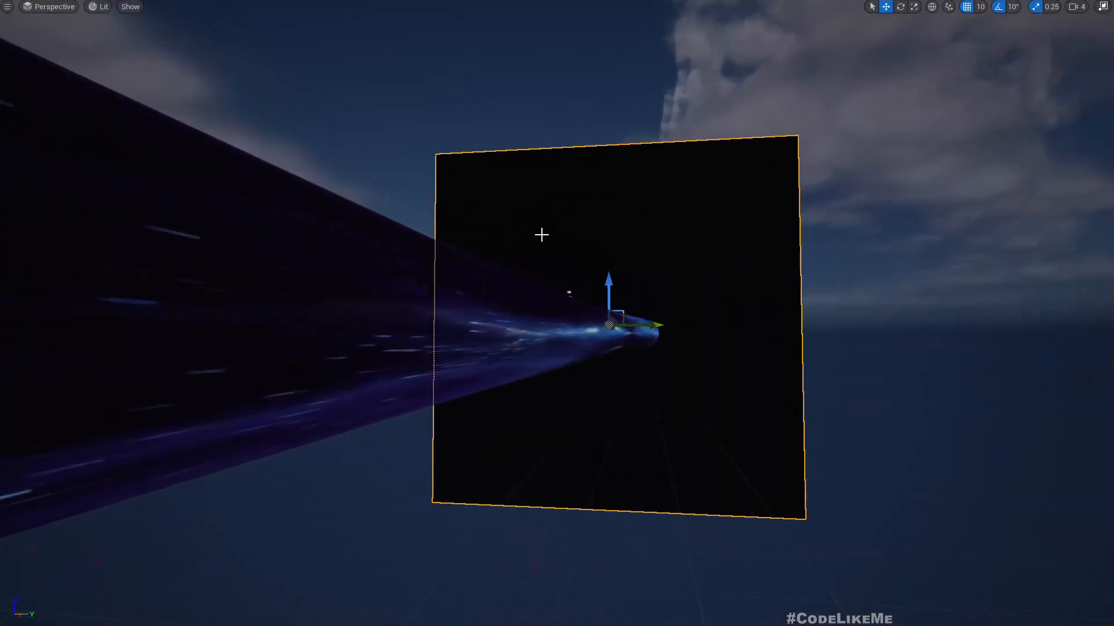
key(alt+p)
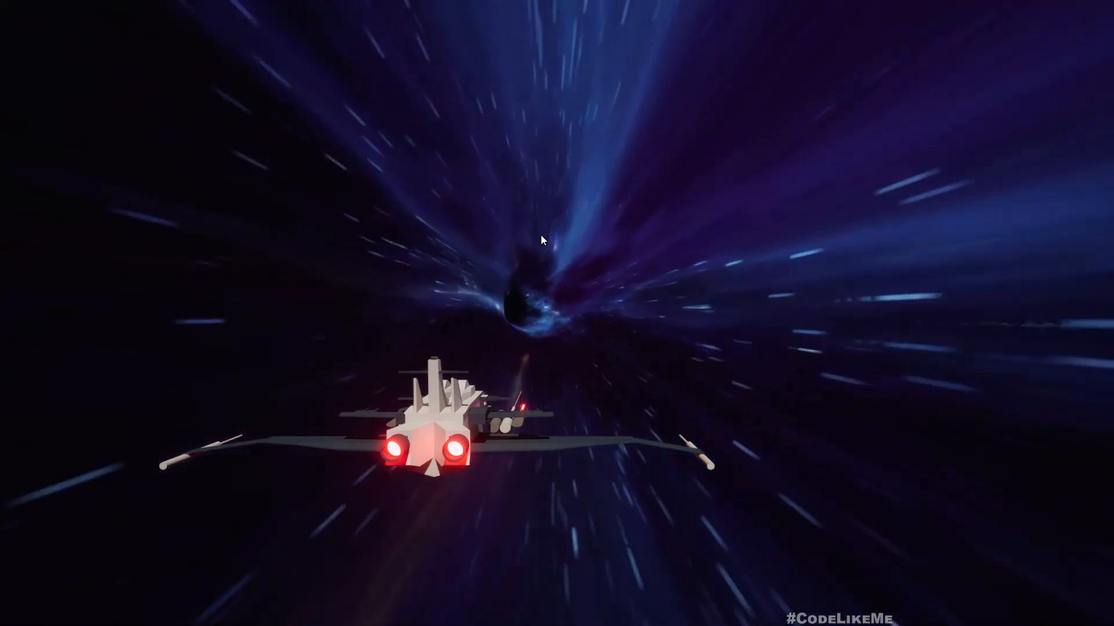
click(607, 346)
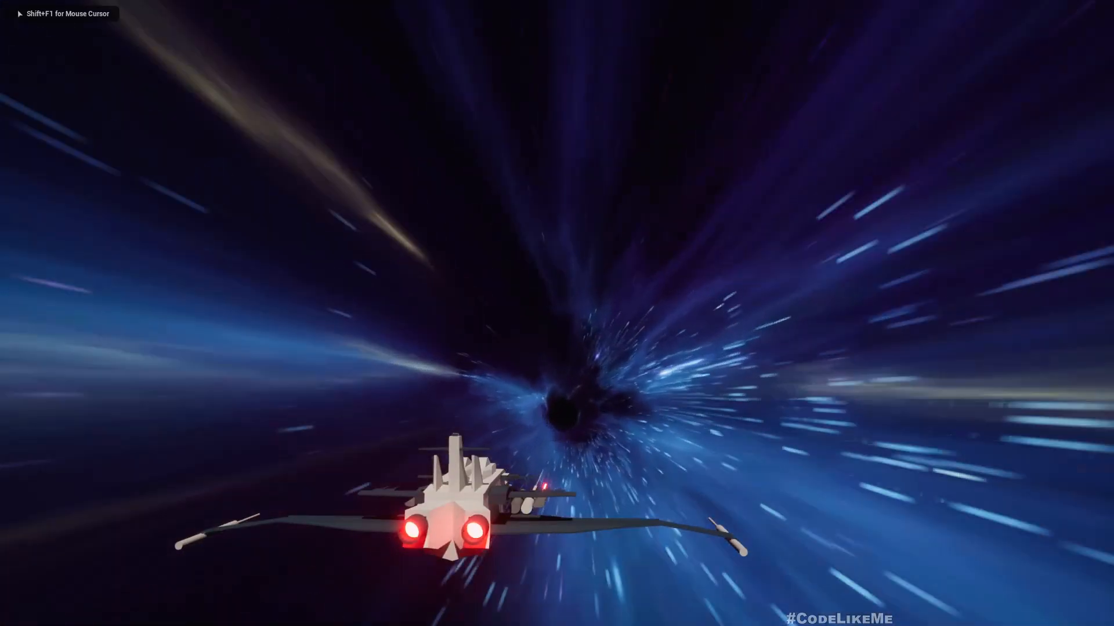
key(F11)
- Try the Space texture as the M_Edge material's Emissive Color and reconnect the black Emissive Color parameter in its place
click(413, 530)
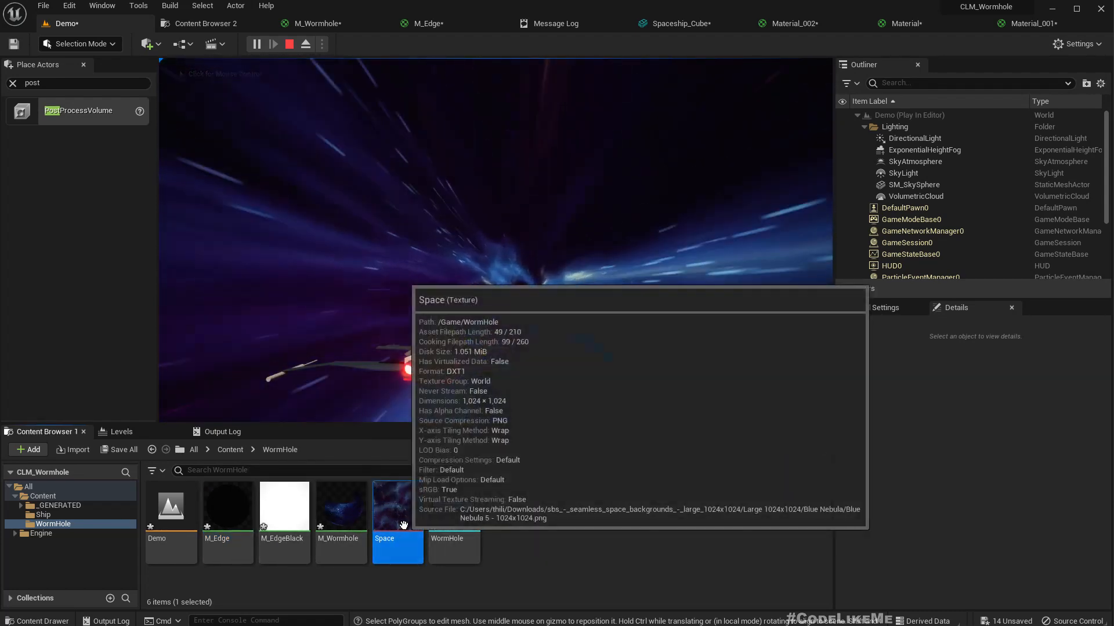
drag(398, 510, 434, 25)
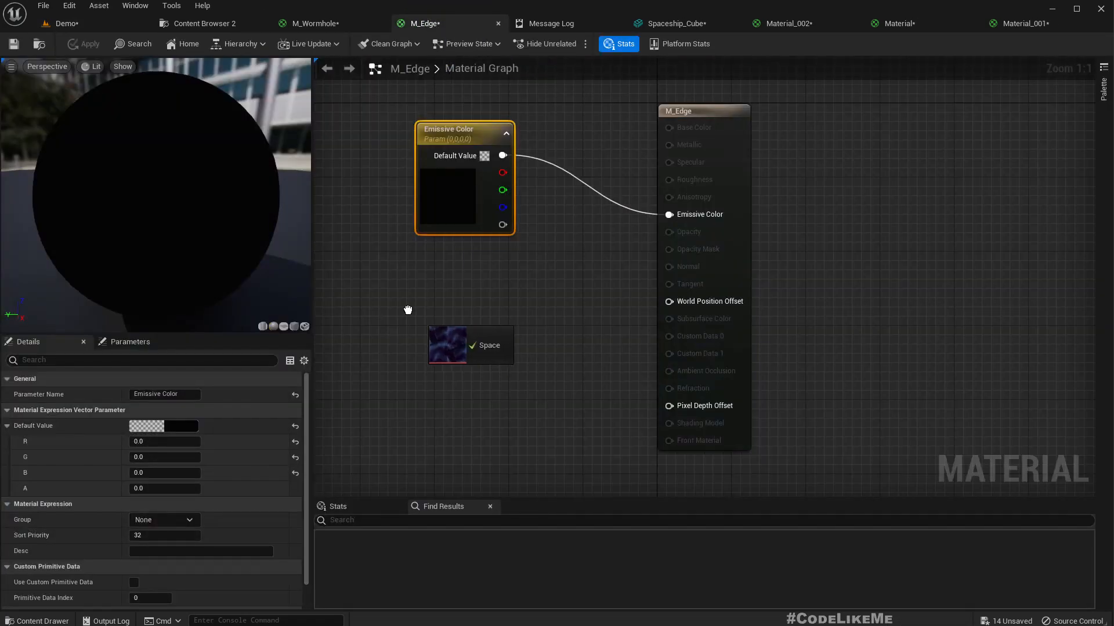
drag(408, 310, 406, 308)
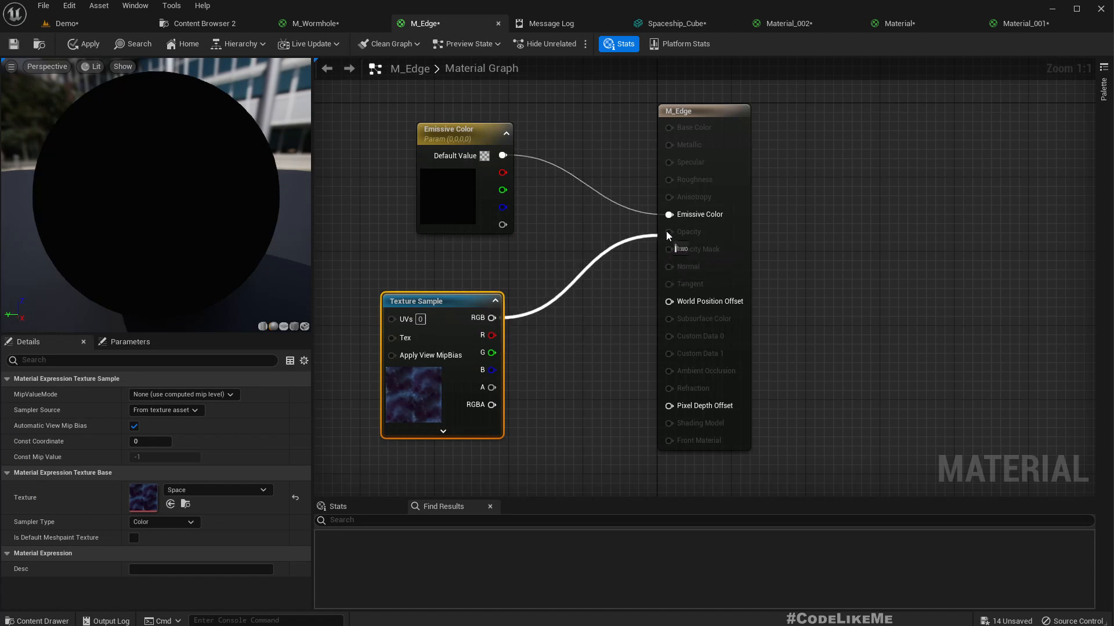
drag(683, 222, 682, 222)
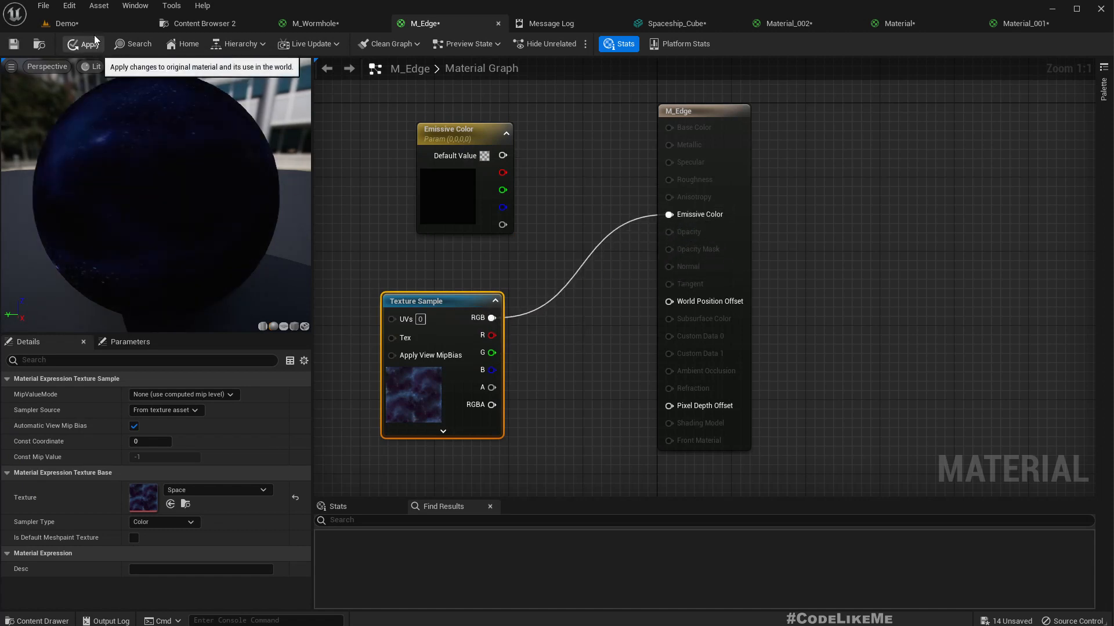
click(75, 24)
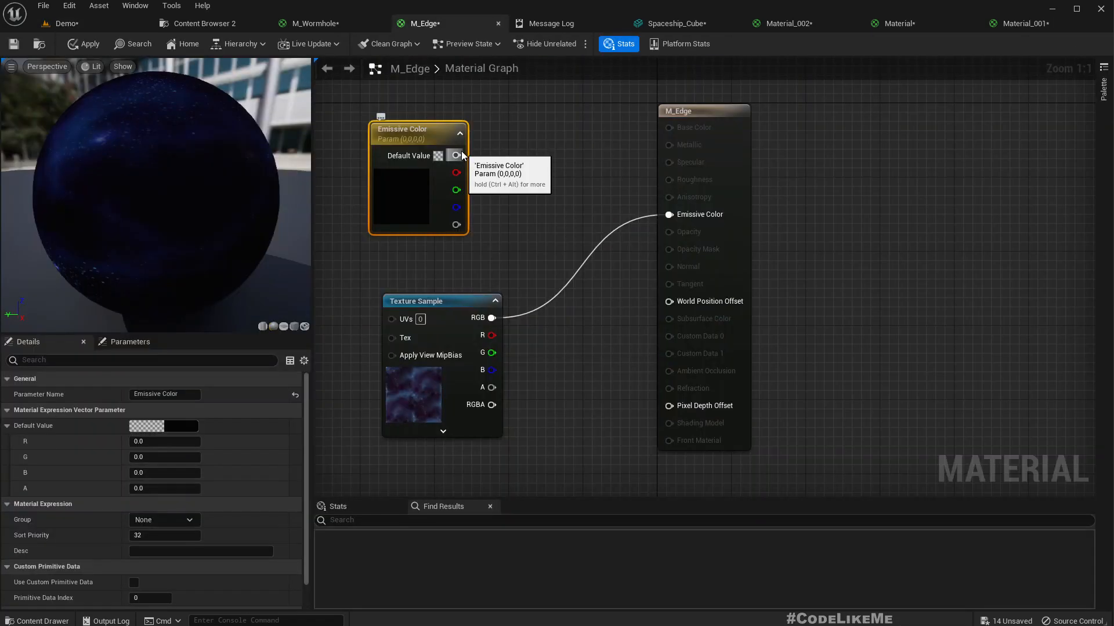
drag(456, 156, 688, 211)
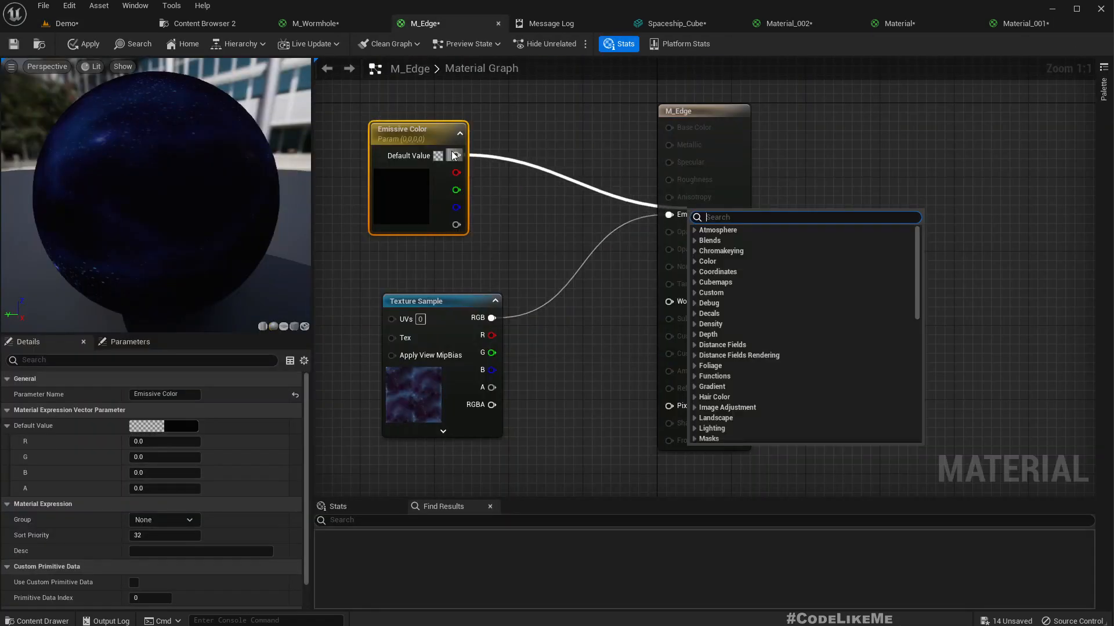
drag(456, 156, 692, 217)
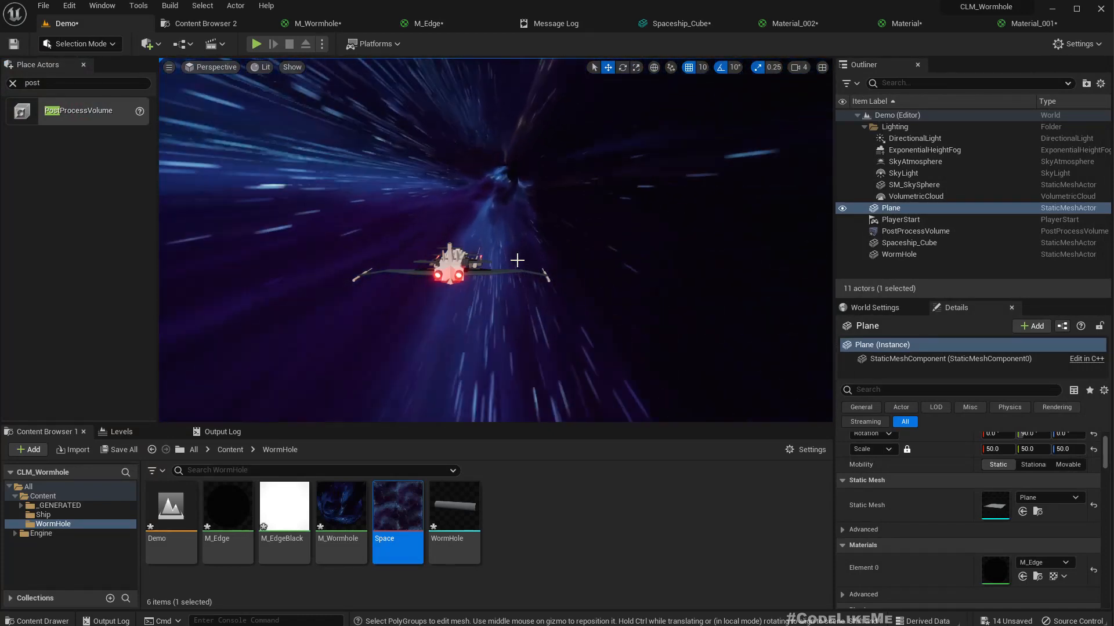
- In M_Wormhole, insert an Add node with a value of 3 between Time and the lower Sine node, and apply the material
right_drag(534, 249, 453, 249)
key(d)
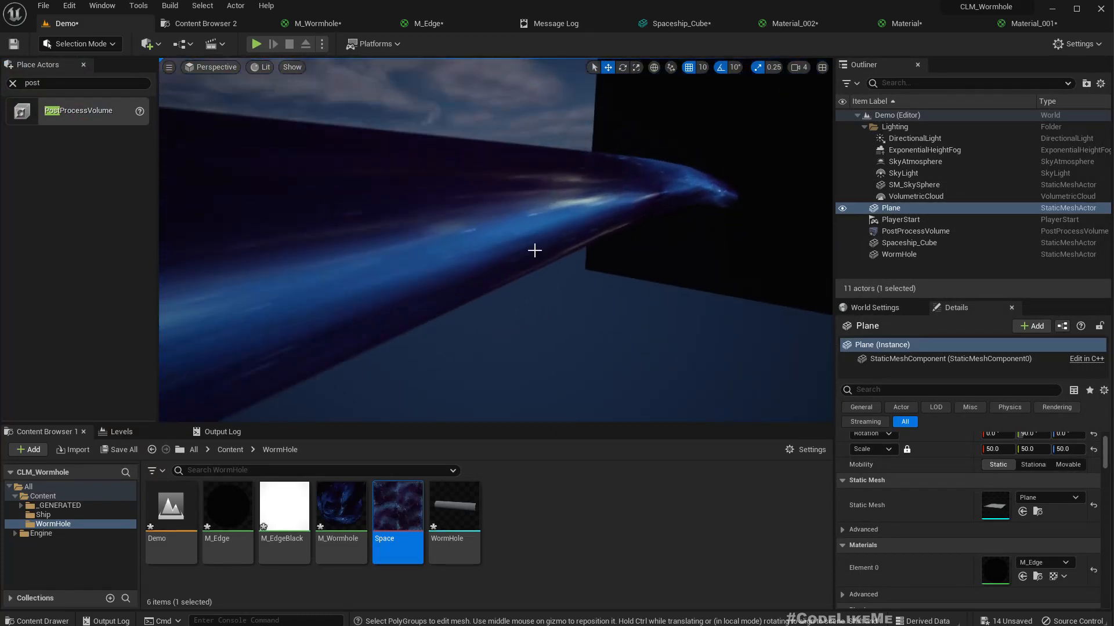
click(315, 25)
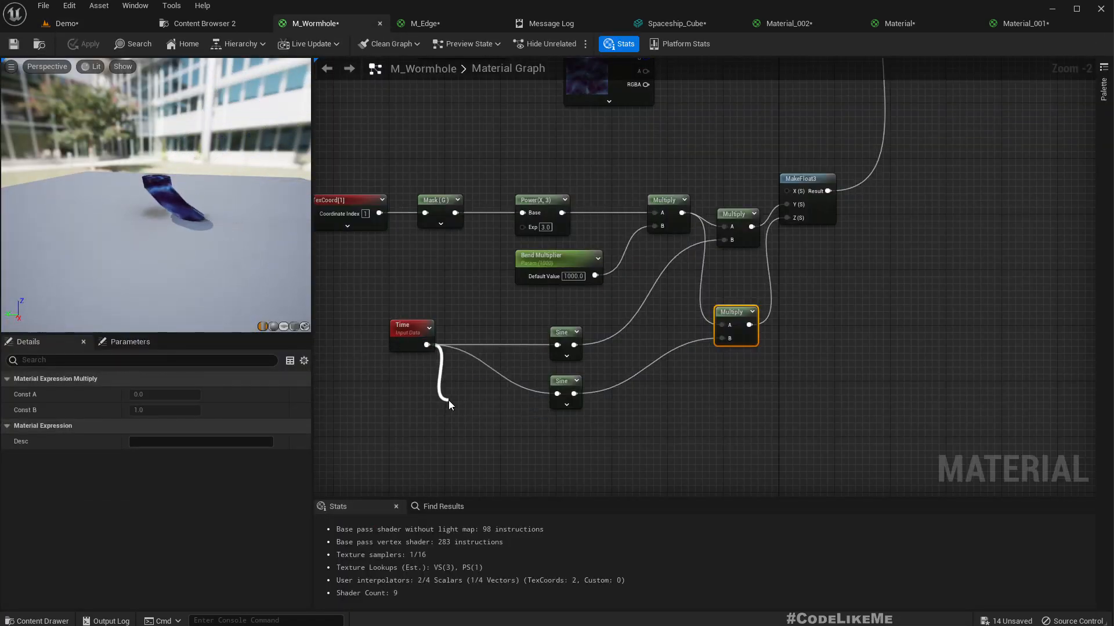
drag(449, 400, 449, 400)
text(add)
key(Return)
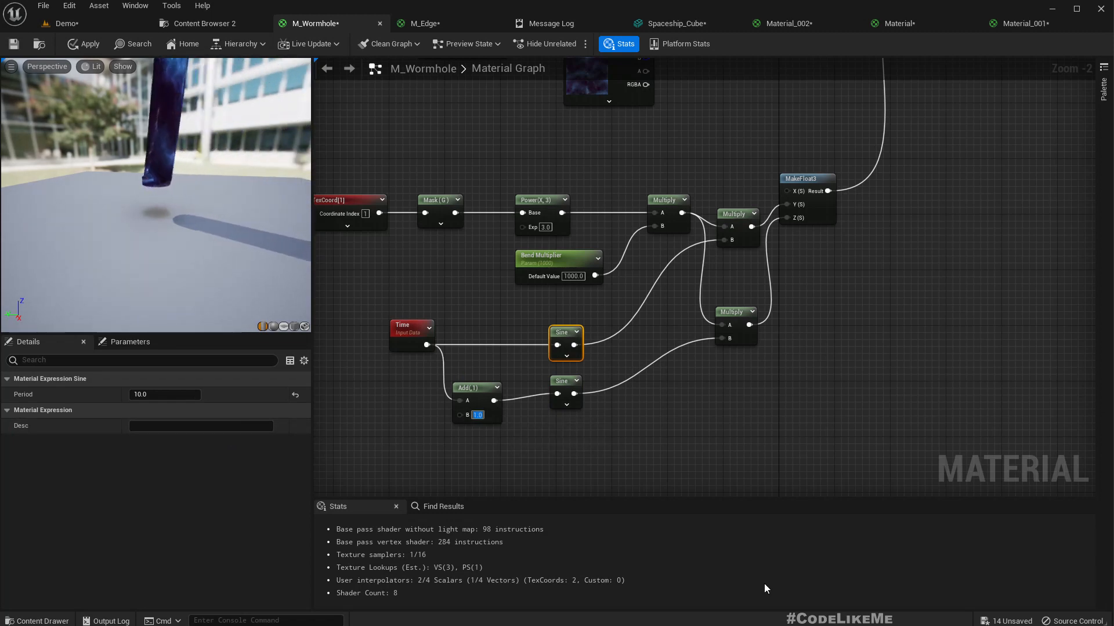
text(3)
key(Return)
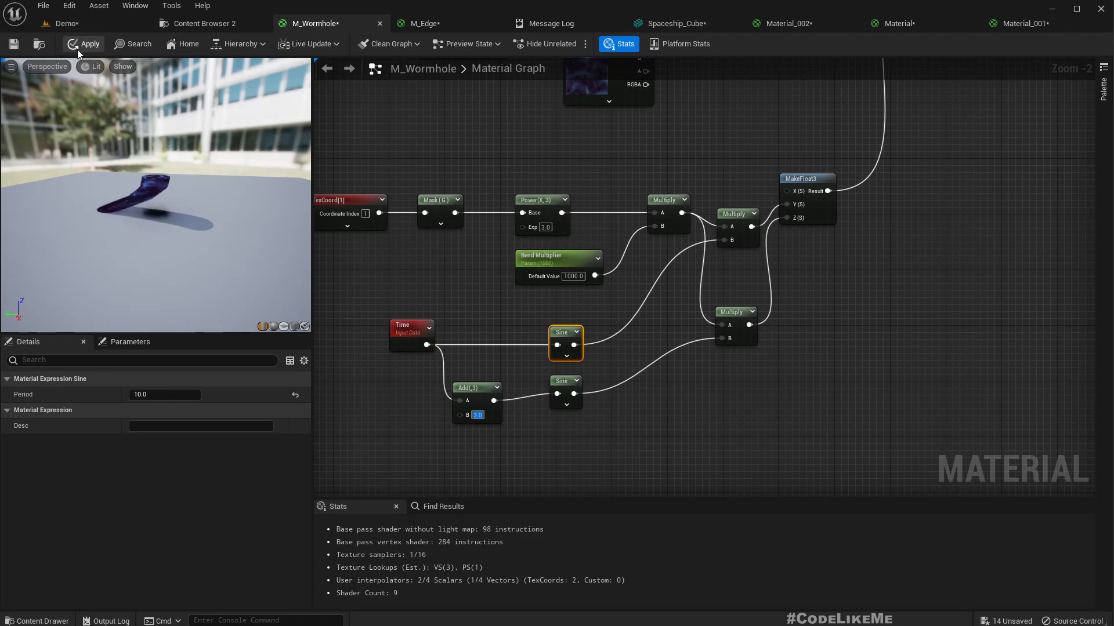
- Play-test the Demo level in full screen and examine the wormhole's bending motion with the offset sine
click(68, 26)
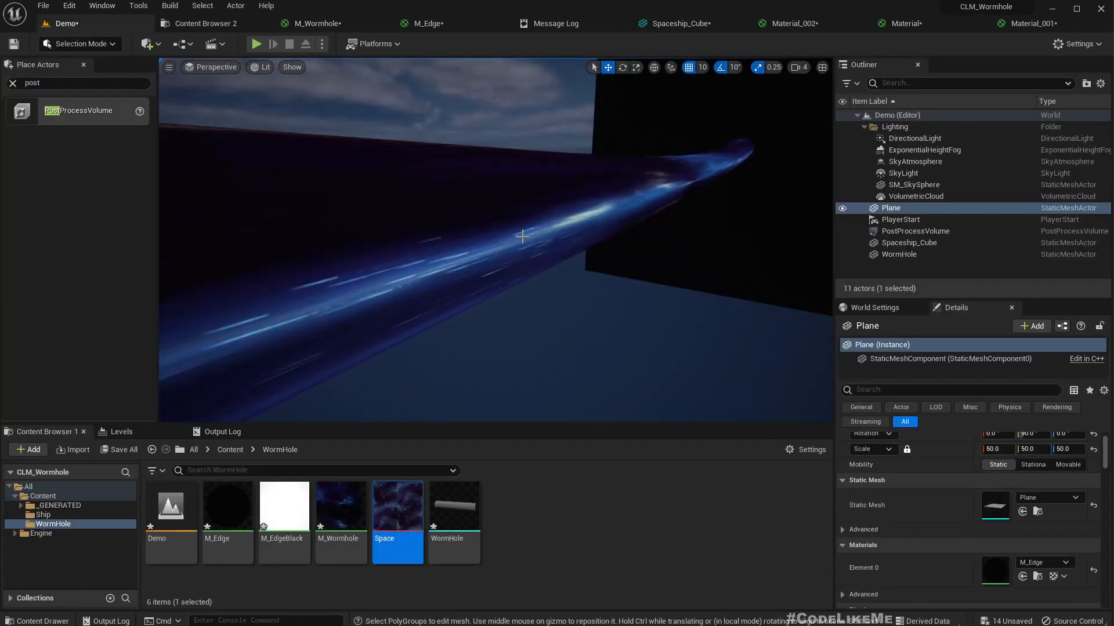
key(F11)
key(alt+p)
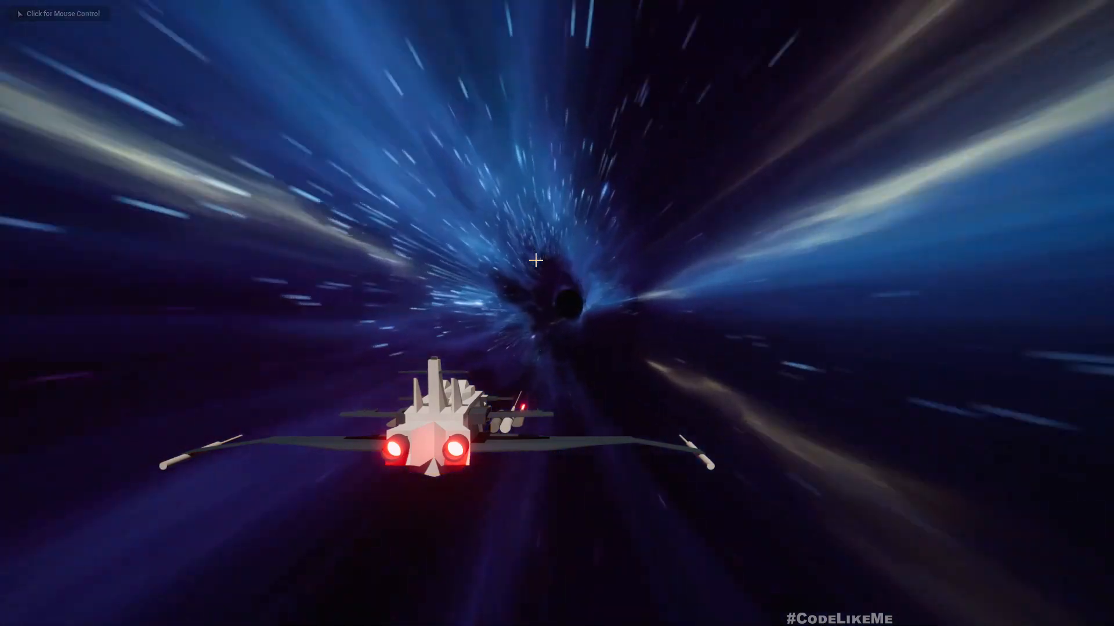
key(Escape)
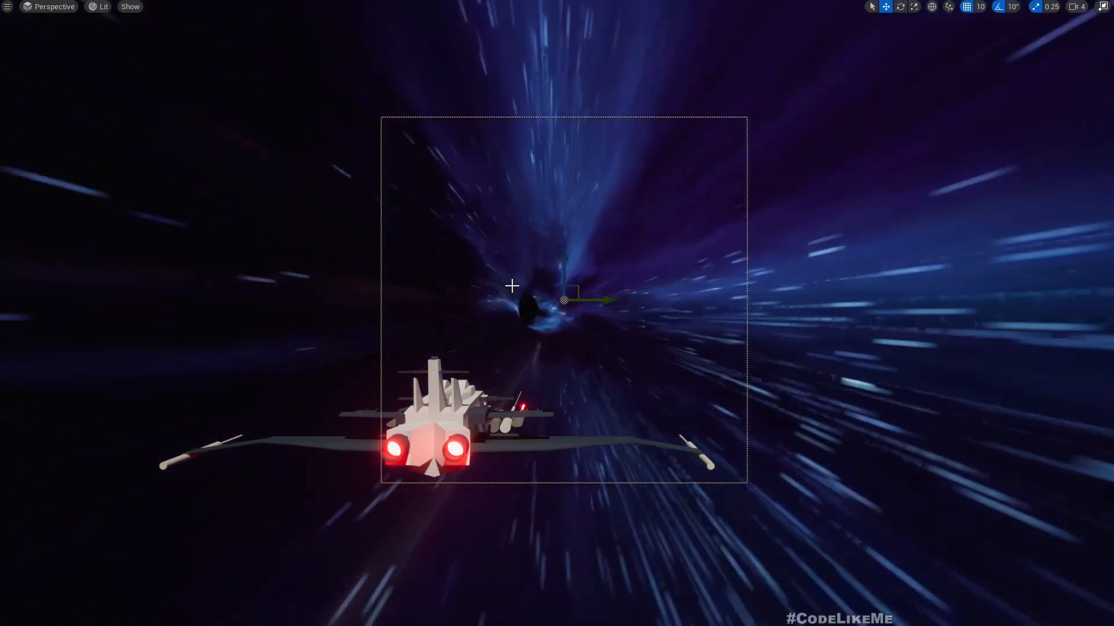
key(F11)
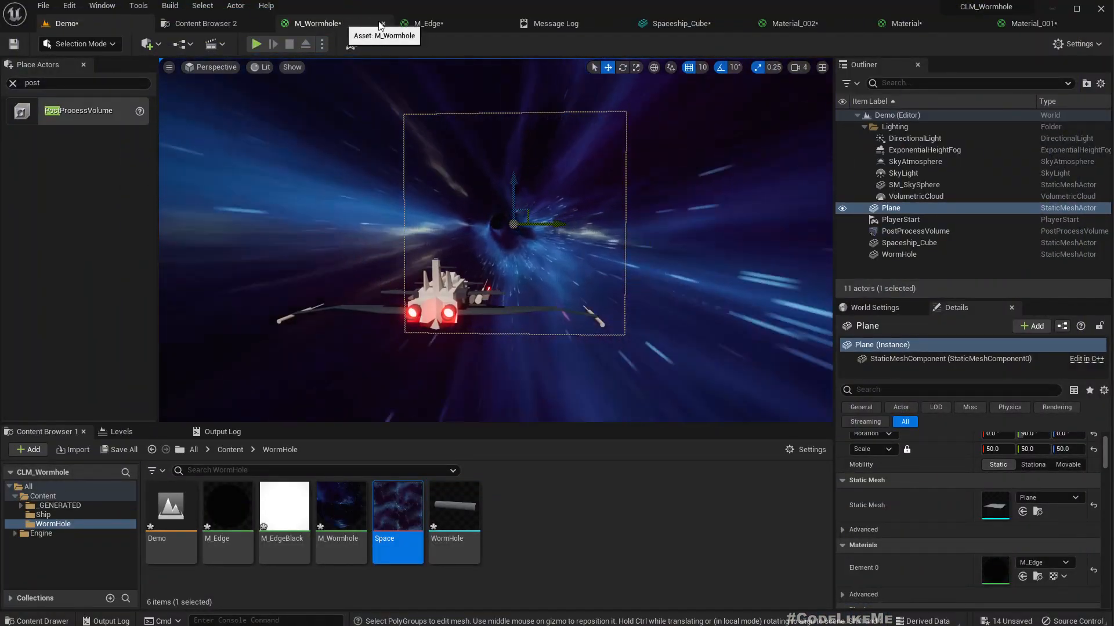
- Set the Bend Multiplier parameter of M_Wormhole to 2000, apply it, and show the Demo level in game view
click(436, 24)
click(316, 23)
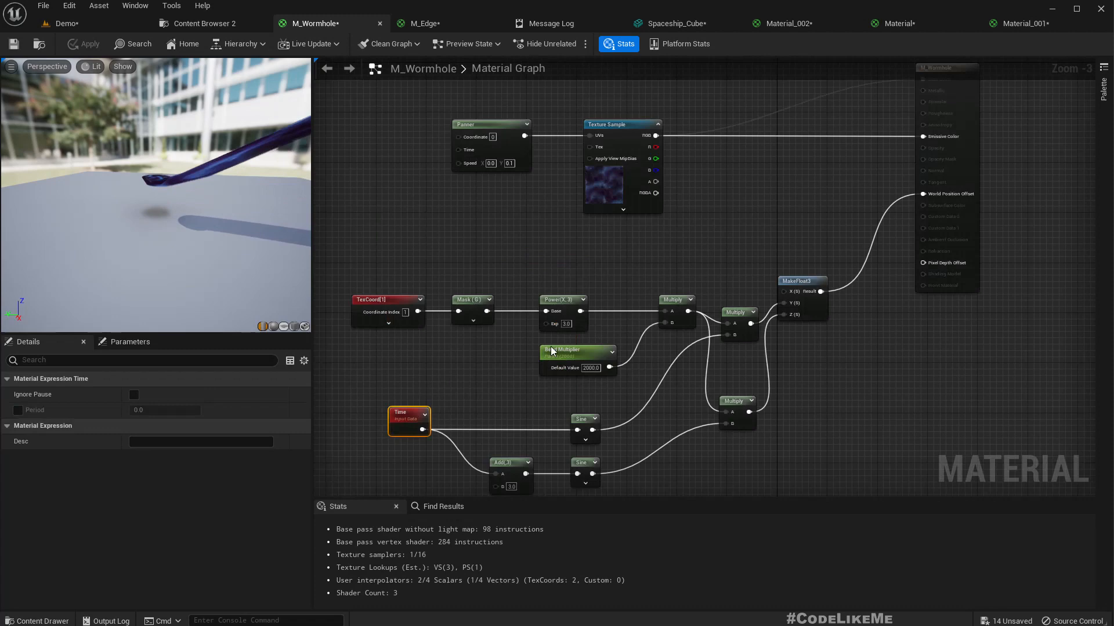
scroll(551, 346, up, 3)
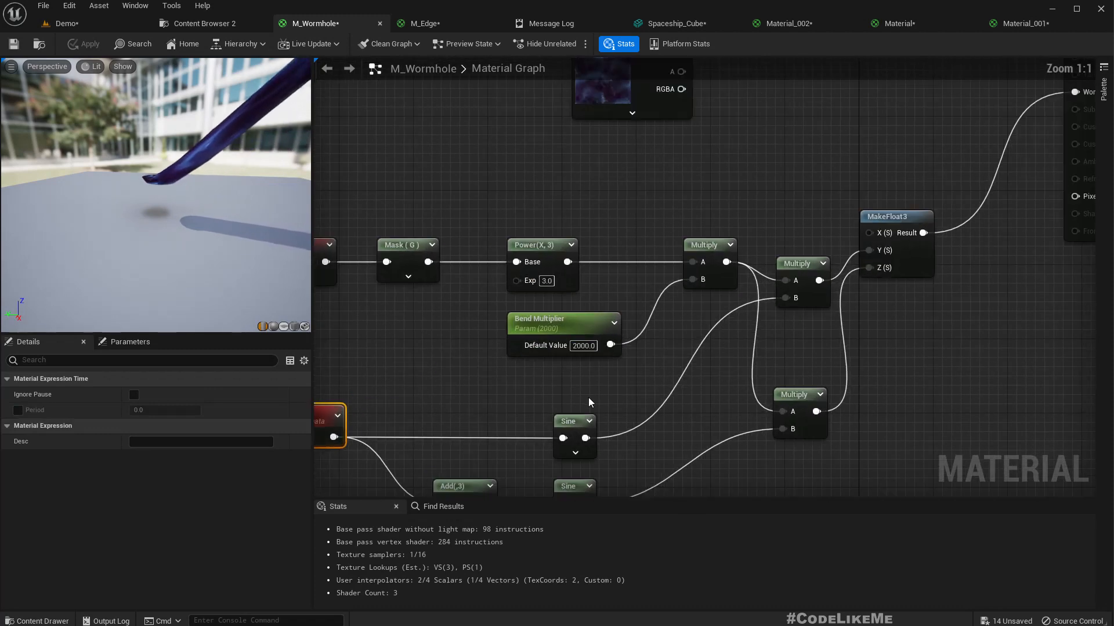
click(64, 23)
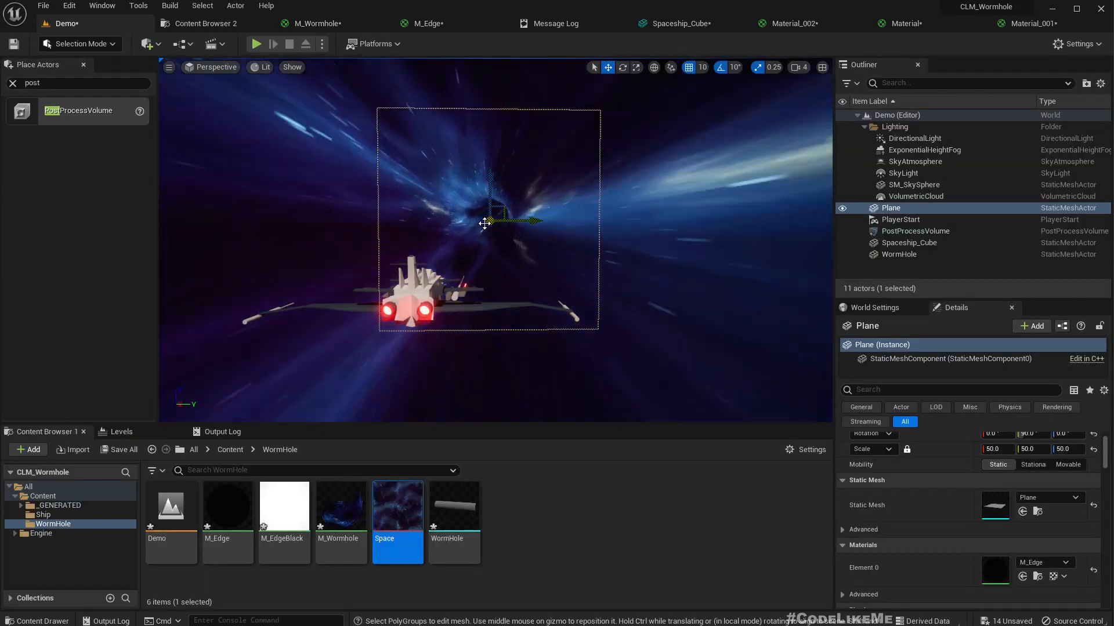
key(g)
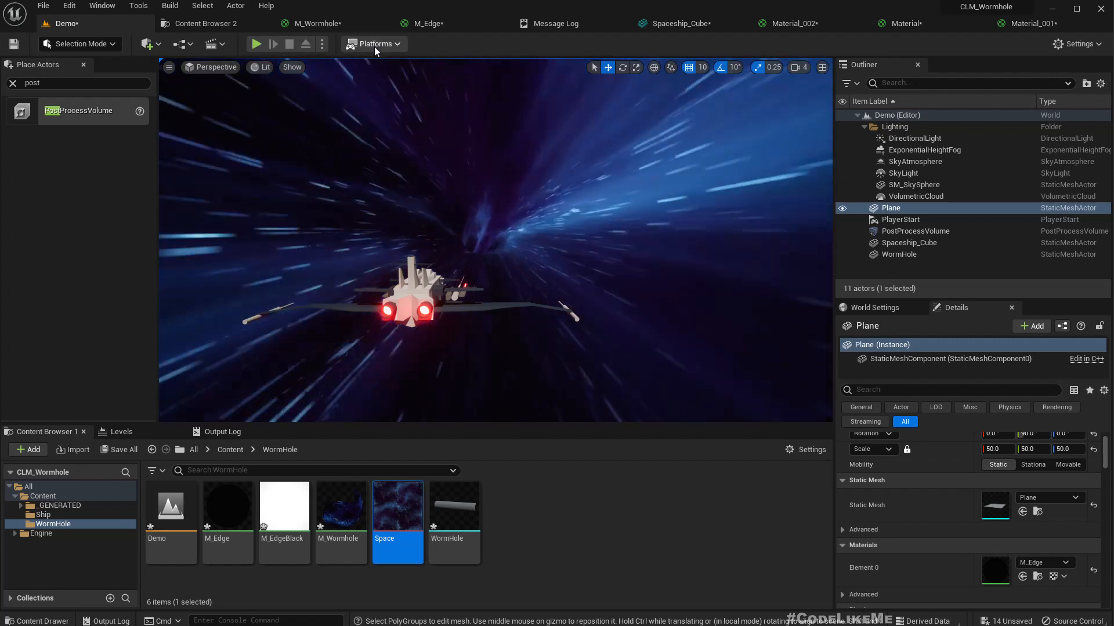
- Add a OneMinus node fed by the Mask (G) output in the M_Wormhole graph
click(332, 26)
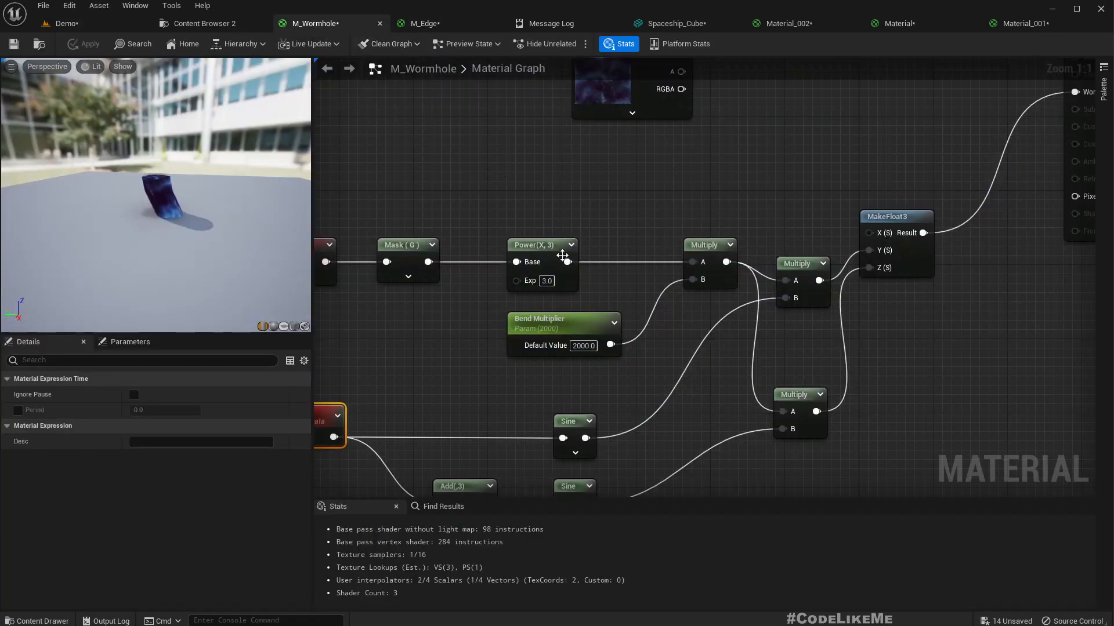
right_drag(450, 328, 604, 305)
scroll(606, 309, down, 1)
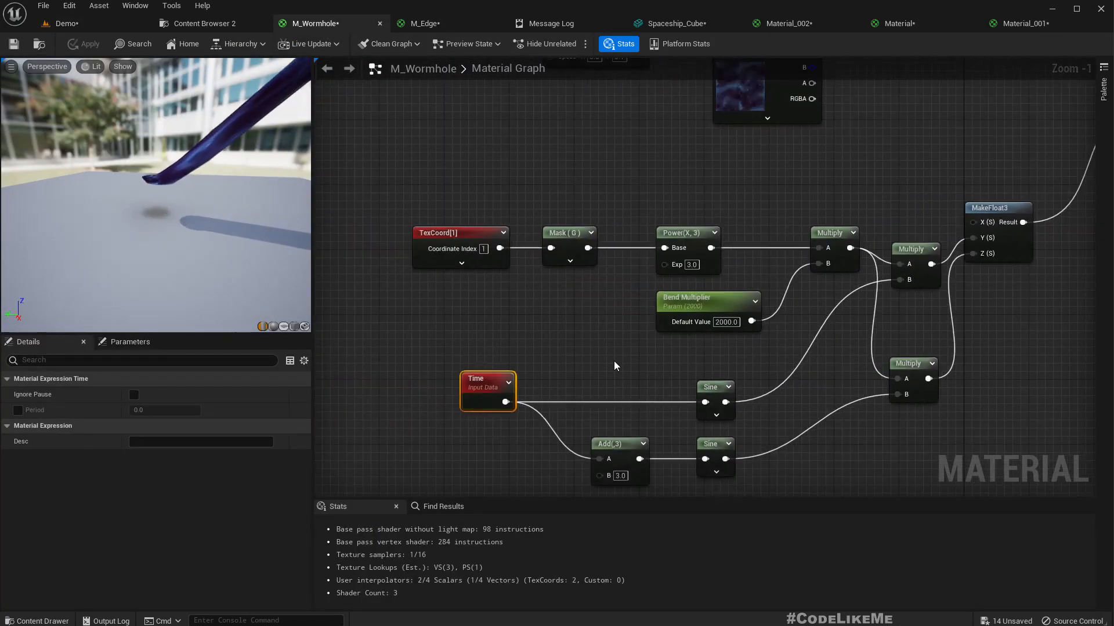
right_drag(614, 356, 529, 375)
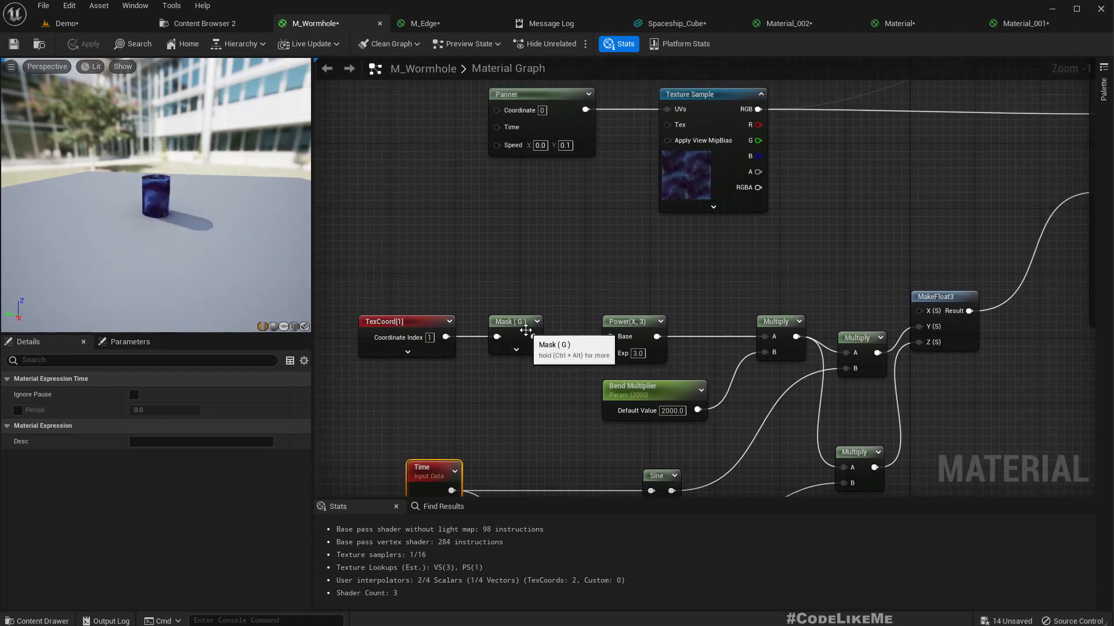
drag(533, 333, 581, 257)
text(1-)
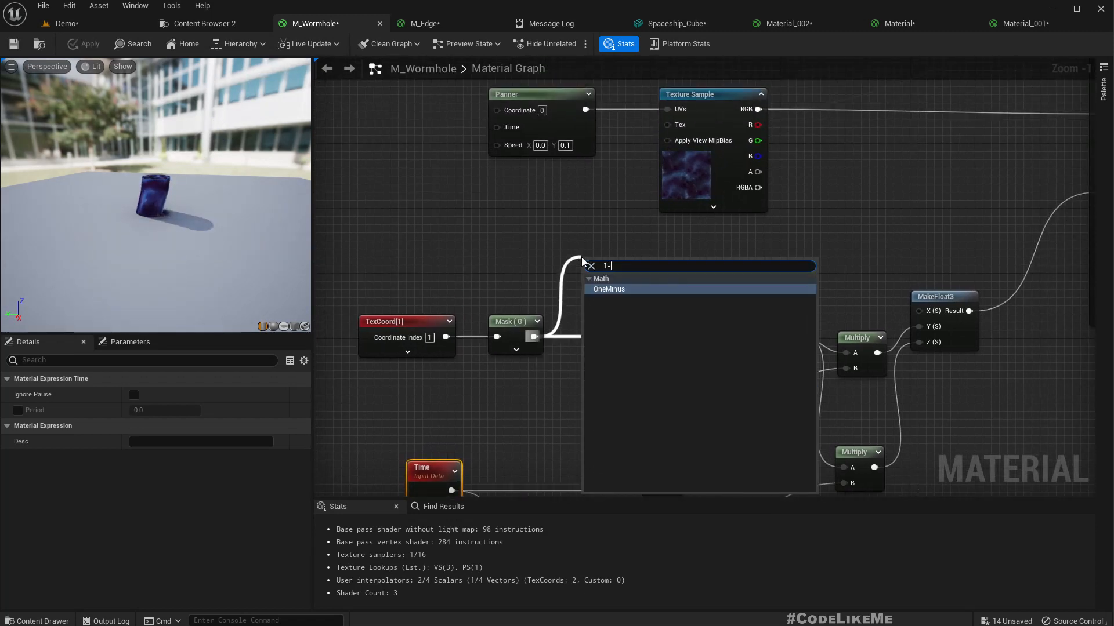
key(Return)
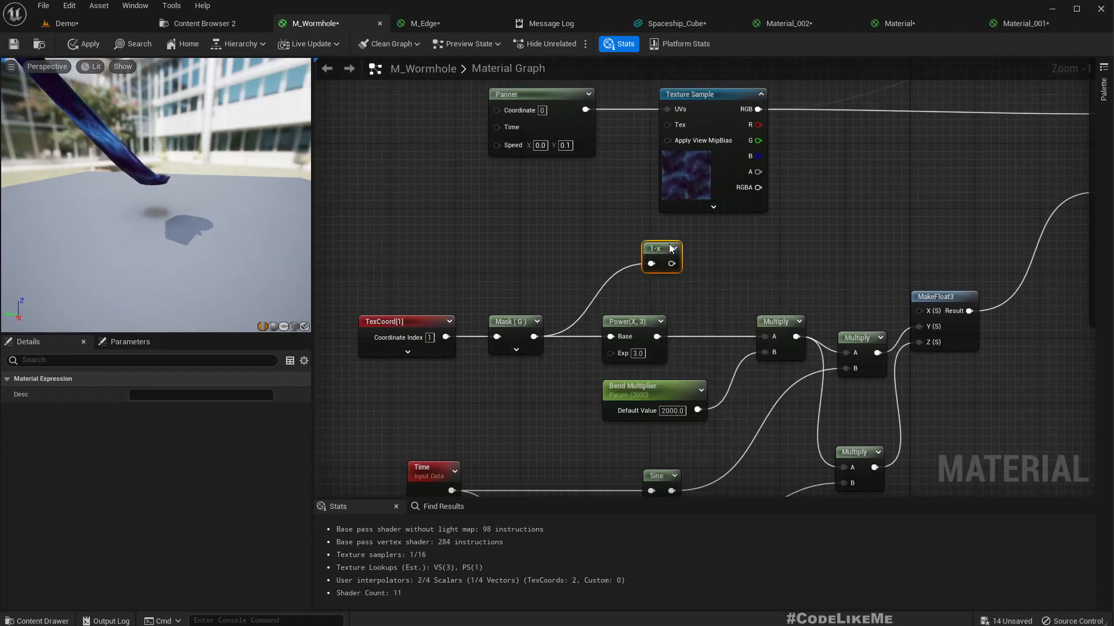
- Multiply the Texture Sample's RGB by the OneMinus output, connect the result to M_Wormhole's Emissive Color, and apply the material
right_drag(777, 261, 594, 305)
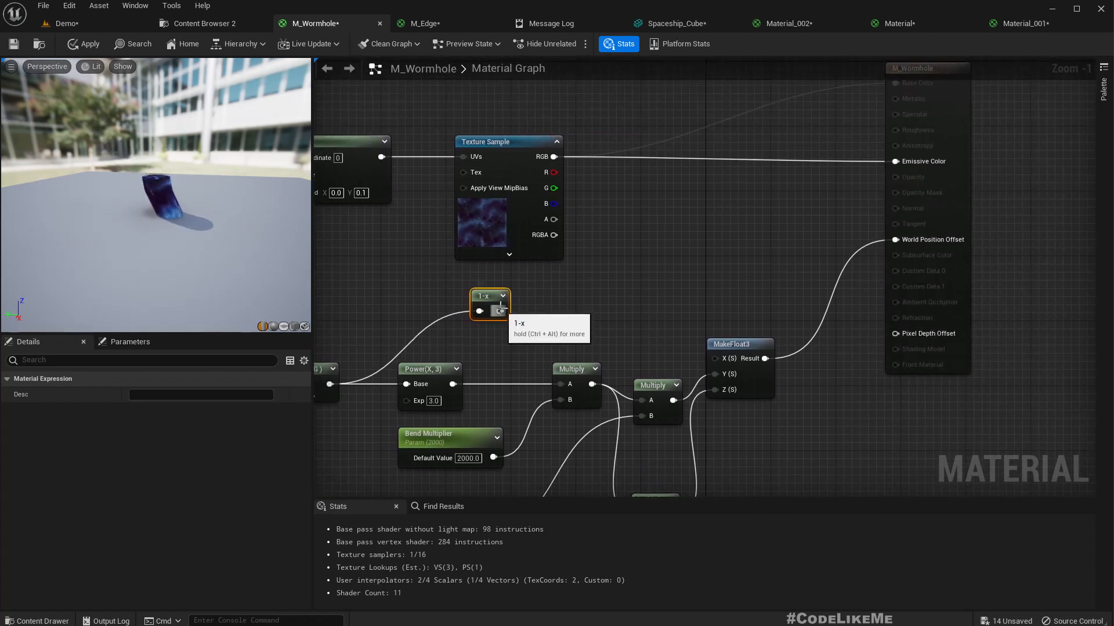
drag(618, 269, 647, 247)
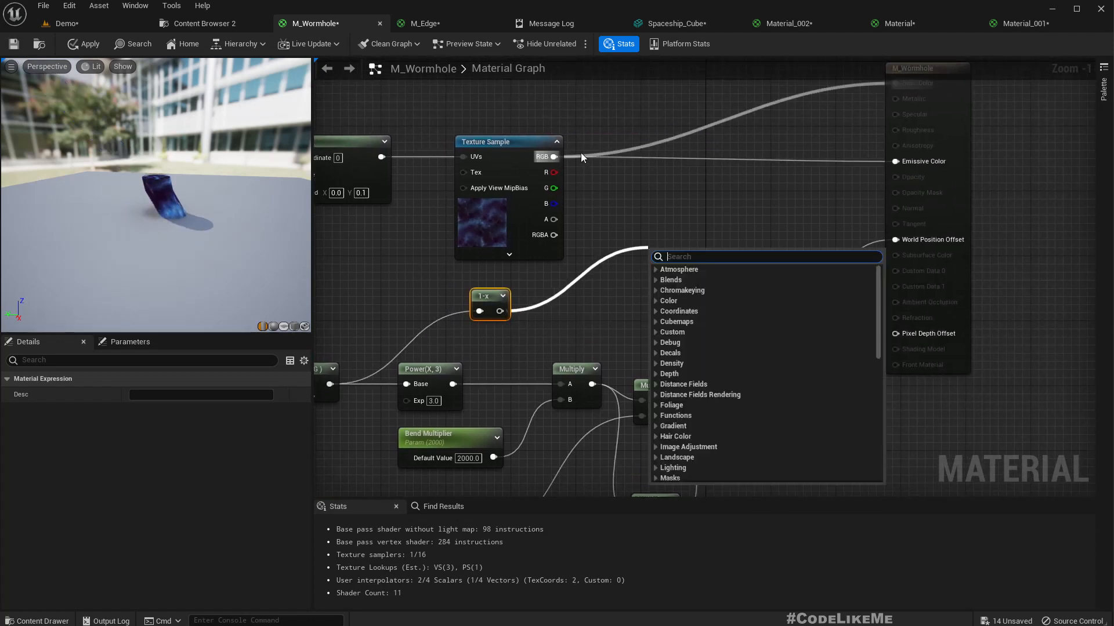
drag(554, 157, 628, 213)
text(multiply)
key(Return)
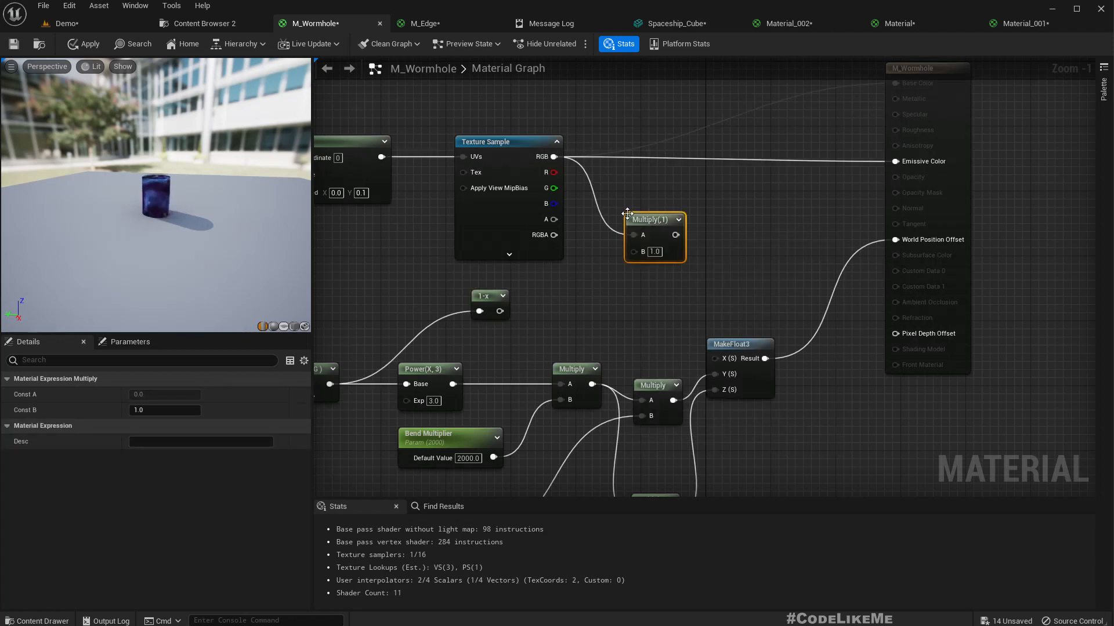
drag(640, 243, 639, 252)
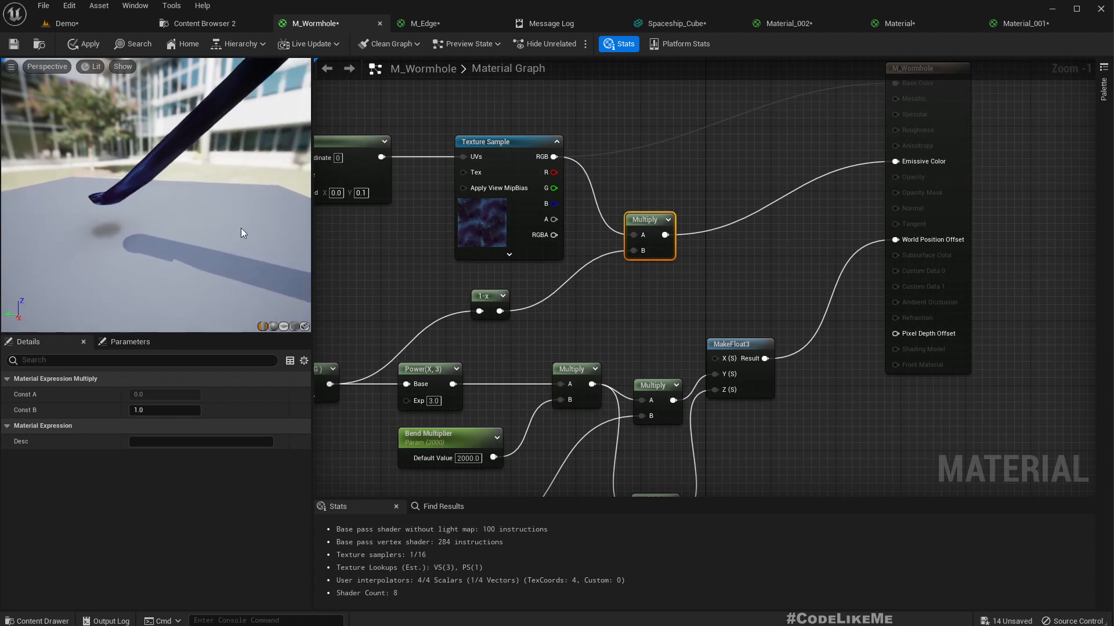
- Examine the wormhole's darkening toward its far end from behind the ship and from outside in the Demo level
click(86, 23)
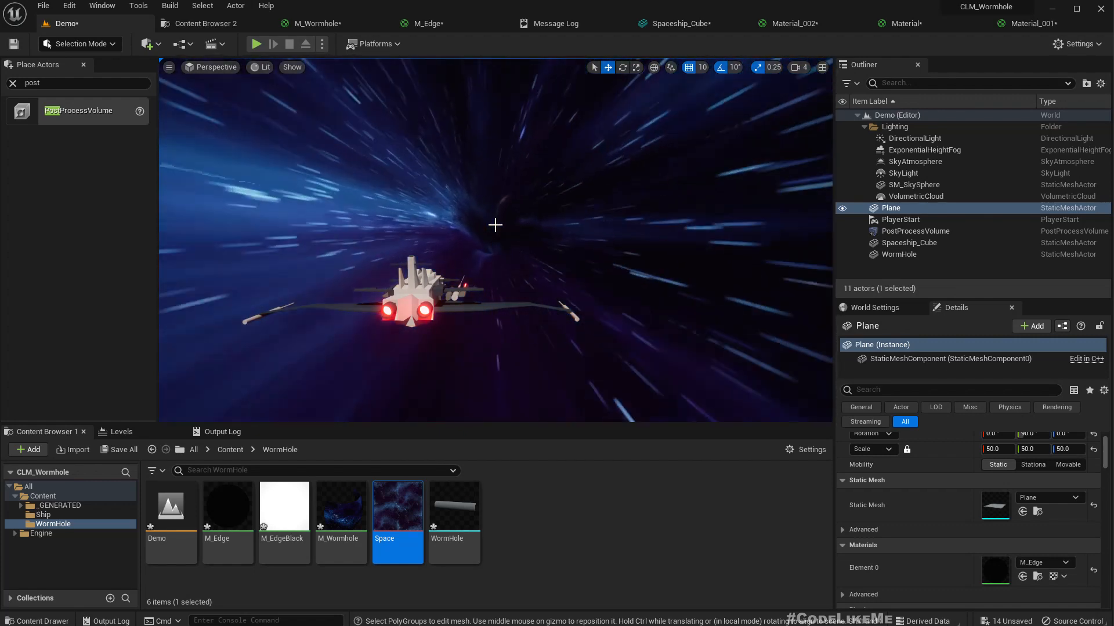
right_drag(545, 249, 486, 262)
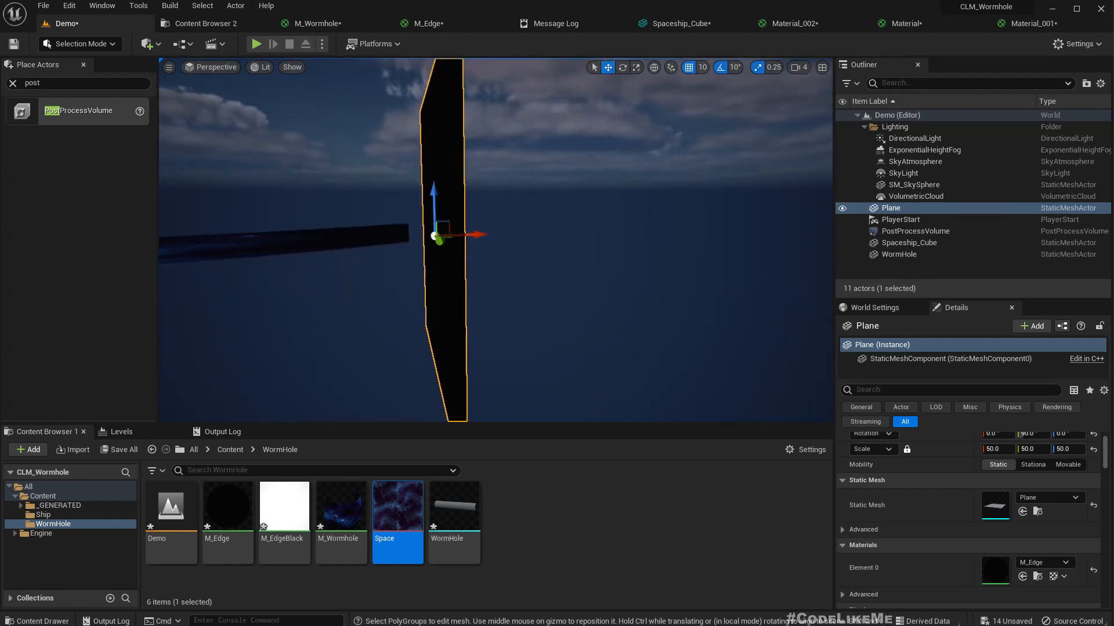
right_drag(496, 239, 438, 226)
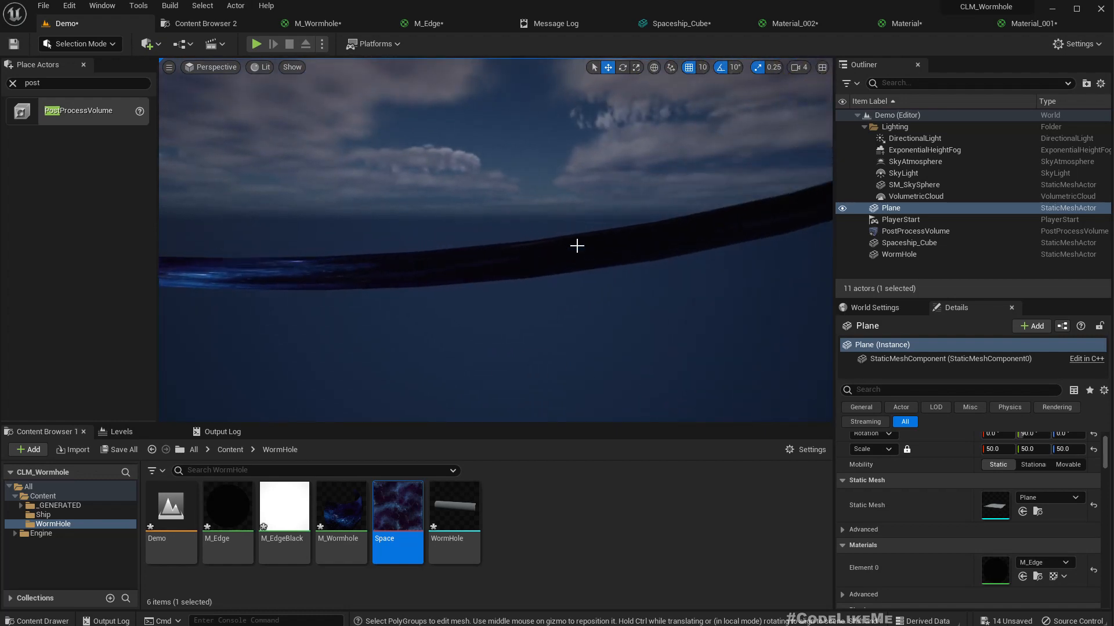
- Play the Demo level in the editor and view the wormhole flight from behind the ship in full screen
key(alt+p)
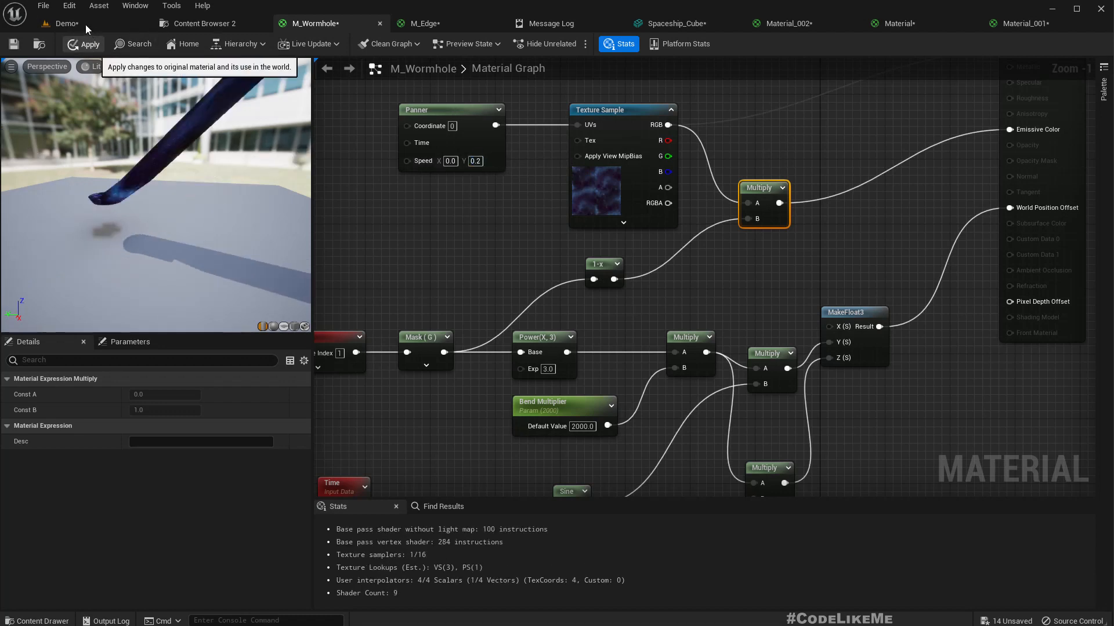
click(68, 23)
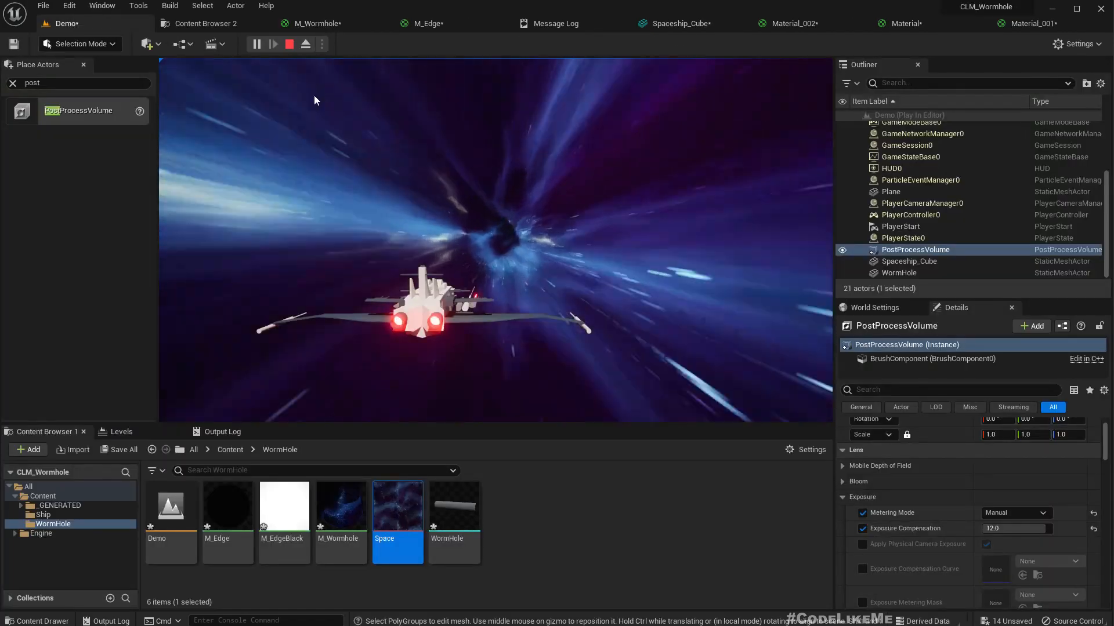
click(392, 116)
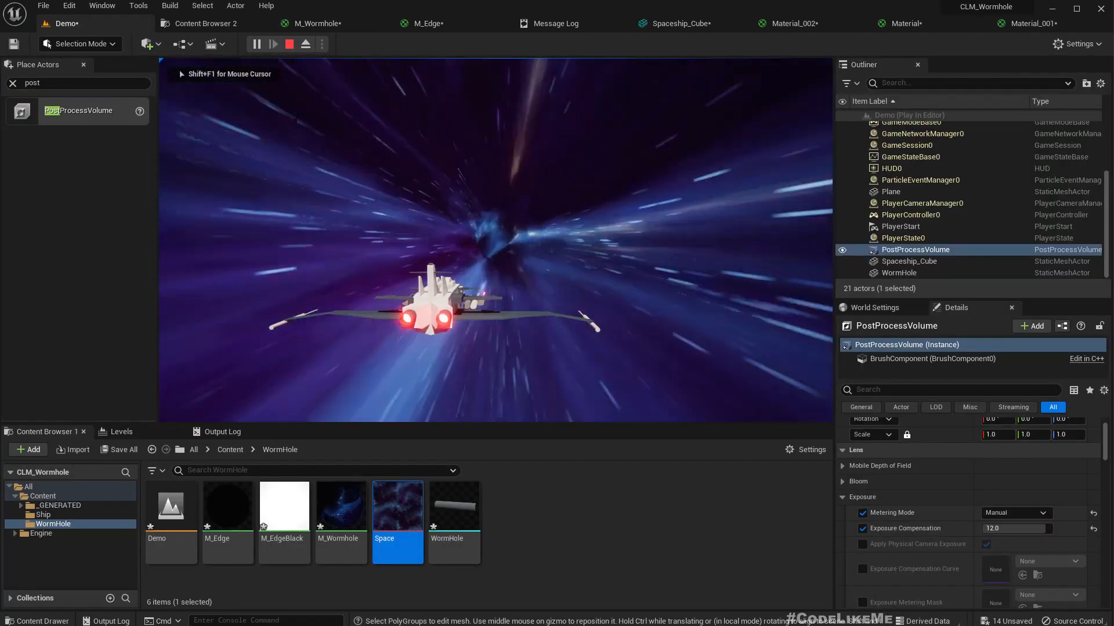
key(F11)
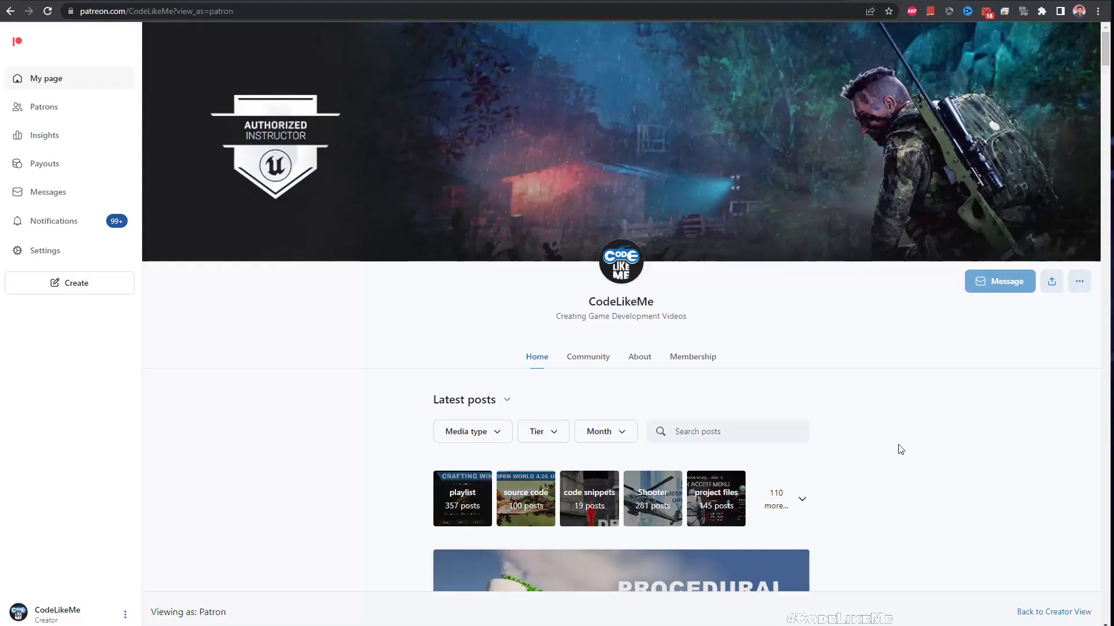
- Switch to the CodeLikeMe Patreon page in the browser and look through its latest Unreal Engine posts
scroll(896, 448, down, 6)
scroll(895, 448, down, 3)
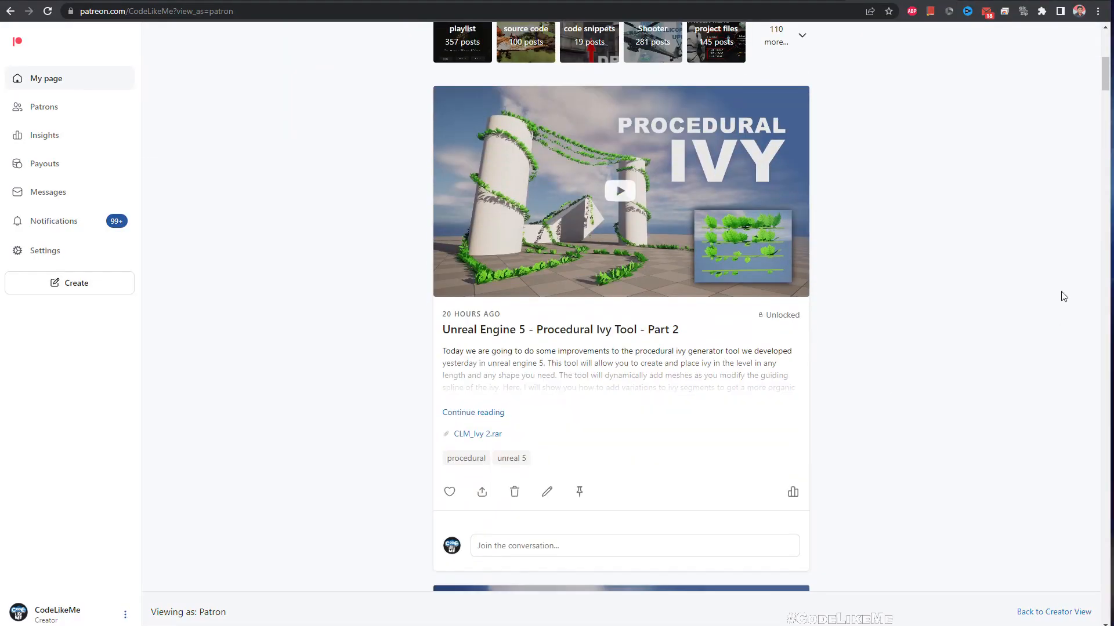
scroll(681, 379, down, 20)
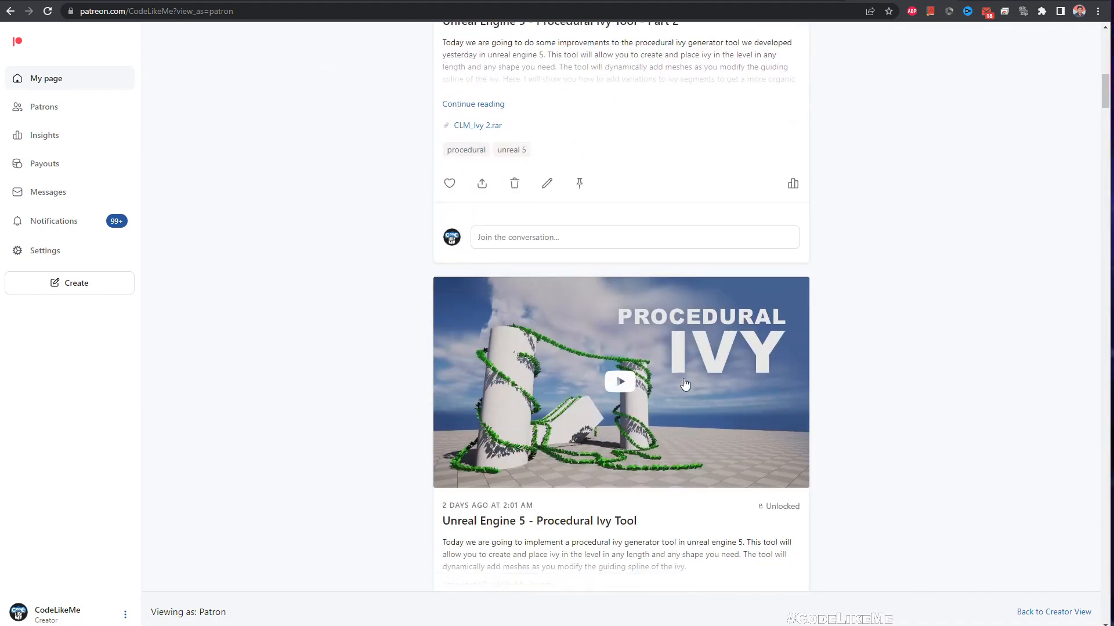
scroll(687, 389, down, 20)
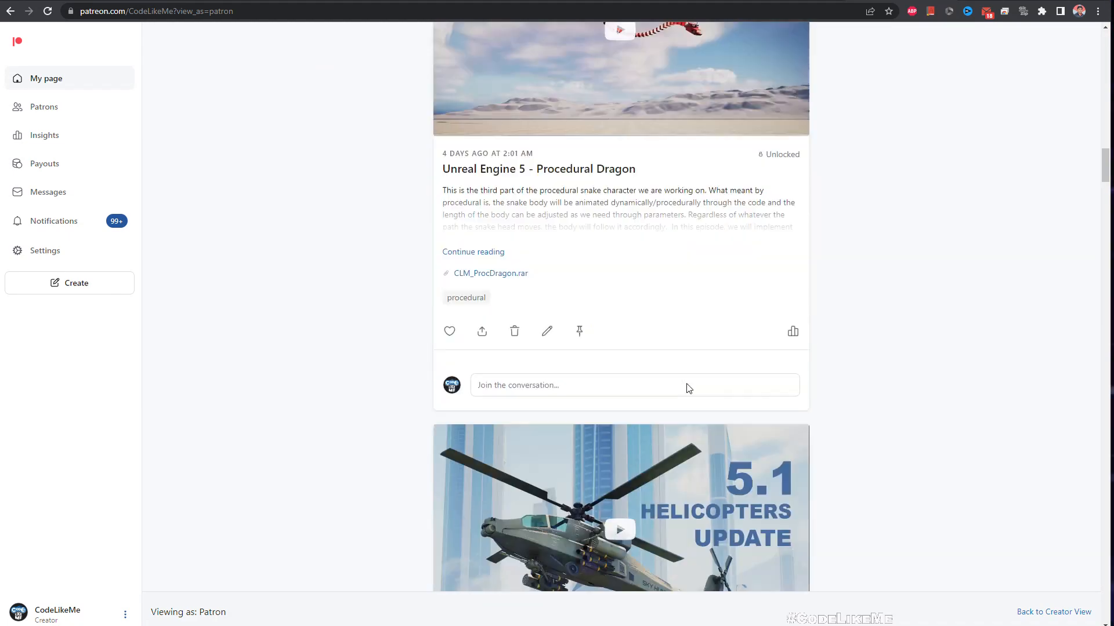
scroll(705, 383, down, 20)
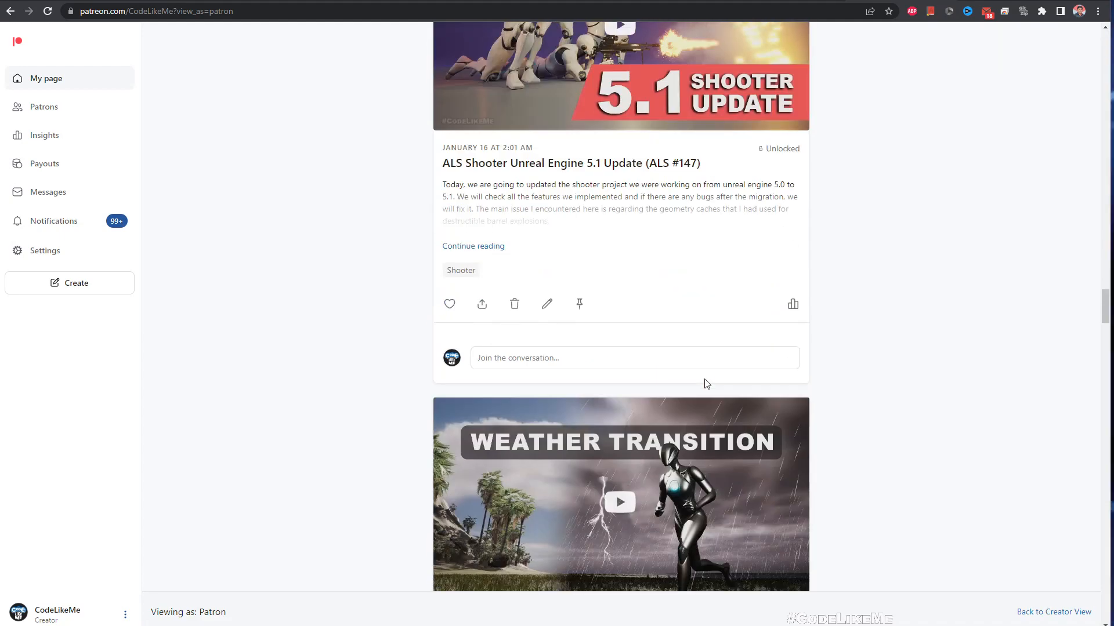
scroll(705, 386, down, 20)
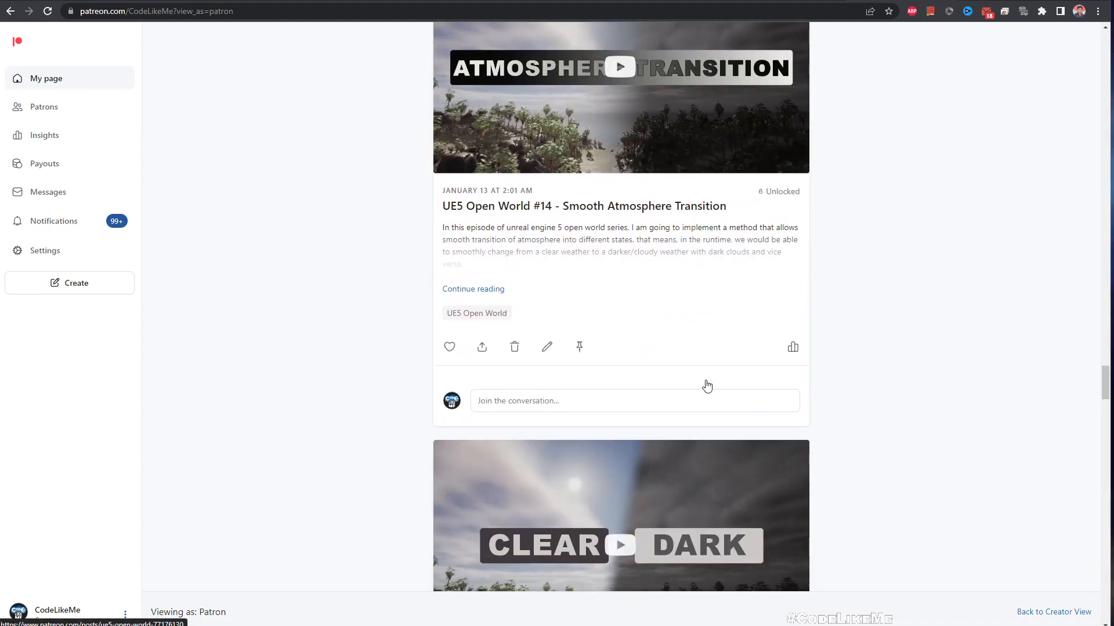
scroll(706, 386, down, 10)
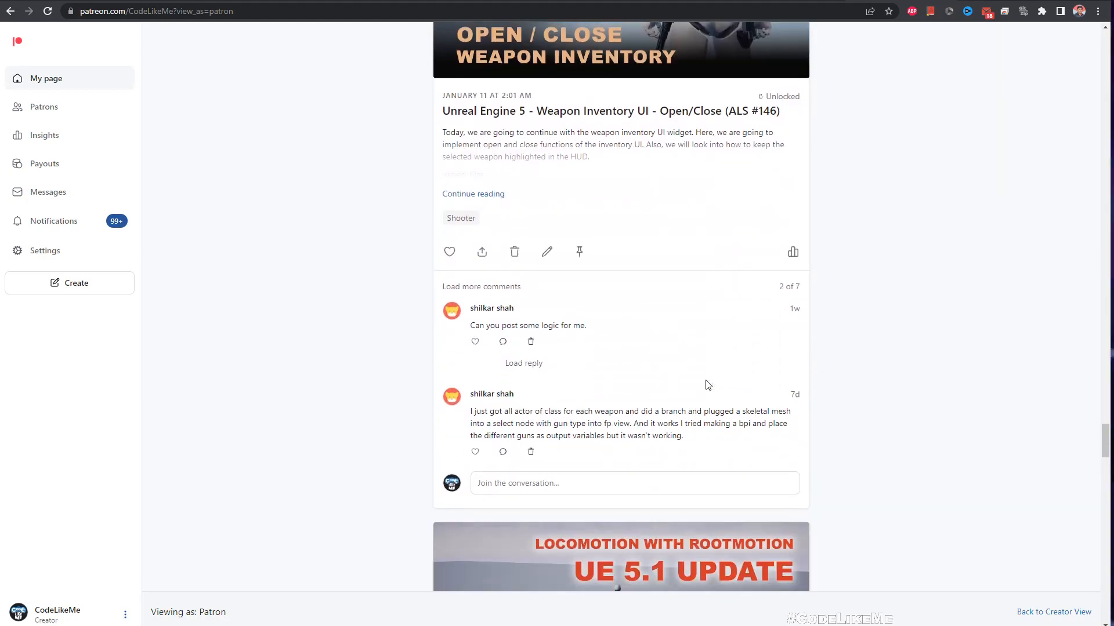